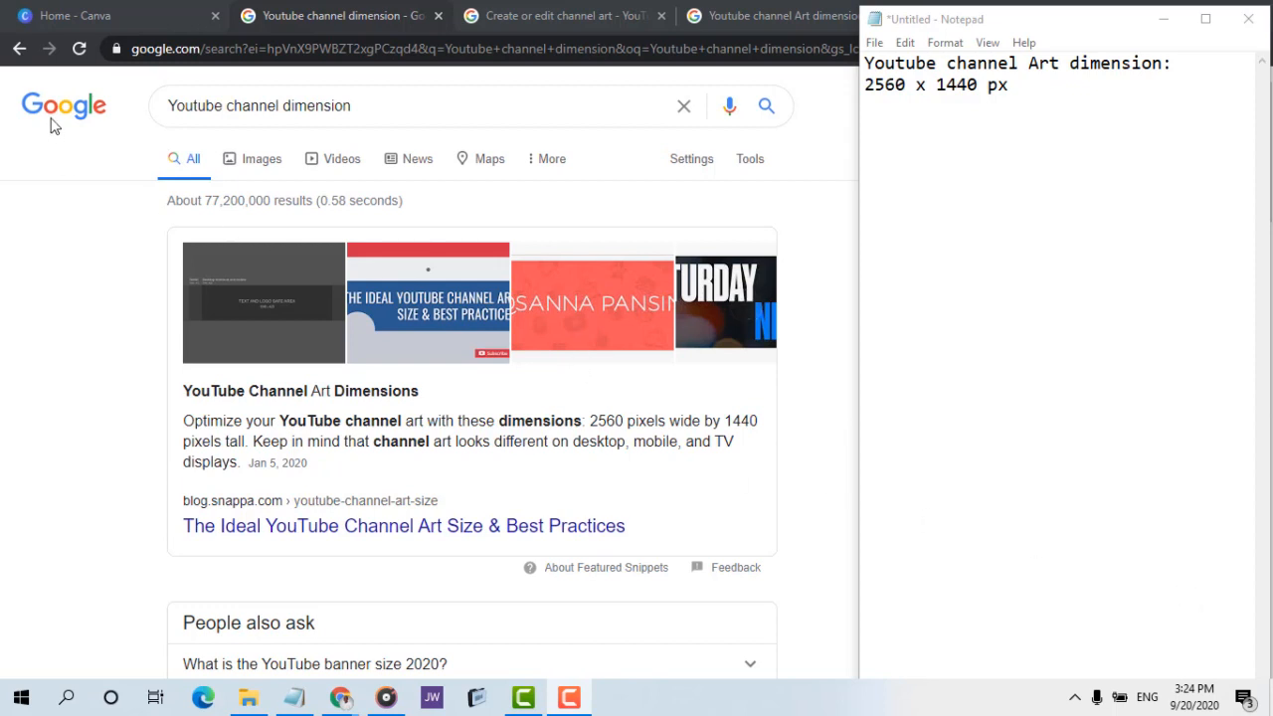
Switch to the Canva home page and open the list of design types for a new design
left_click(119, 17)
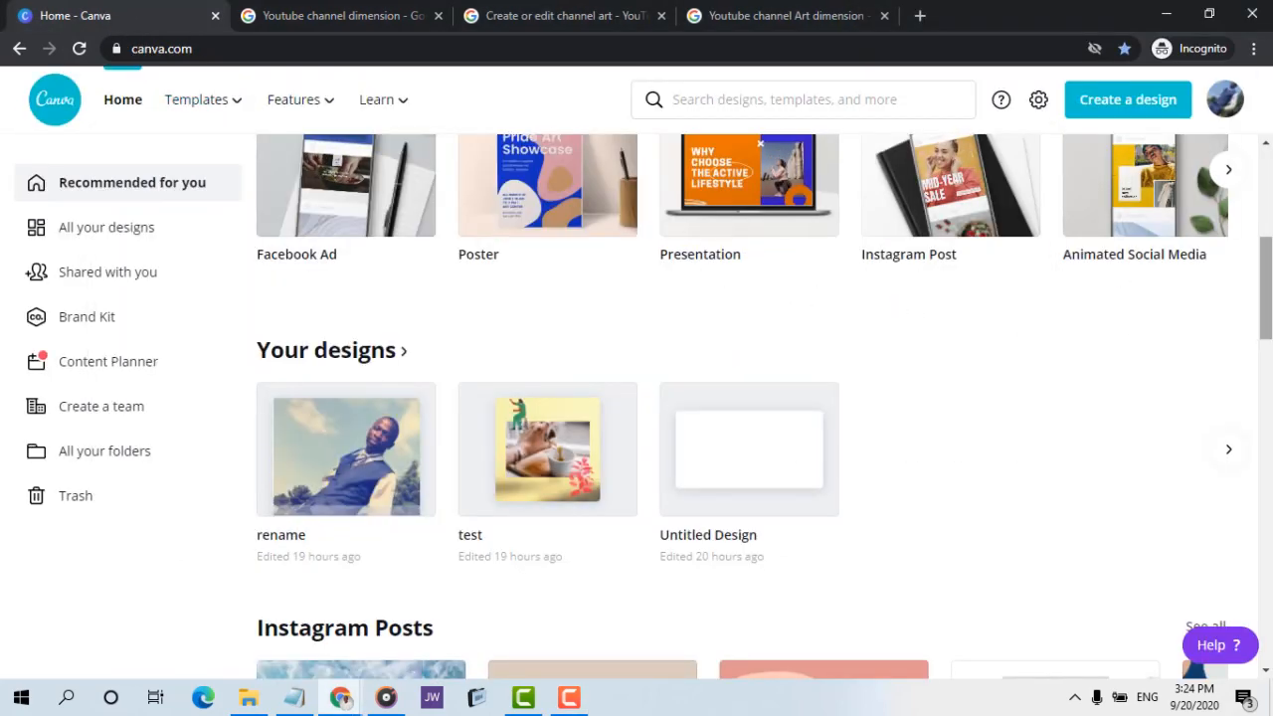
scroll(1266, 314, "up", 3)
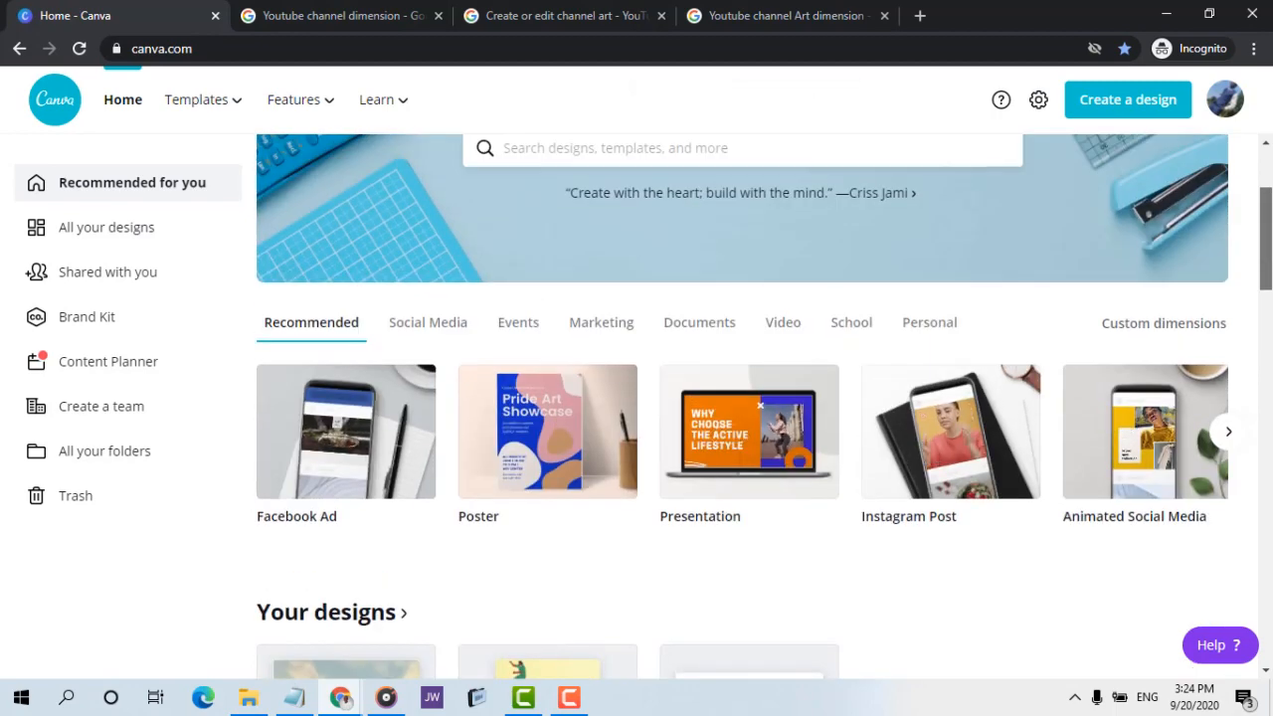
scroll(1267, 315, "up", 2)
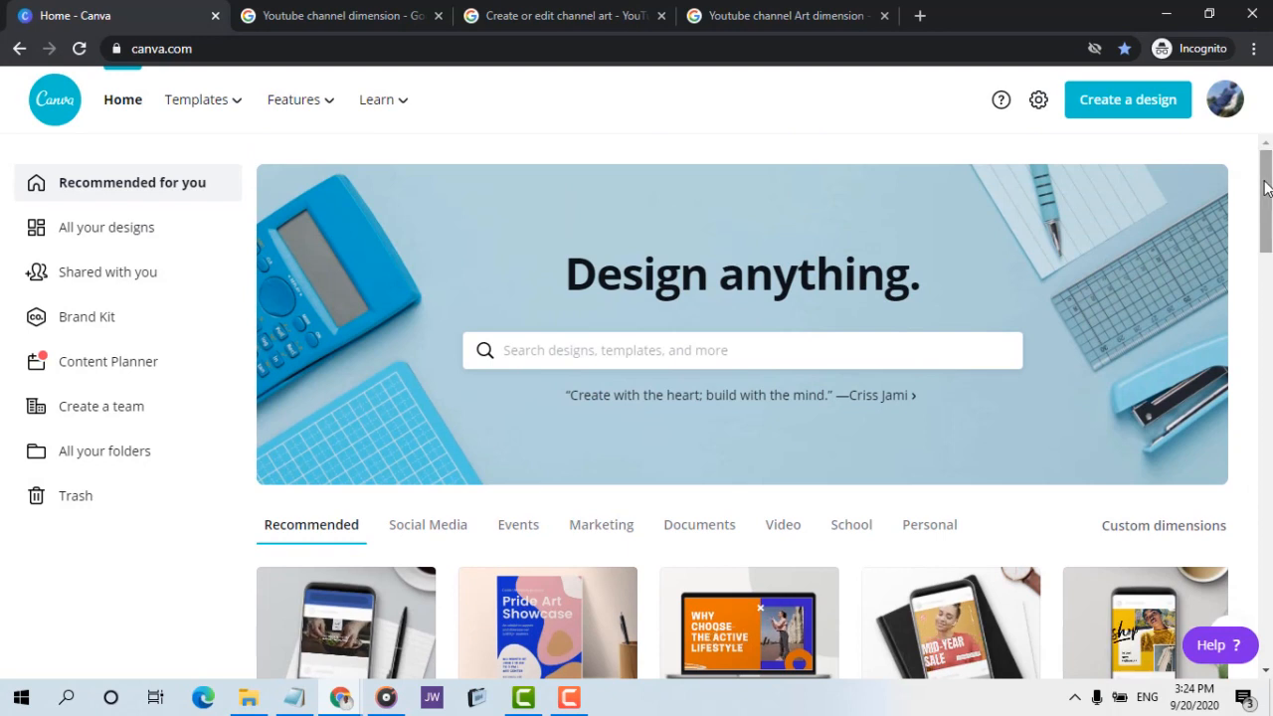
left_click(1131, 109)
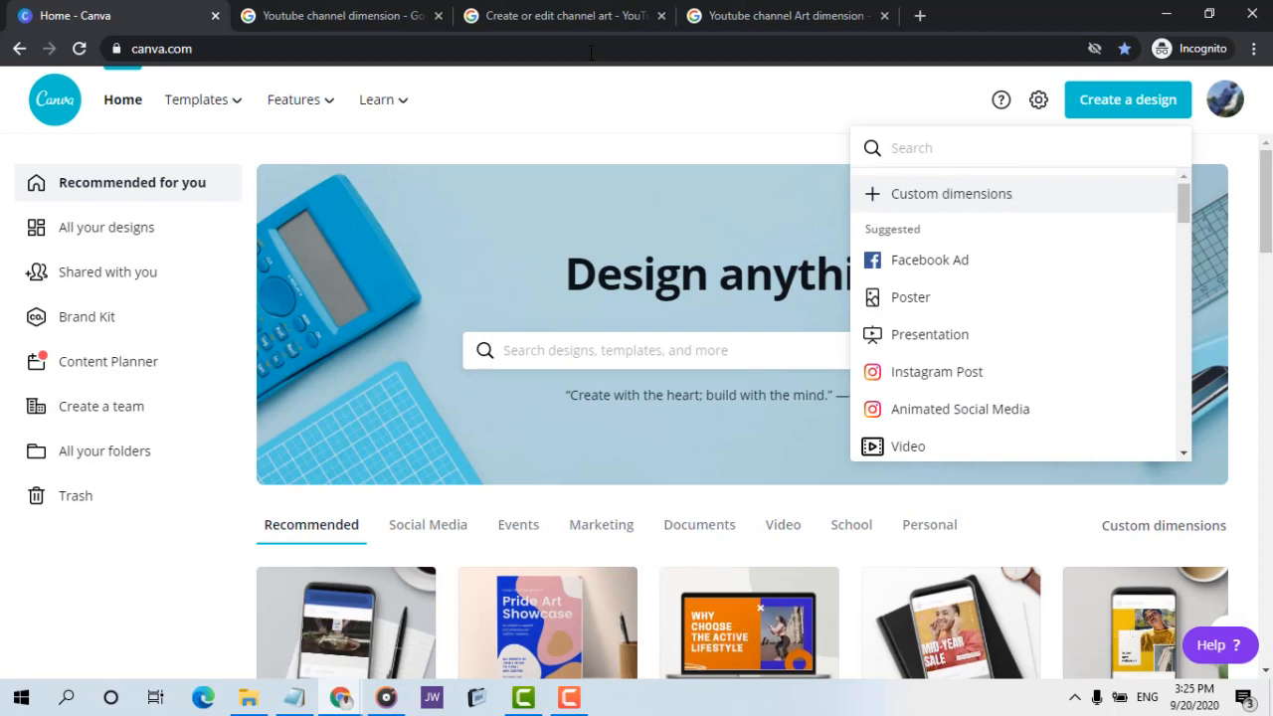
Check the recommended YouTube channel art dimensions in the Google results, the Notepad note and the YouTube Help article
left_click(338, 15)
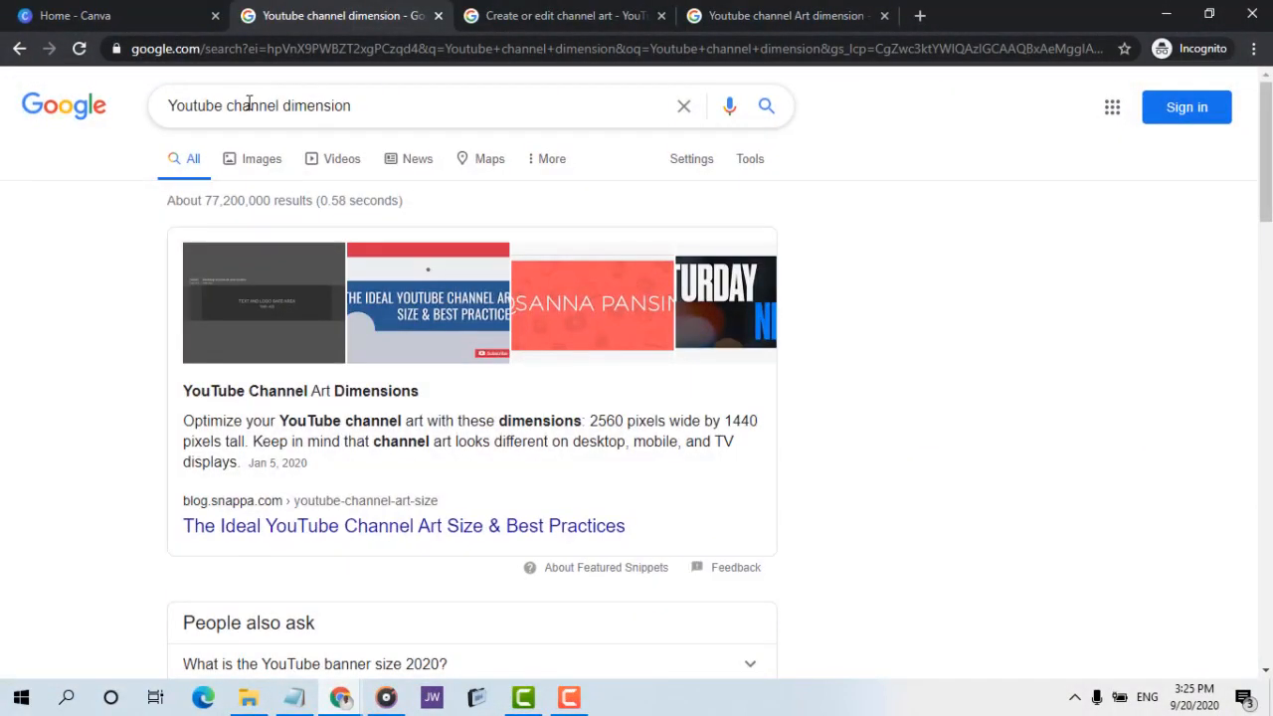
left_click(296, 696)
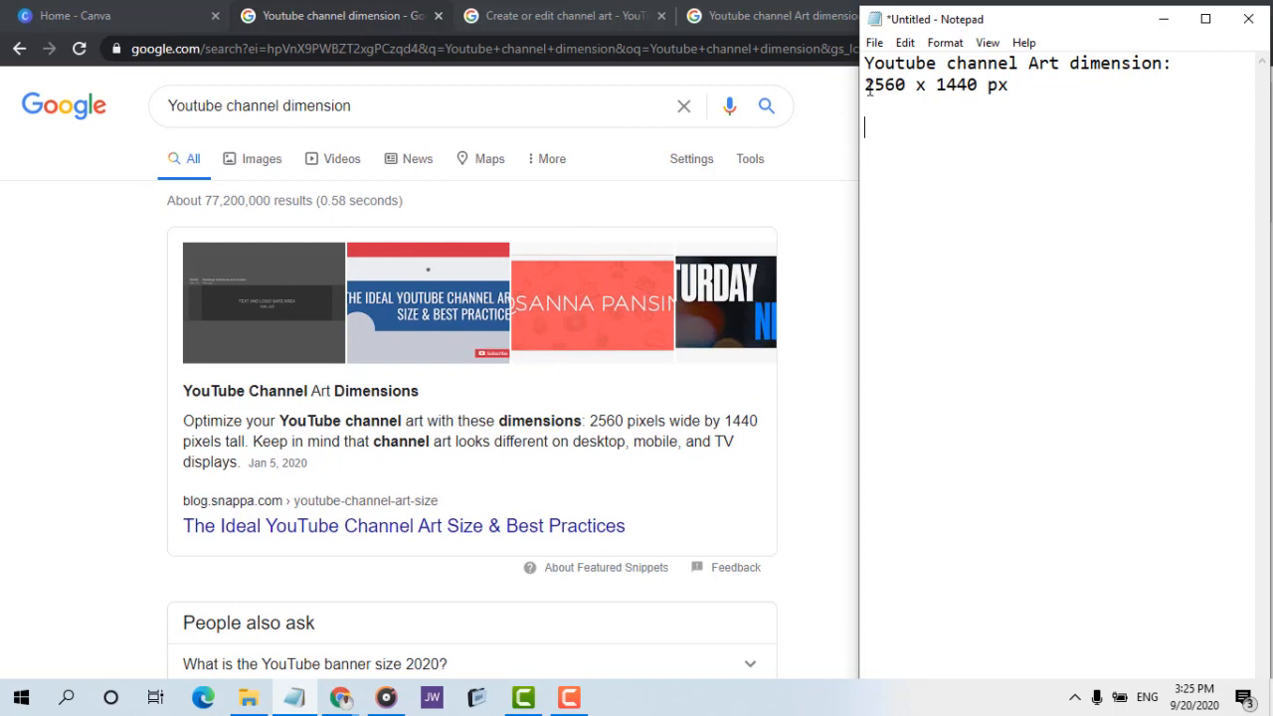
left_click_drag(875, 88, 888, 88)
left_click(753, 186)
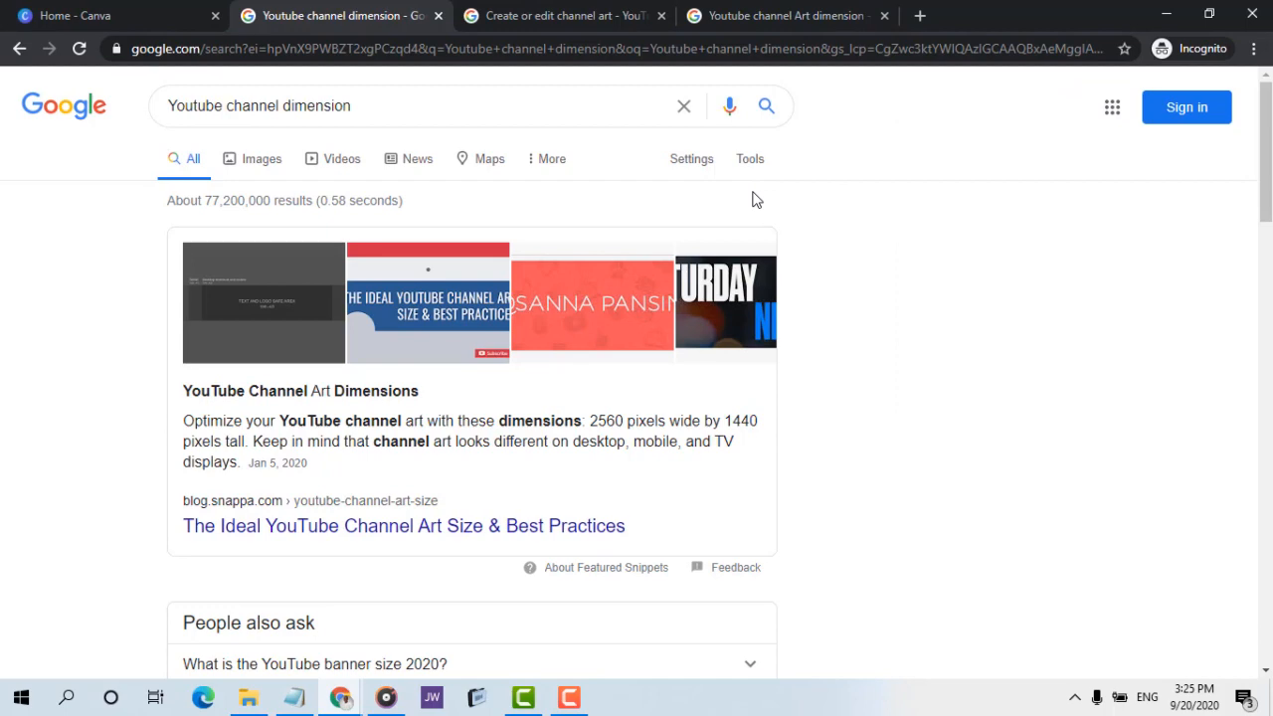
left_click(557, 15)
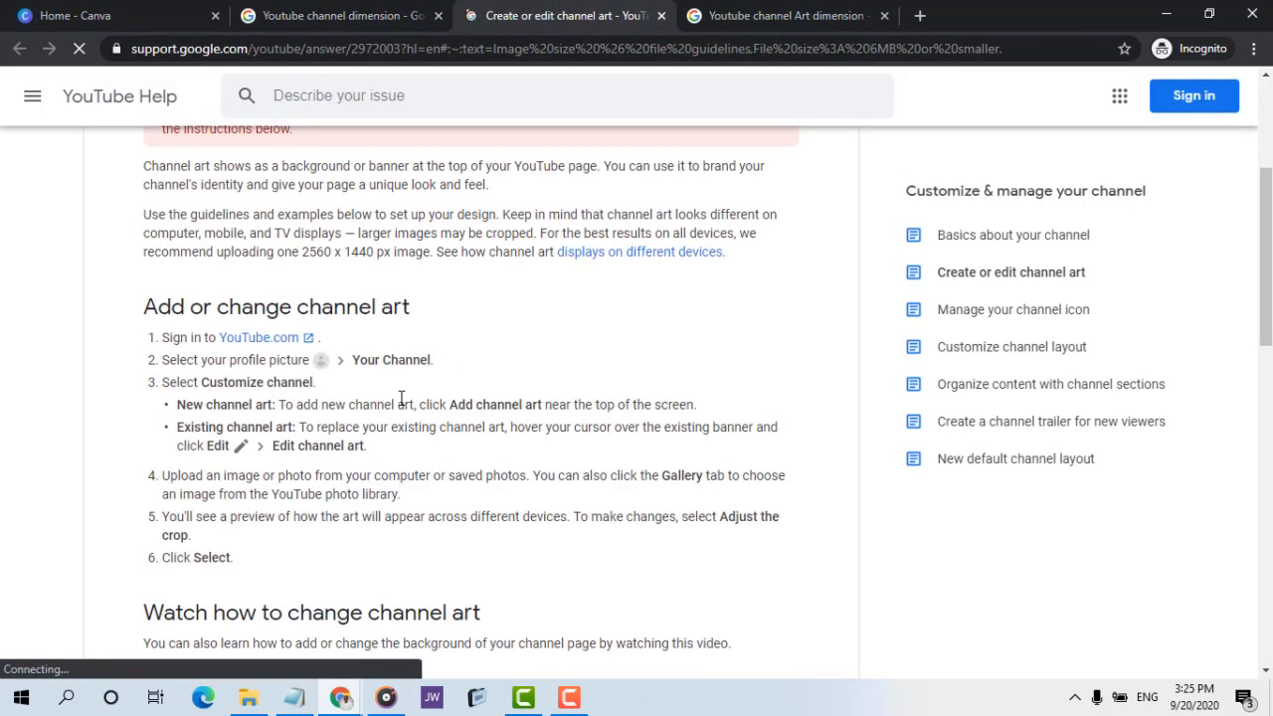
double_click(319, 253)
left_click(401, 249)
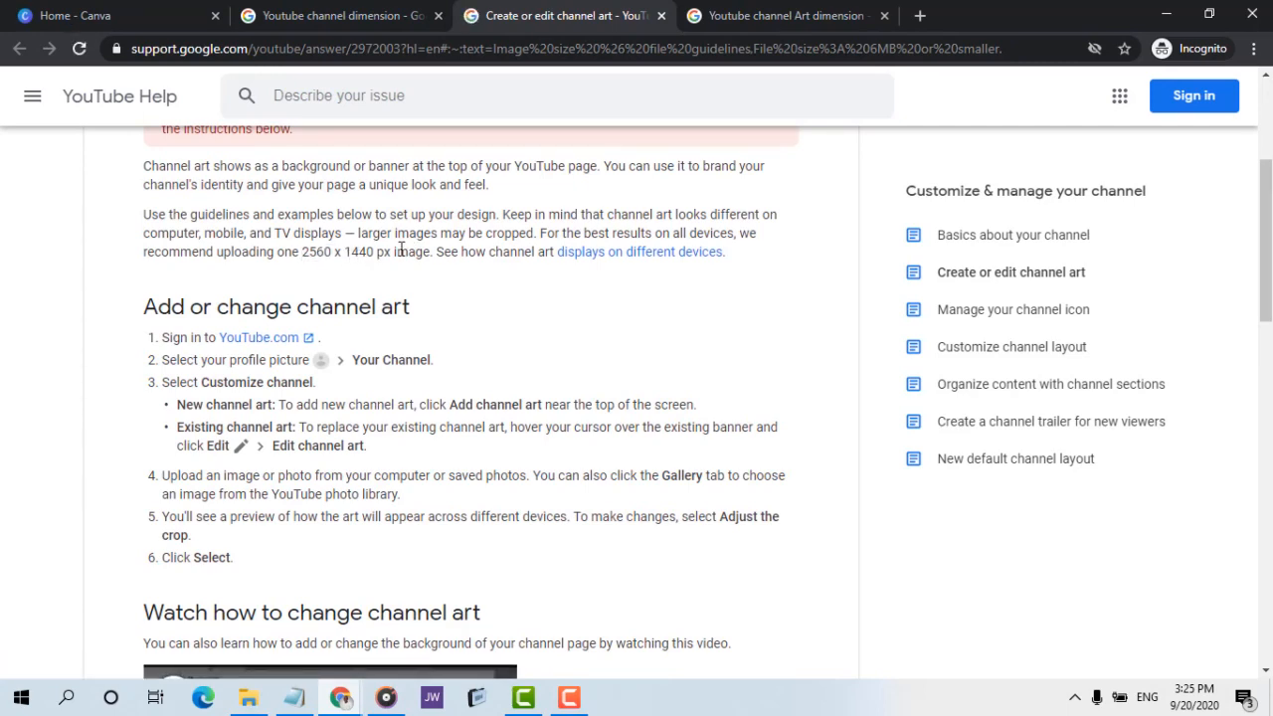
left_click(392, 10)
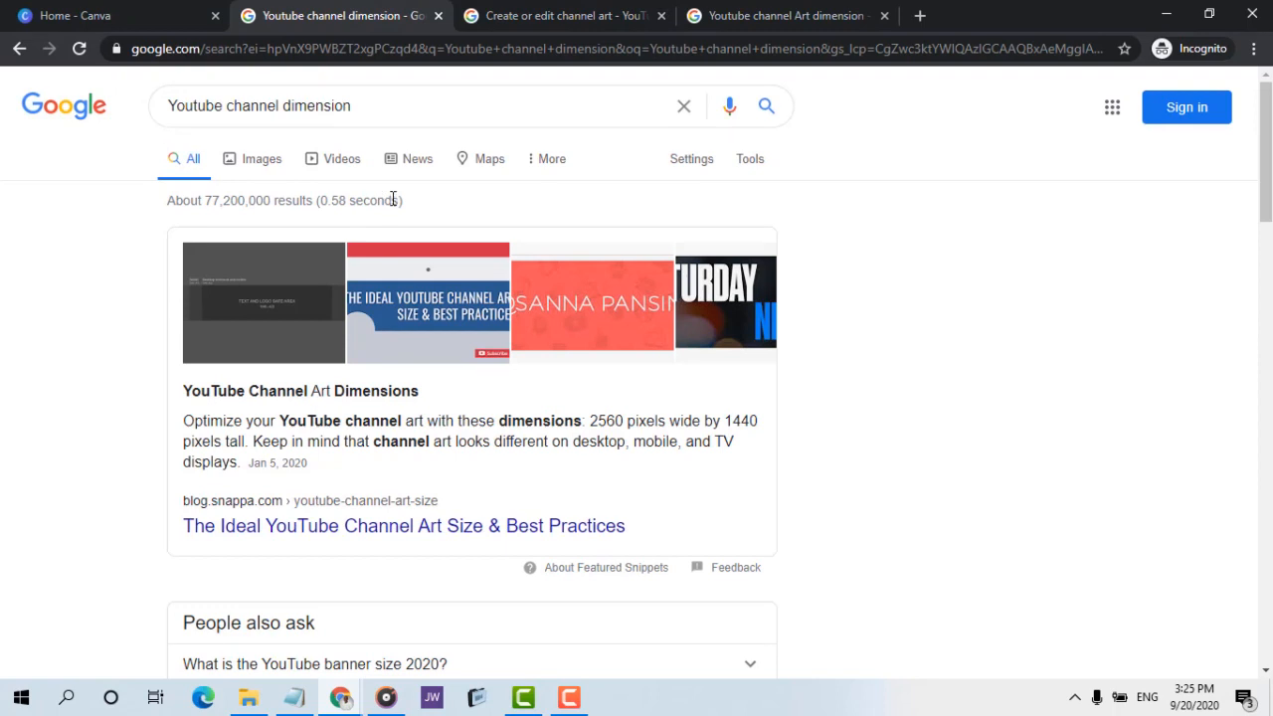
Examine the channel art safe-area diagram in the Google image results, close its preview and return to Canva
left_click(812, 22)
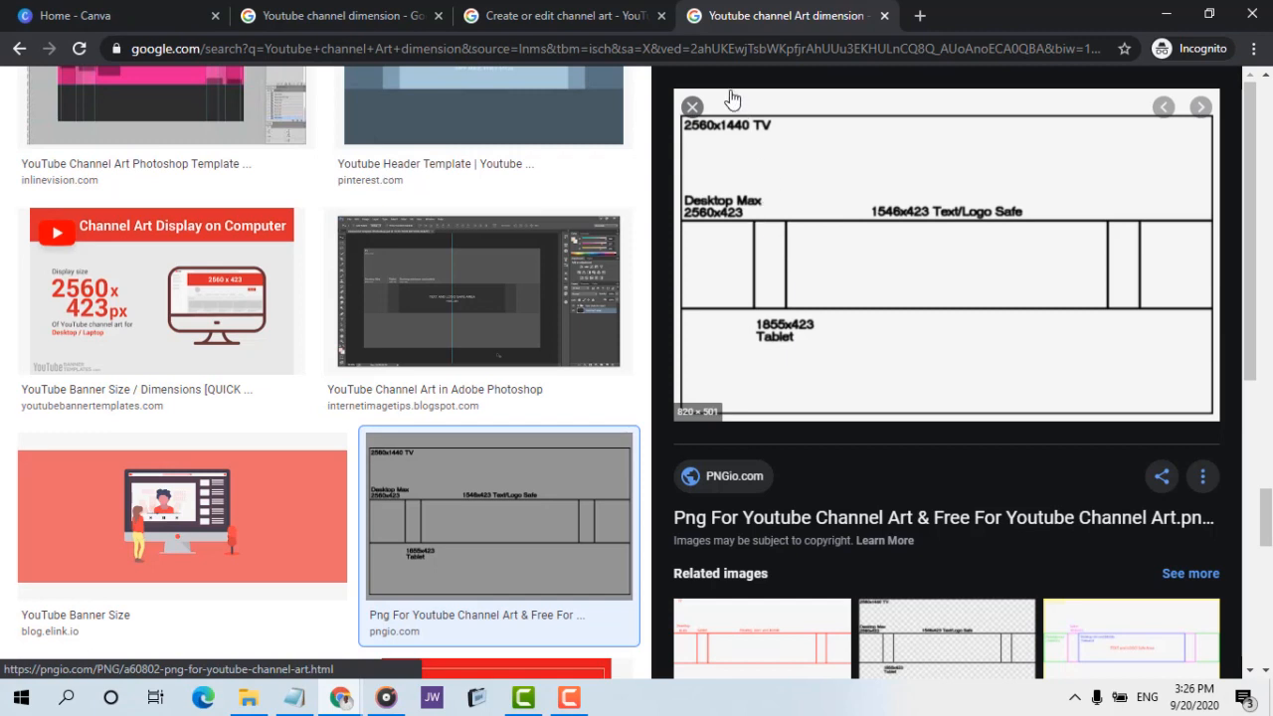
left_click(693, 114)
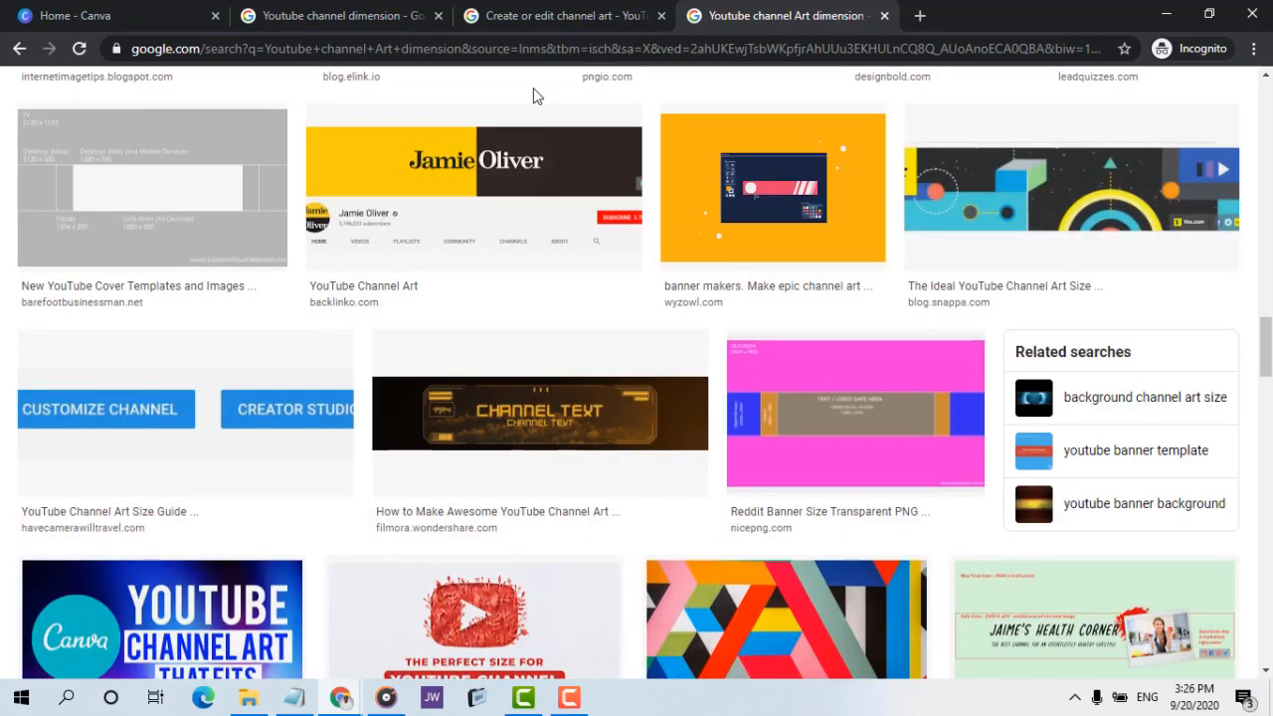
left_click(106, 9)
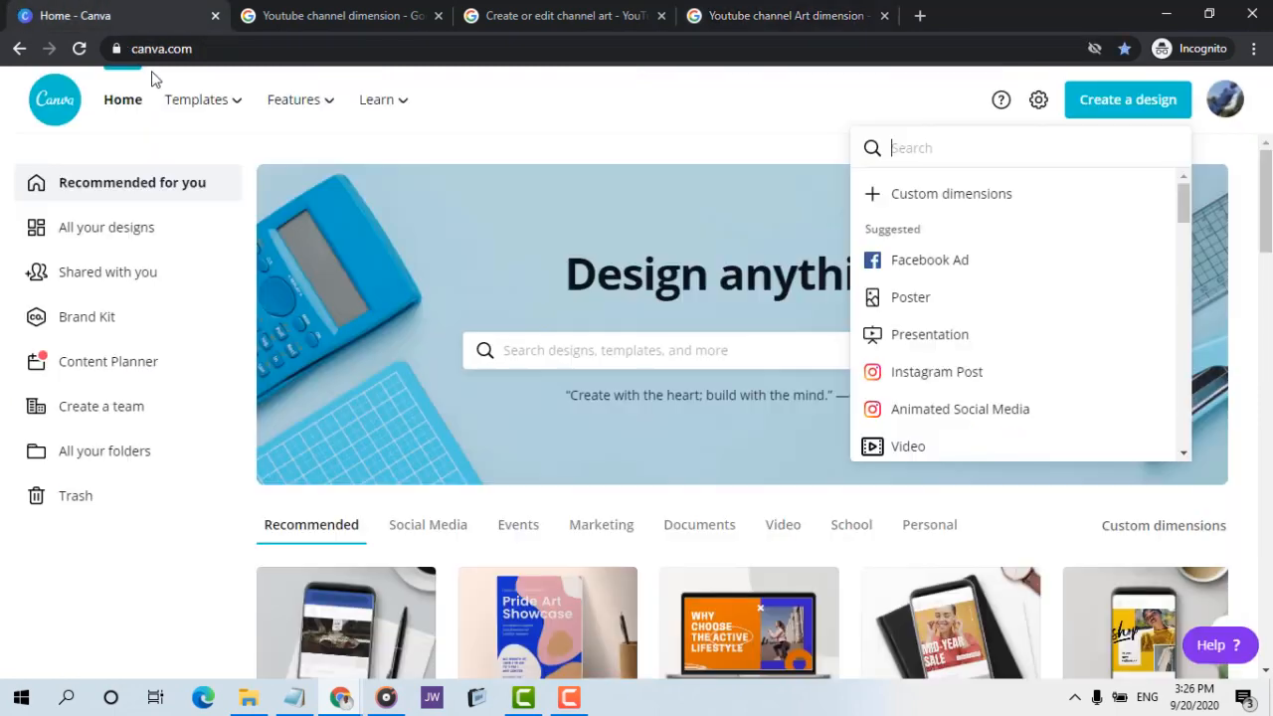
mouse_move(479, 119)
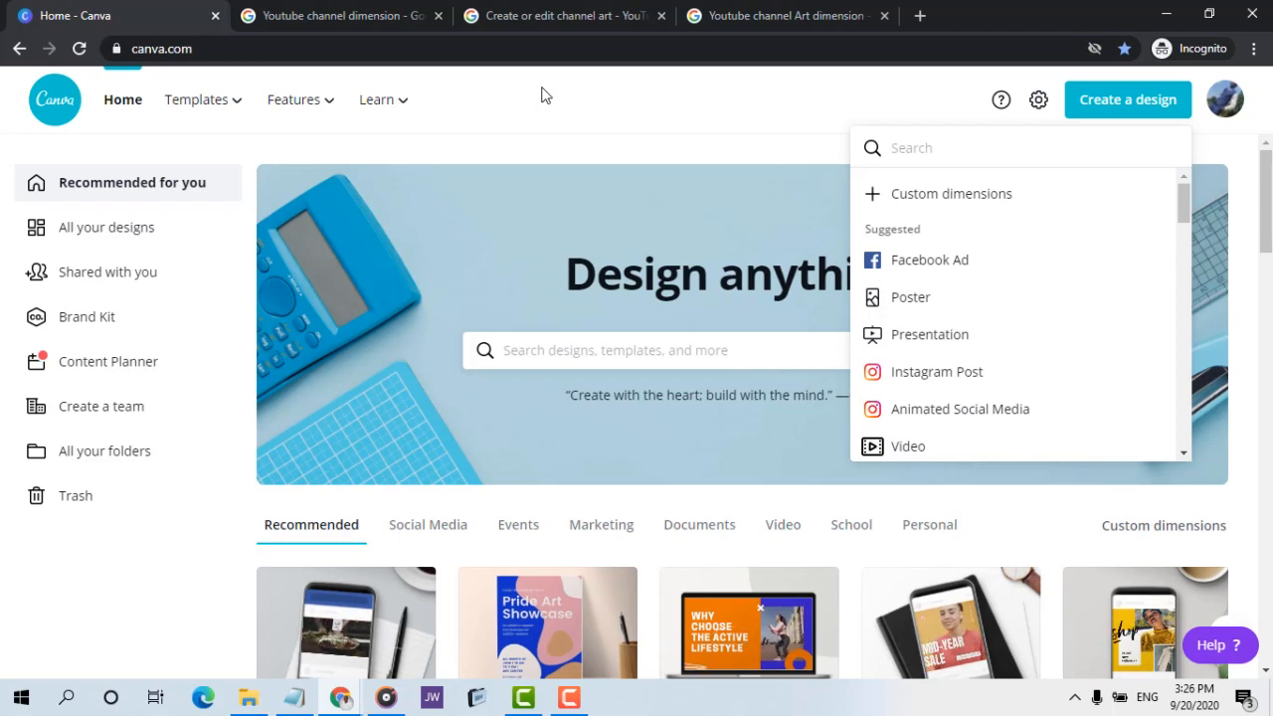
Open youtube.com in a new browser tab
left_click(919, 16)
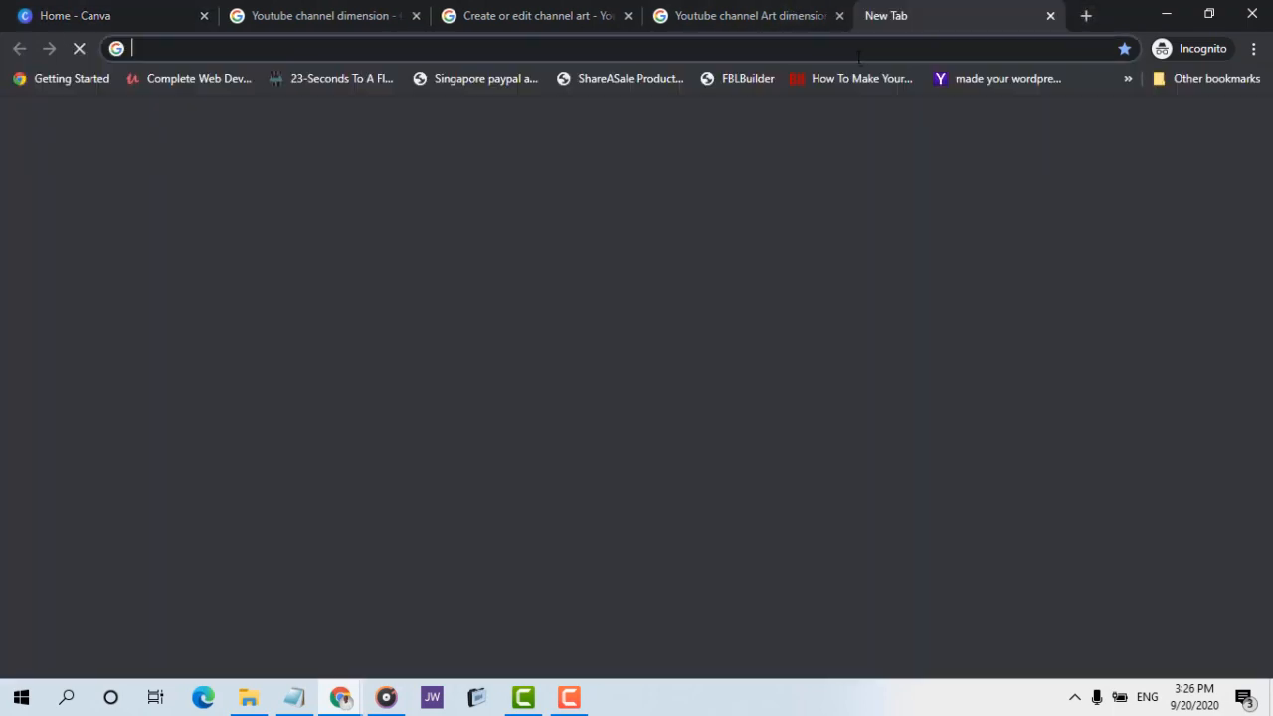
type("yo")
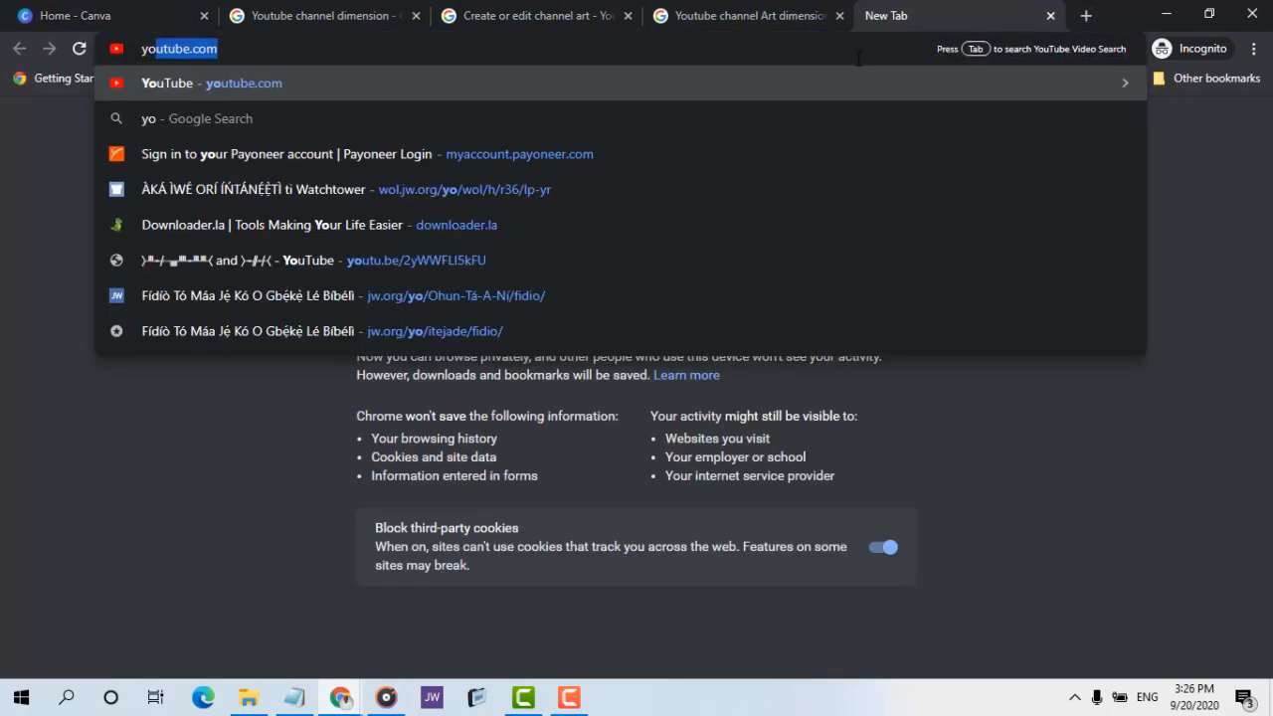
type("utube.com")
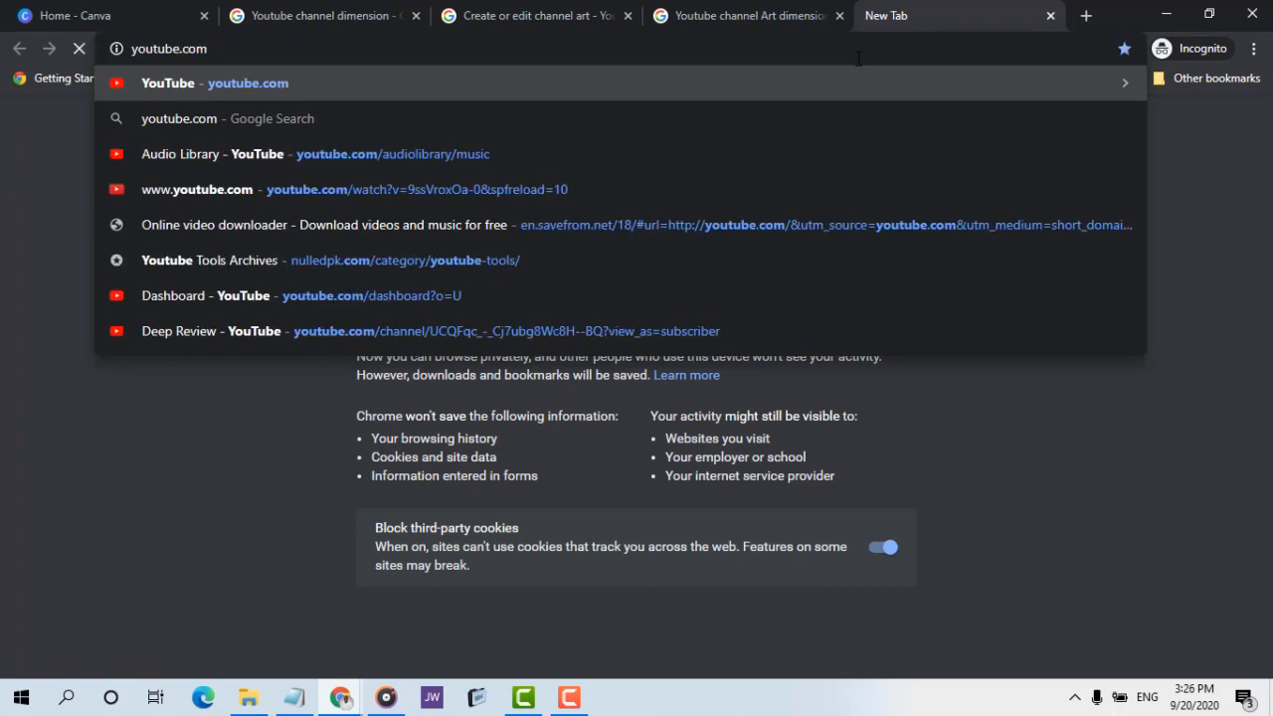
key("Return")
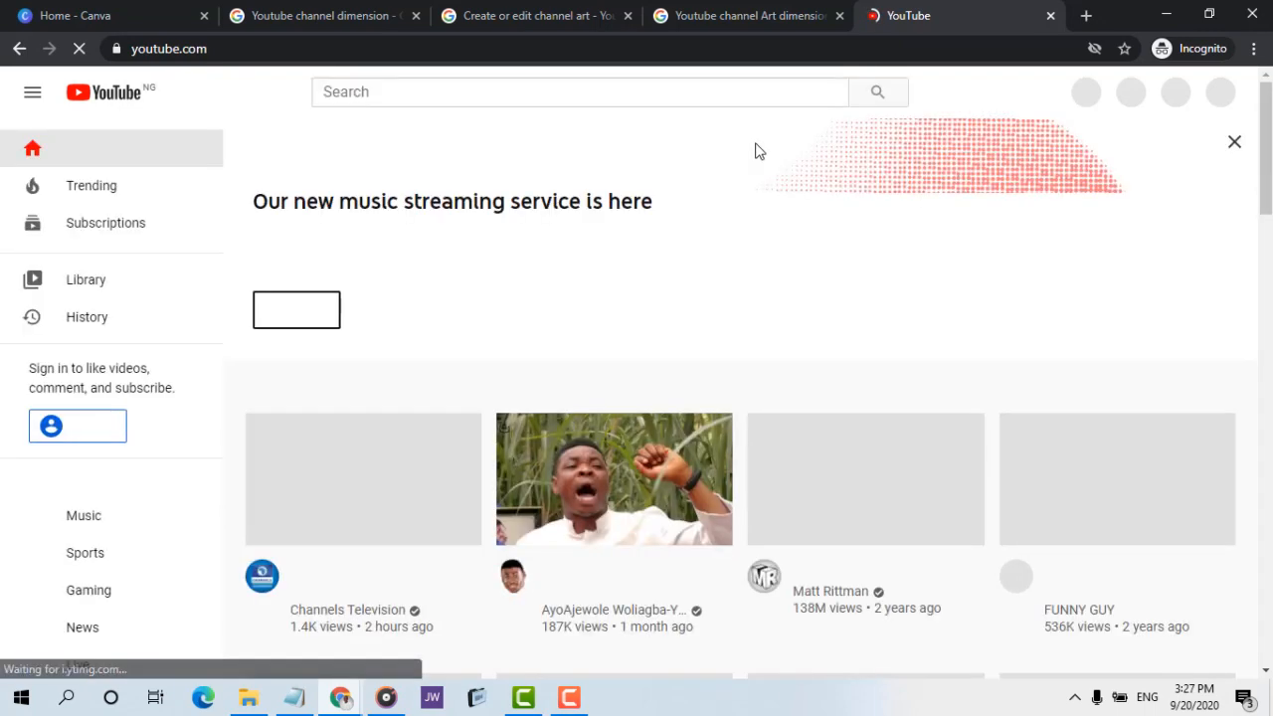
Search YouTube for "review" and filter the results by type Channel
left_click(680, 88)
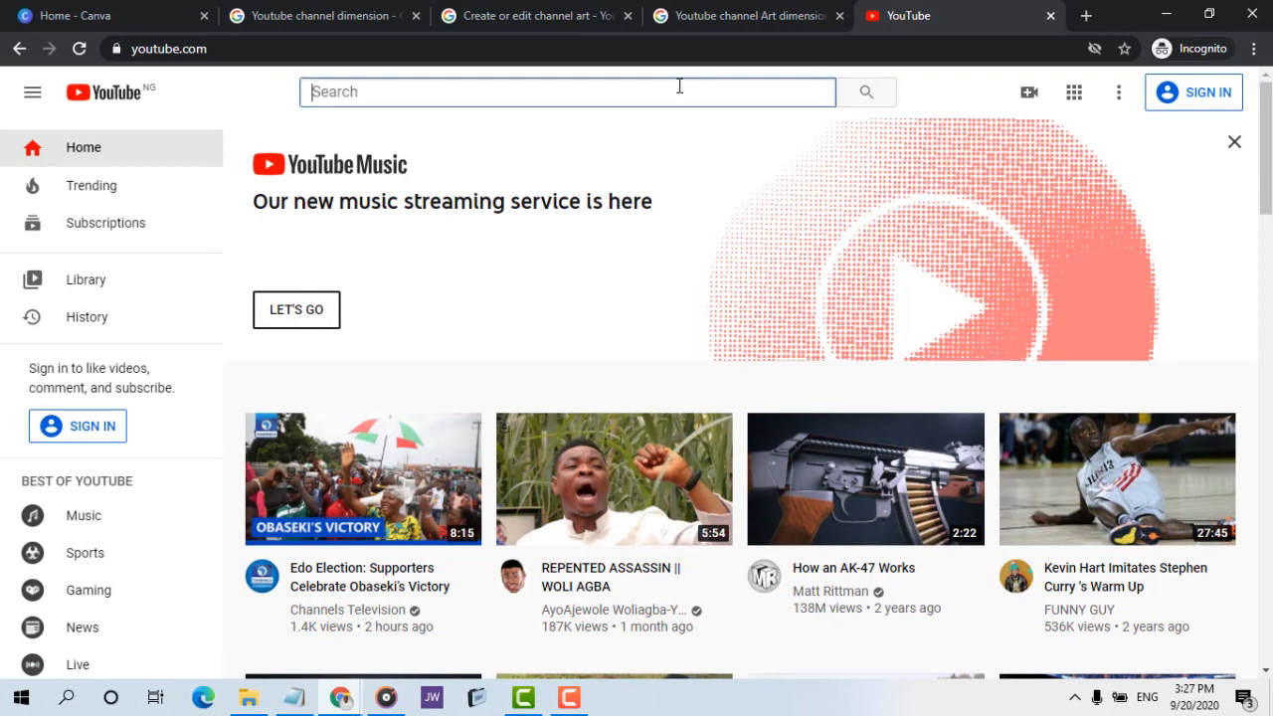
type("rev")
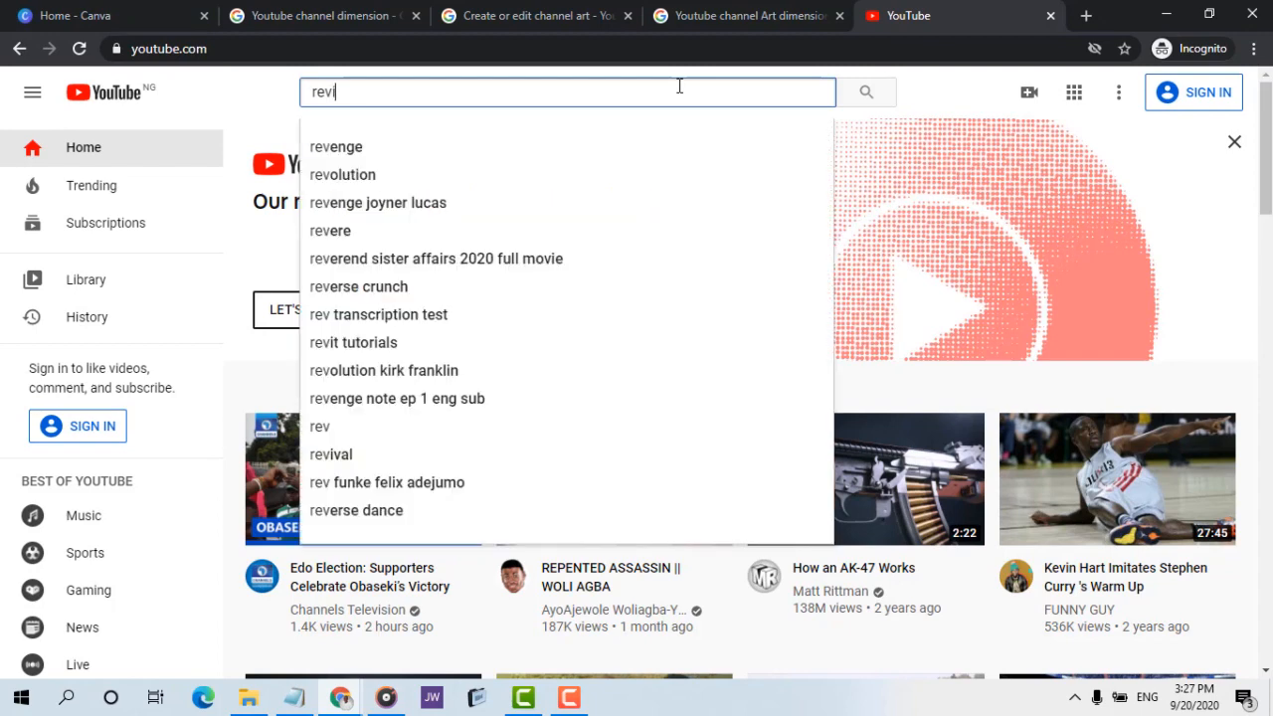
type("iew")
key("Return")
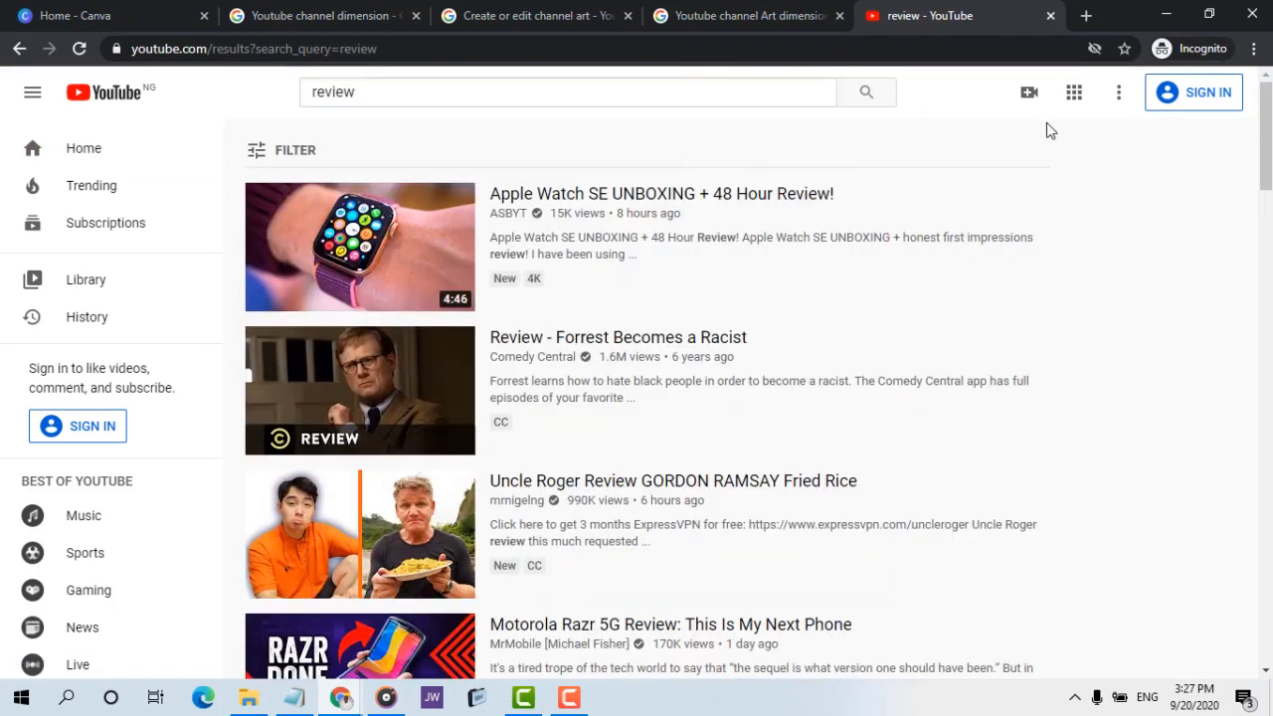
left_click(291, 150)
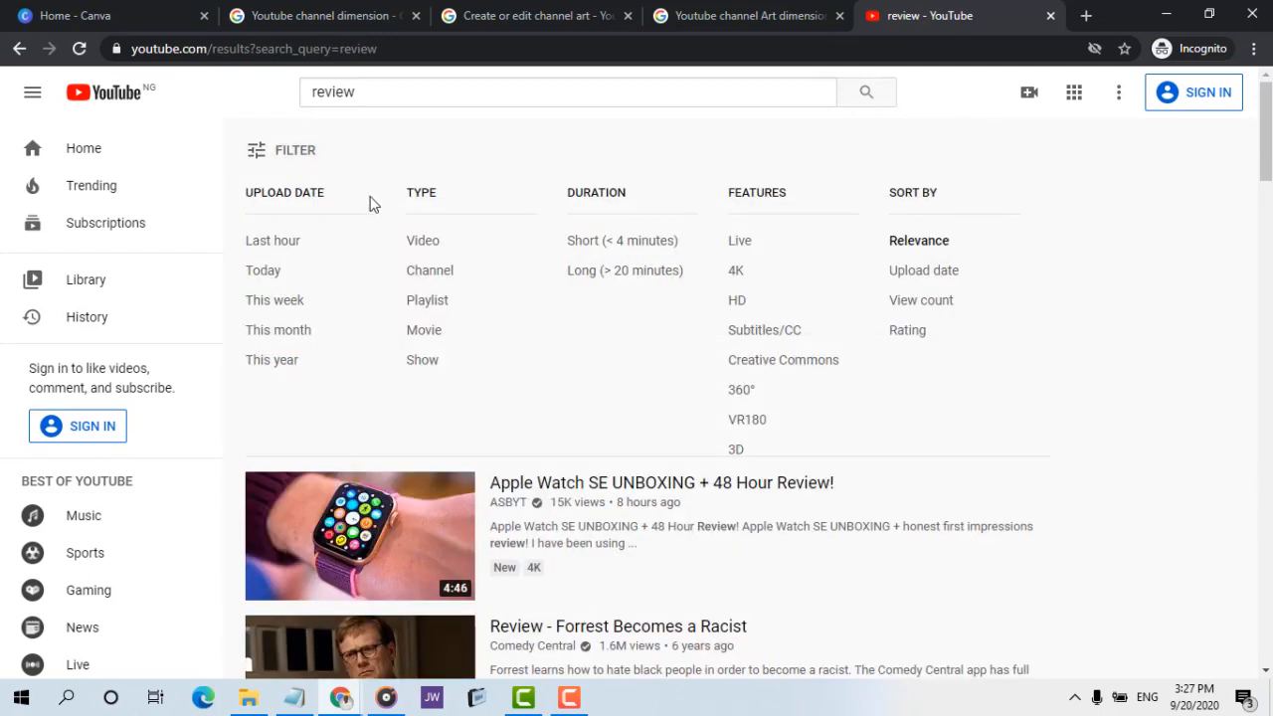
left_click(442, 282)
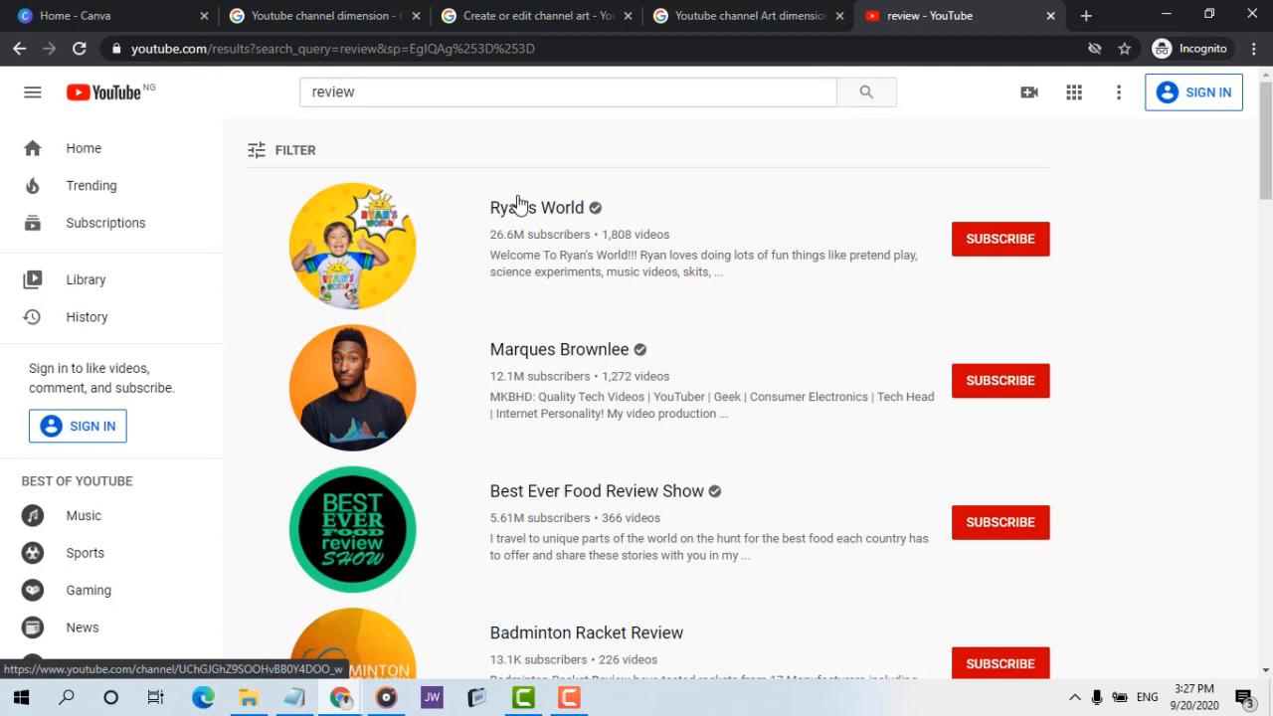
Open the Ryan's World, Marques Brownlee and Best Ever Food Review Show channels, each in its own browser tab
middle_click(517, 204)
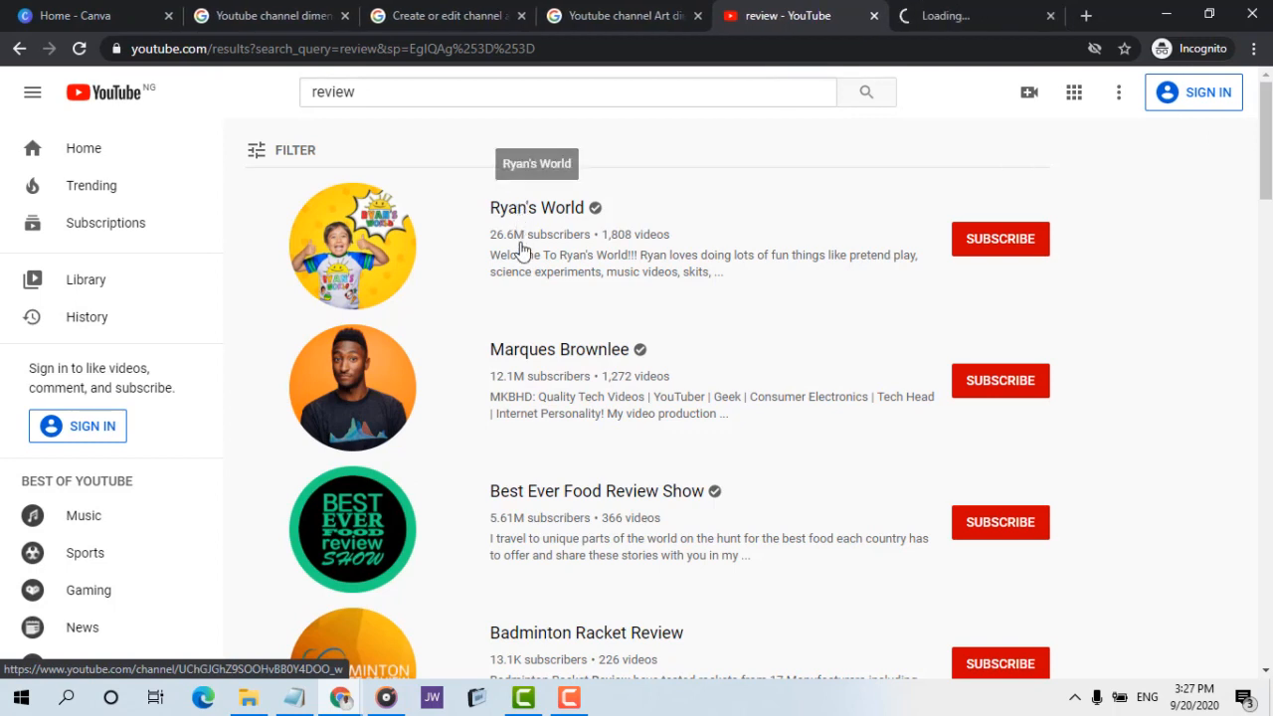
middle_click(534, 354)
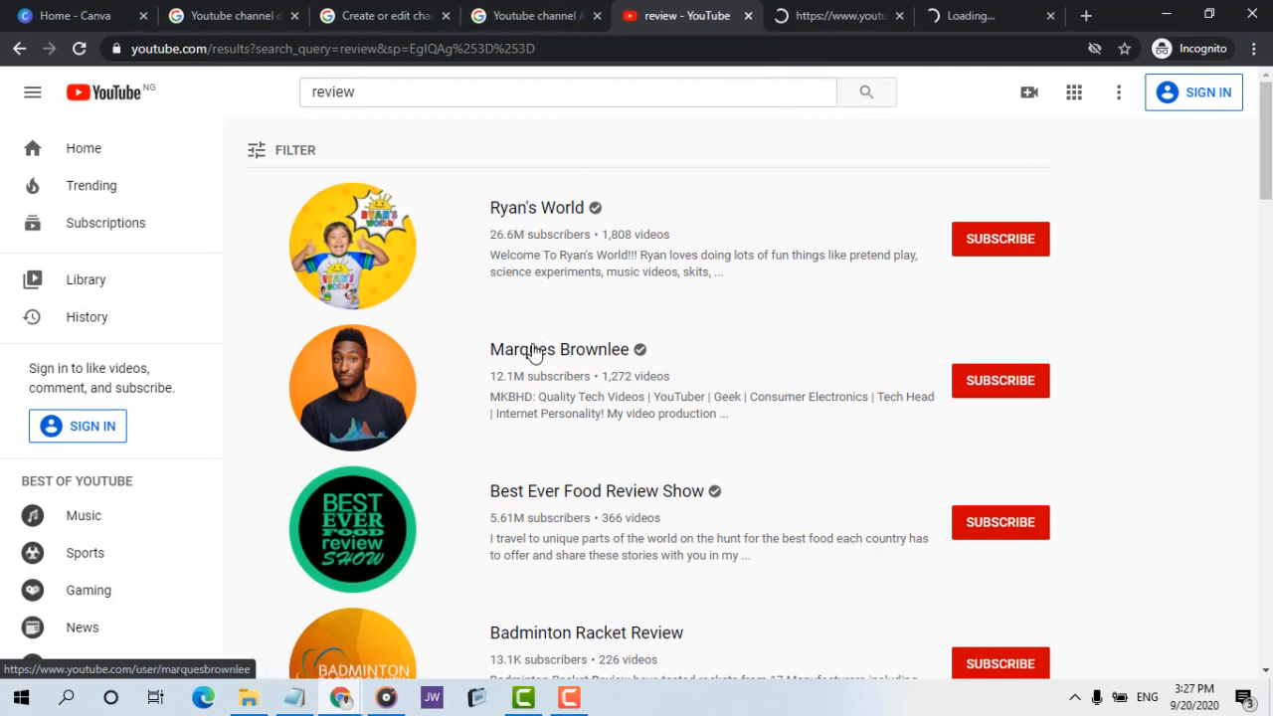
middle_click(564, 492)
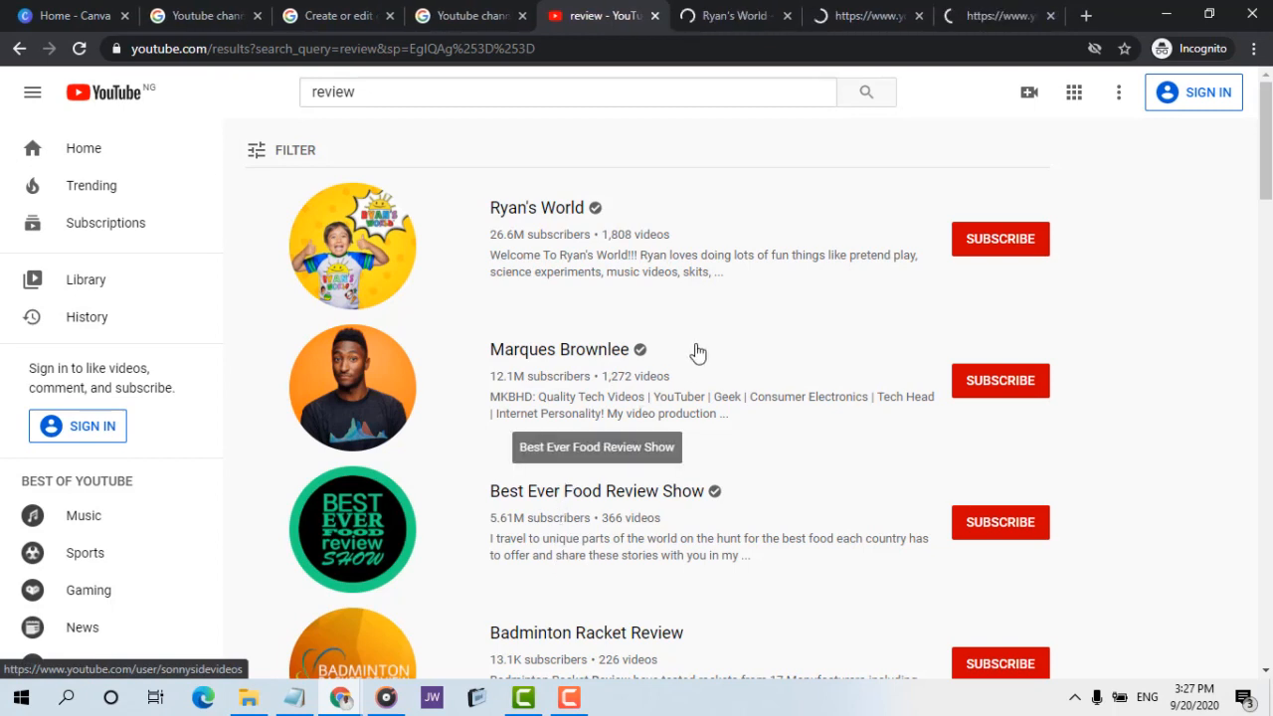
Compare the banner art of the three opened channels, pausing the auto-playing videos on Ryan's World and Marques Brownlee
key("ctrl+Tab")
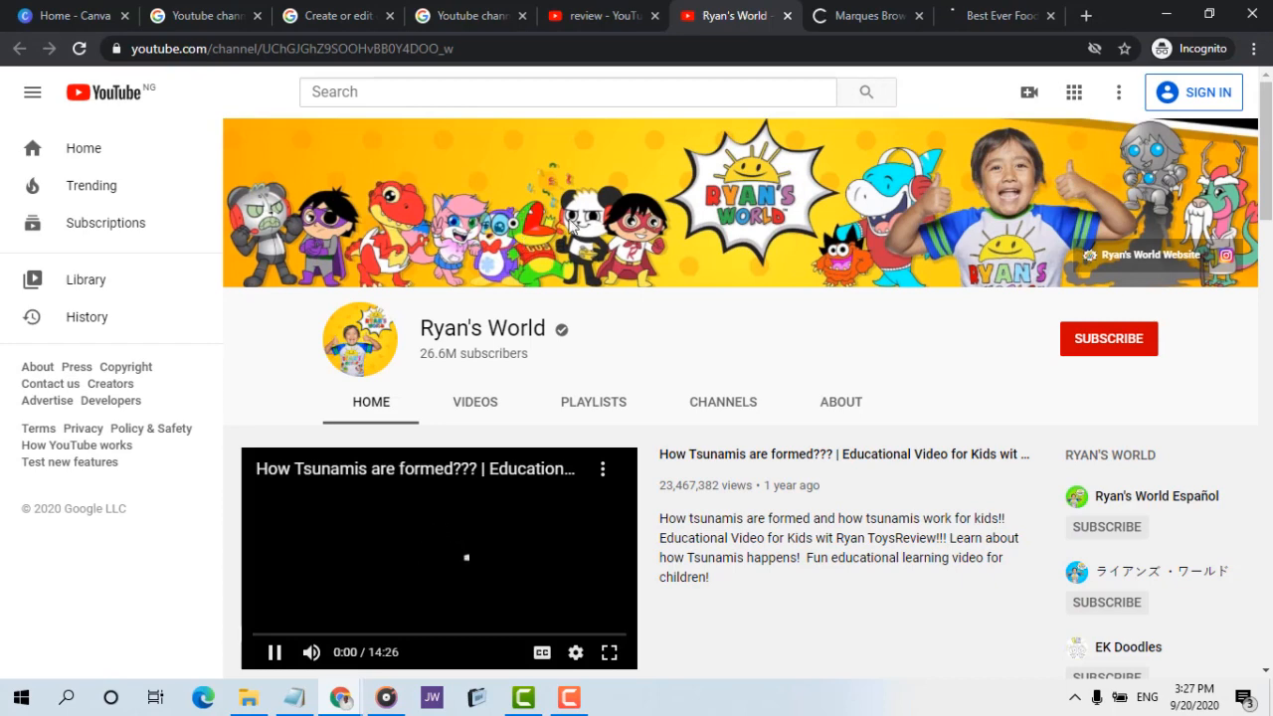
left_click(279, 653)
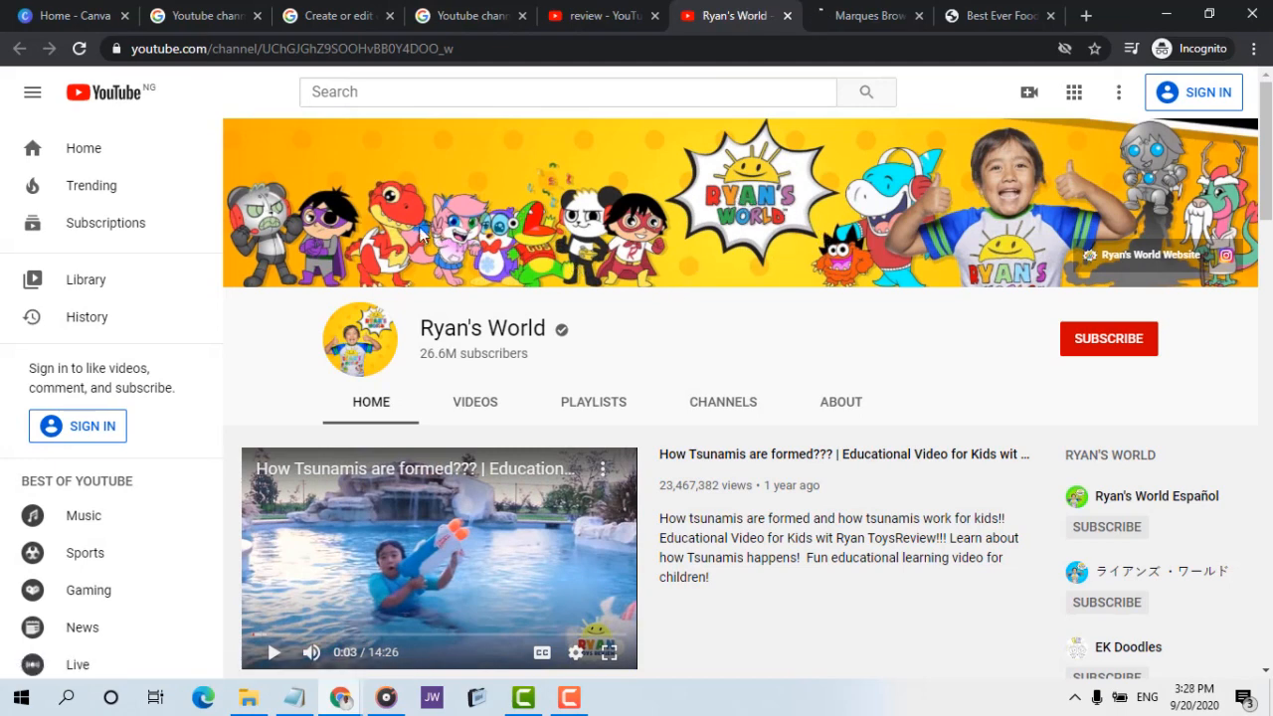
left_click(841, 22)
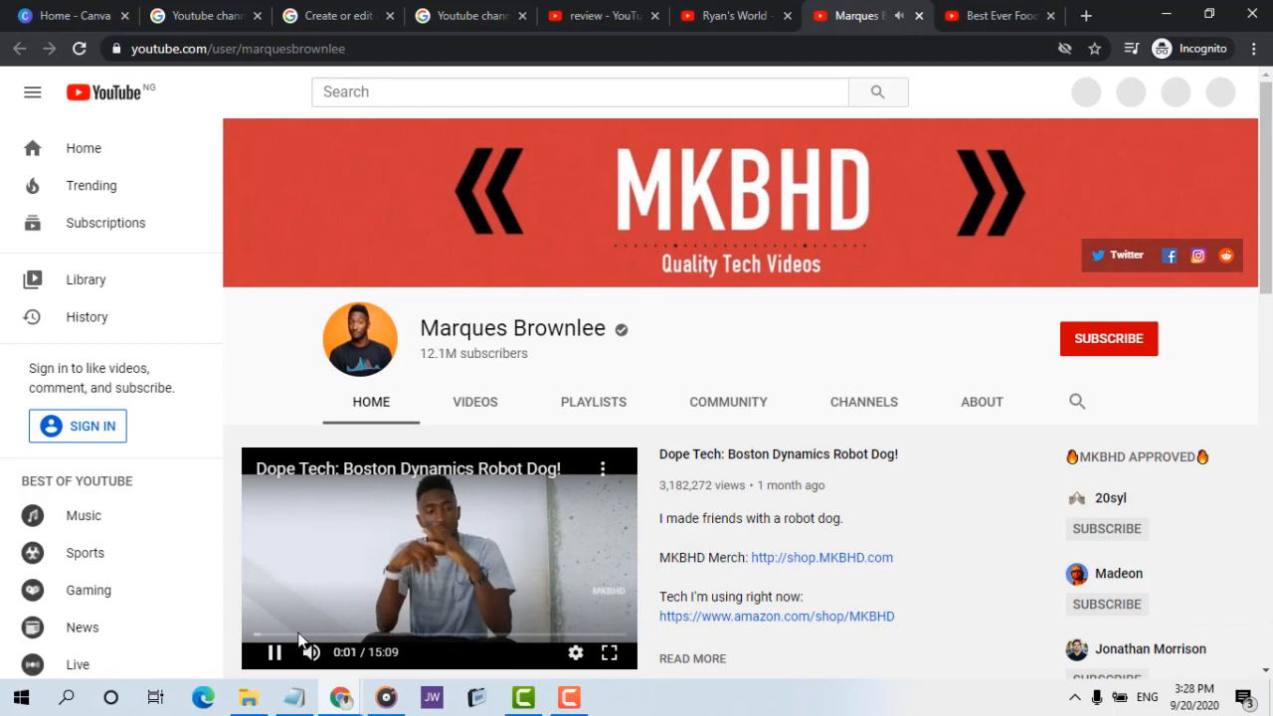
left_click(278, 652)
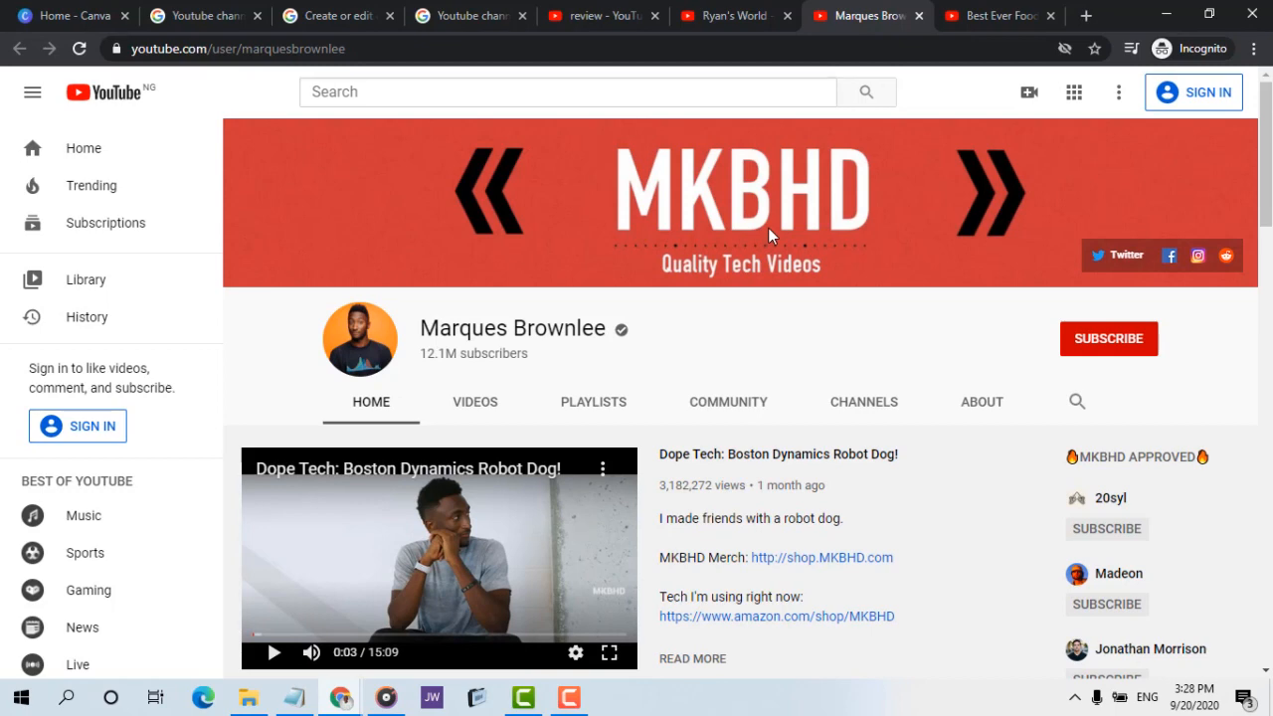
left_click(1042, 13)
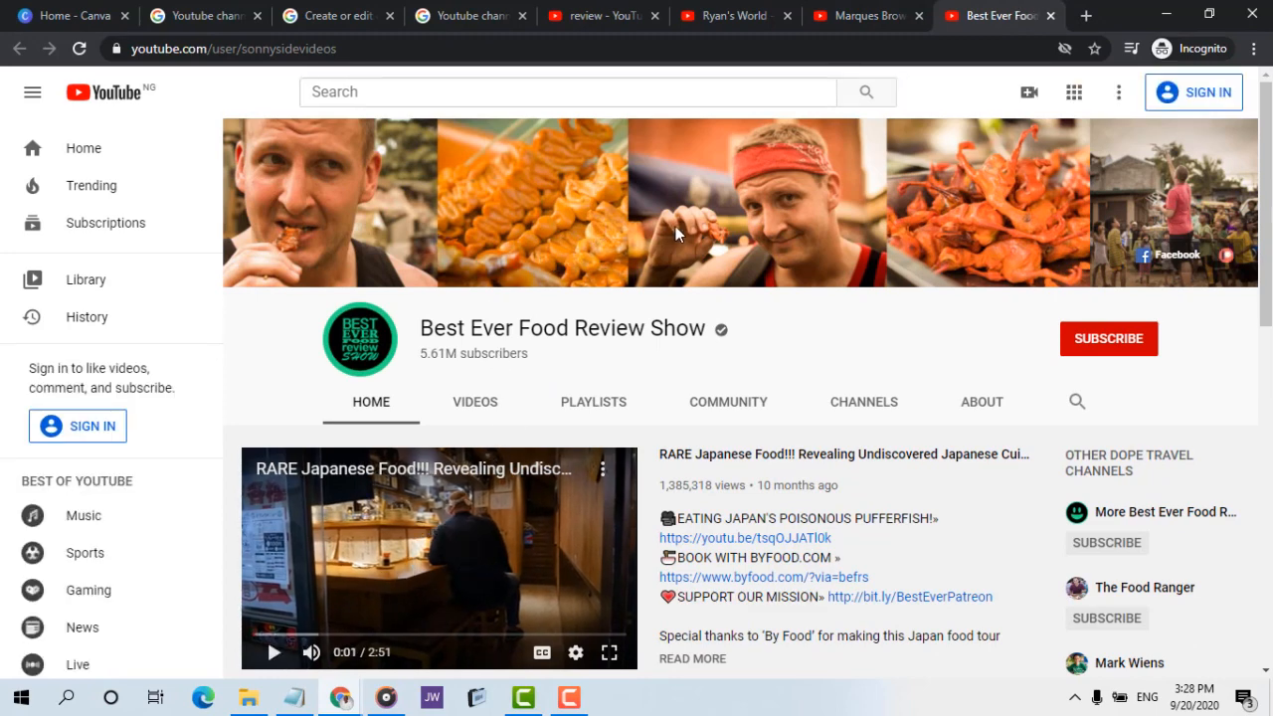
left_click(860, 13)
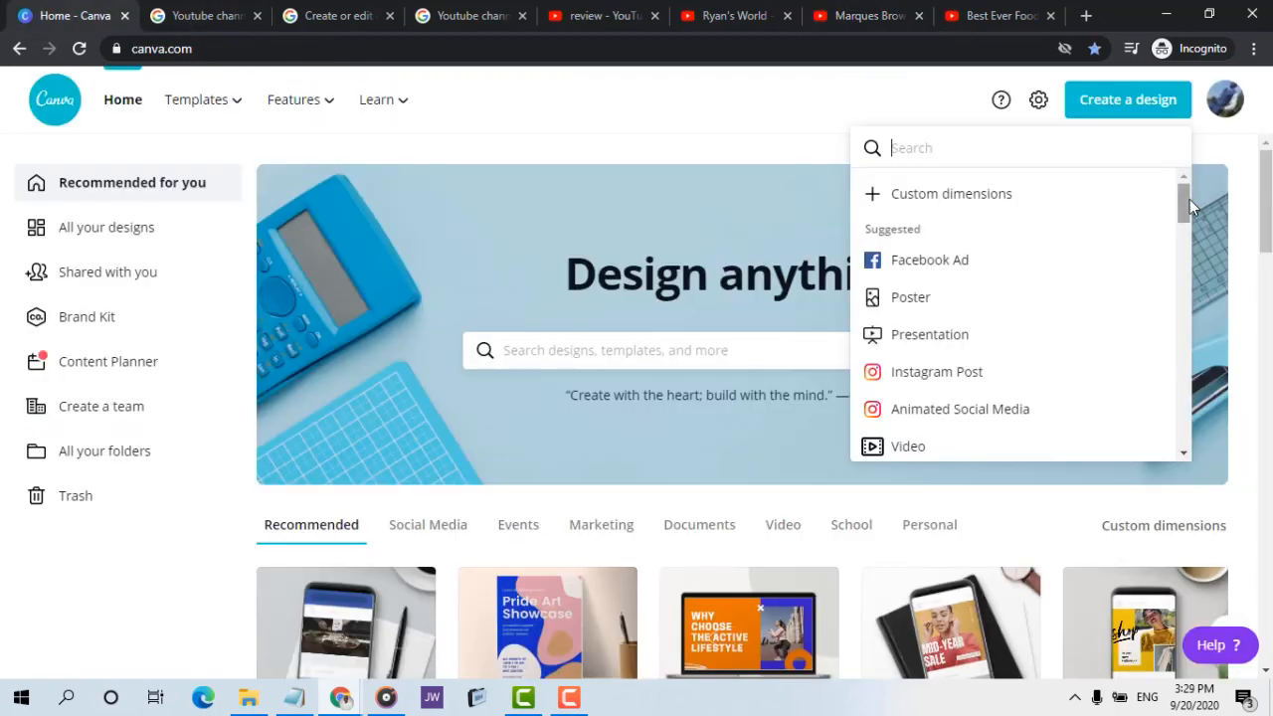
Create a new YouTube Channel Art design in Canva and check its pixel dimensions in the file details
left_click_drag(1189, 206, 1195, 285)
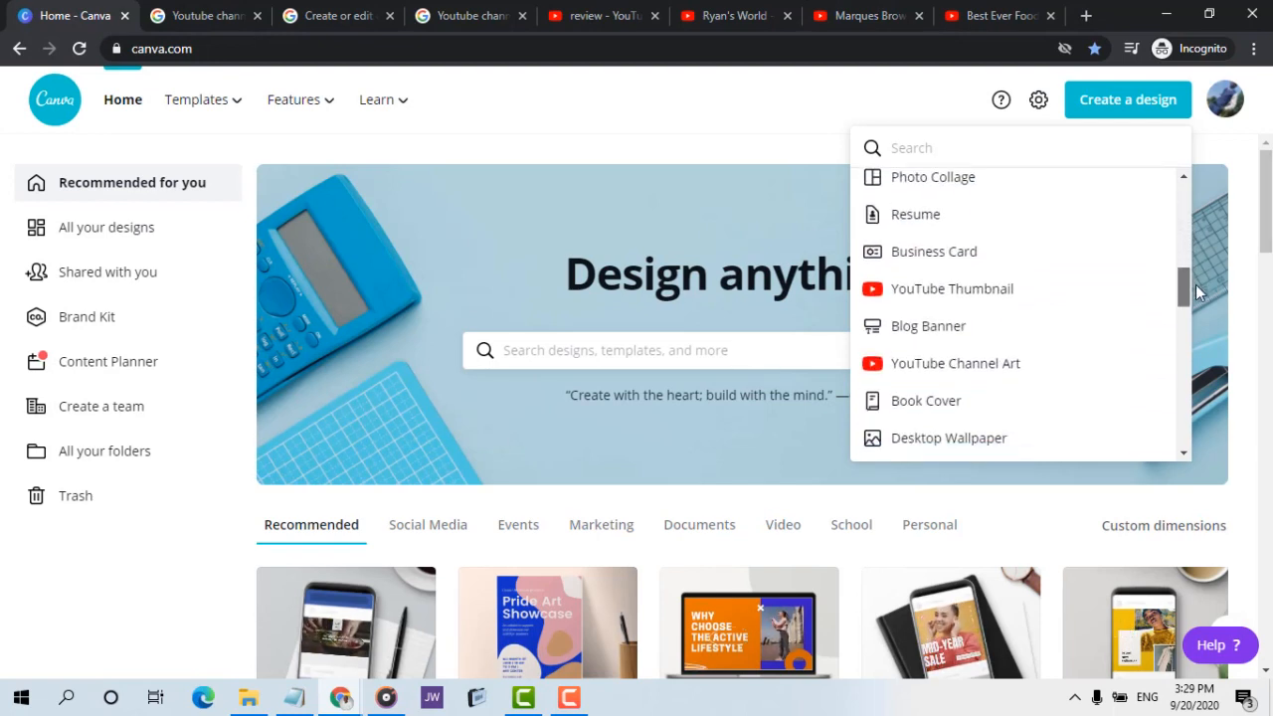
left_click(1019, 364)
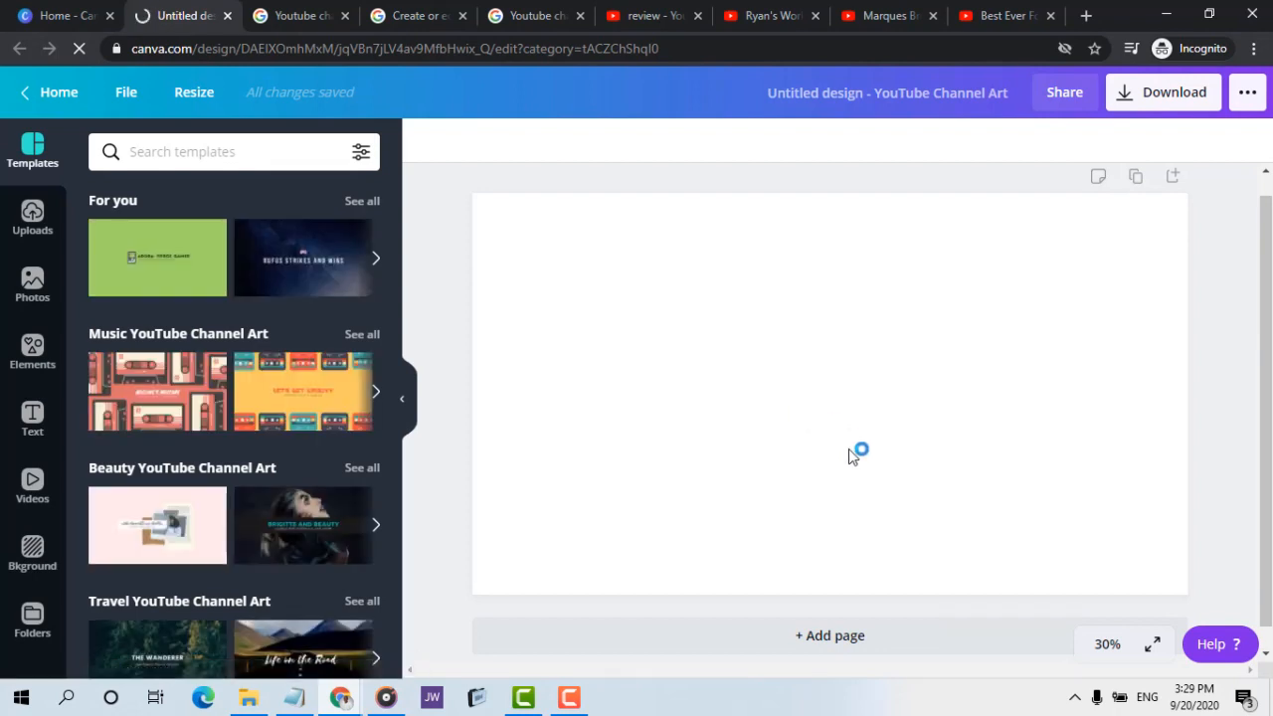
left_click(125, 91)
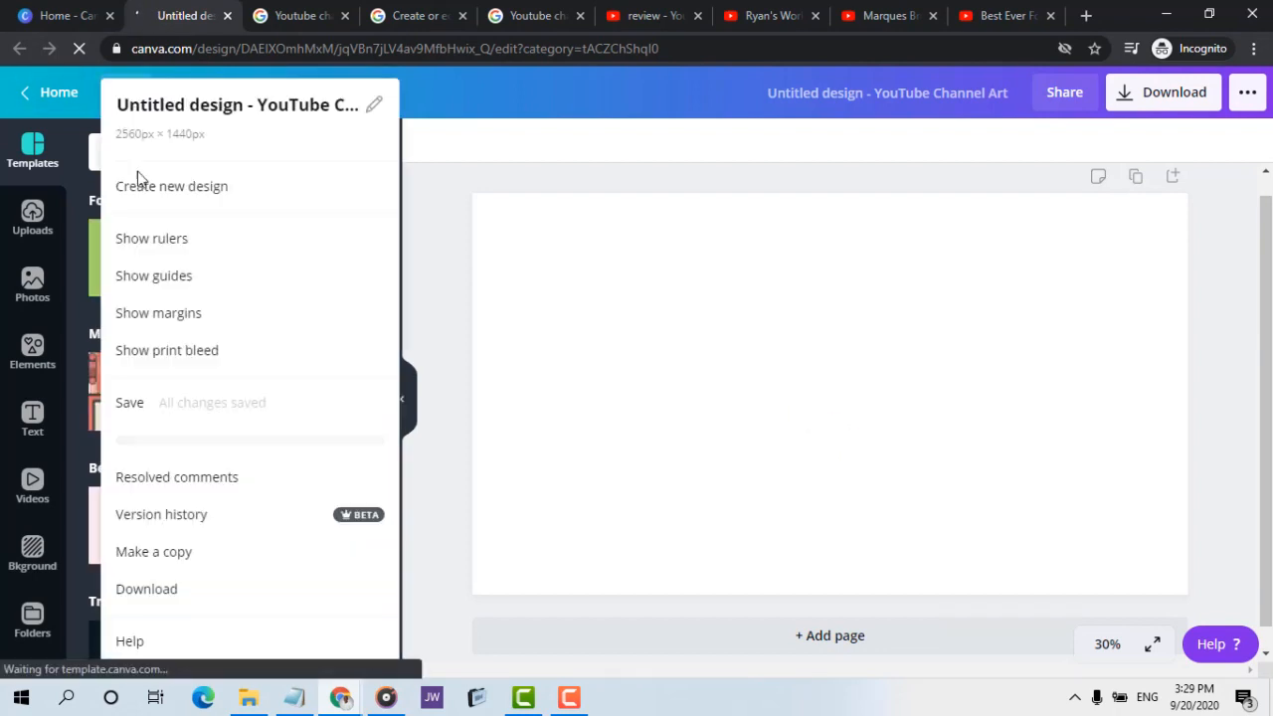
Show the margins and the rulers on the channel art canvas
left_click(159, 316)
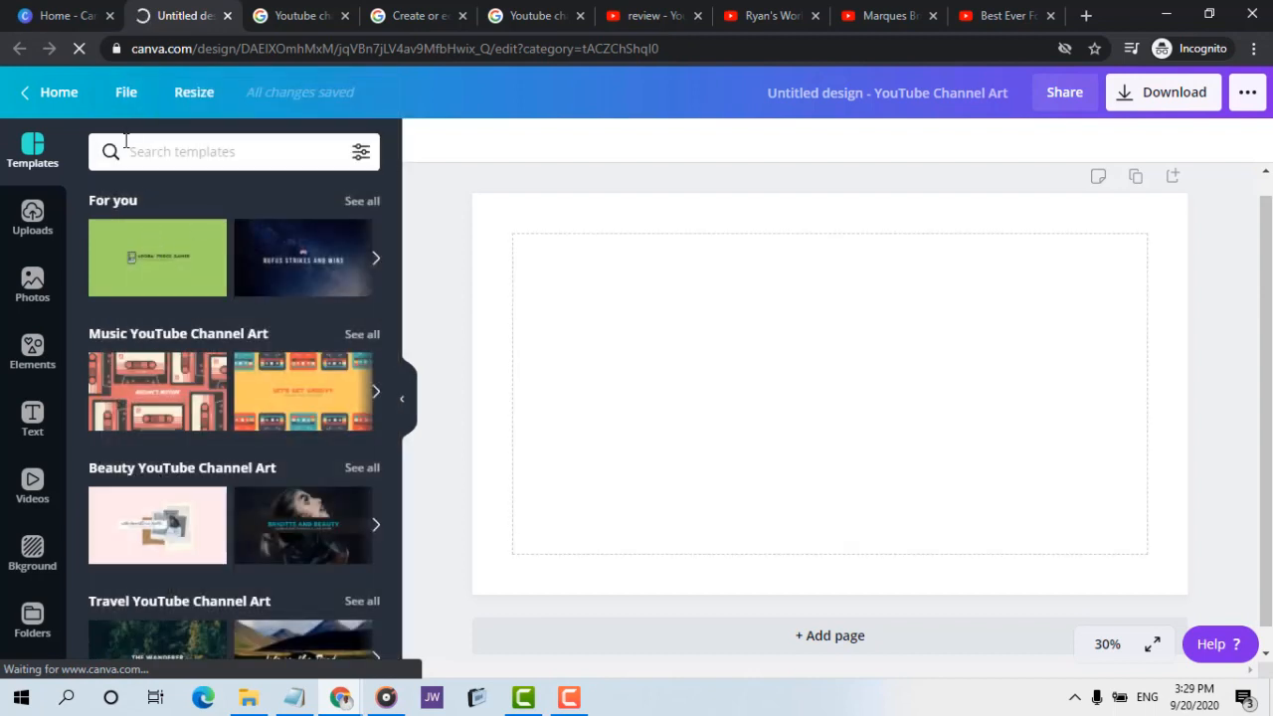
left_click(126, 92)
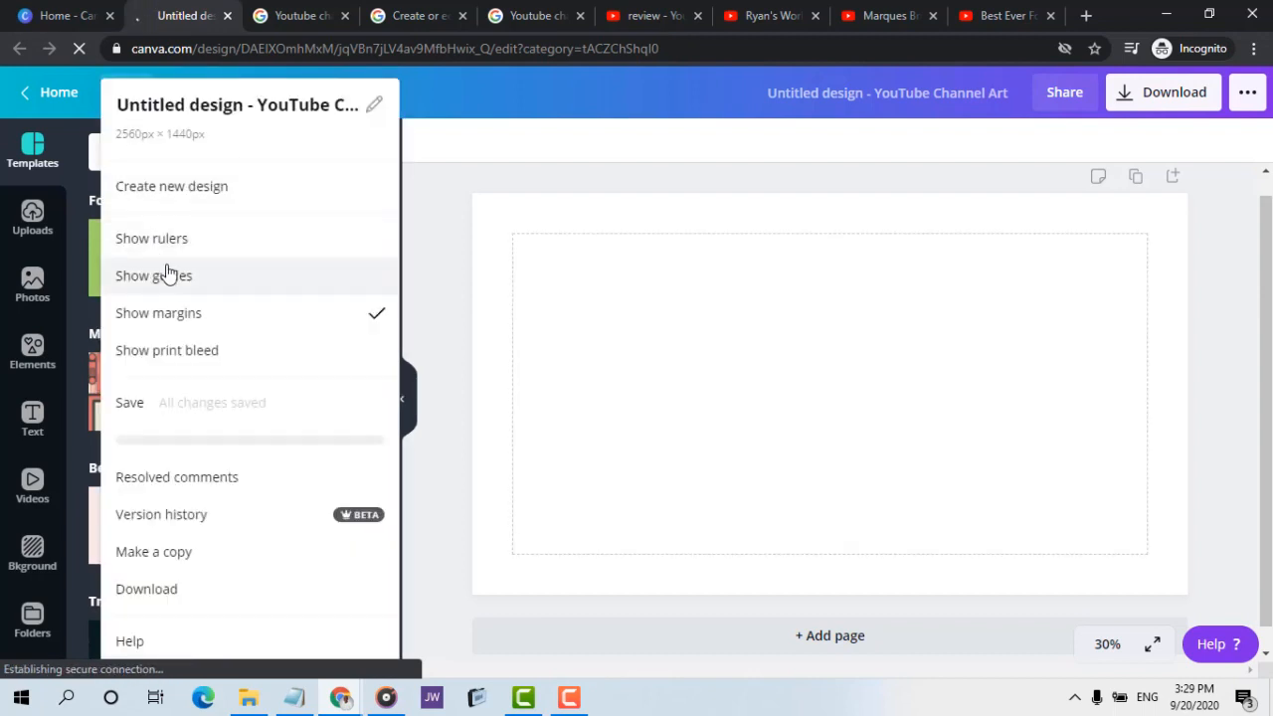
left_click(162, 240)
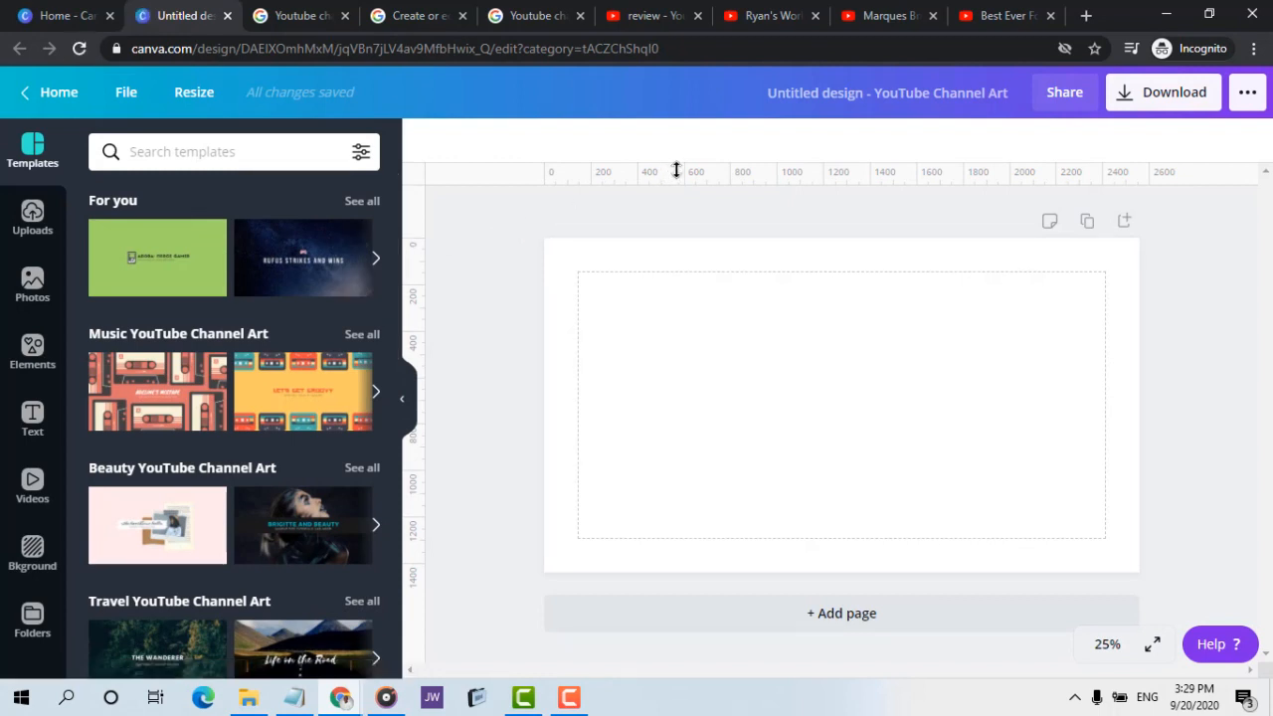
Frame the central safe area with horizontal guides at about 510 and 900 px and vertical guides at about 590 and 1890 px
left_click_drag(679, 170, 696, 367)
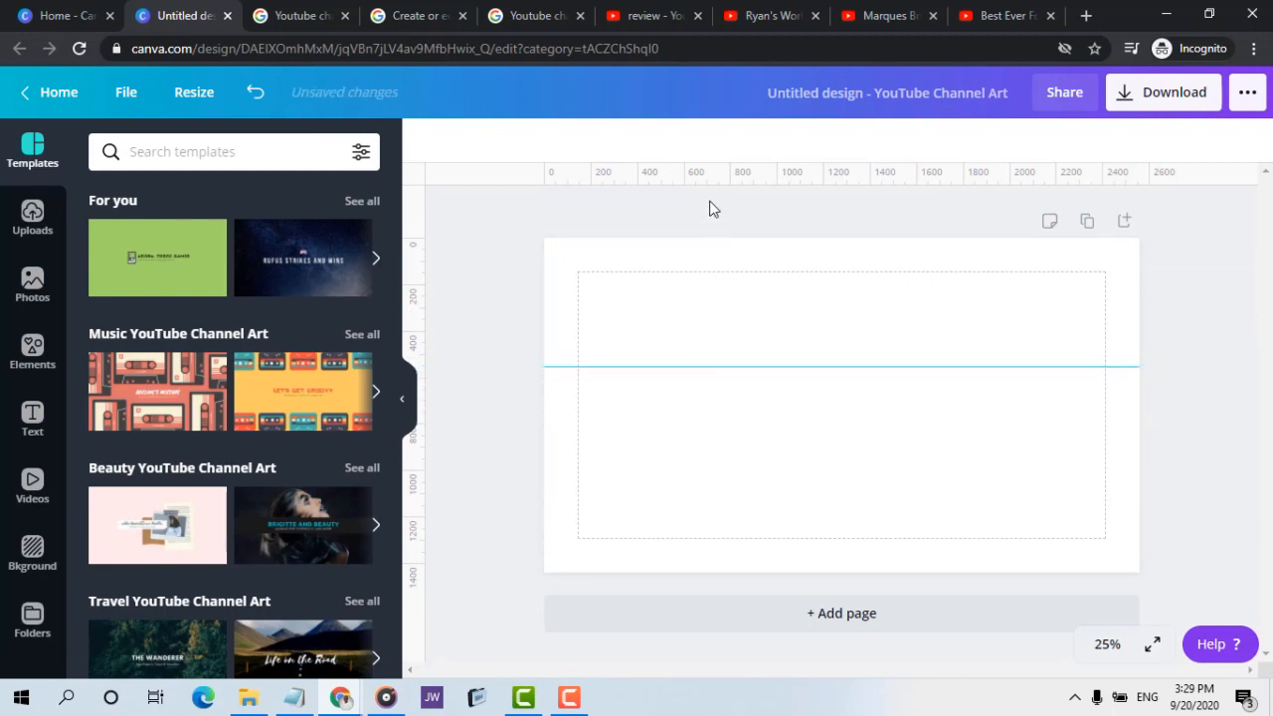
left_click_drag(716, 176, 736, 458)
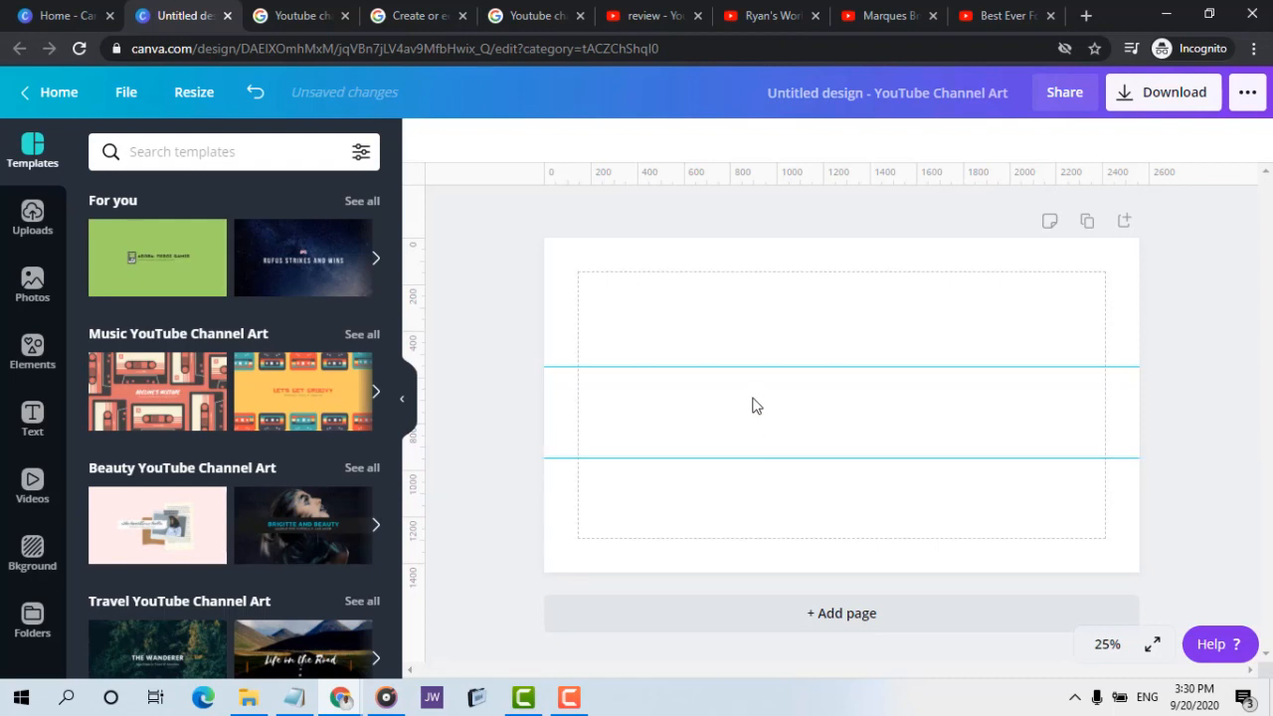
left_click_drag(753, 368, 754, 356)
left_click_drag(774, 457, 779, 447)
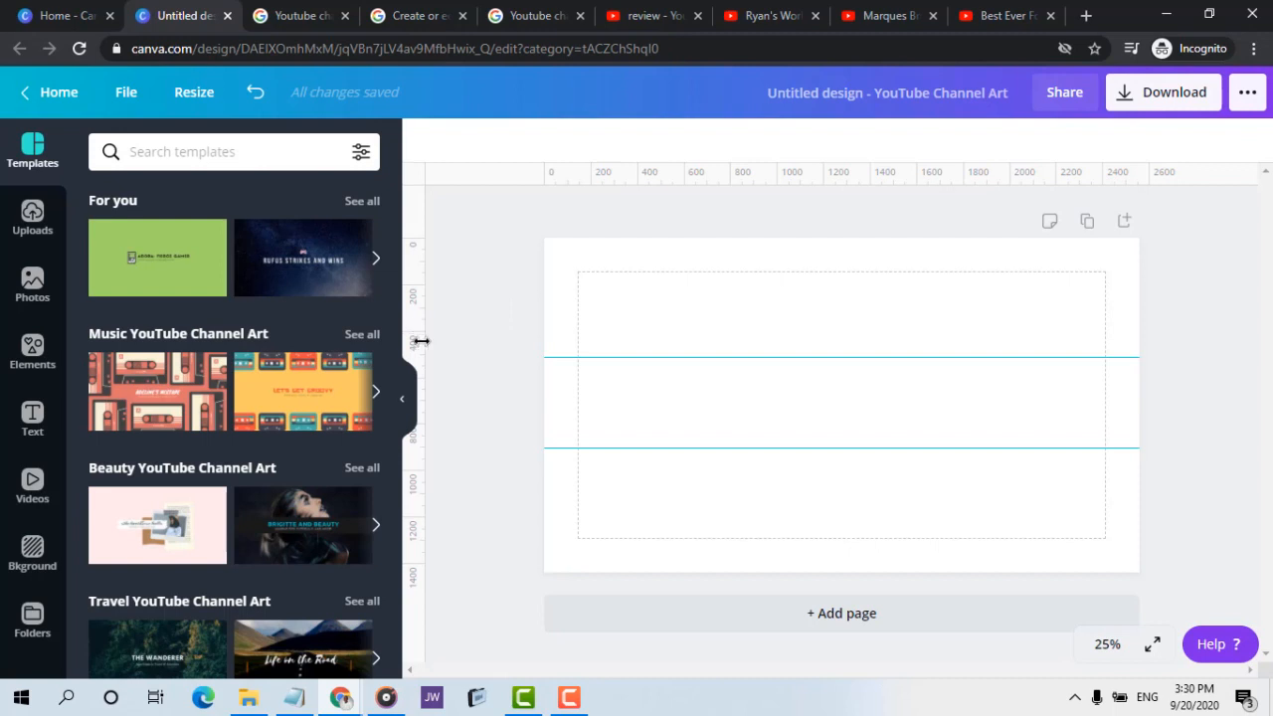
left_click_drag(421, 342, 682, 354)
left_click_drag(417, 336, 985, 401)
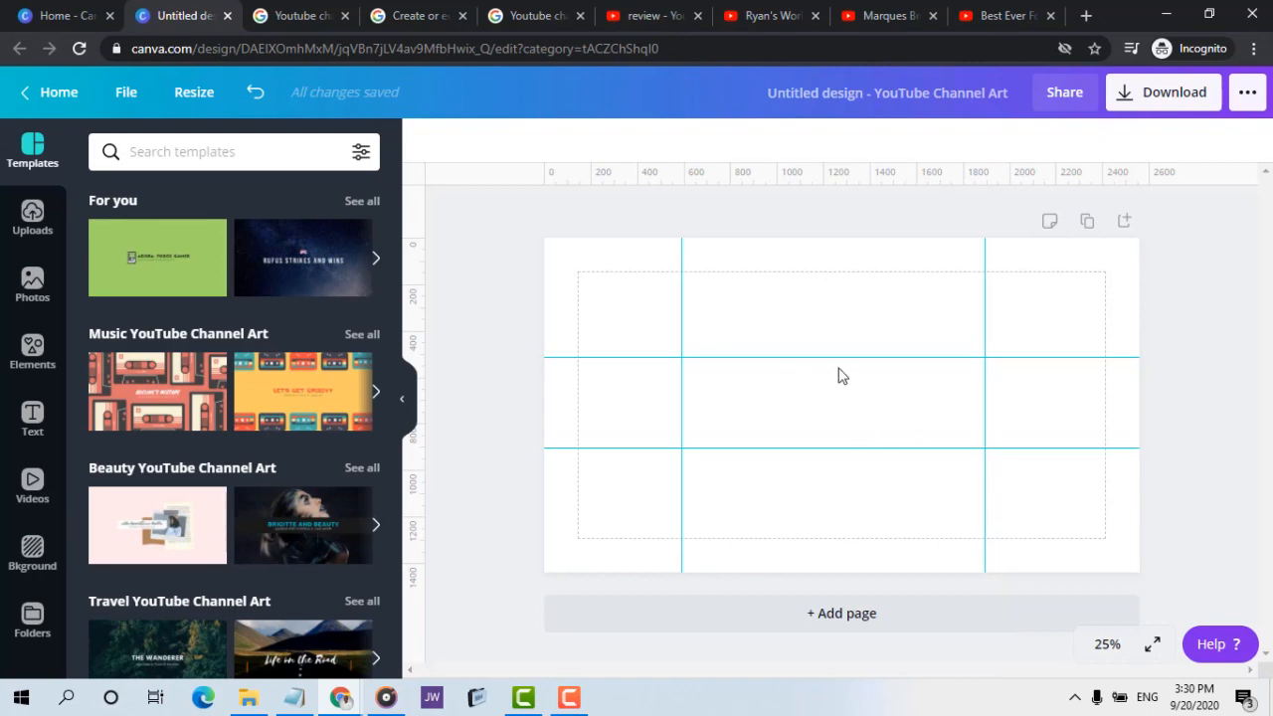
Set the canvas background to the custom red #DD5151, using the Marques Brownlee channel banner as reference
left_click(868, 18)
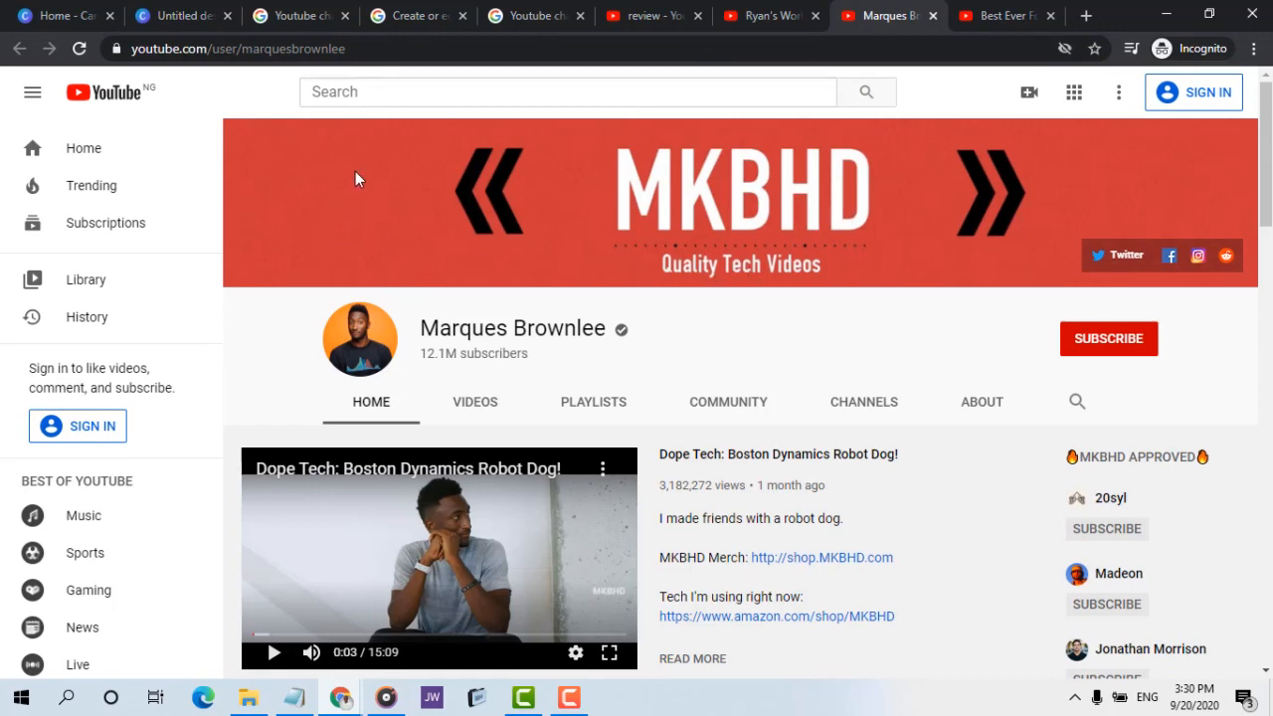
left_click(61, 15)
left_click(181, 15)
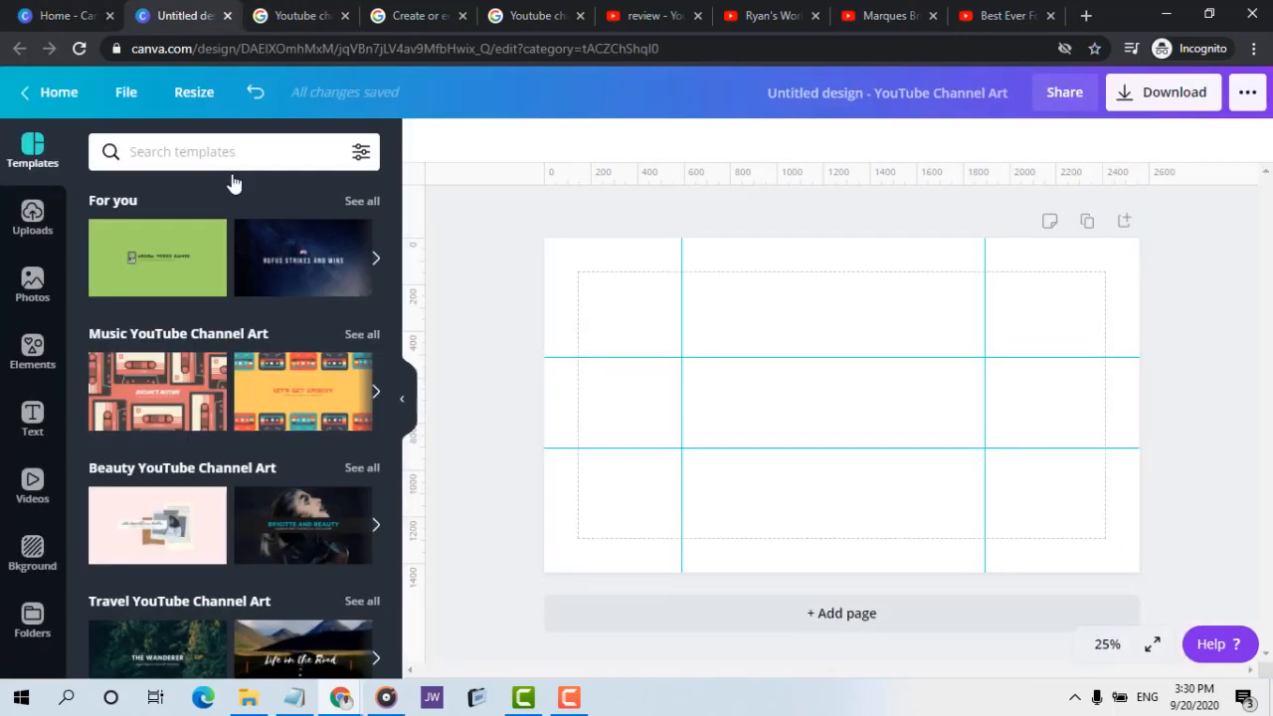
left_click(557, 268)
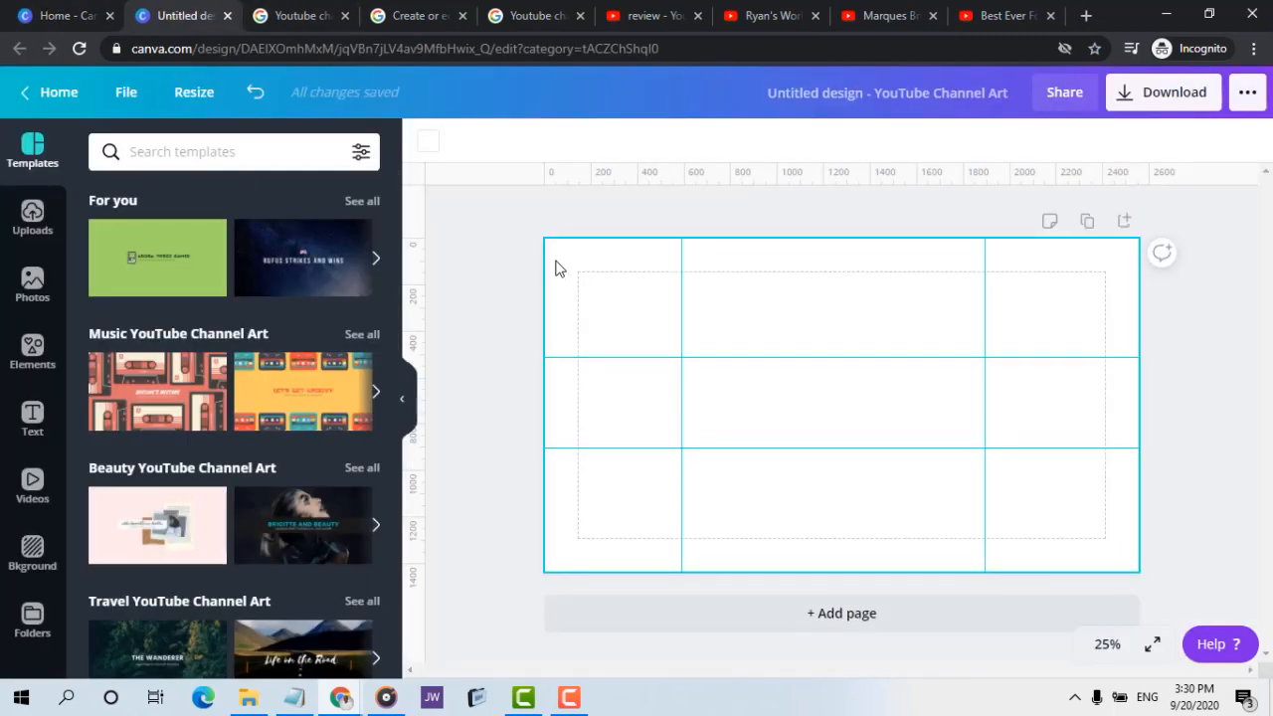
left_click(431, 146)
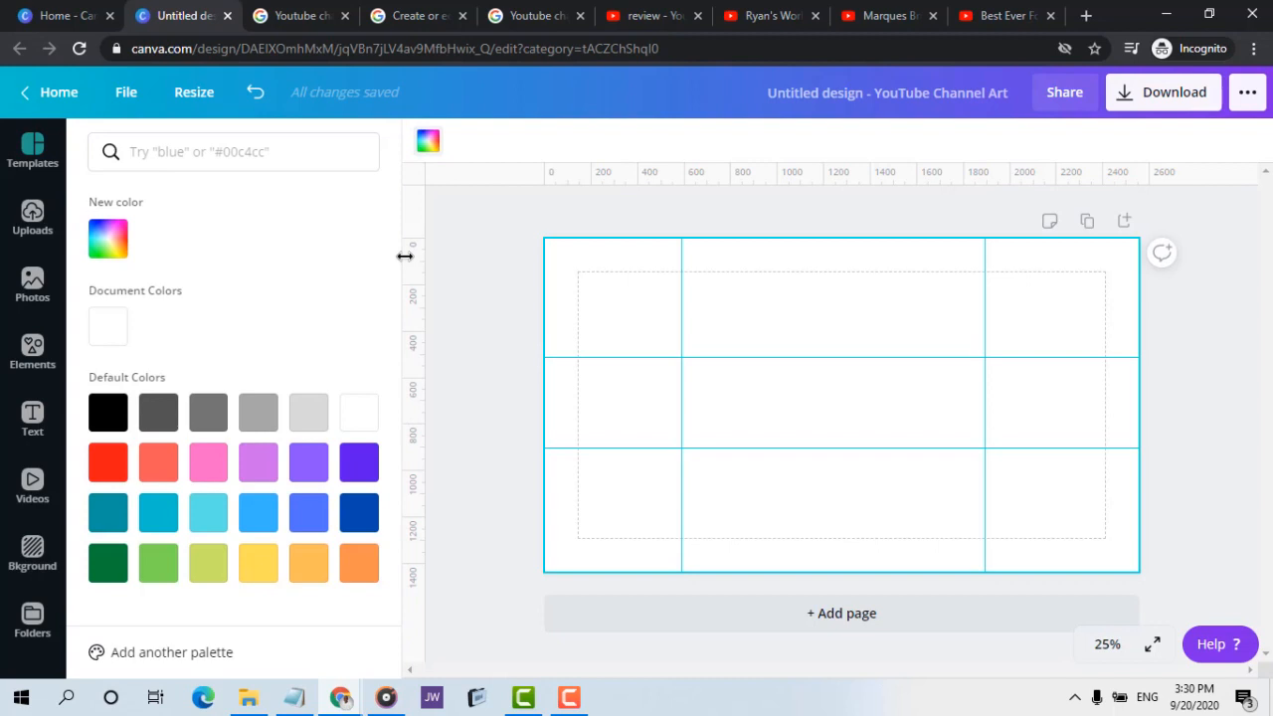
left_click(104, 237)
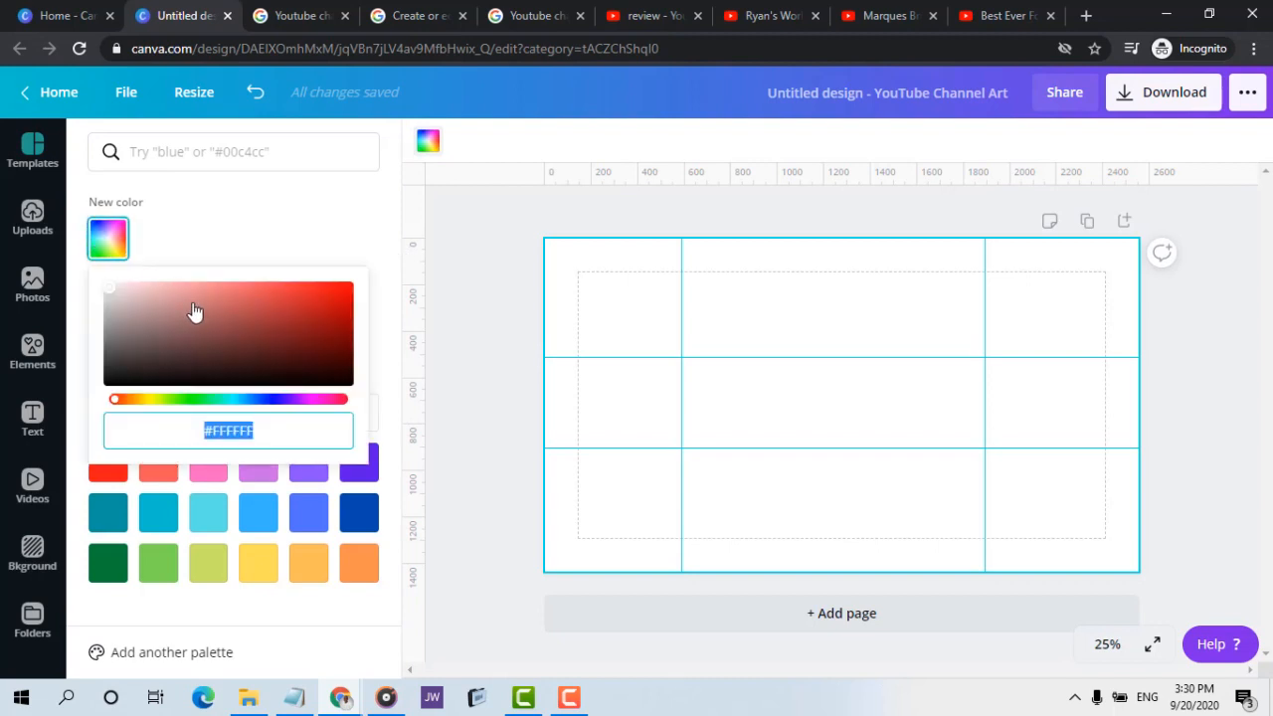
left_click(255, 305)
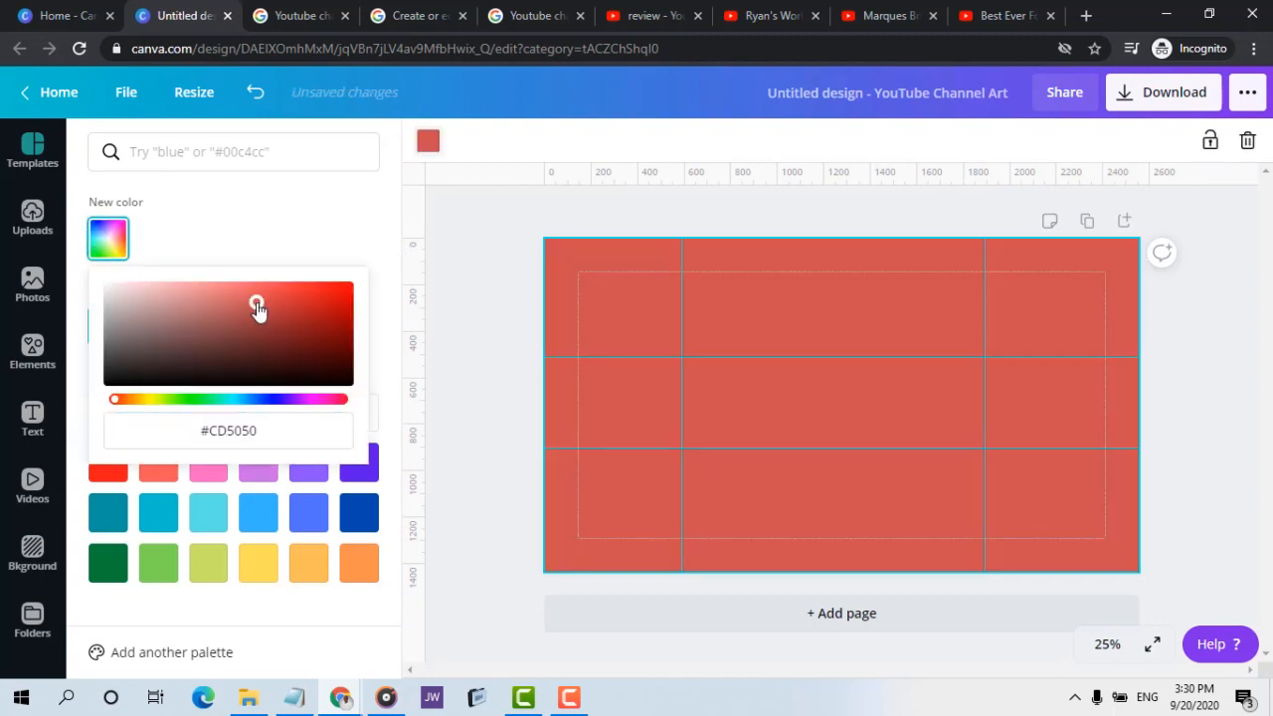
left_click_drag(256, 298, 262, 295)
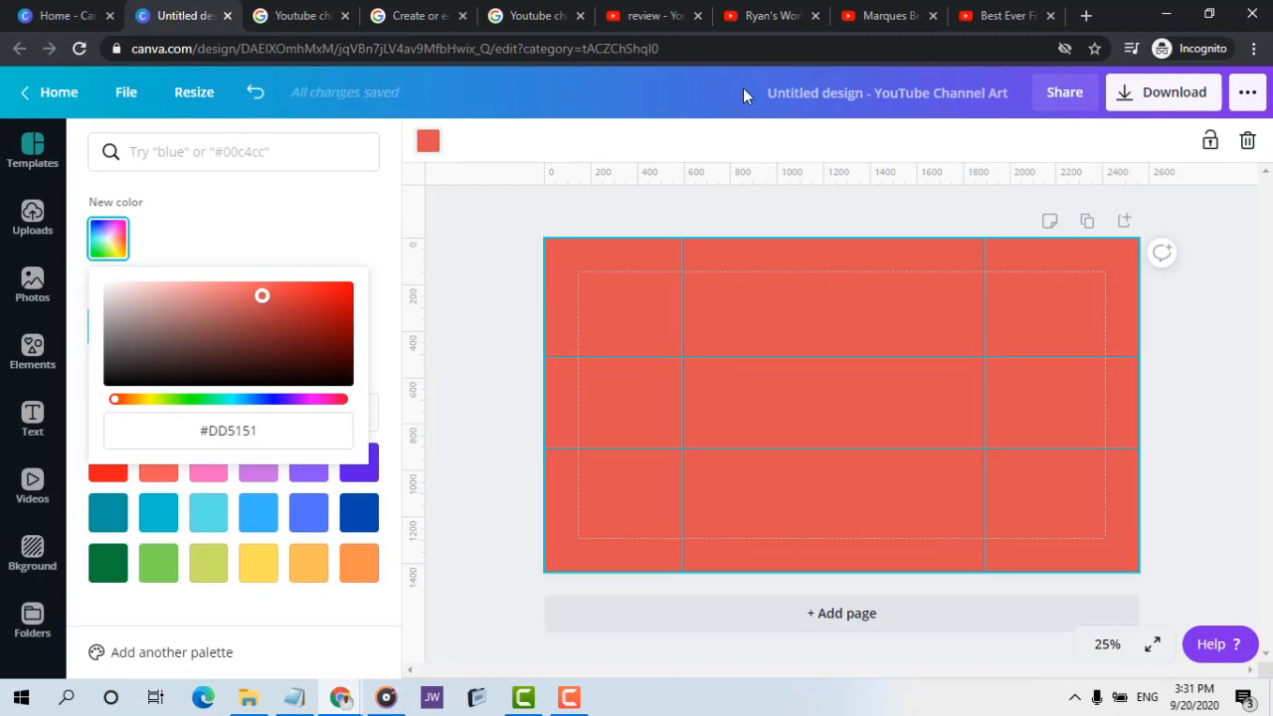
Examine the Marques Brownlee channel banner again as a reference for the design's elements
left_click(845, 20)
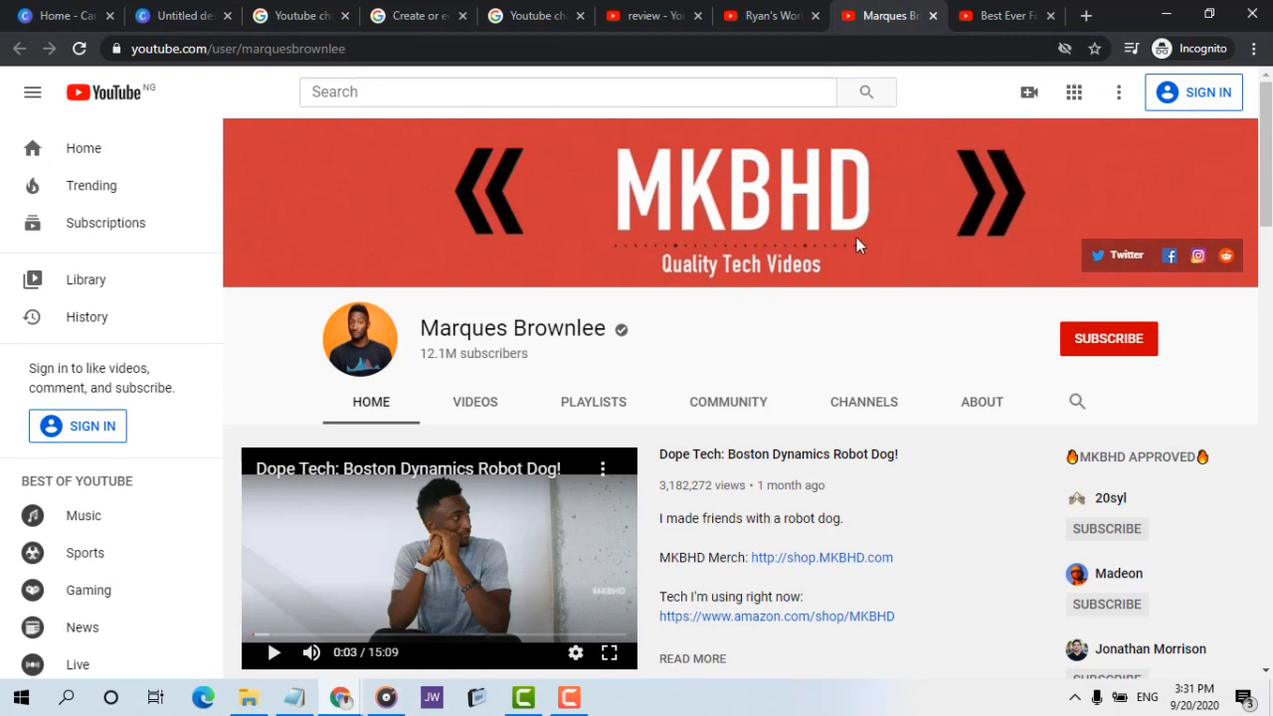
right_click(436, 232)
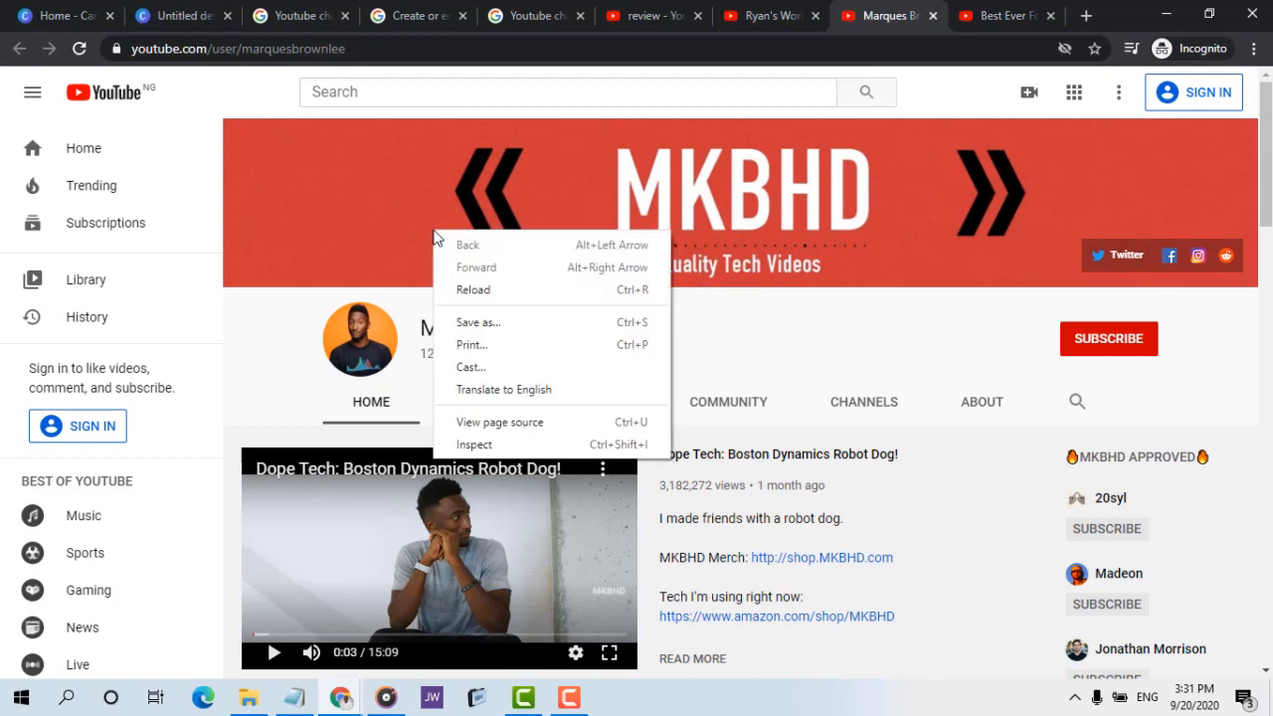
left_click(333, 228)
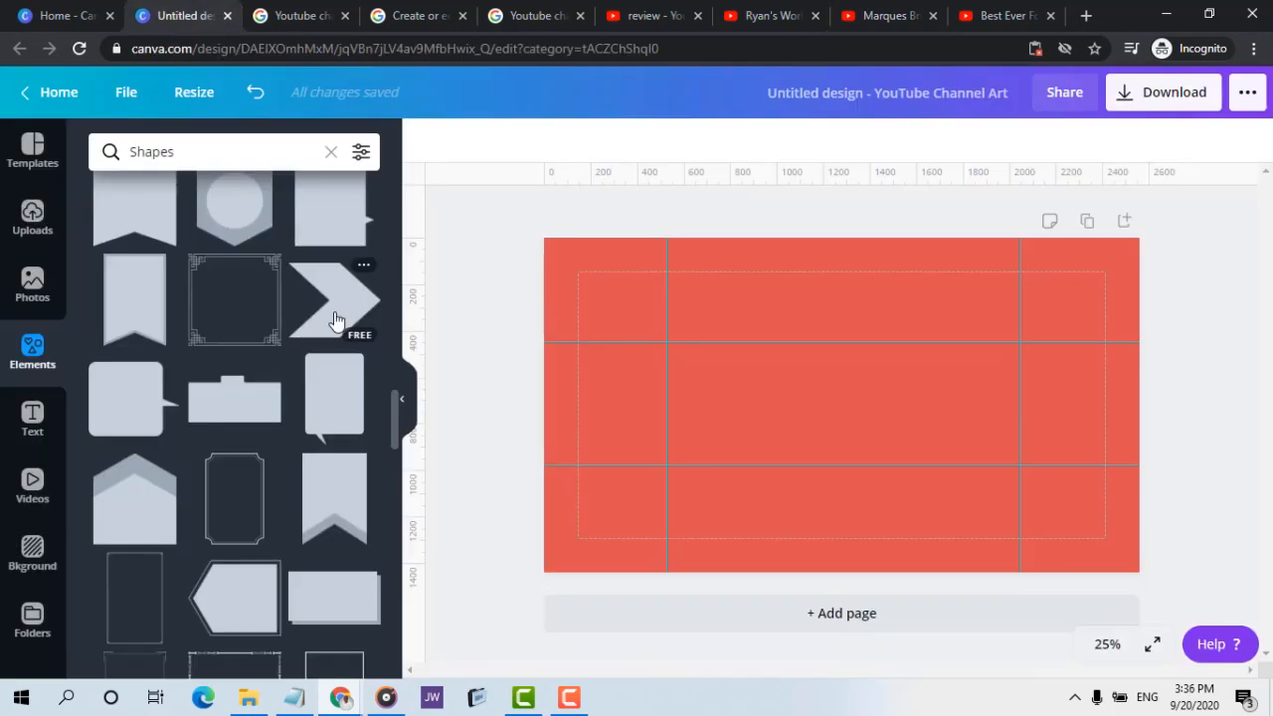
Find the free right-pointing chevron among all the Shapes elements, checking the Marques Brownlee banner for reference, and add it to the canvas
left_click(40, 354)
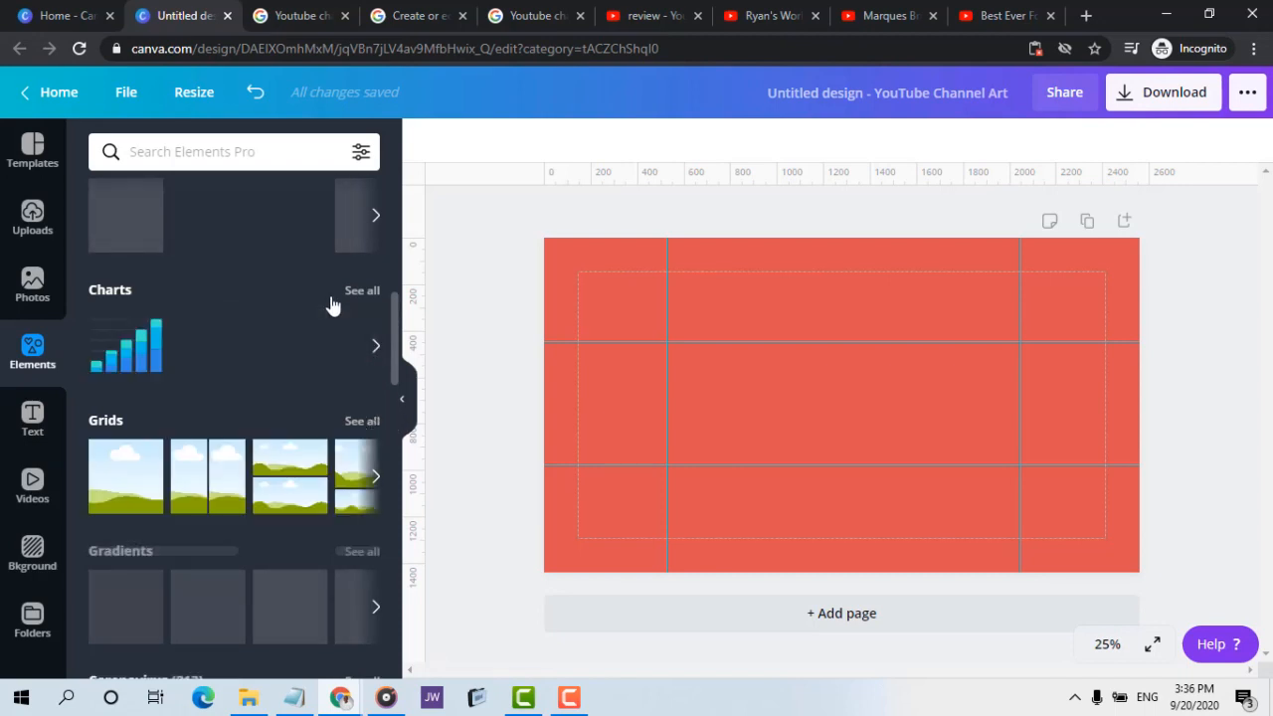
scroll(324, 305, "up", 5)
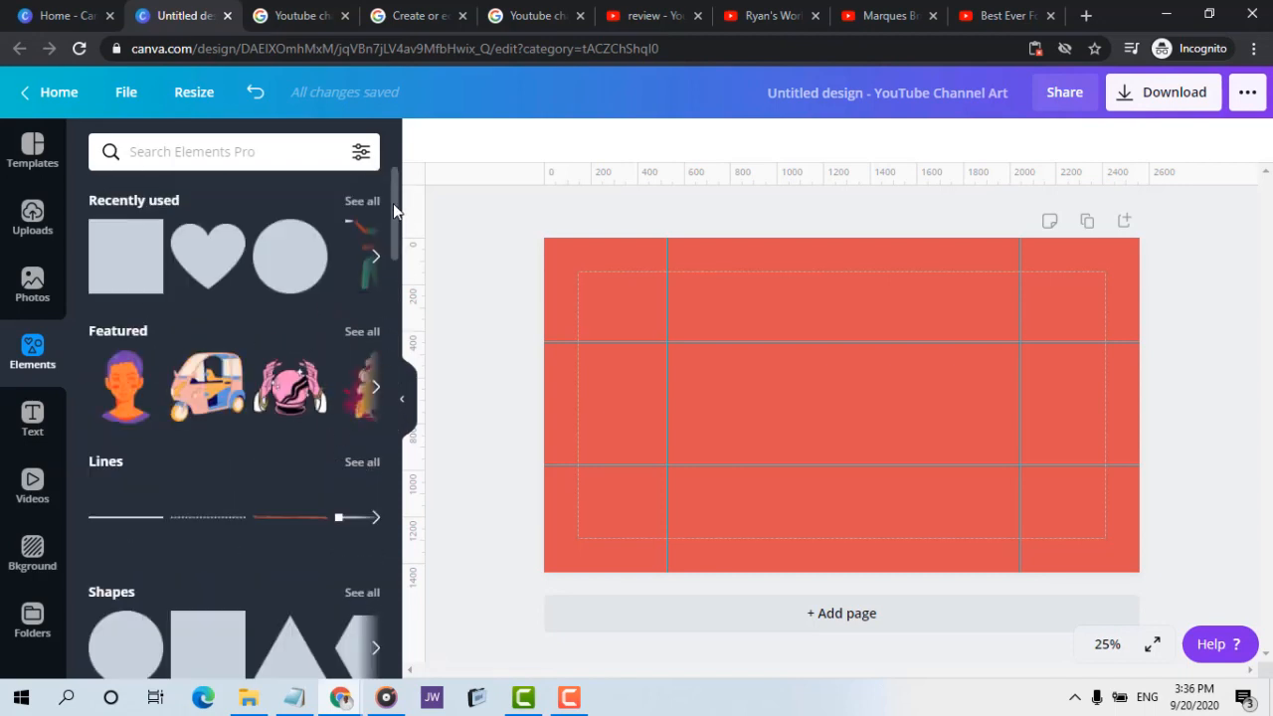
scroll(393, 208, "down", 3)
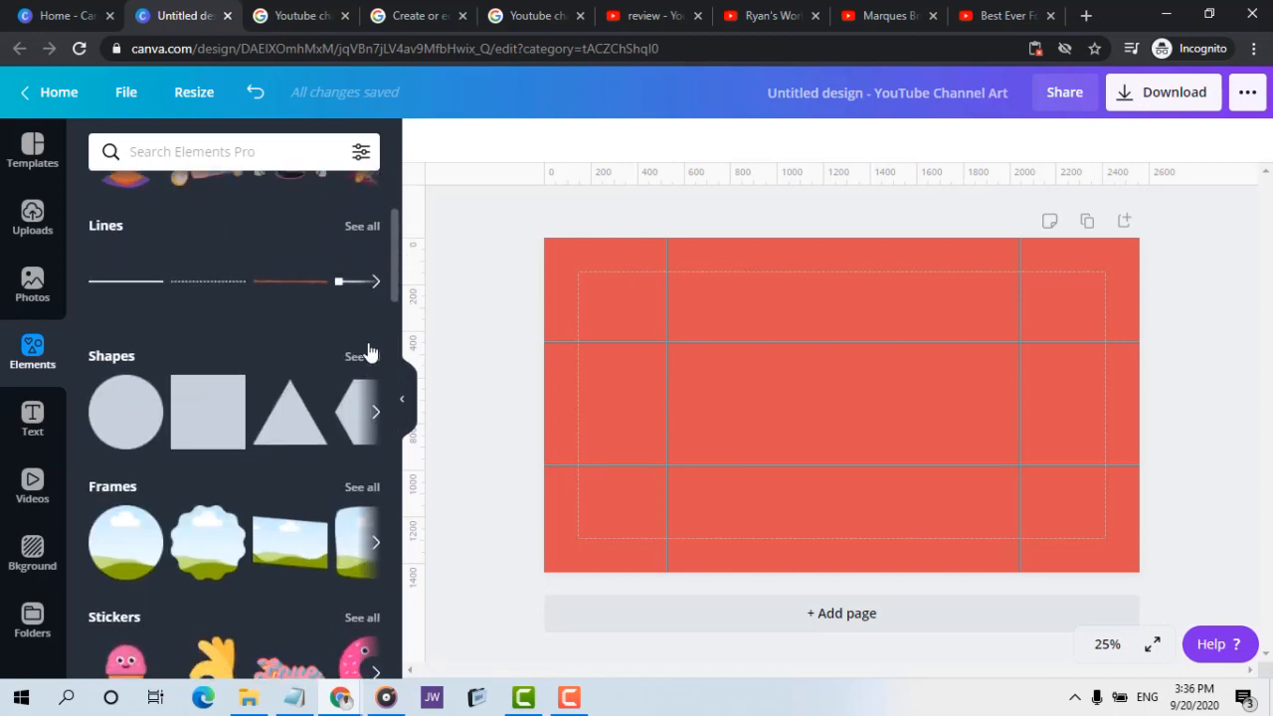
left_click(368, 353)
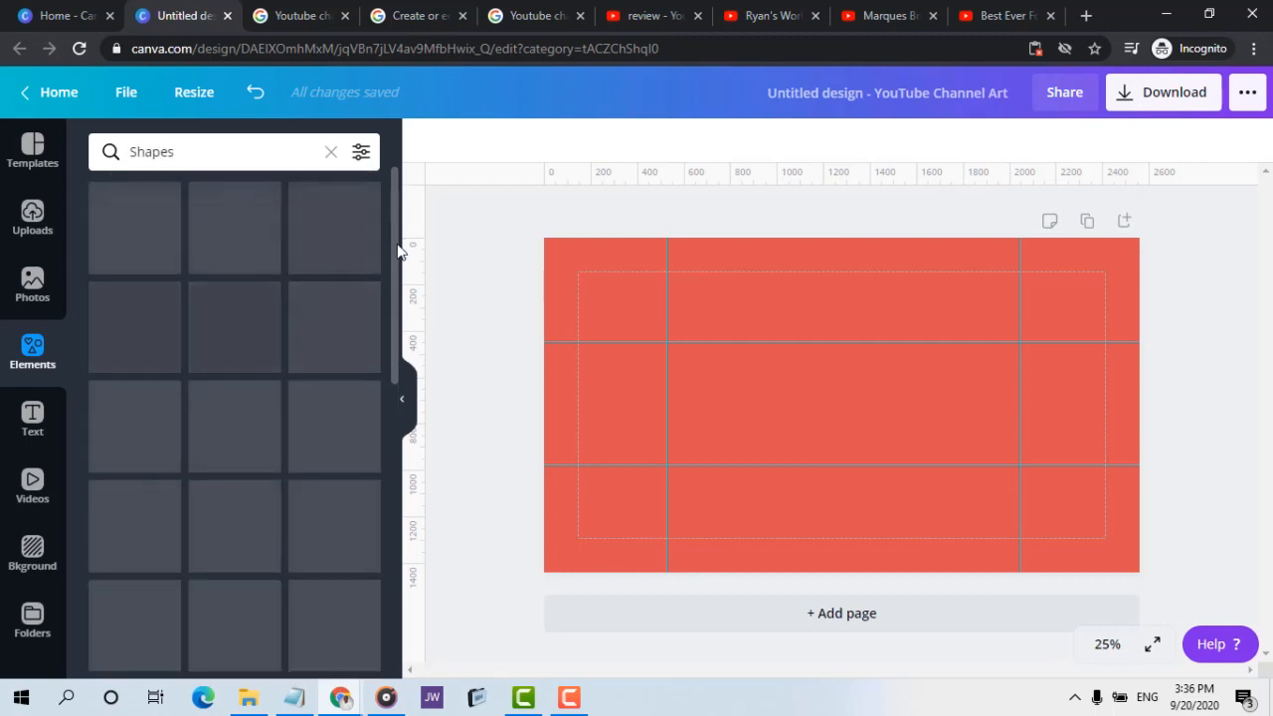
left_click(863, 14)
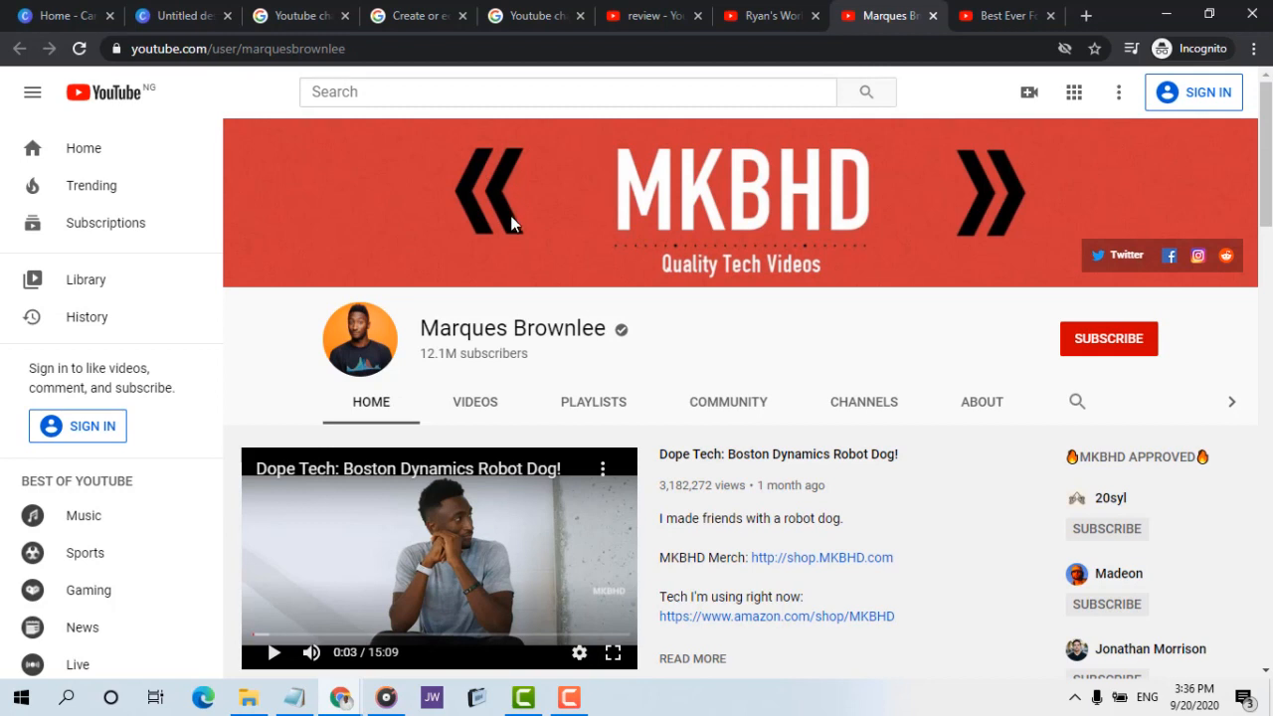
left_click(181, 15)
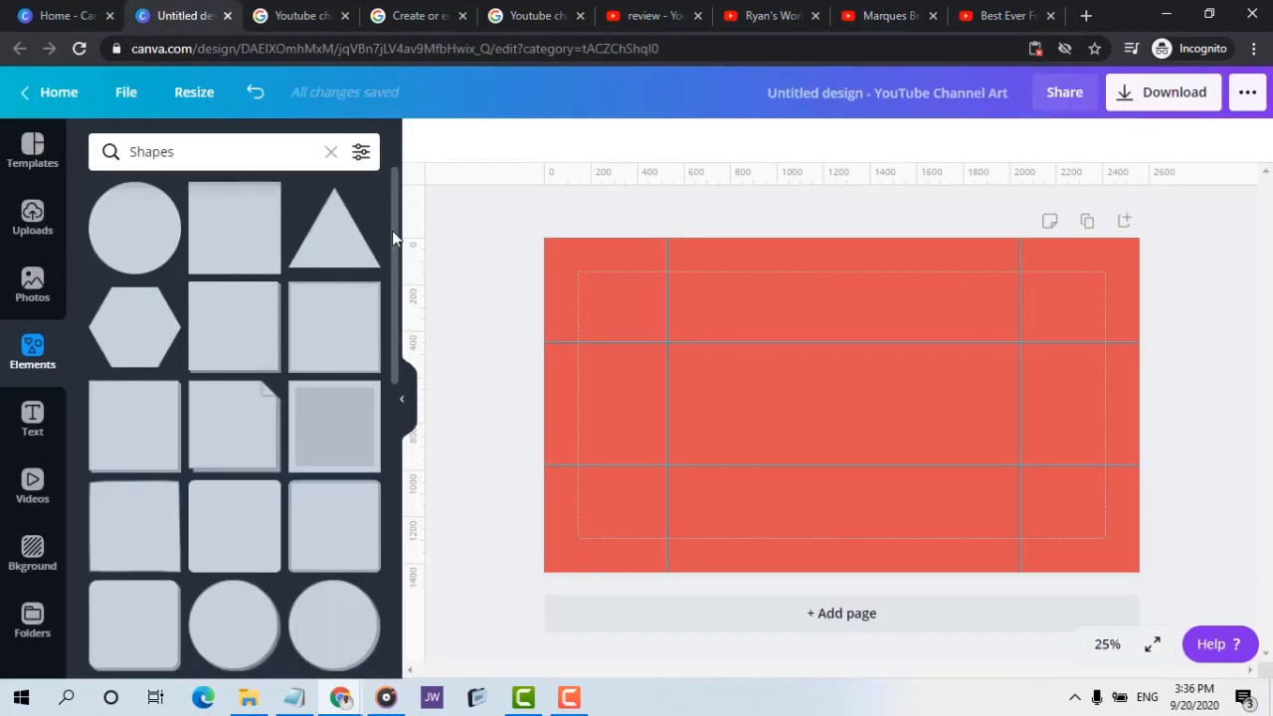
left_click_drag(394, 239, 401, 611)
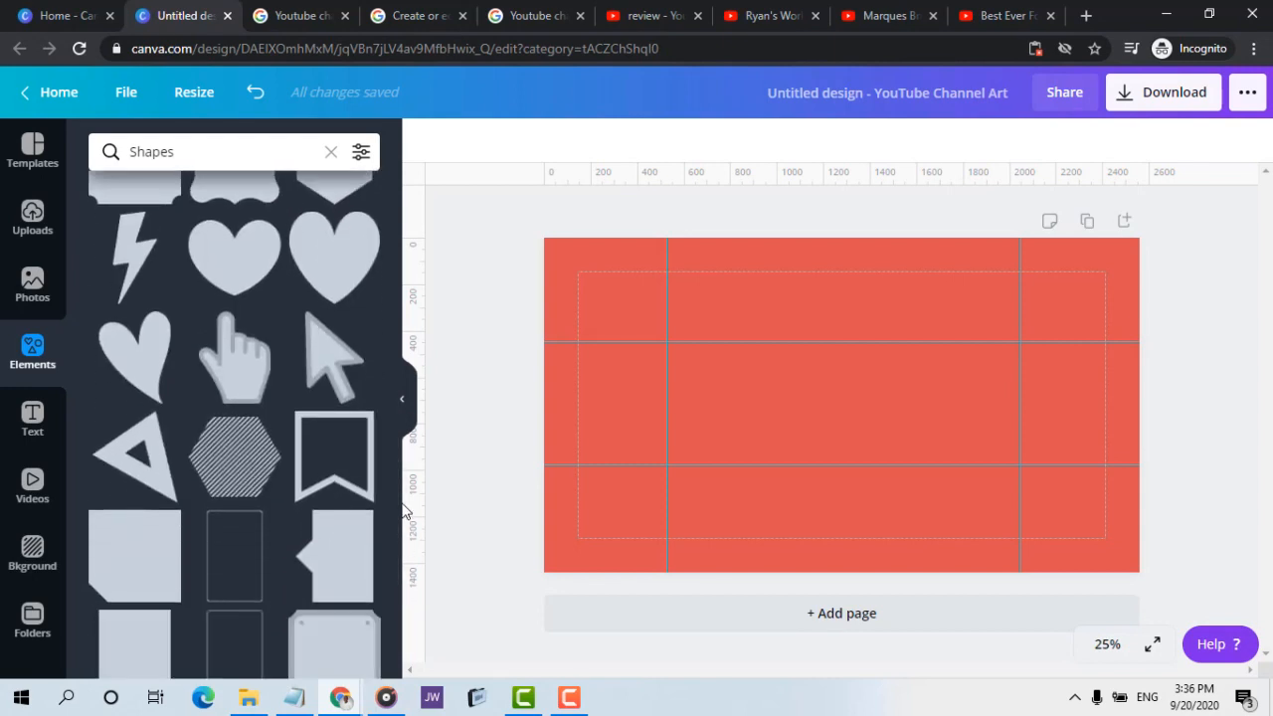
left_click_drag(393, 535, 392, 608)
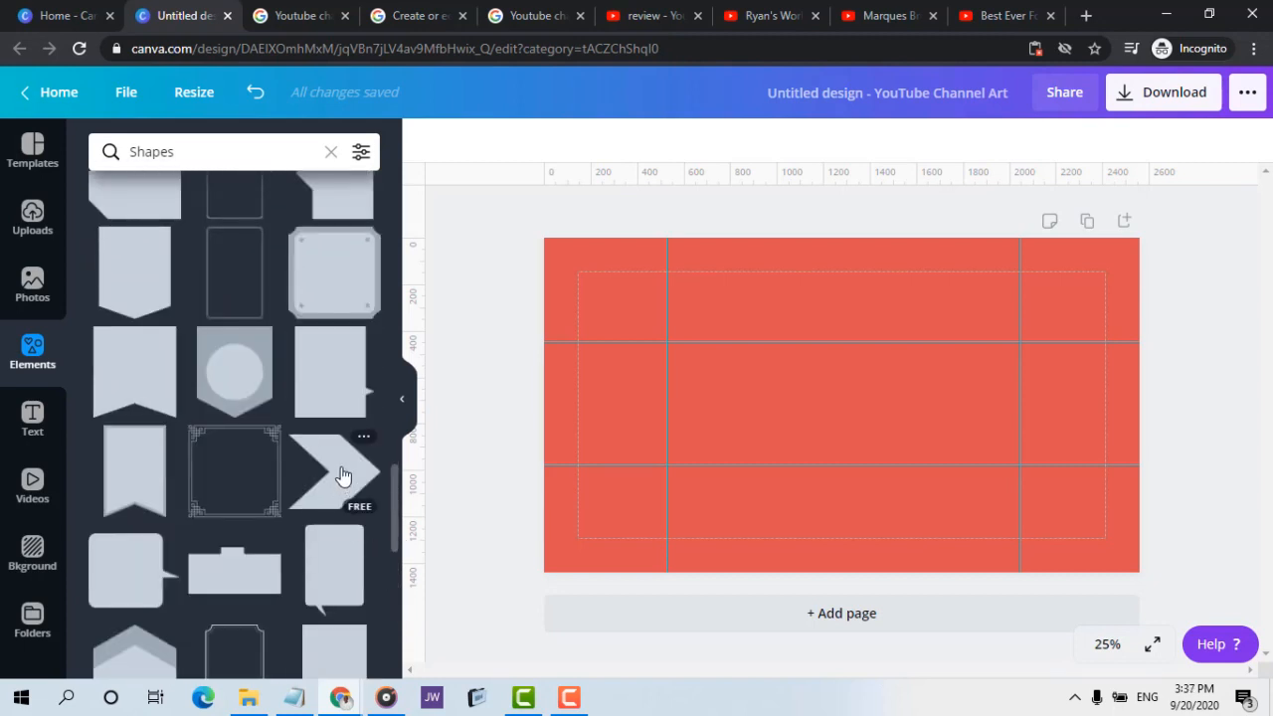
left_click(341, 476)
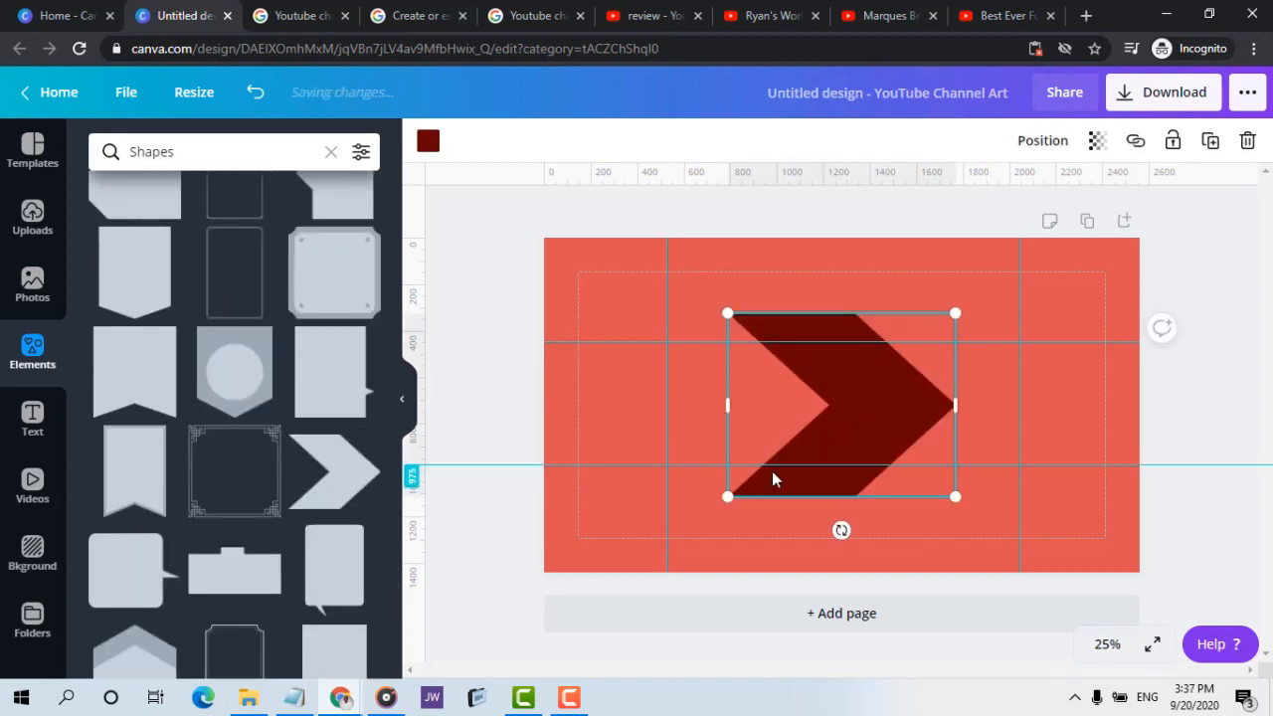
Shrink the chevron to about 245 px wide and place it just inside the right vertical guide, comparing it with the reference banner
left_click_drag(733, 406, 926, 427)
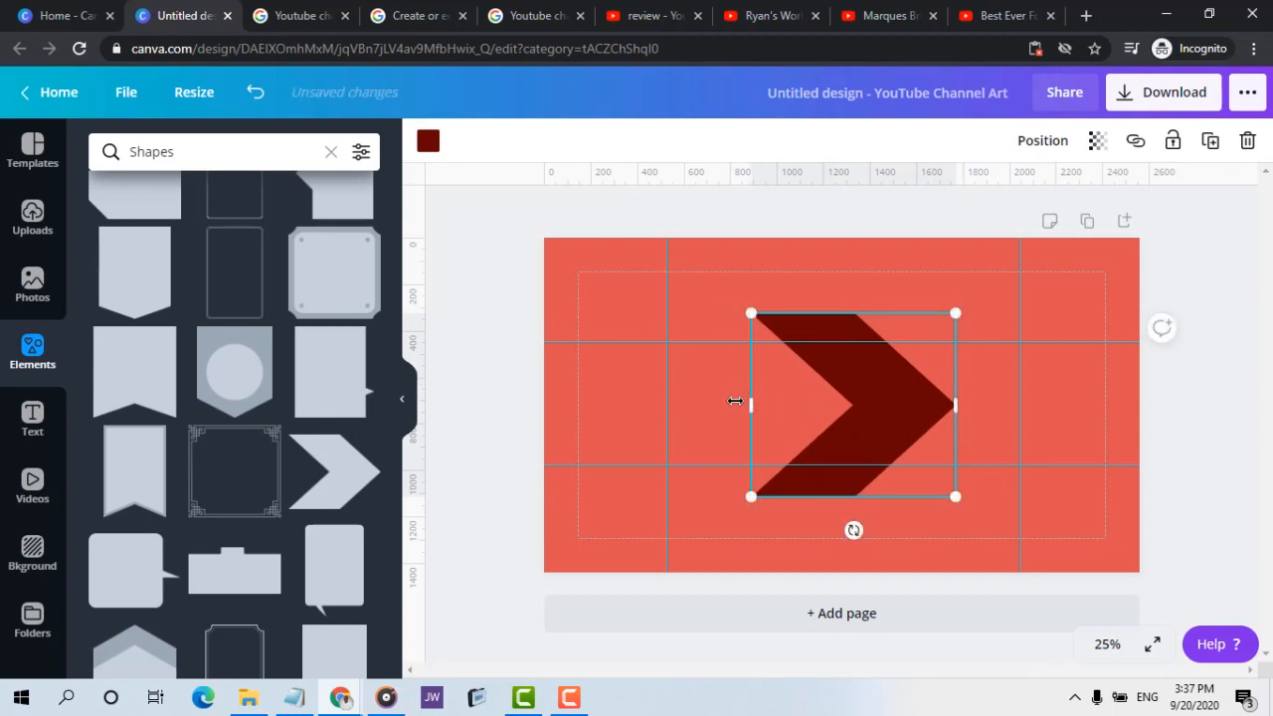
left_click_drag(749, 407, 877, 405)
left_click_drag(752, 315, 990, 388)
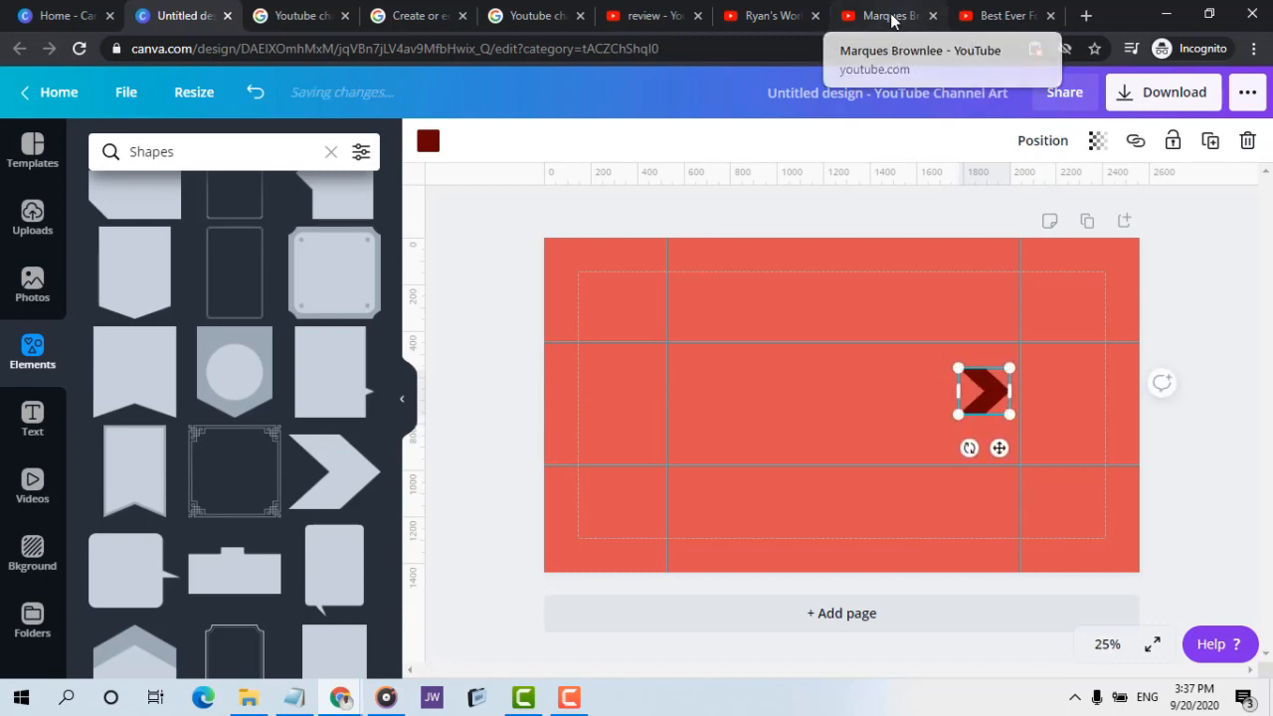
left_click(892, 18)
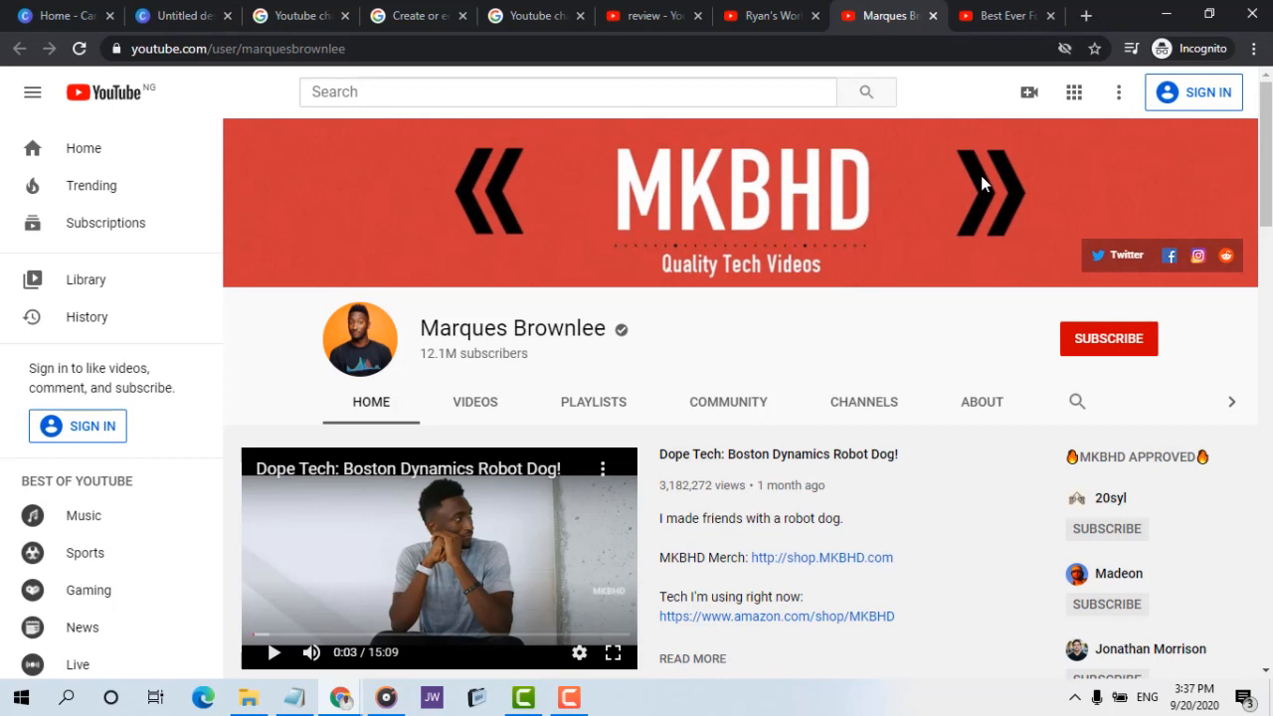
left_click(164, 15)
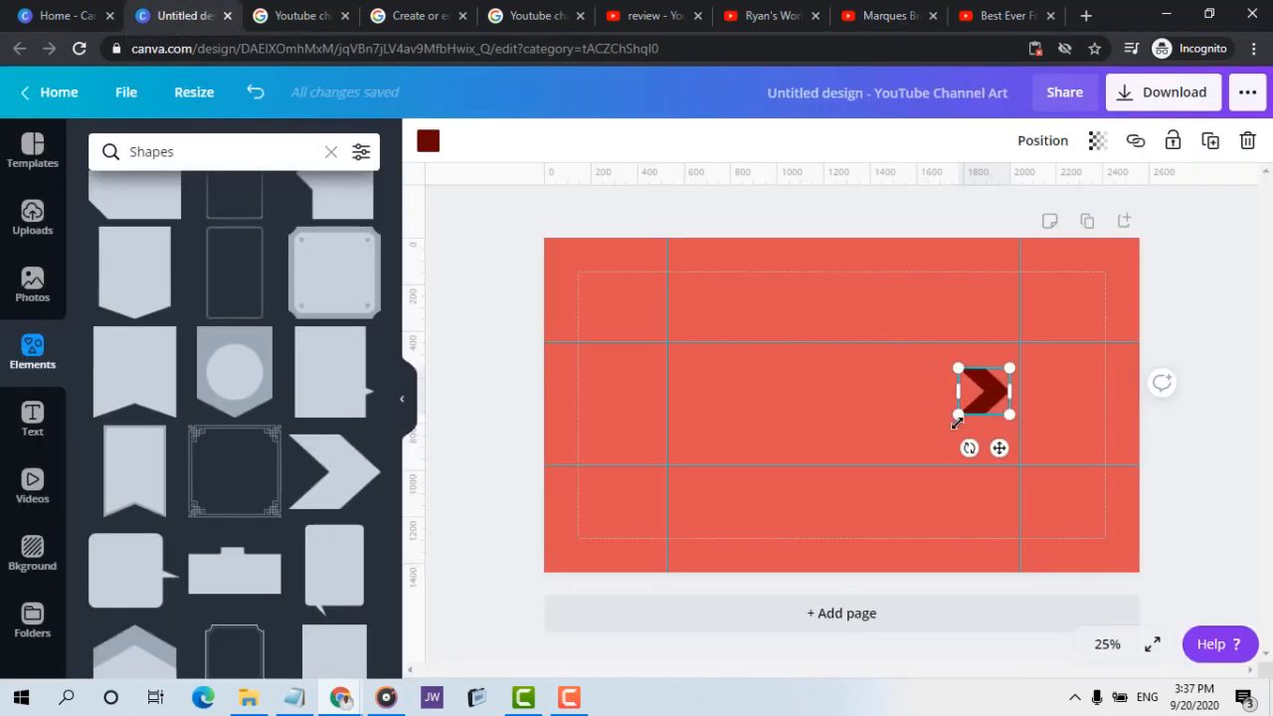
left_click_drag(957, 423, 953, 420)
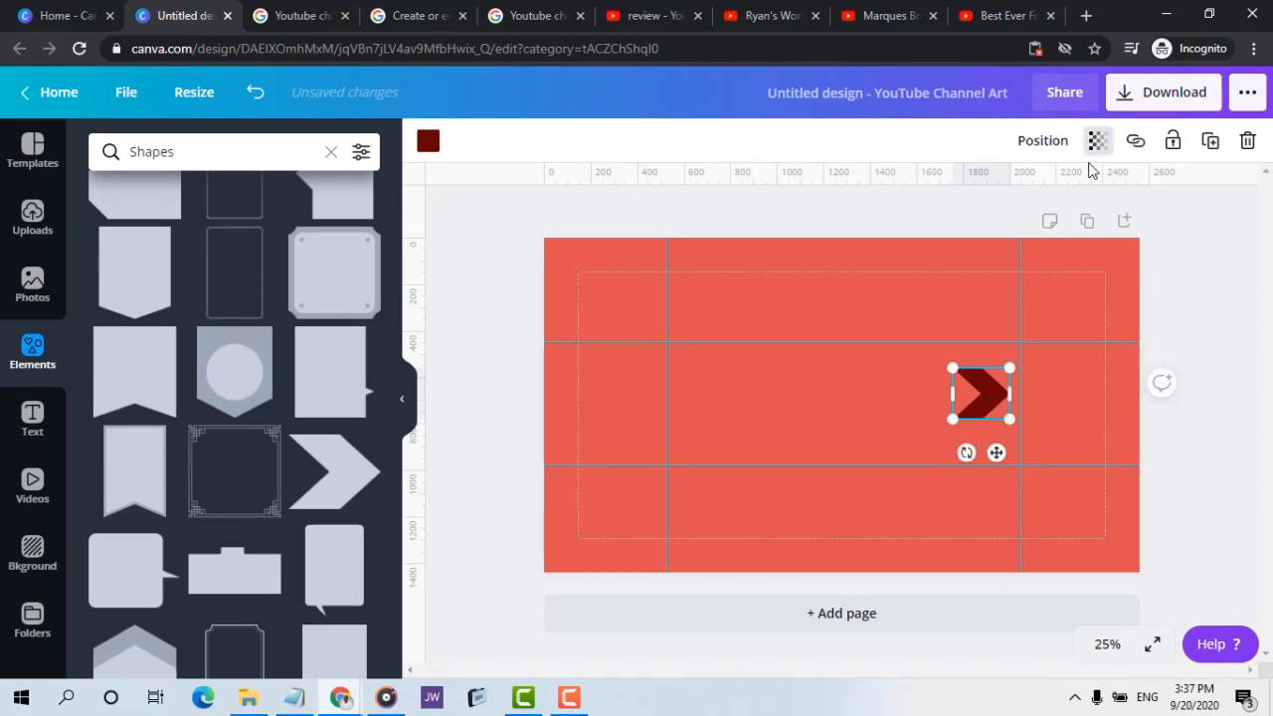
Duplicate the chevron and place the copy directly left of the original, level with it, to form a double arrow
left_click(1210, 140)
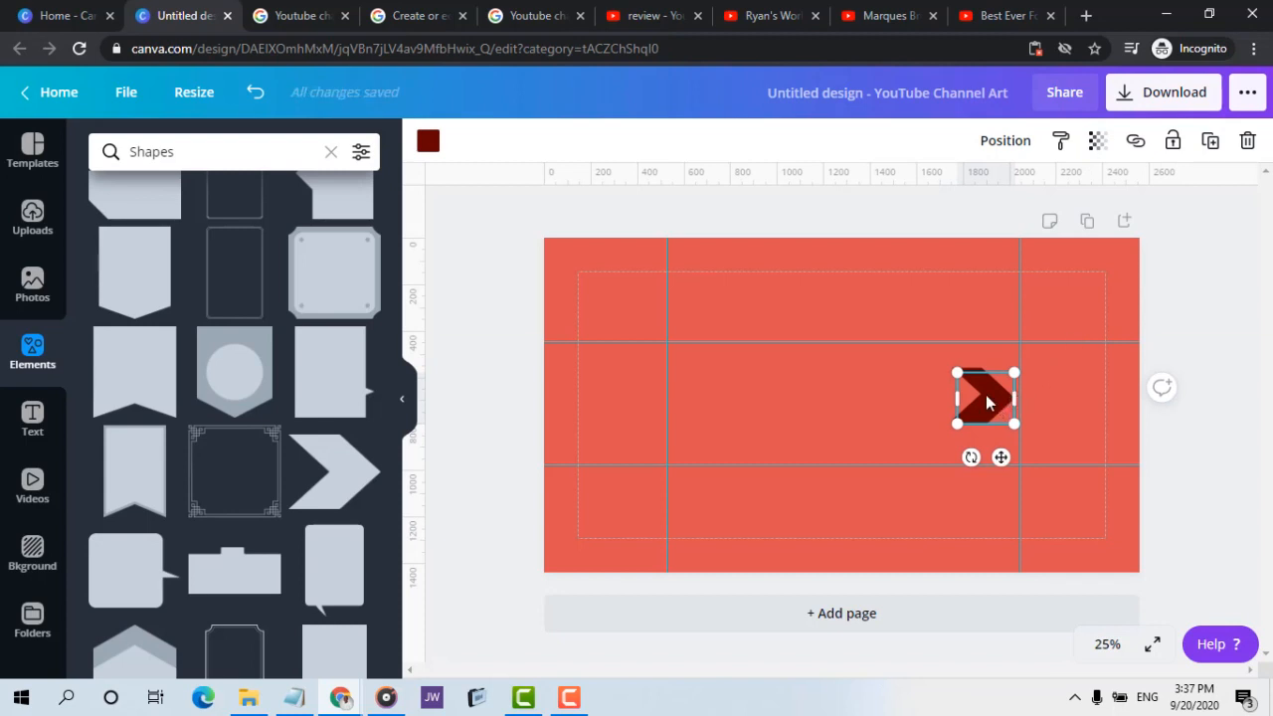
left_click_drag(975, 395, 942, 387)
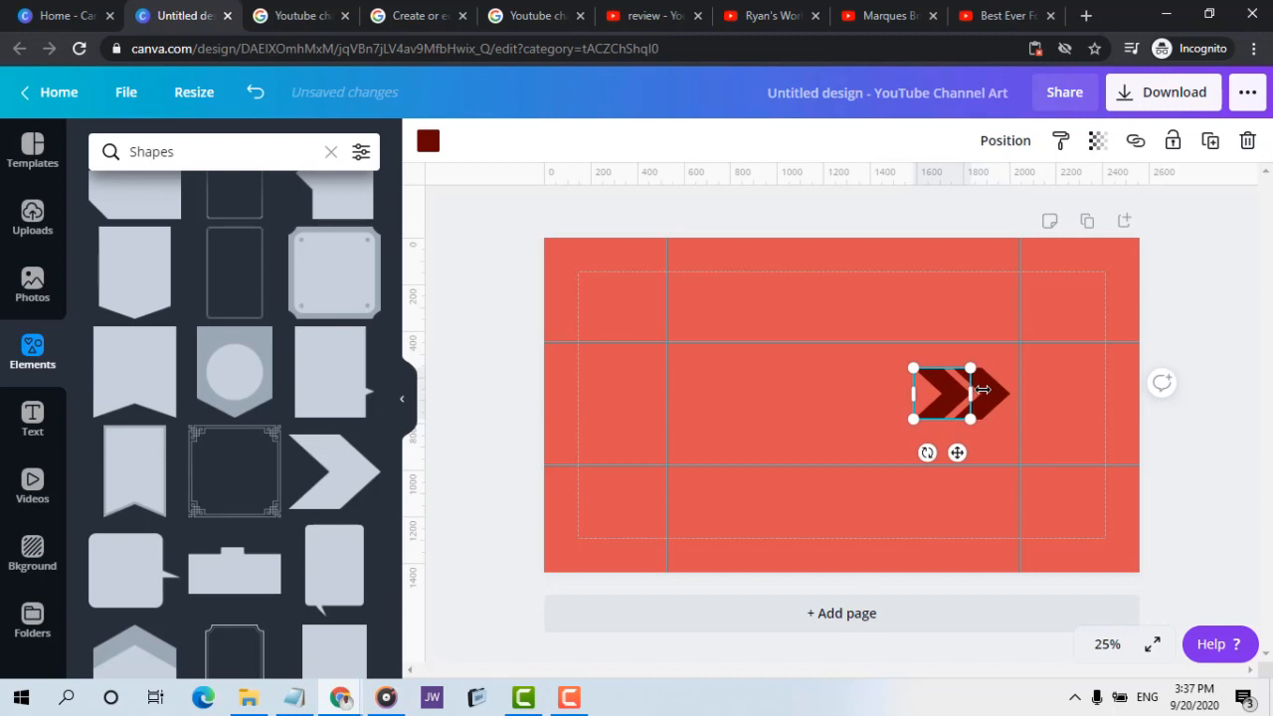
left_click(991, 398)
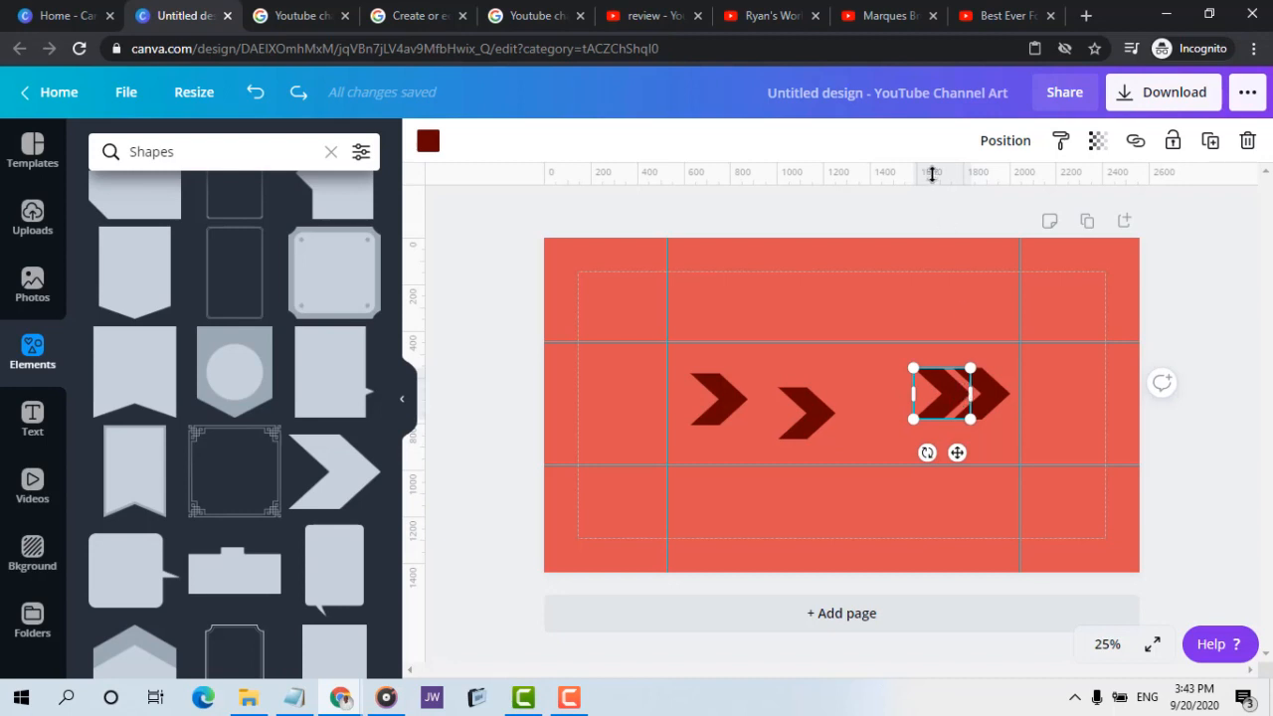
Align the inner chevron of the right-hand double arrow to the page's right edge and vertical middle
left_click(980, 152)
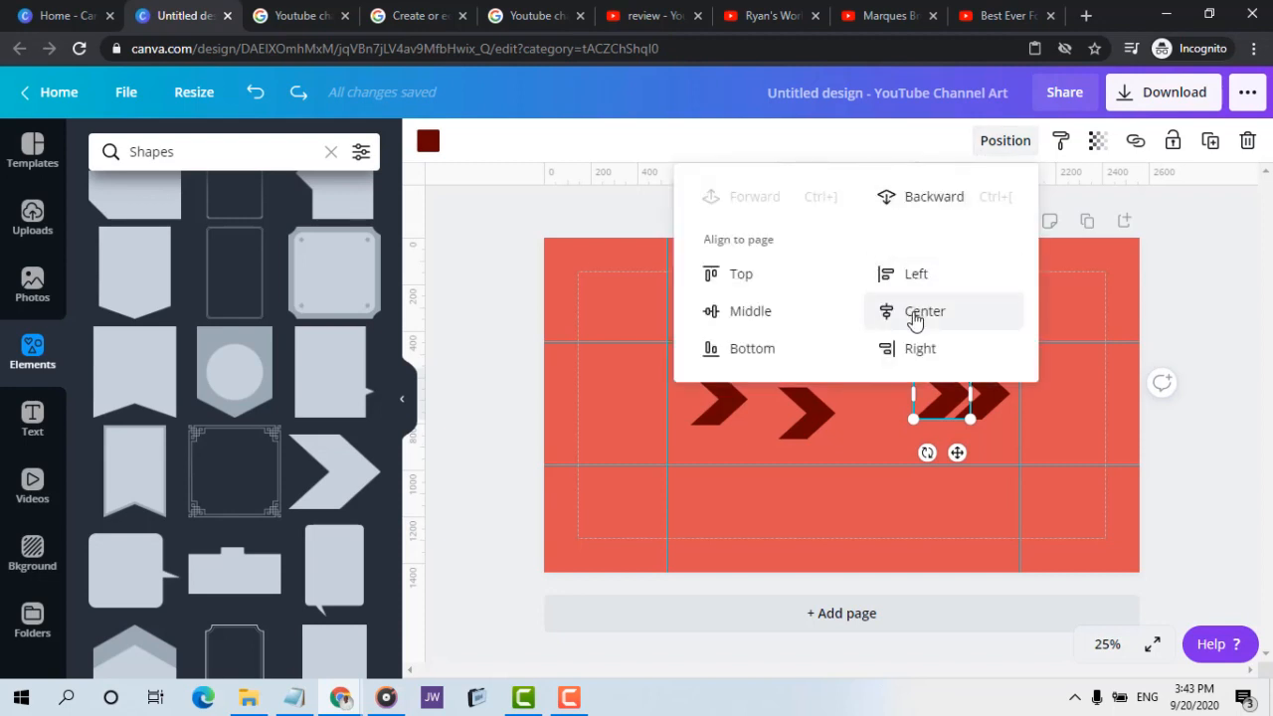
left_click(916, 352)
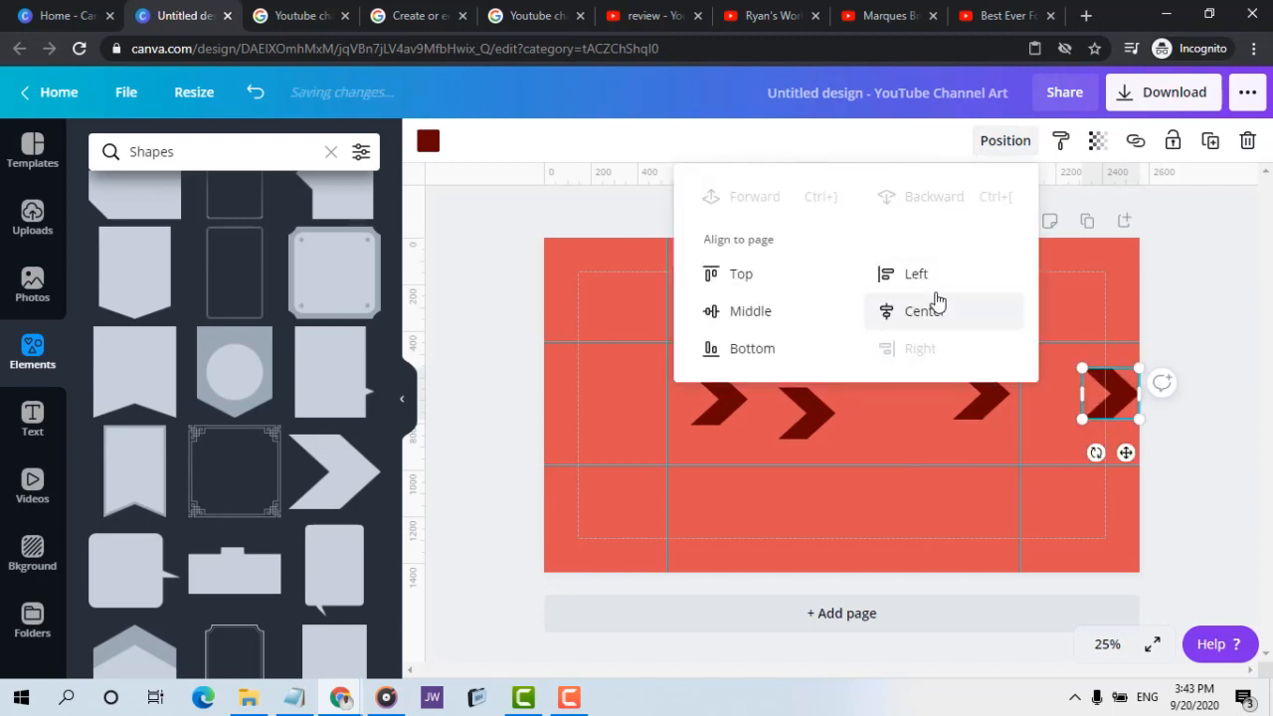
left_click(767, 316)
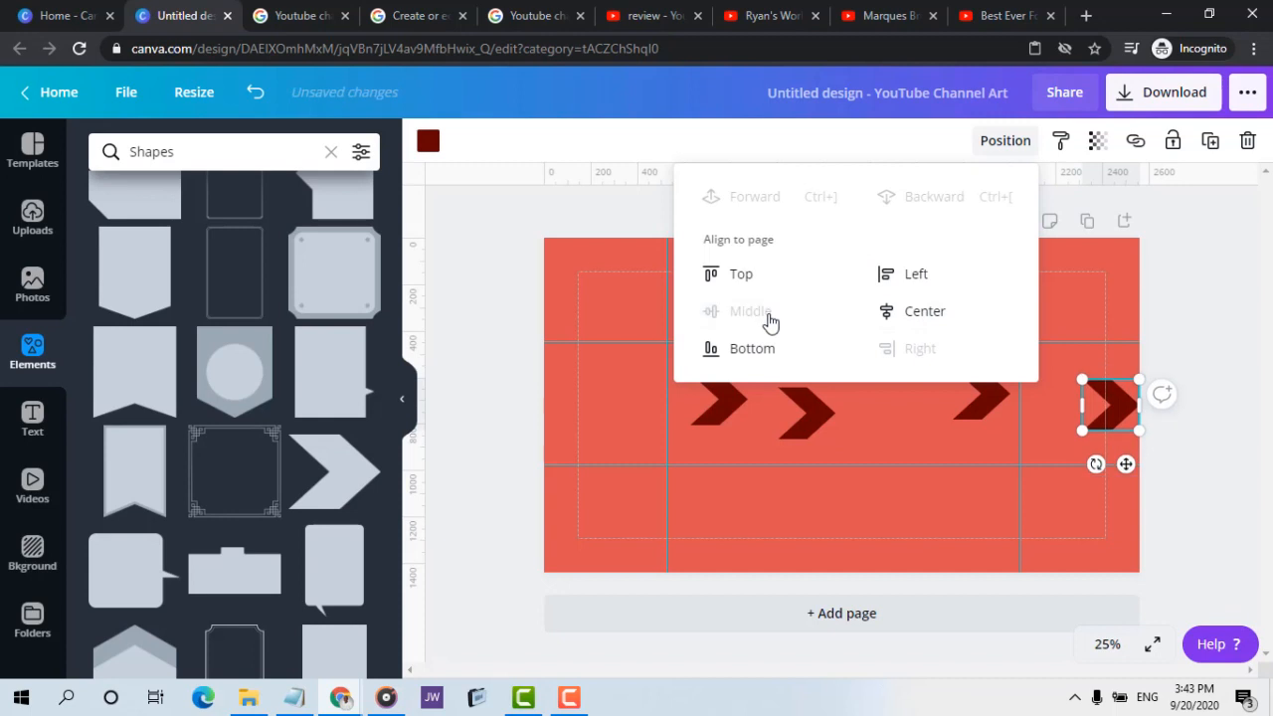
Try centring the aligned chevron horizontally on the page, and undo that alignment
left_click(939, 318)
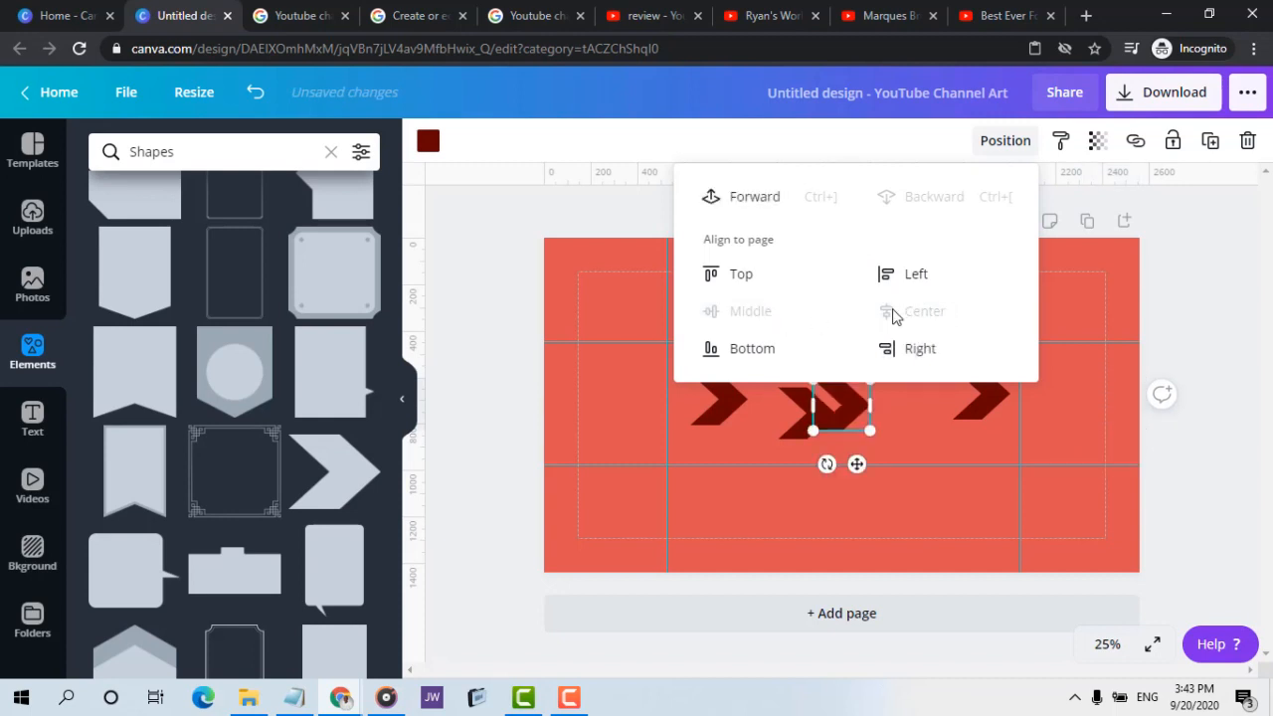
left_click(906, 397)
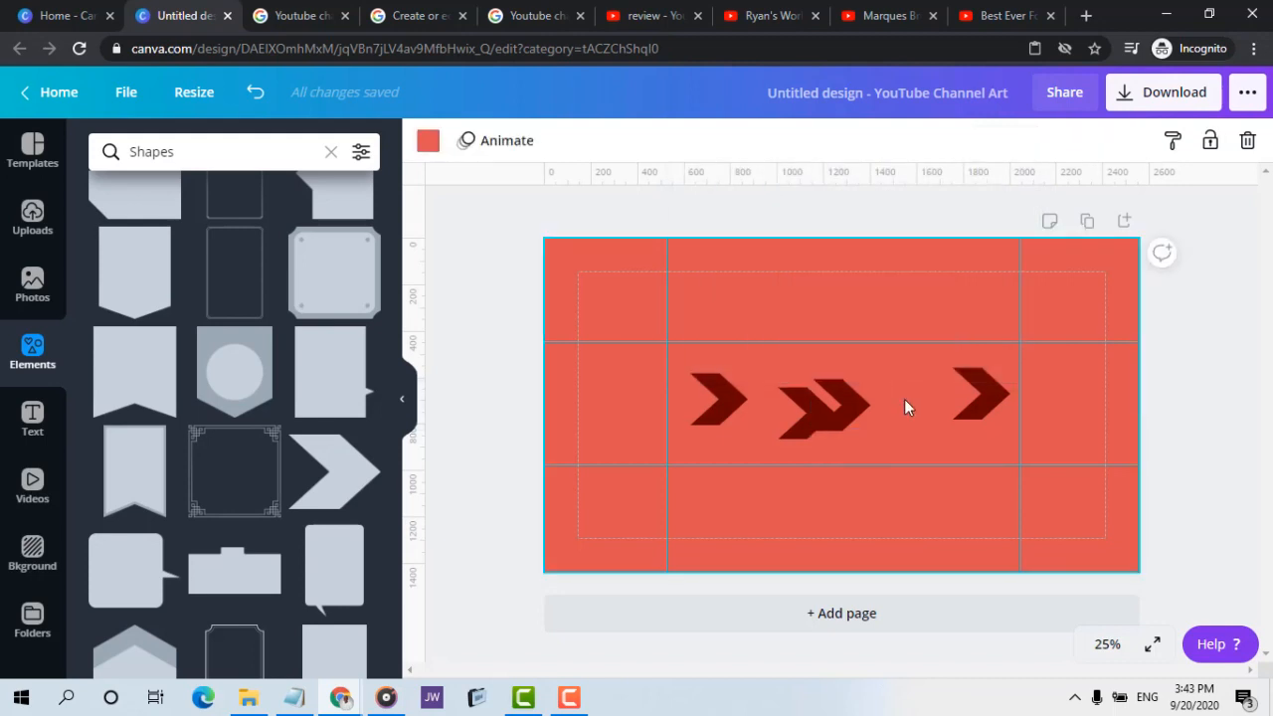
key("ctrl+z")
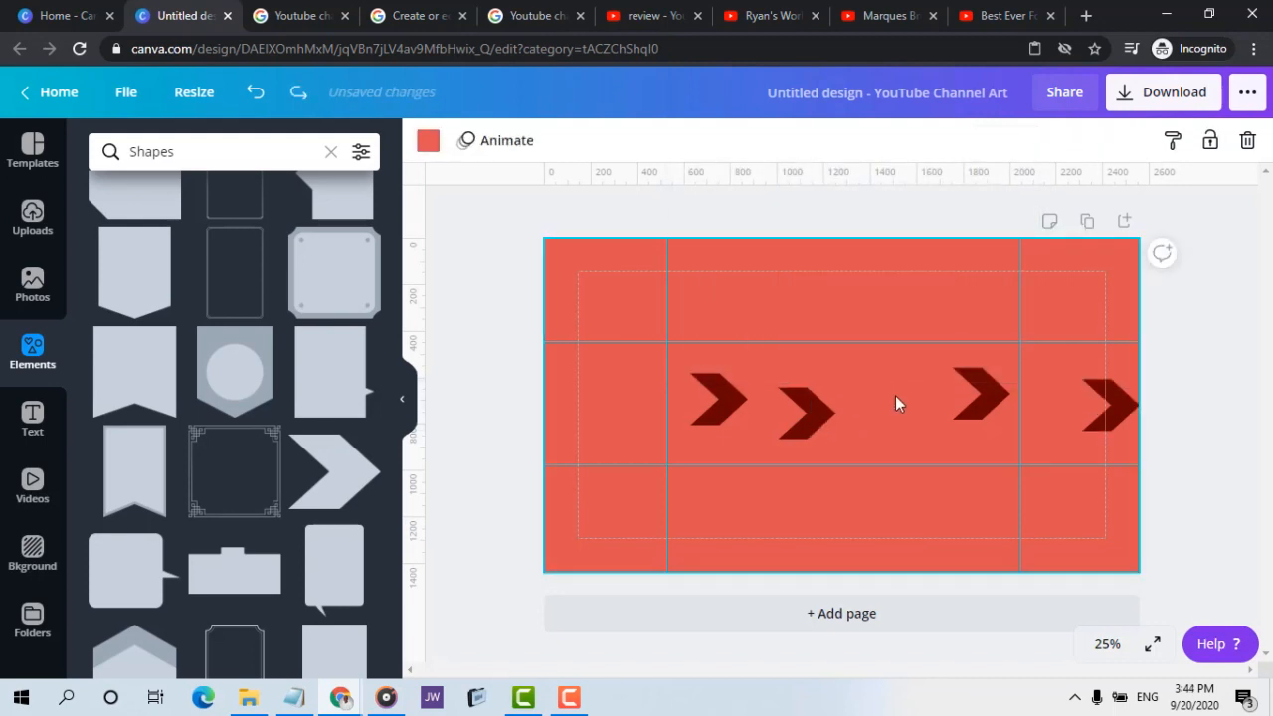
Align the chevron beside the right vertical guide to the page's right edge and vertical middle, over the first one
left_click(982, 411)
left_click(1005, 140)
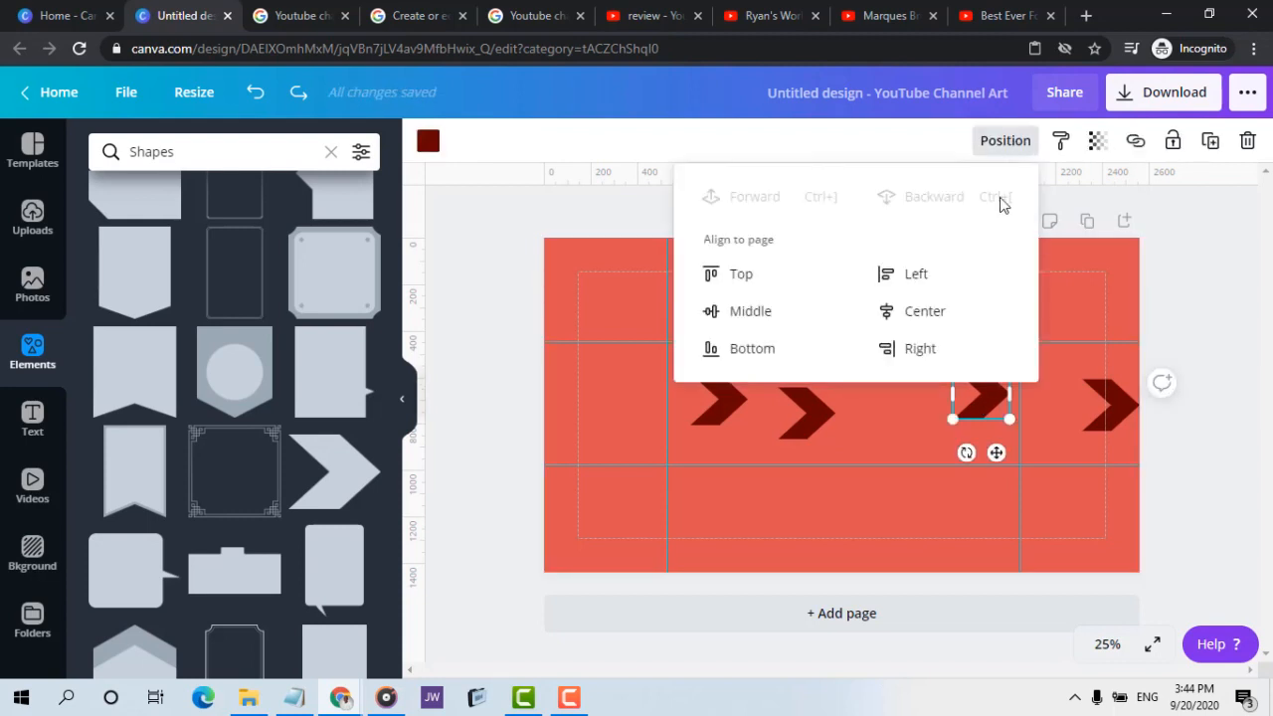
left_click(908, 350)
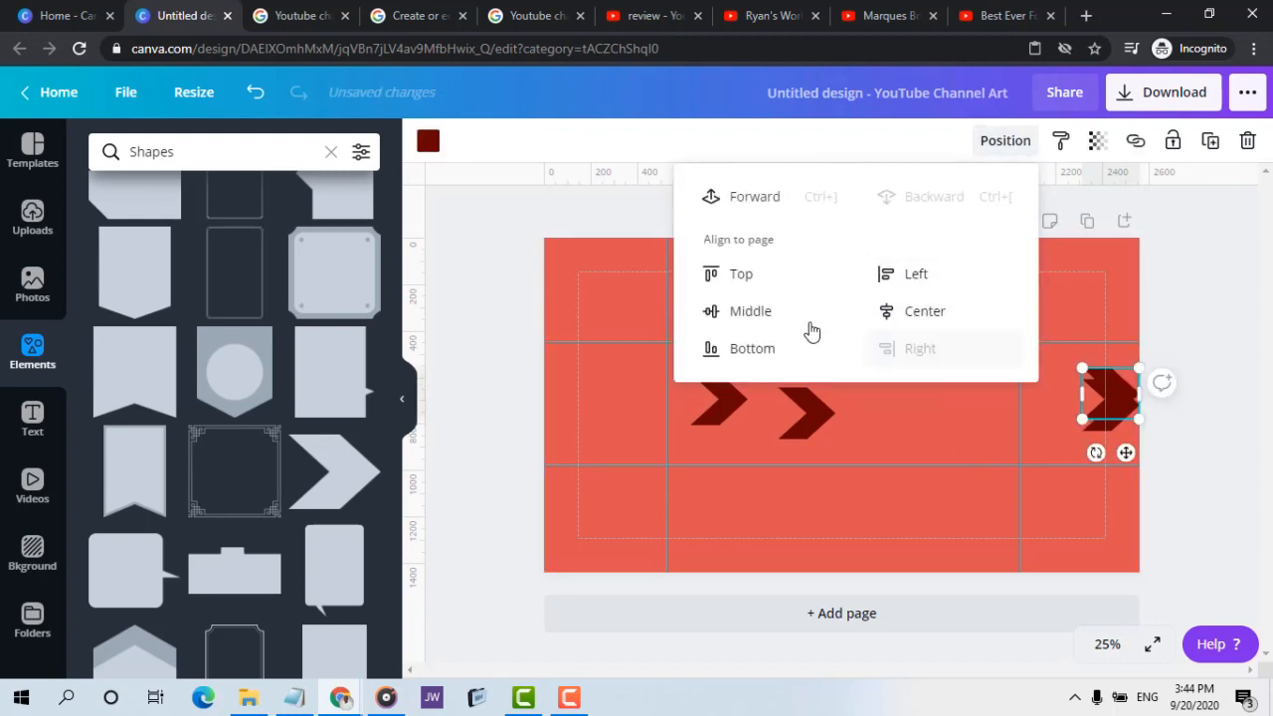
left_click(766, 314)
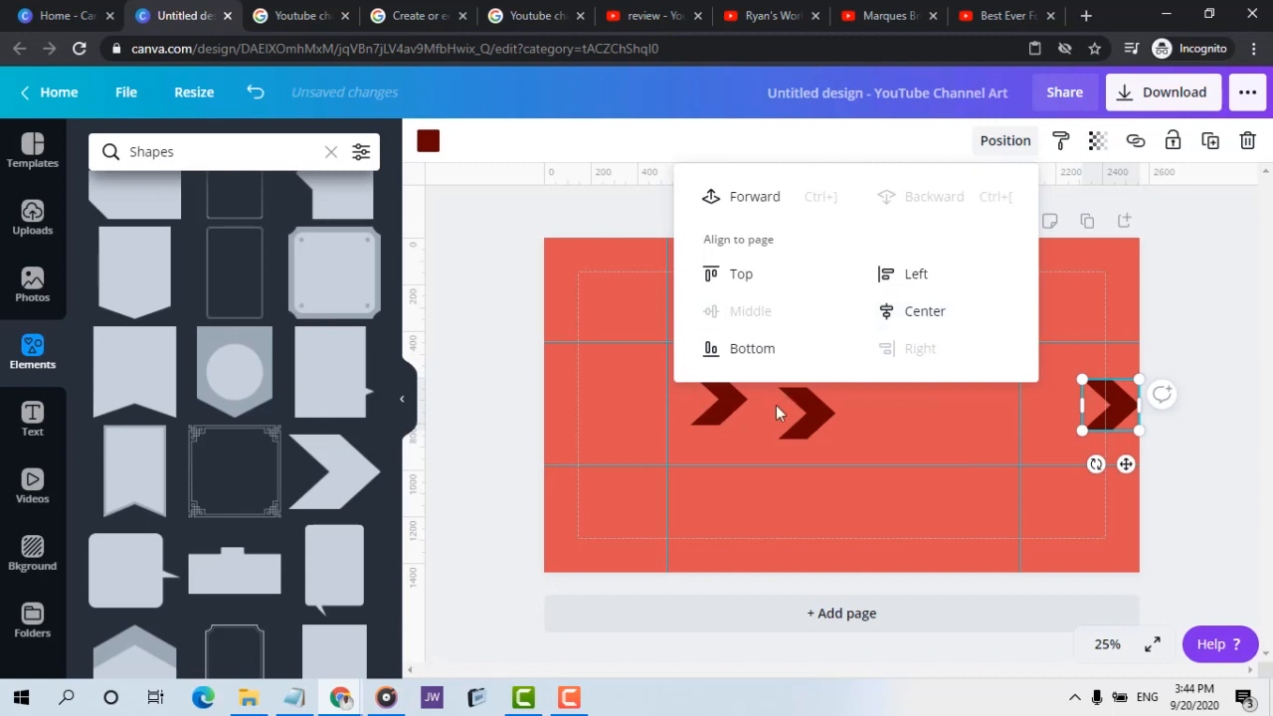
Align the lower of the two remaining chevrons to the page's vertical middle and left edge
left_click(801, 408)
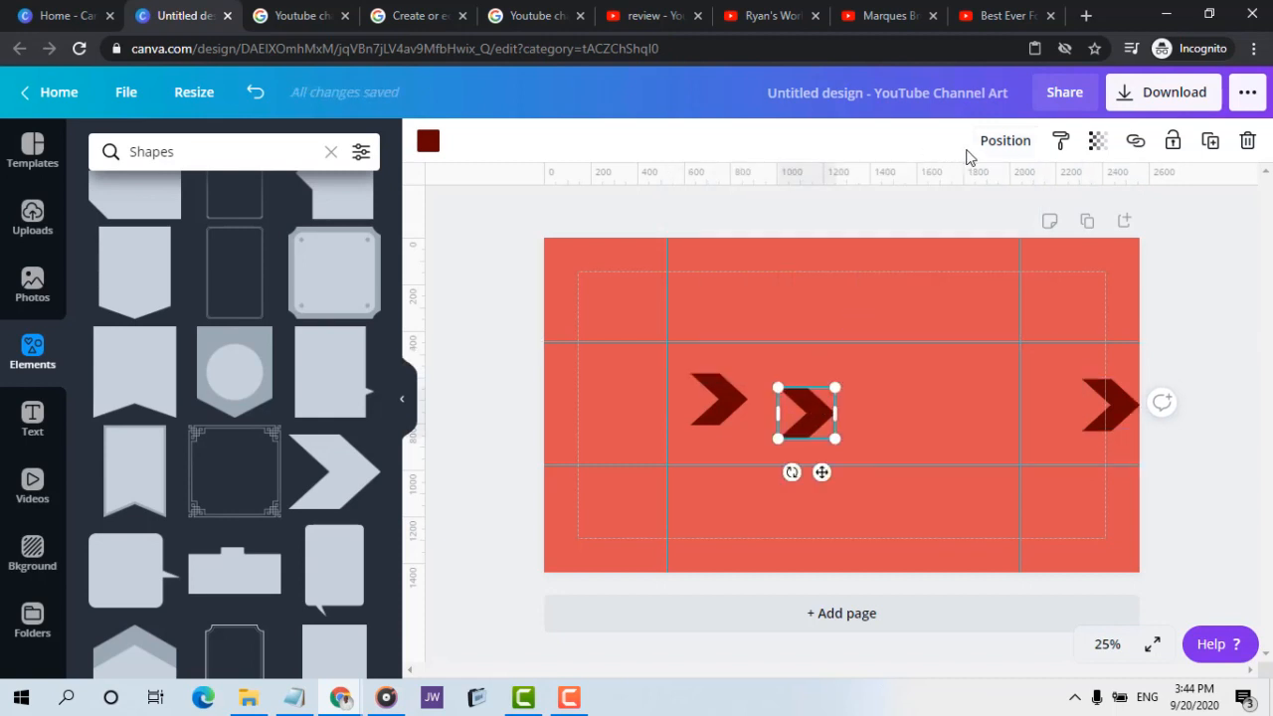
left_click(1010, 141)
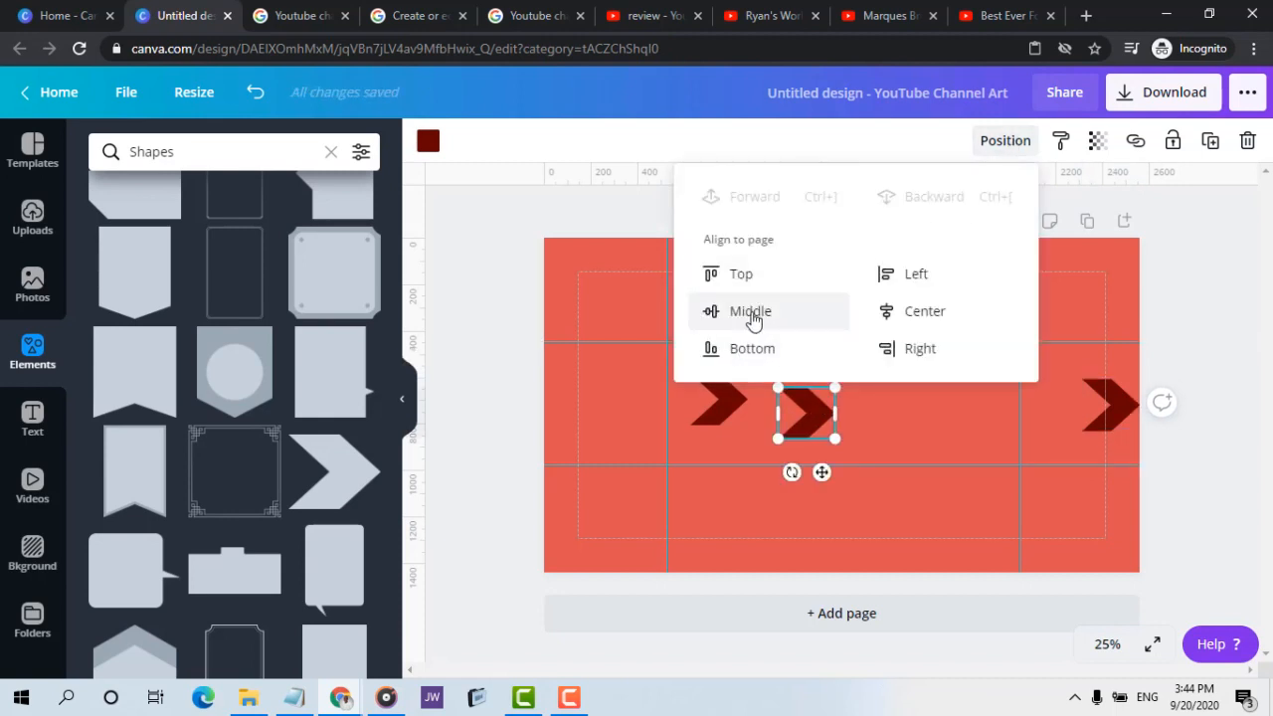
left_click(753, 315)
left_click(894, 283)
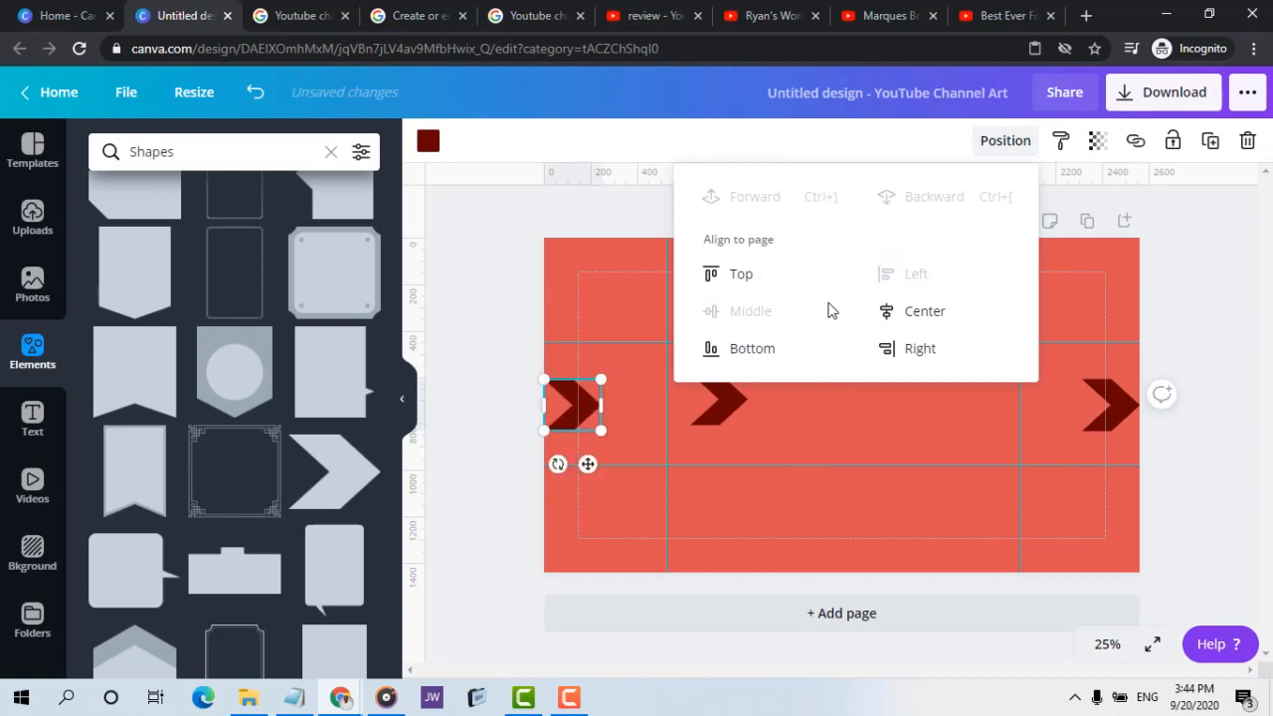
Align the last unaligned chevron to the page's vertical middle and left edge, over the other one
key("ctrl+z")
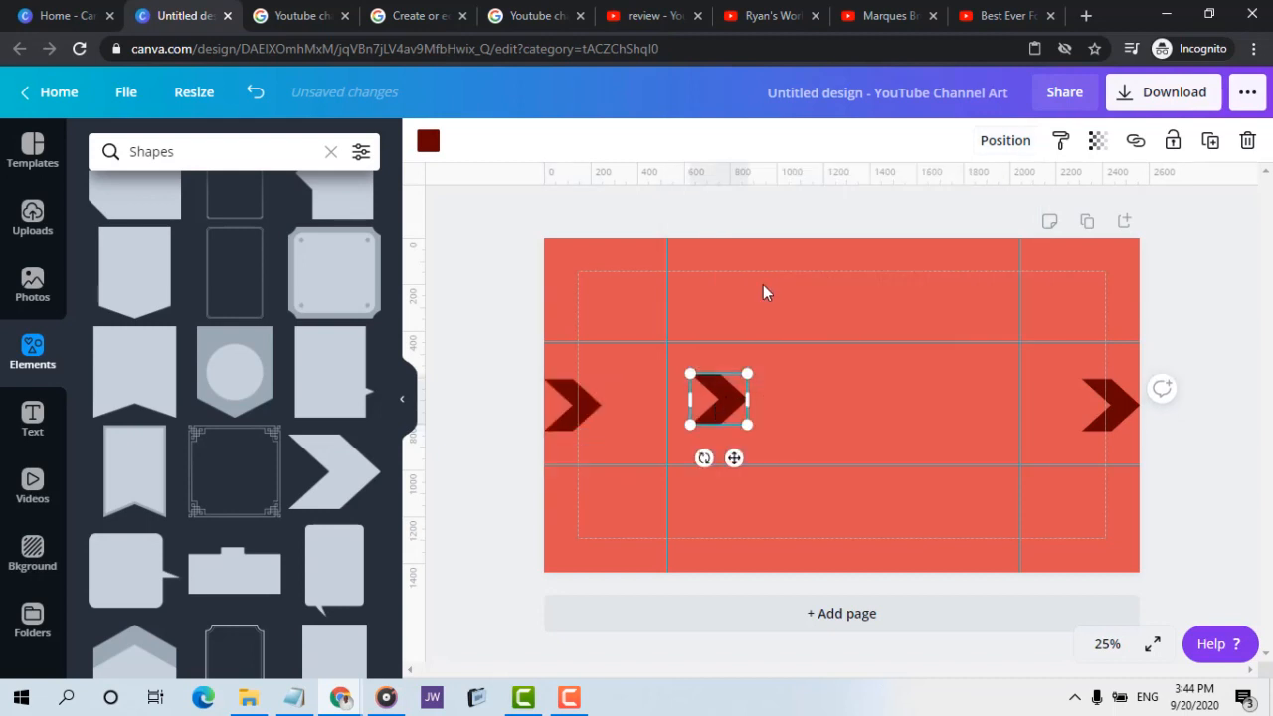
left_click(994, 141)
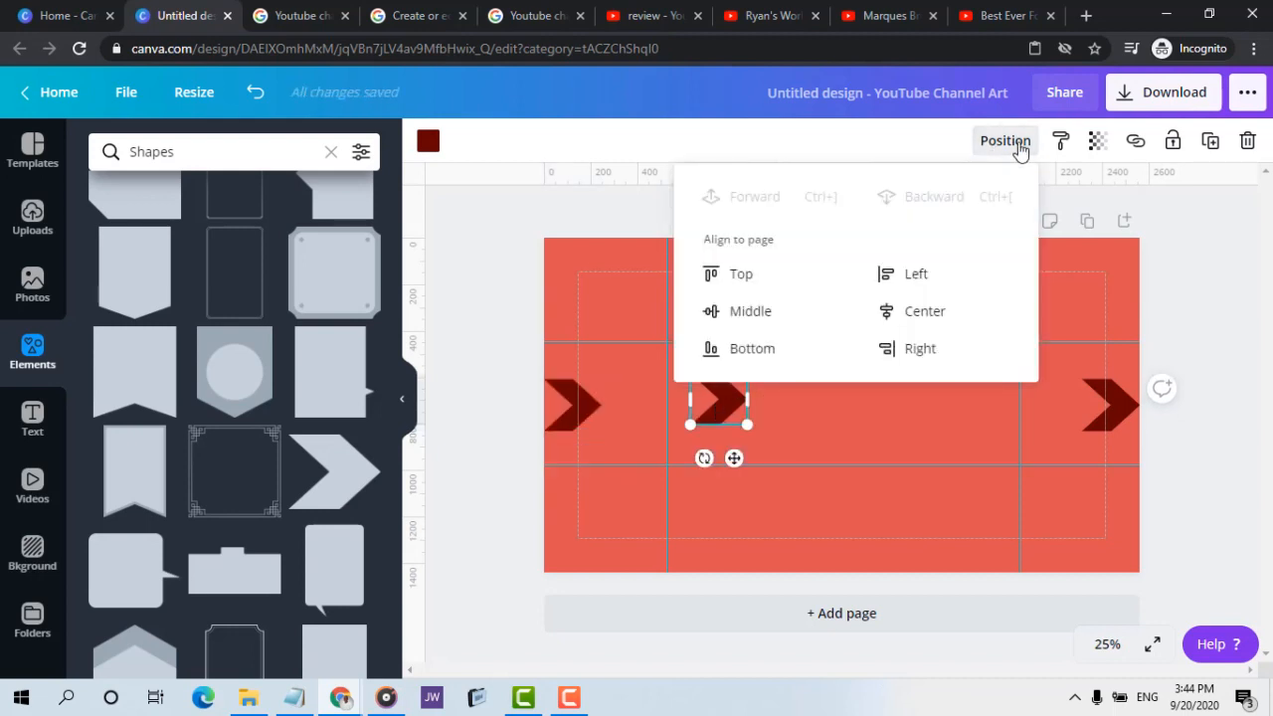
left_click(756, 309)
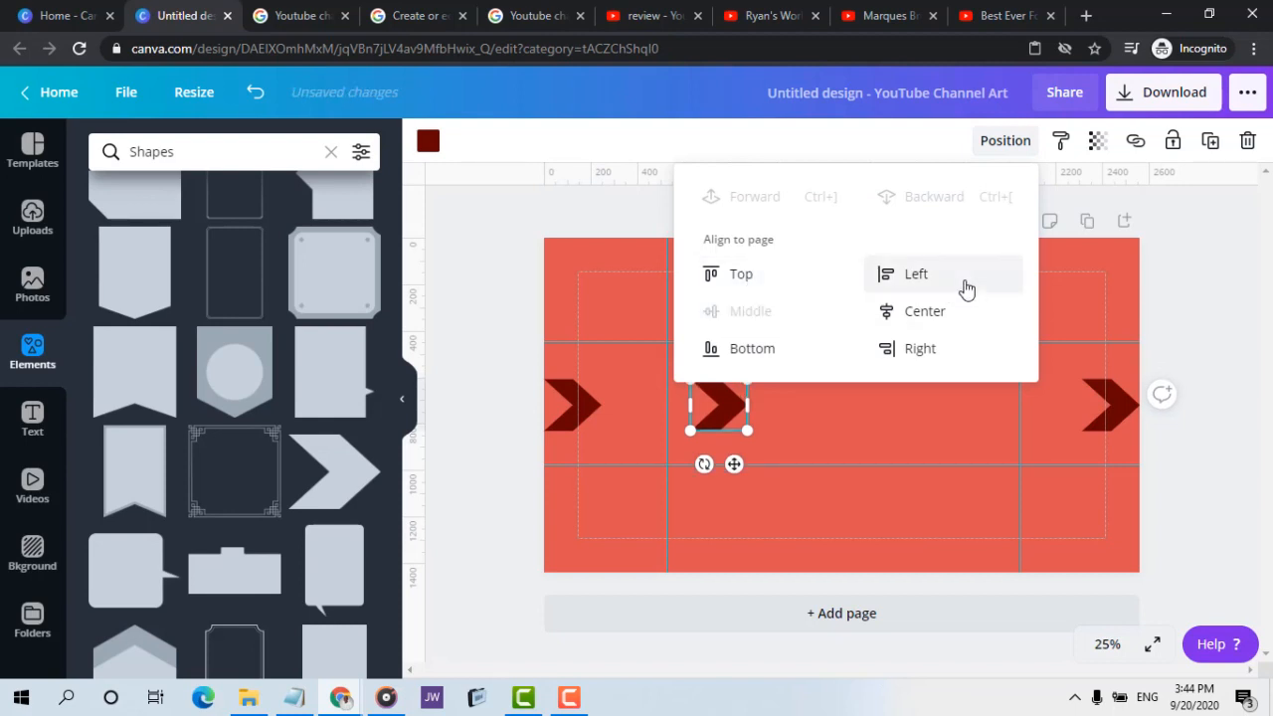
left_click(946, 287)
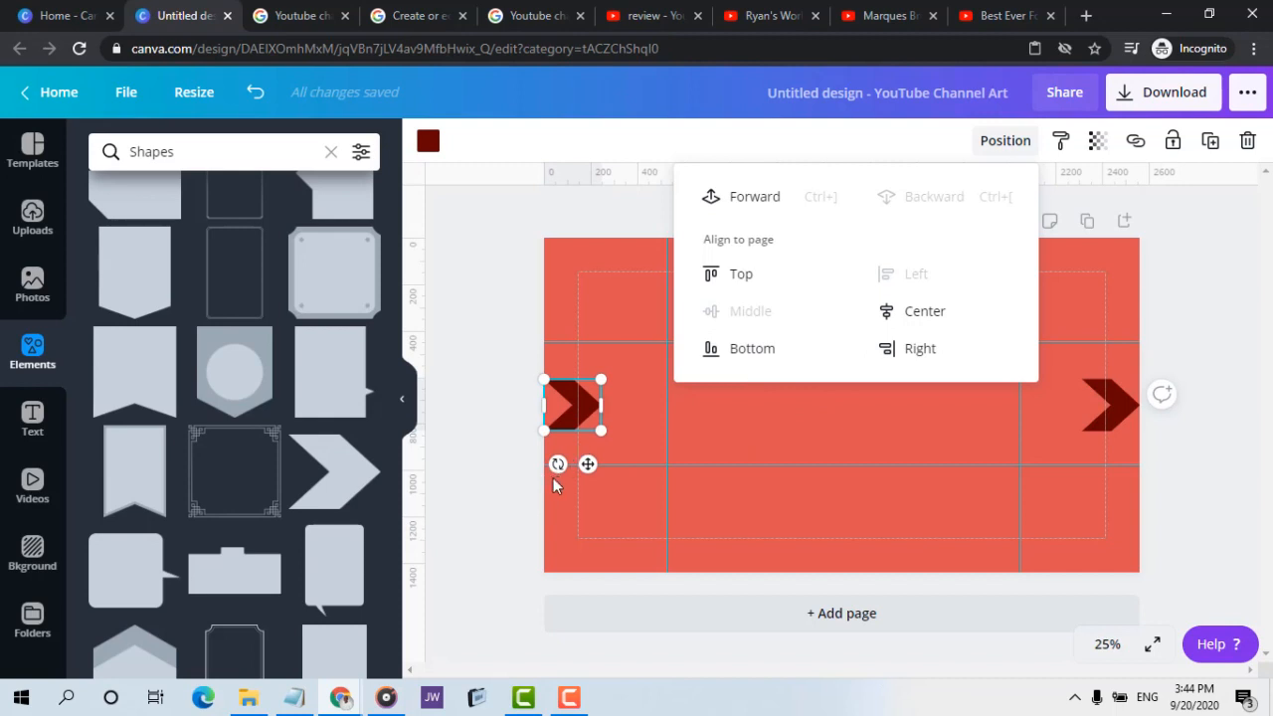
Rotate both left-side chevrons to point left, moving one of them to sit just inside the left vertical guide
left_click_drag(558, 465, 584, 335)
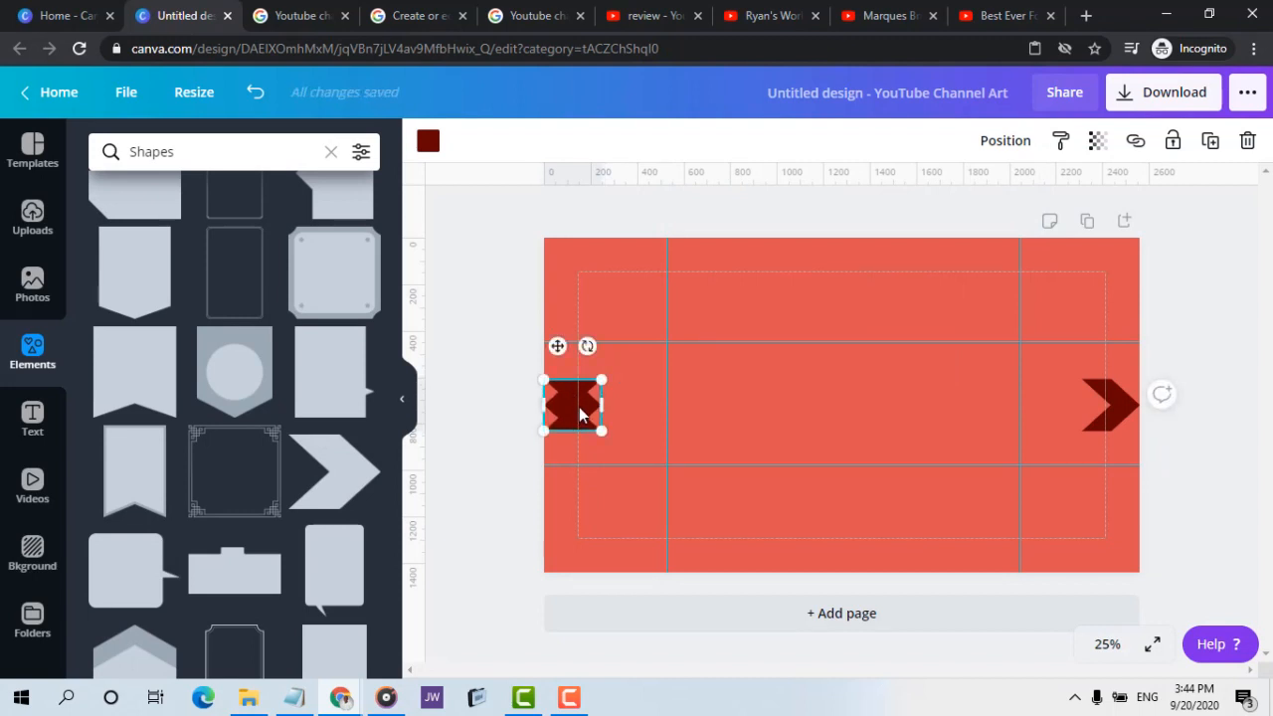
left_click_drag(586, 407, 716, 403)
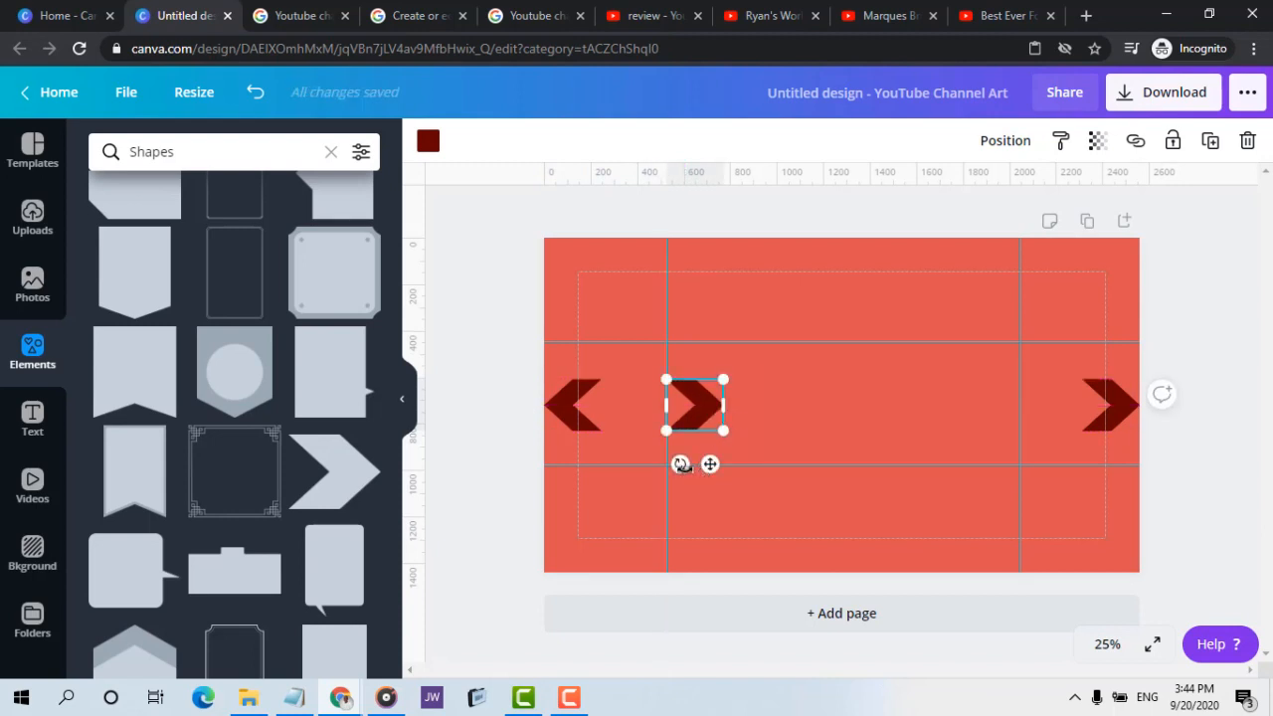
left_click_drag(680, 465, 703, 286)
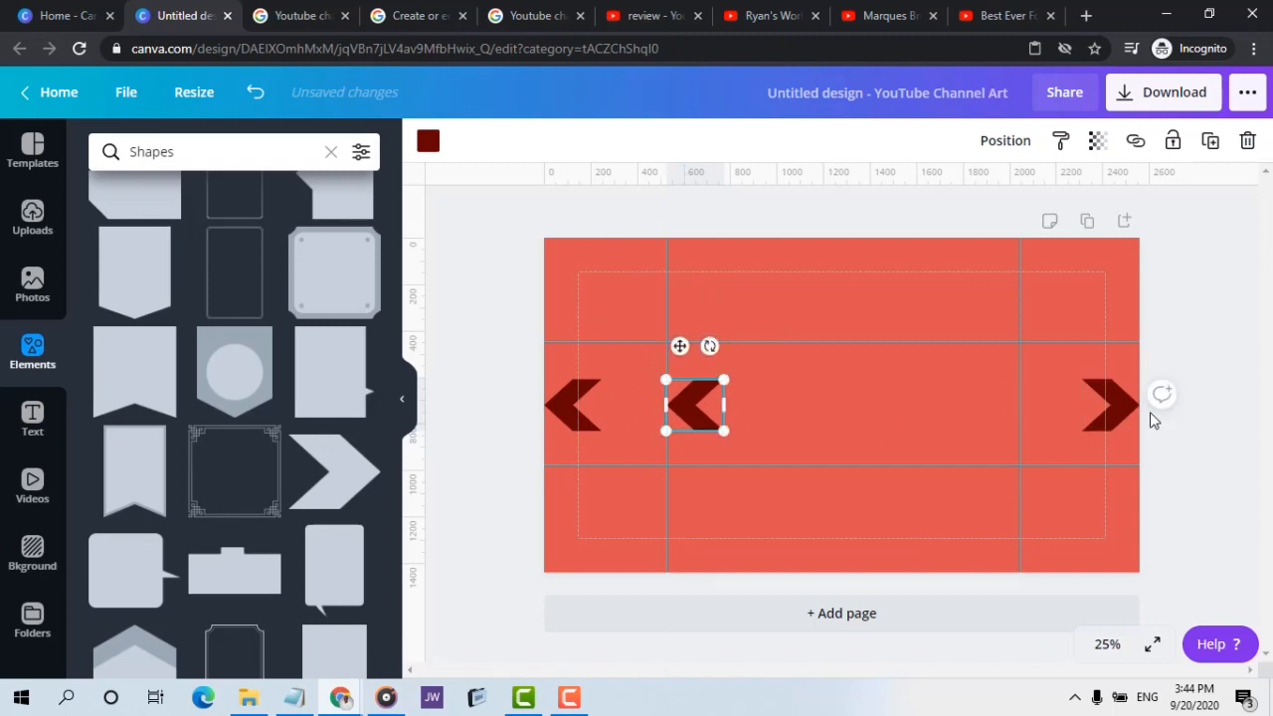
Move the two right-edge chevrons inward, one against the right vertical guide and the other directly left of it, forming a double arrow
left_click(1122, 410)
left_click_drag(1121, 410, 1006, 412)
left_click(1097, 410)
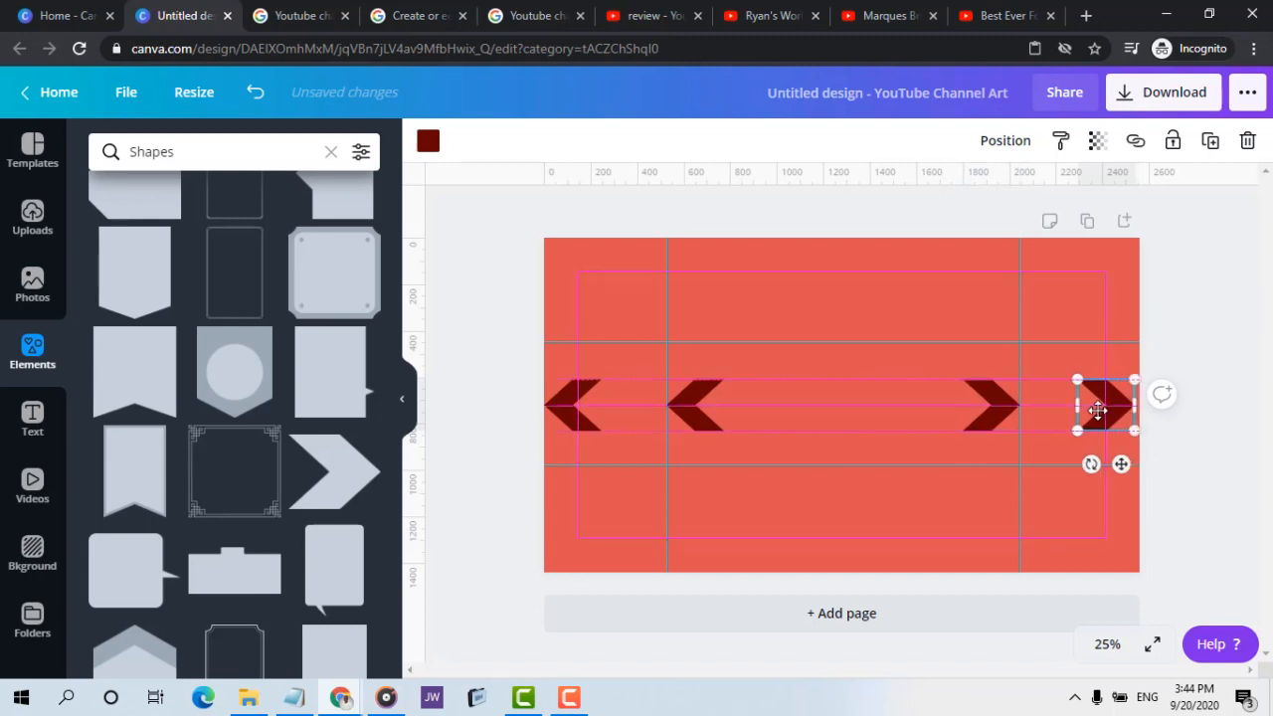
left_click_drag(1097, 410, 970, 408)
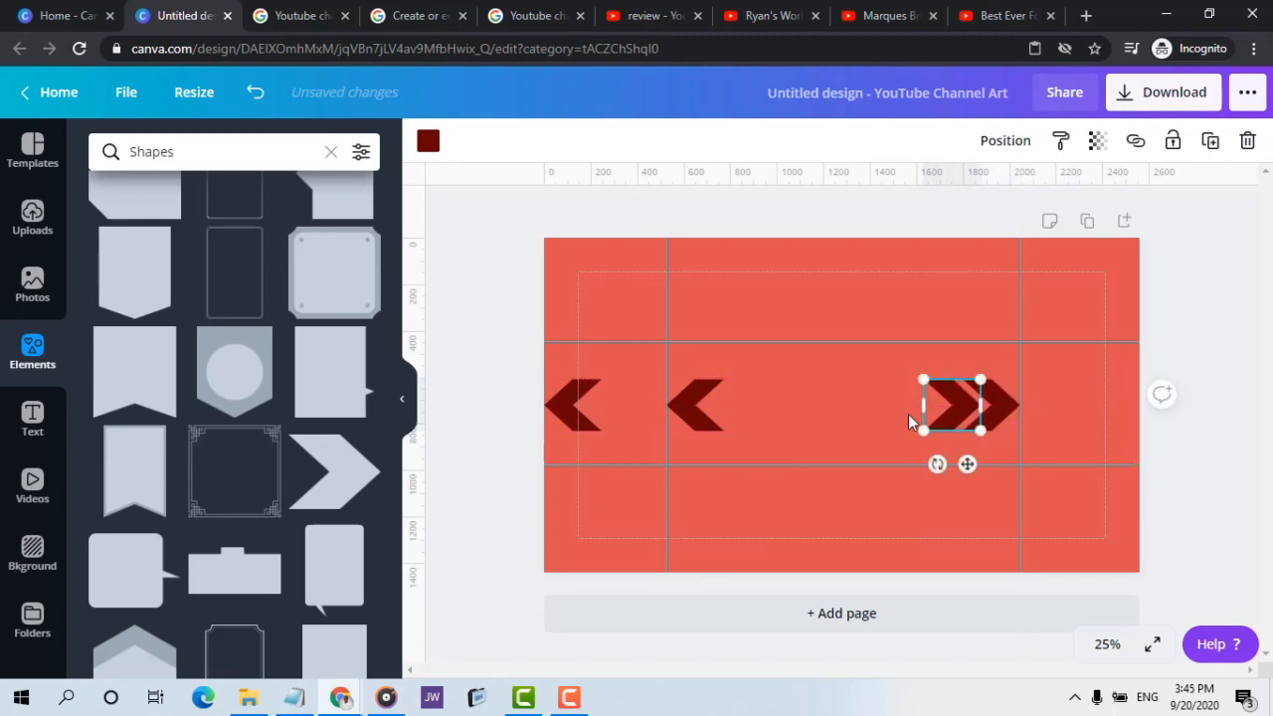
Move the left-edge chevron directly right of the one at the left vertical guide to form a mirrored double arrow
left_click_drag(556, 408, 715, 409)
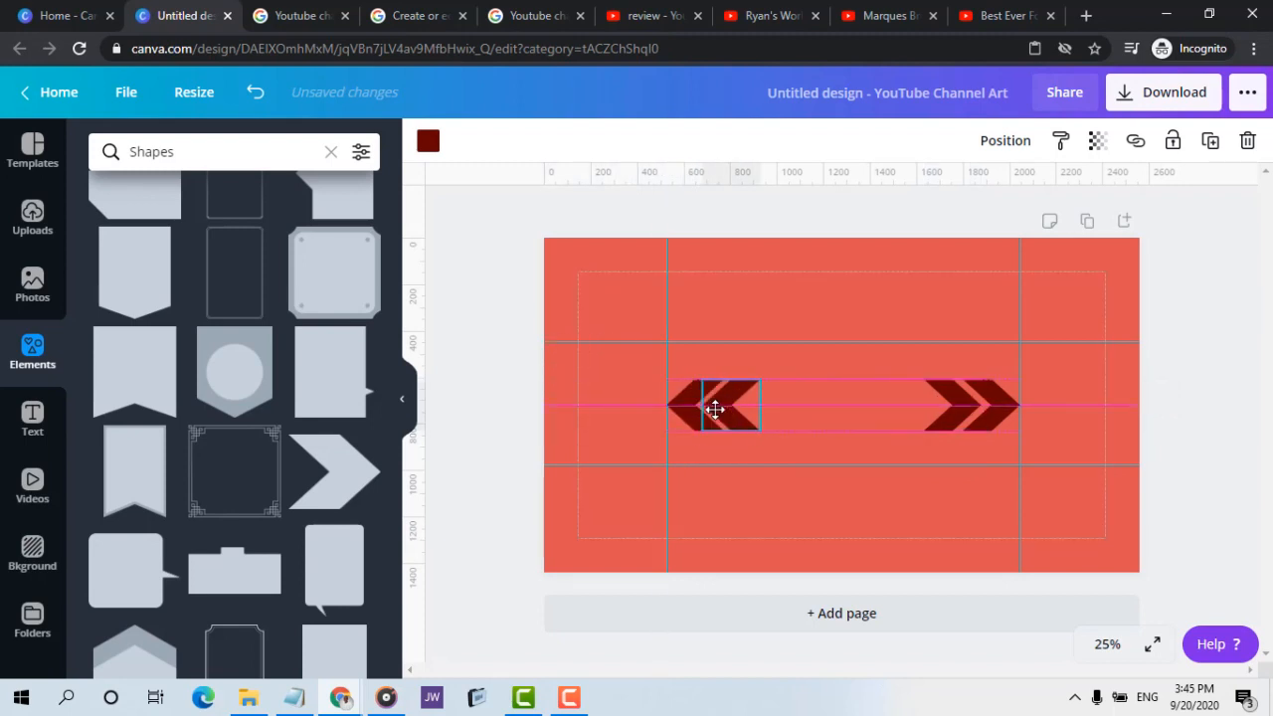
left_click_drag(716, 409, 717, 409)
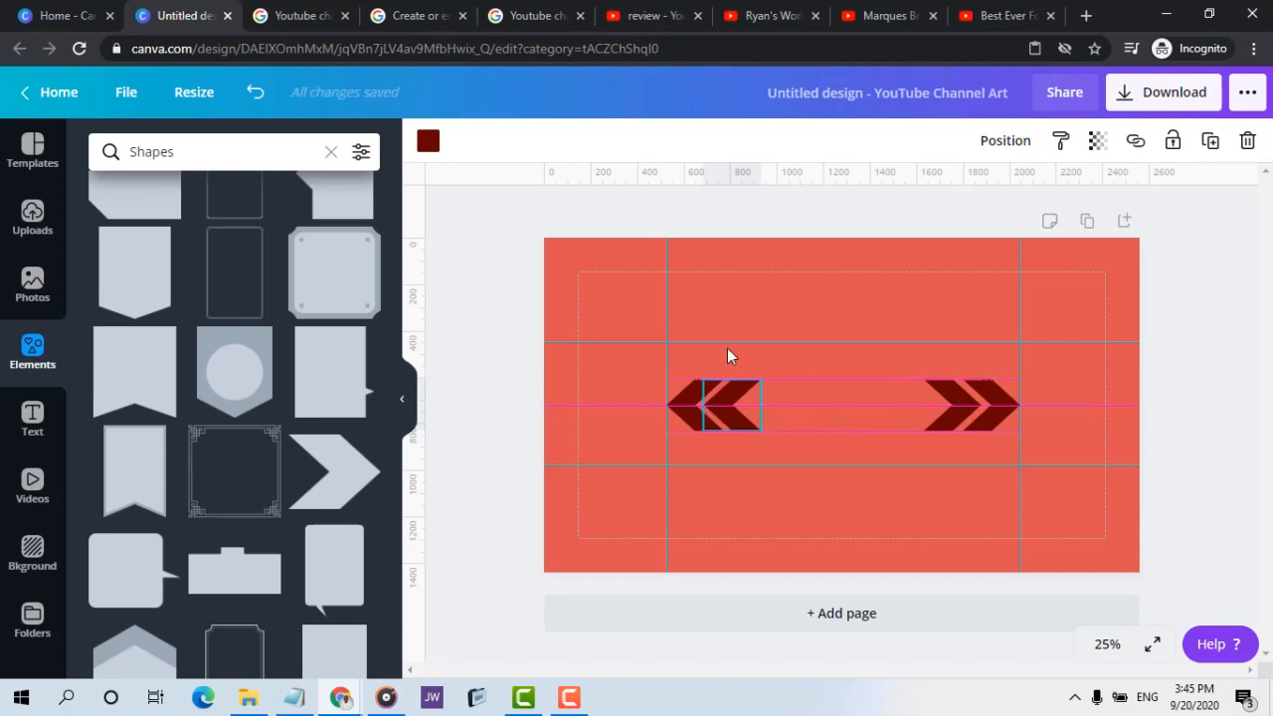
left_click(776, 214)
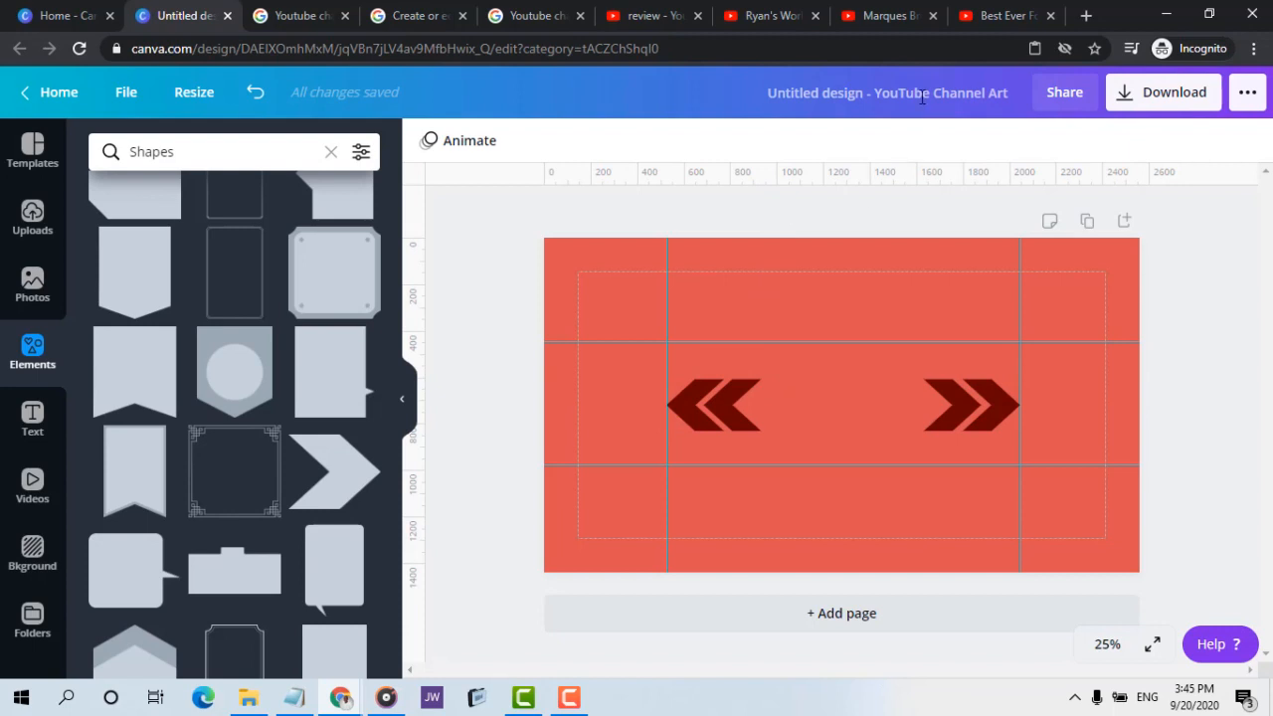
Check the Marques Brownlee banner for its title text and add a heading reading "MKBHD" between the double chevrons
left_click(875, 15)
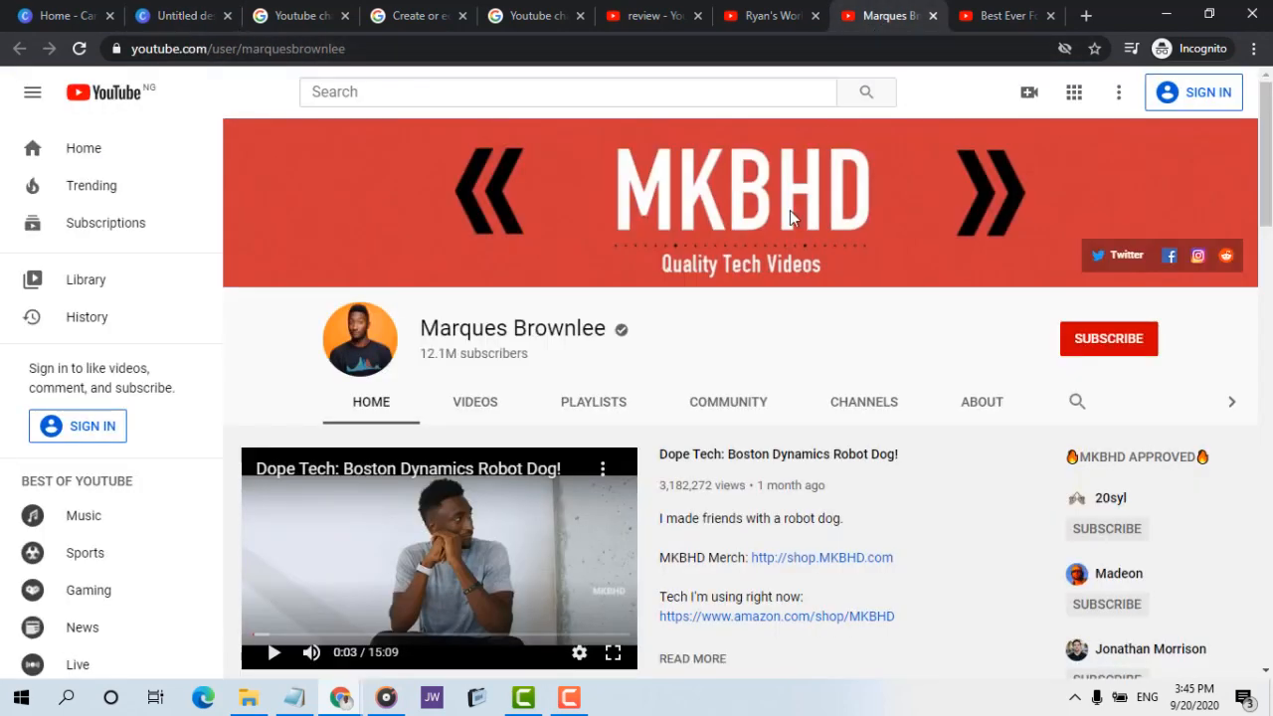
left_click(55, 15)
left_click(165, 15)
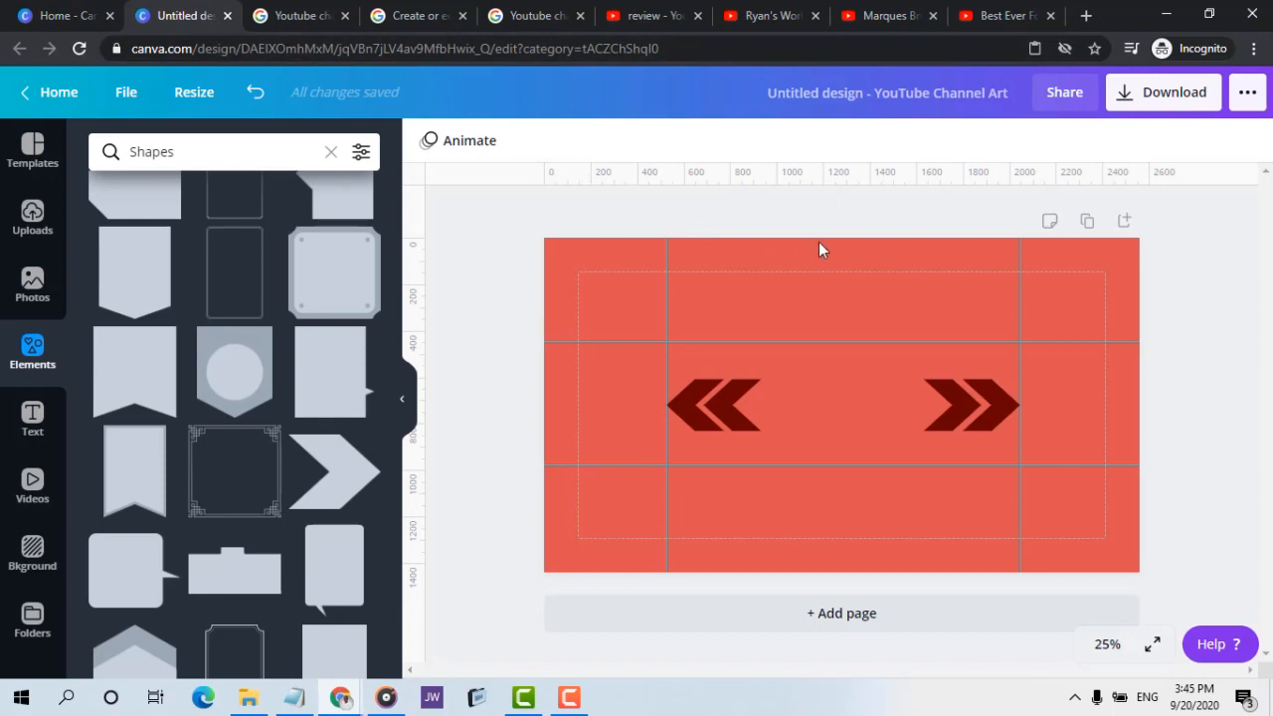
left_click(31, 418)
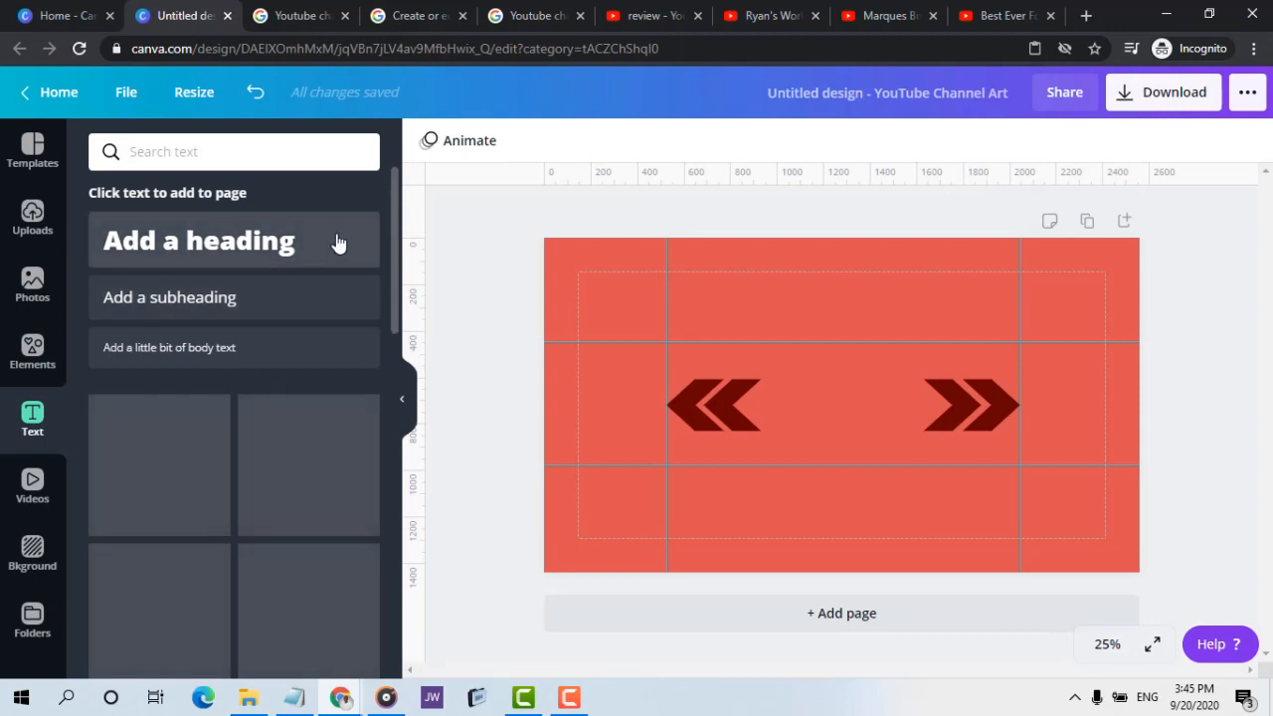
left_click(313, 243)
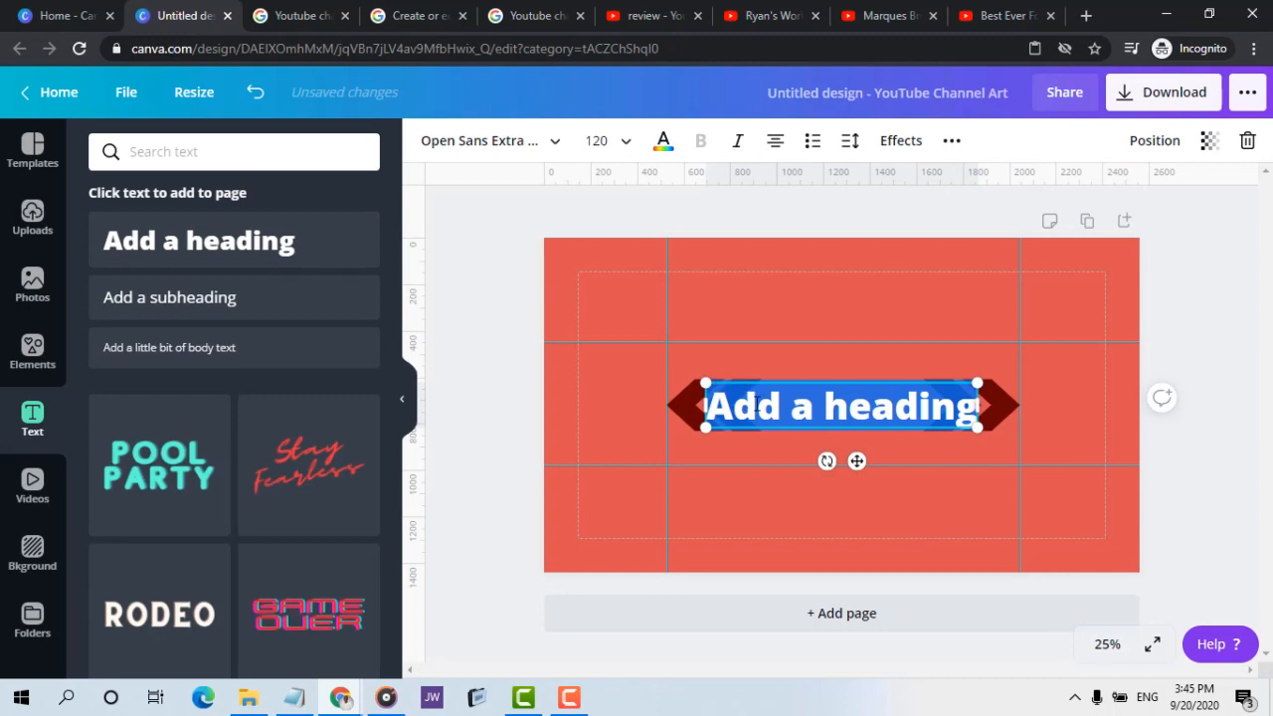
type("M")
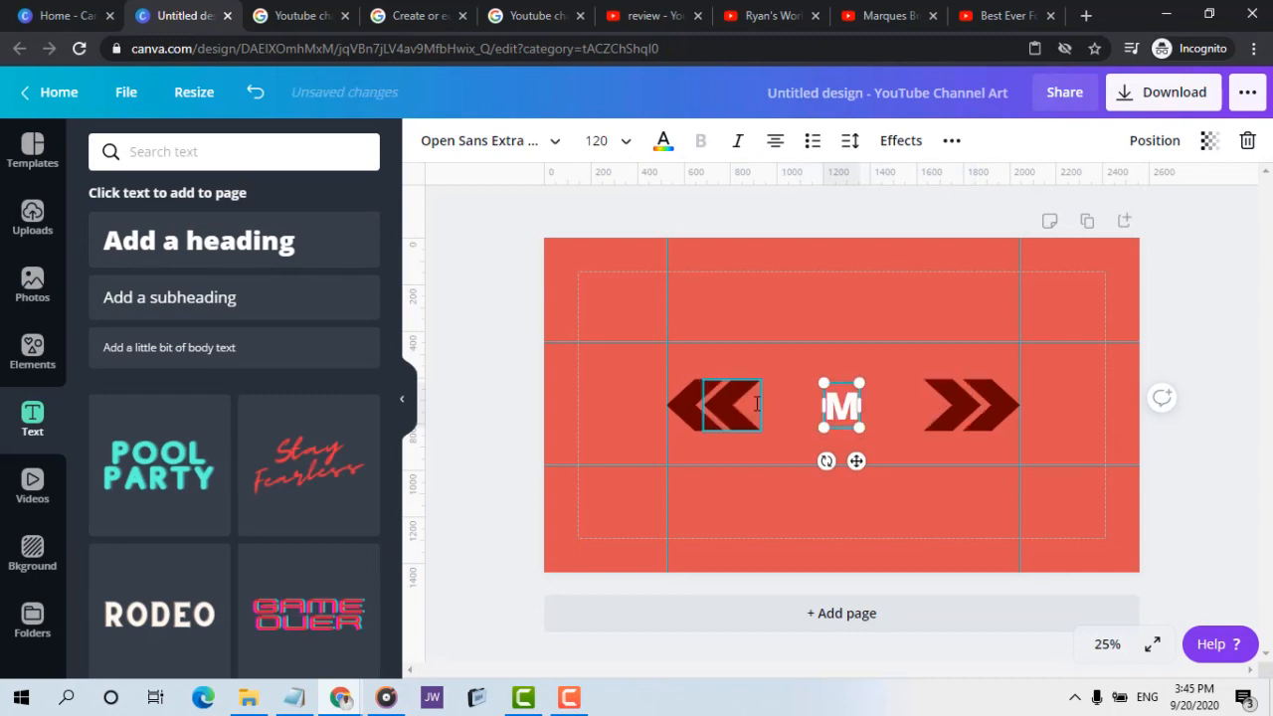
type("K")
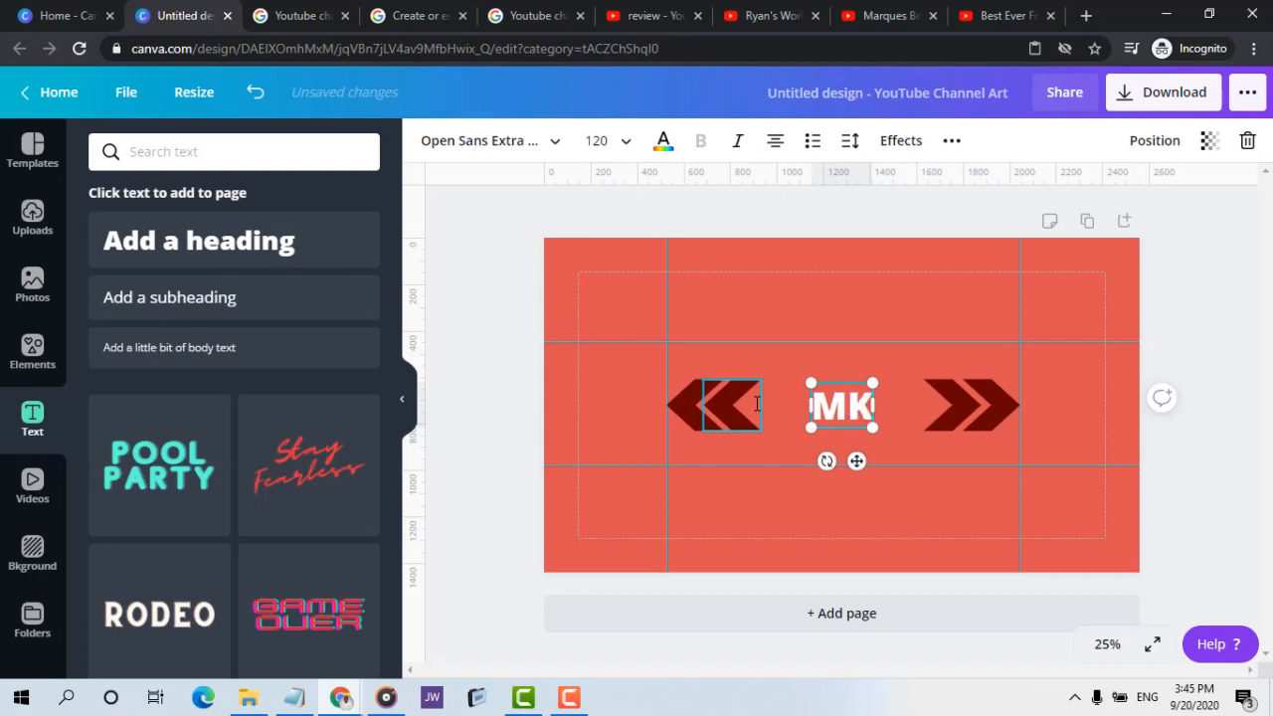
type("B")
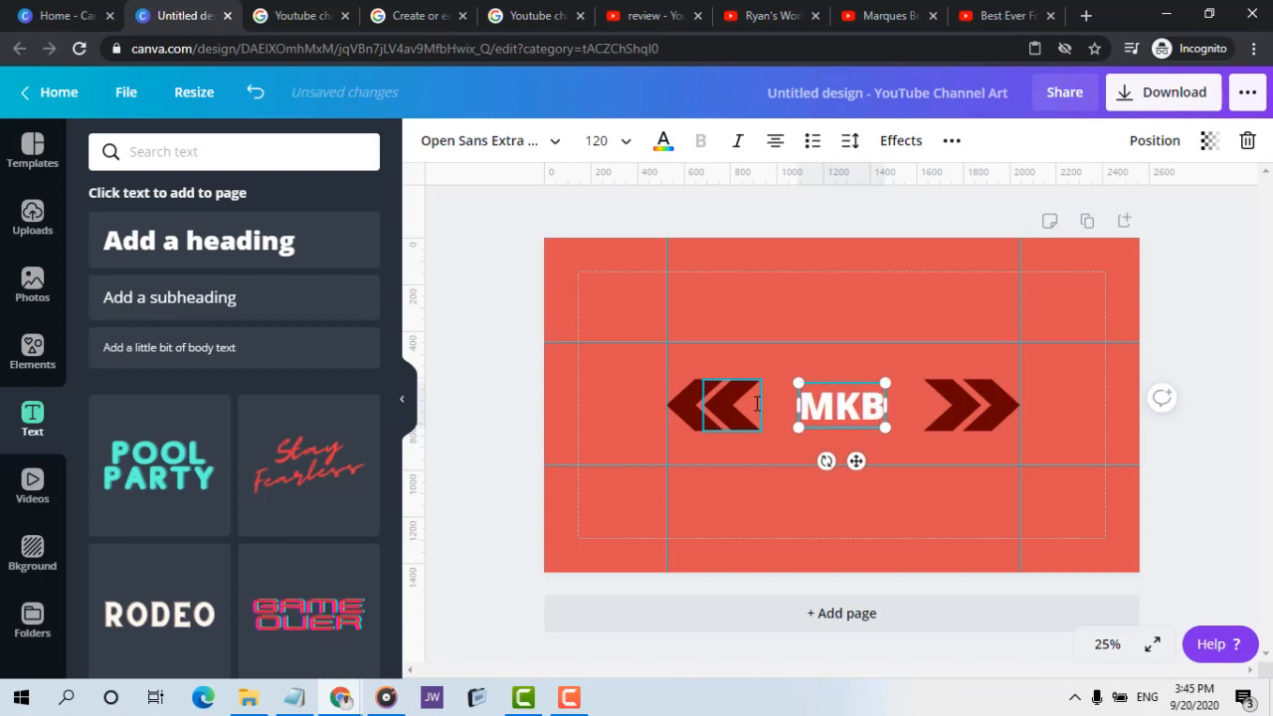
type("HD")
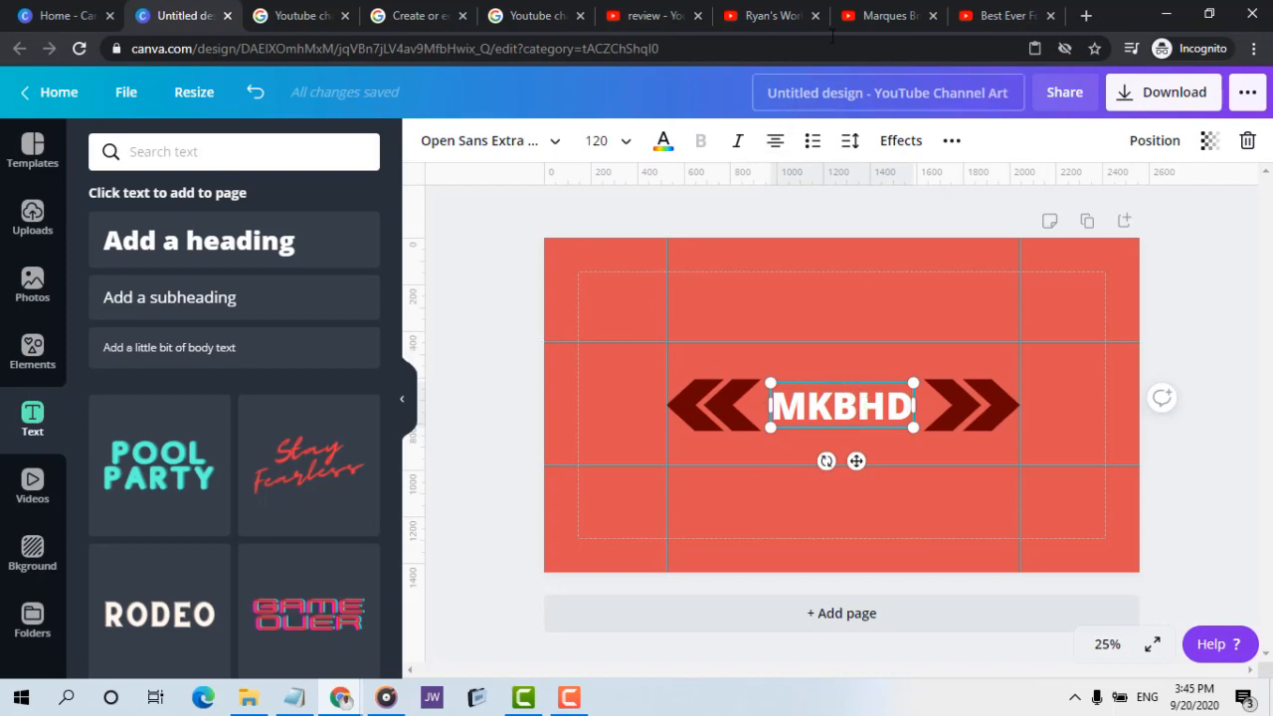
Check the lettering on the Marques Brownlee banner and try the Archivo Black and Horizon fonts on the MKBHD heading
left_click(875, 15)
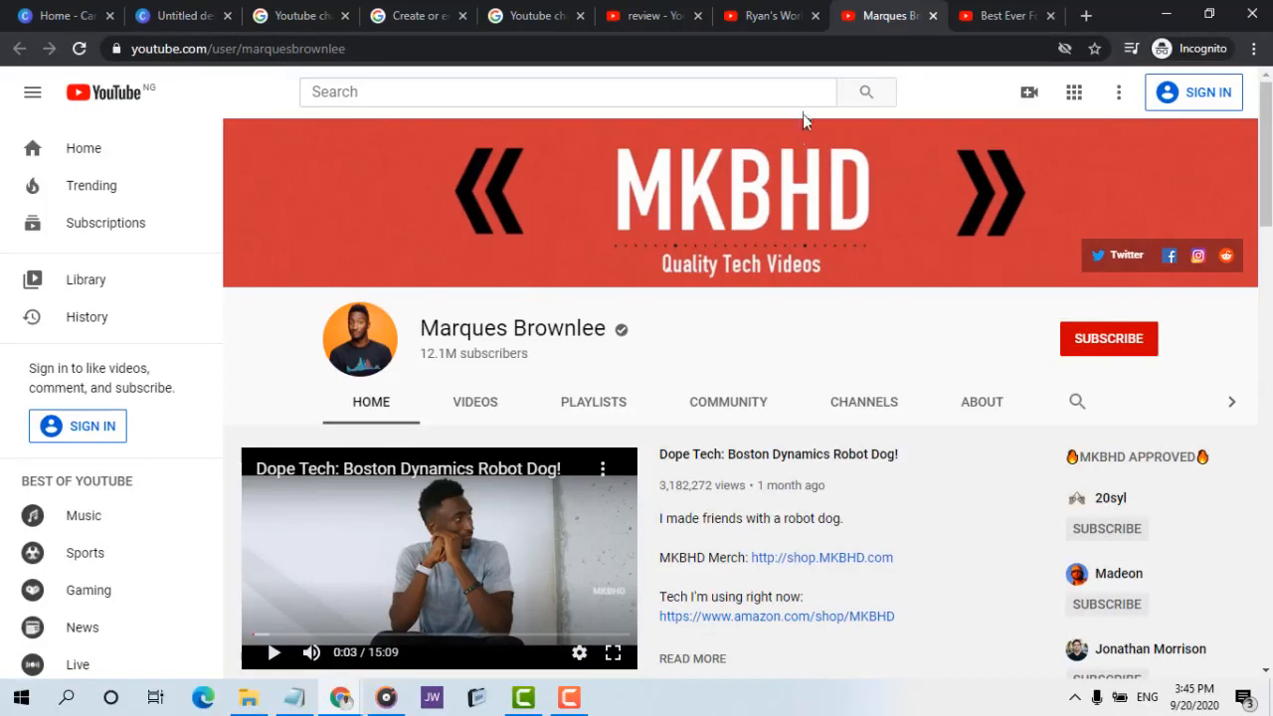
left_click(169, 12)
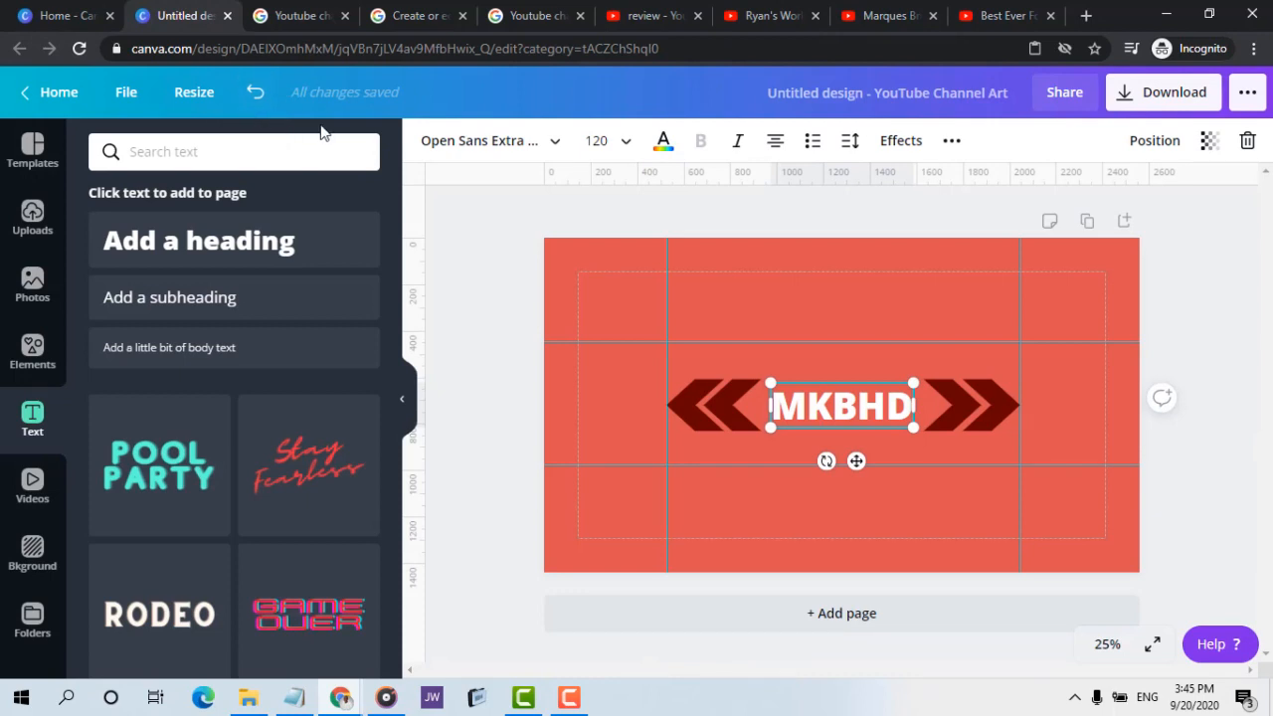
left_click(506, 144)
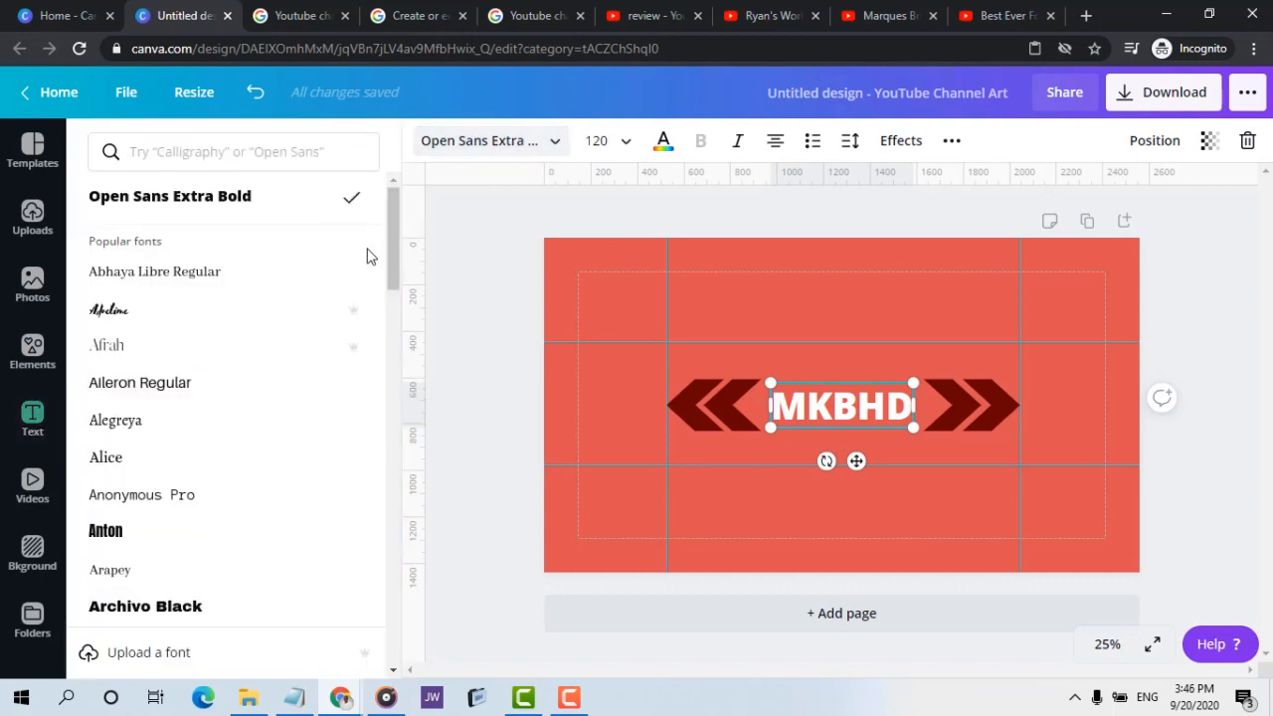
left_click_drag(392, 215, 394, 277)
left_click(223, 351)
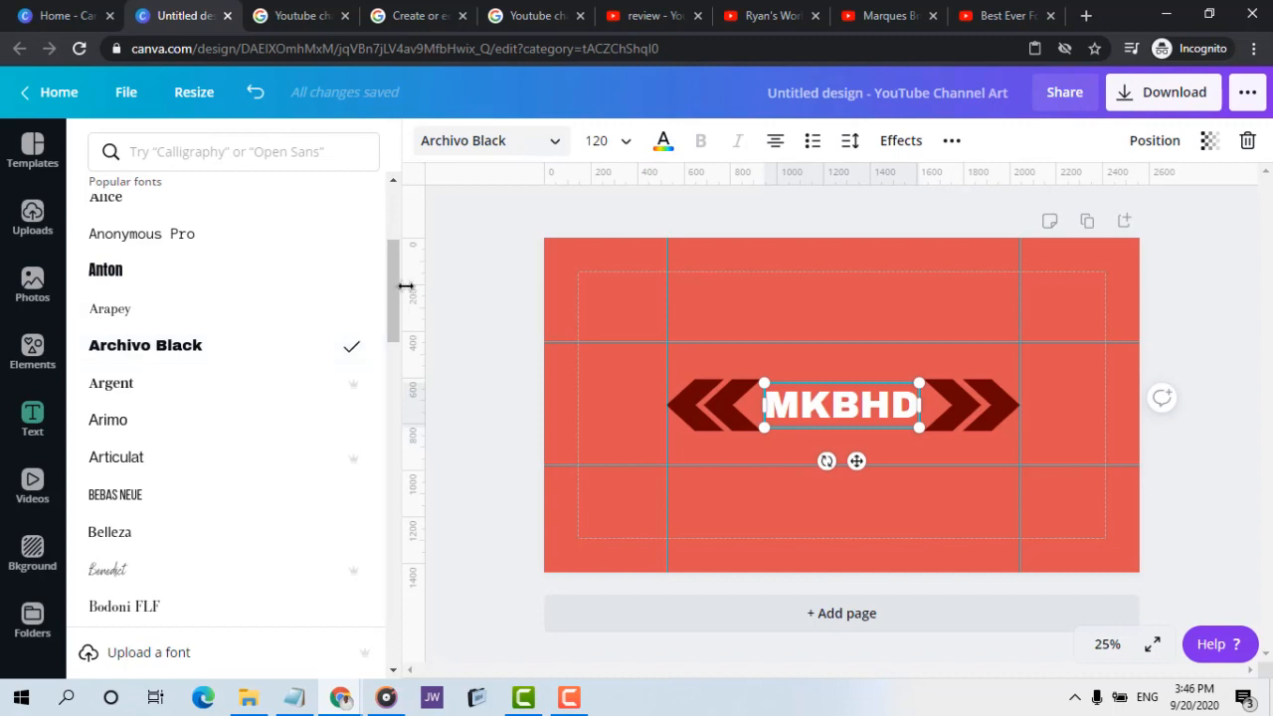
left_click_drag(395, 292, 369, 459)
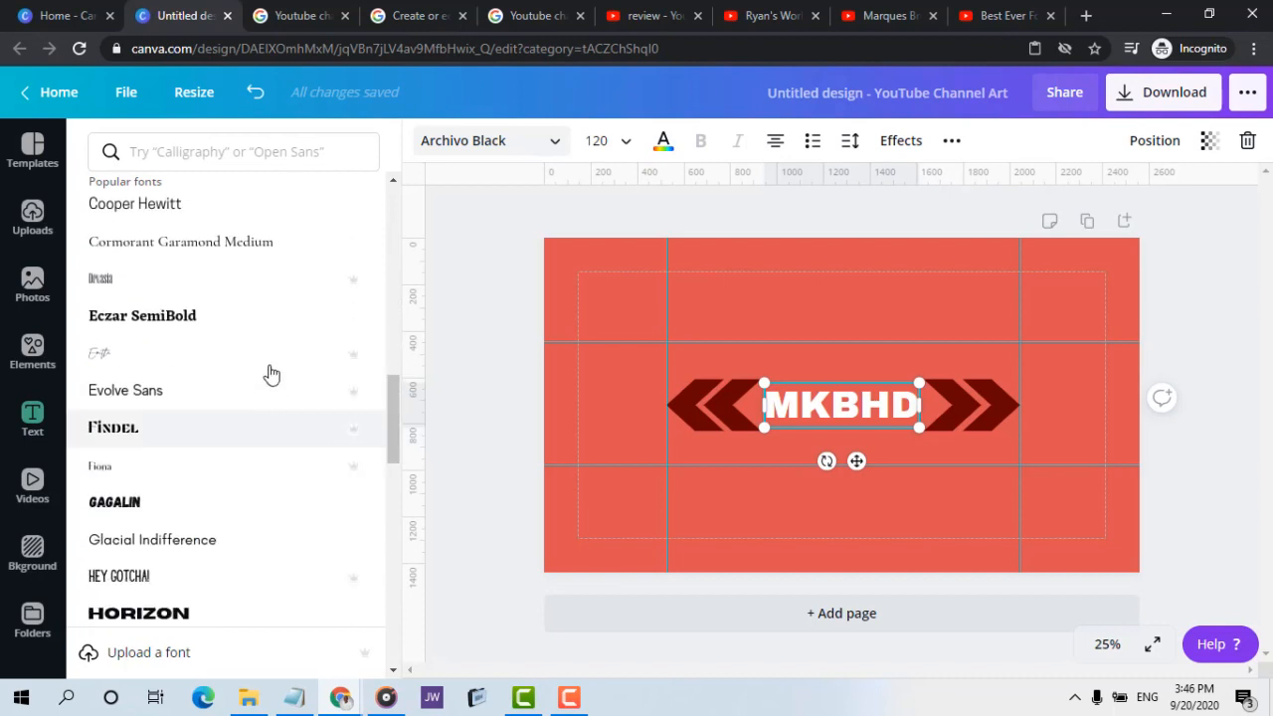
left_click(226, 611)
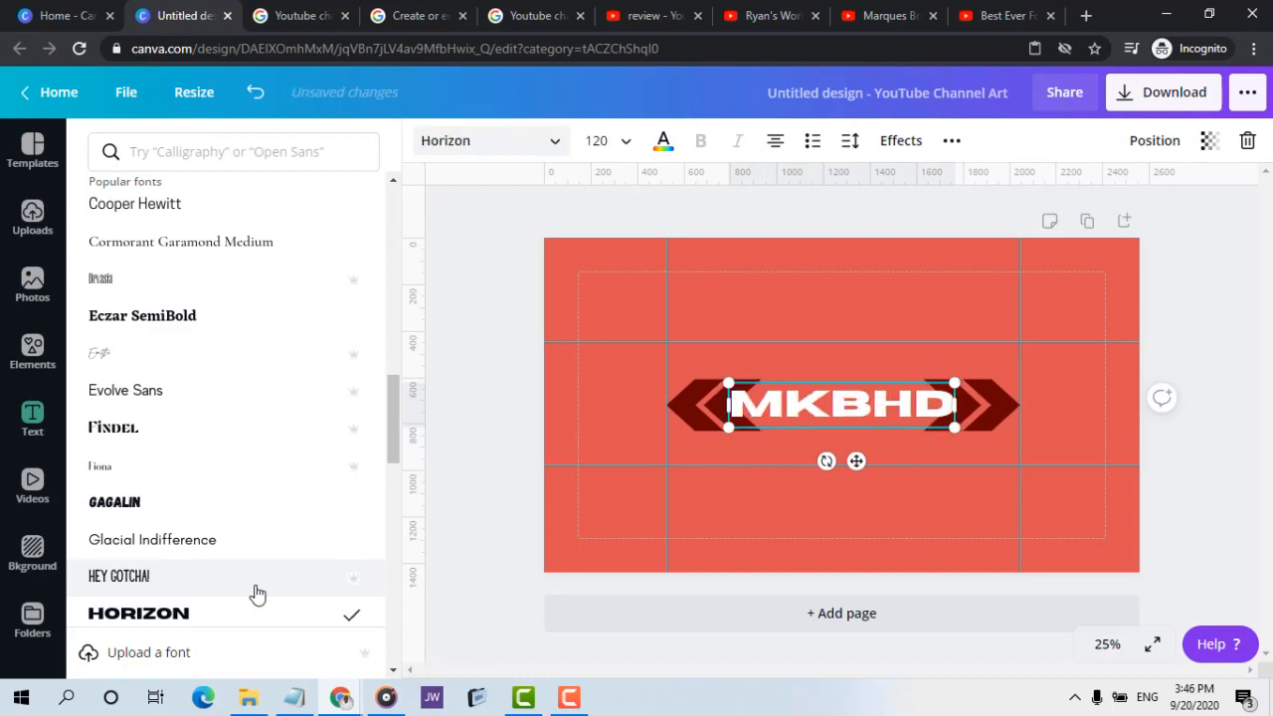
Compare the heading with the Marques Brownlee banner and set the MKBHD heading's font to Intro Rust
left_click(895, 12)
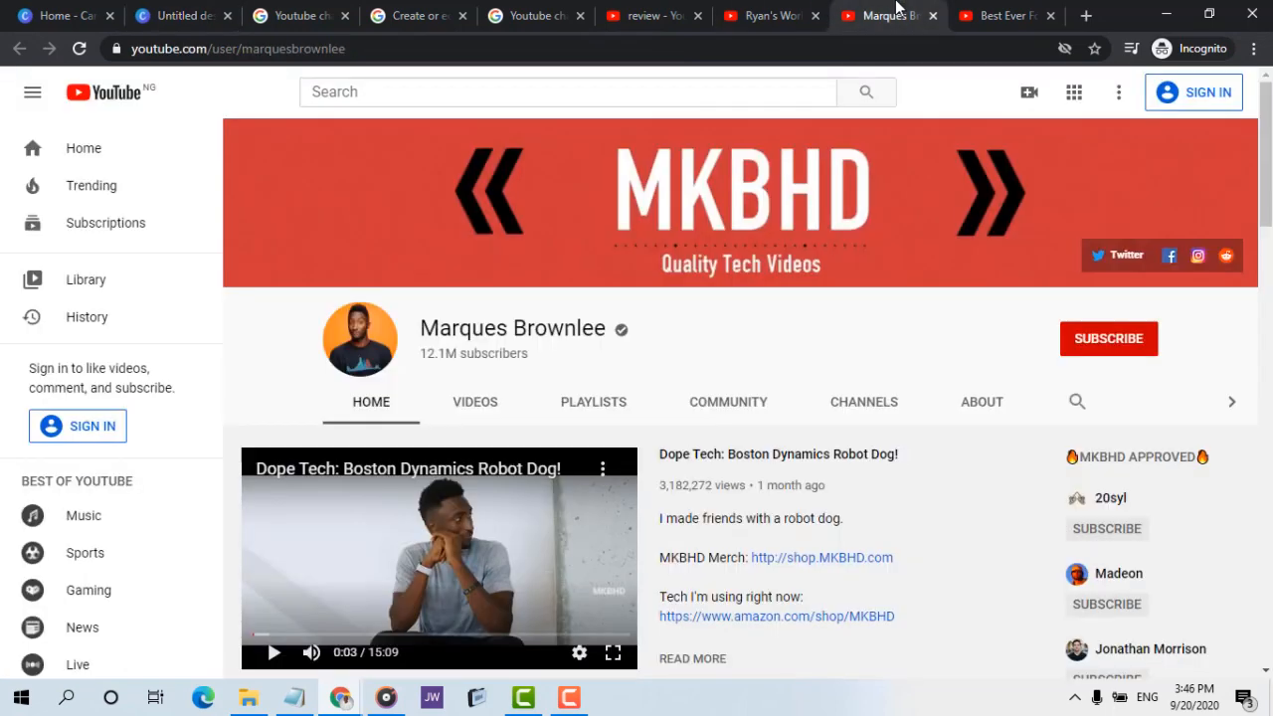
left_click(190, 16)
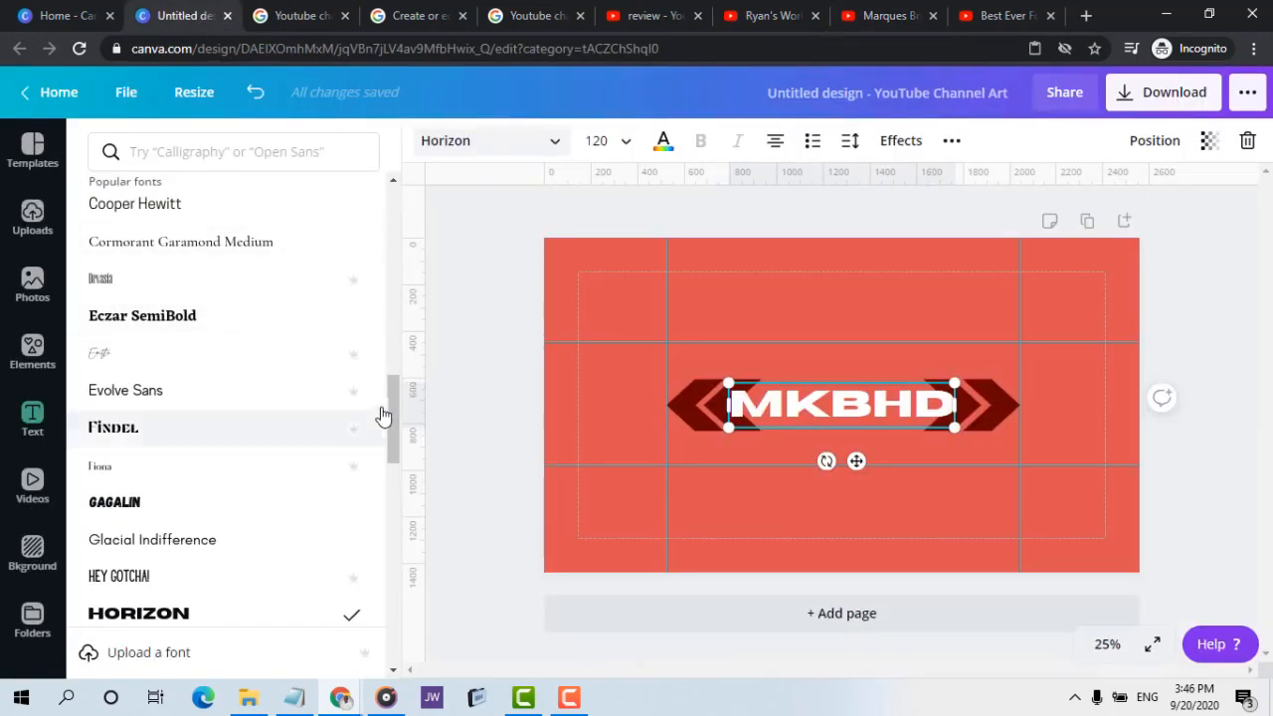
left_click_drag(391, 399, 397, 446)
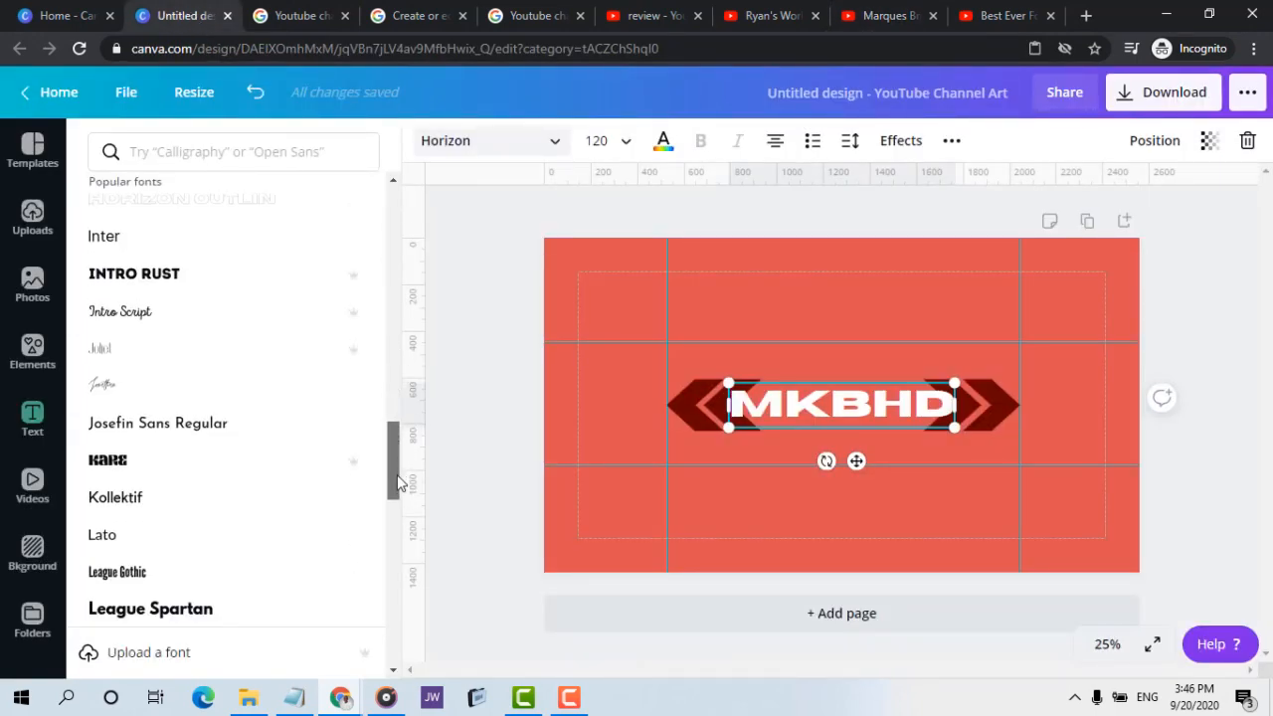
left_click(241, 277)
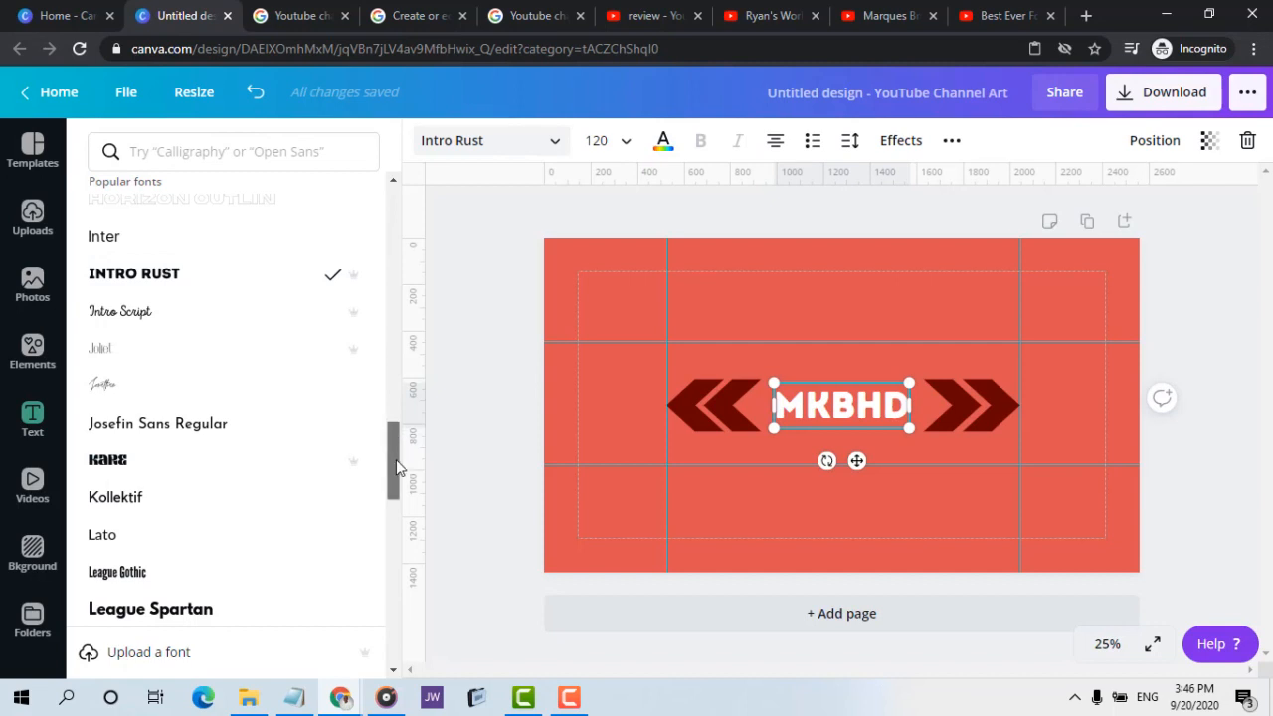
scroll(395, 472, "down", 2)
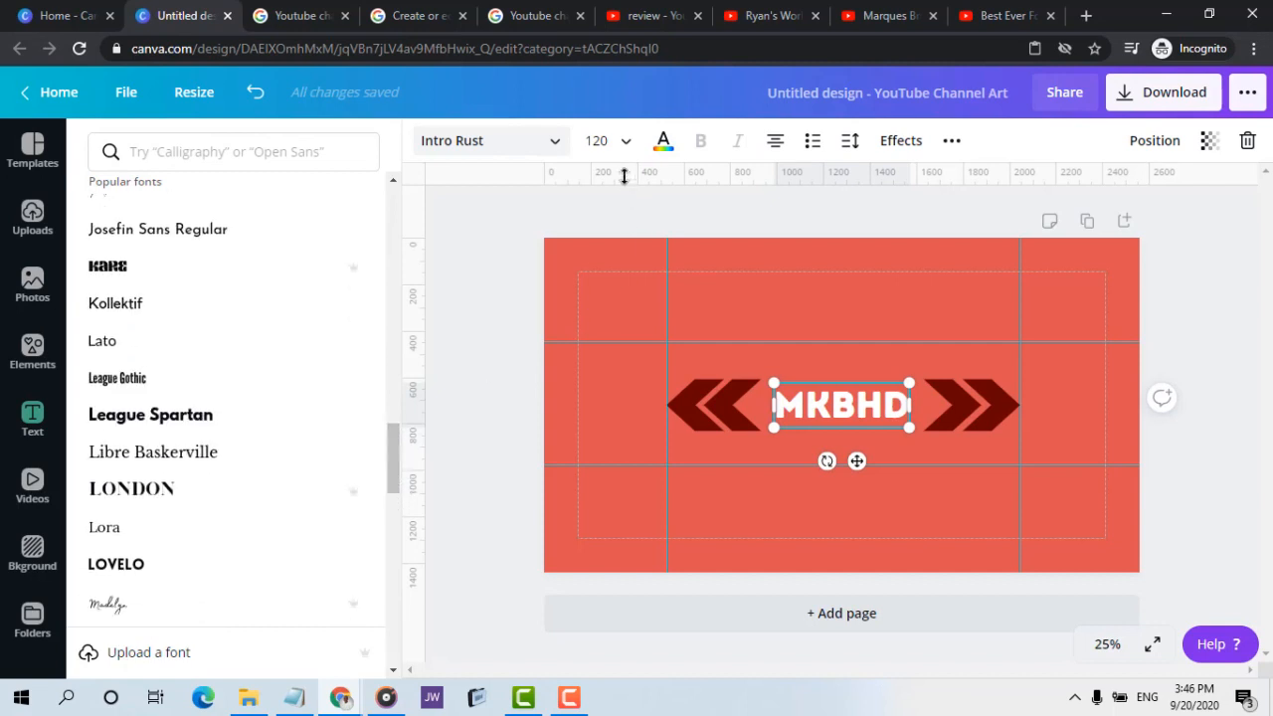
Enlarge the MKBHD heading to font size 164 and centre it between the two double chevrons
left_click(638, 143)
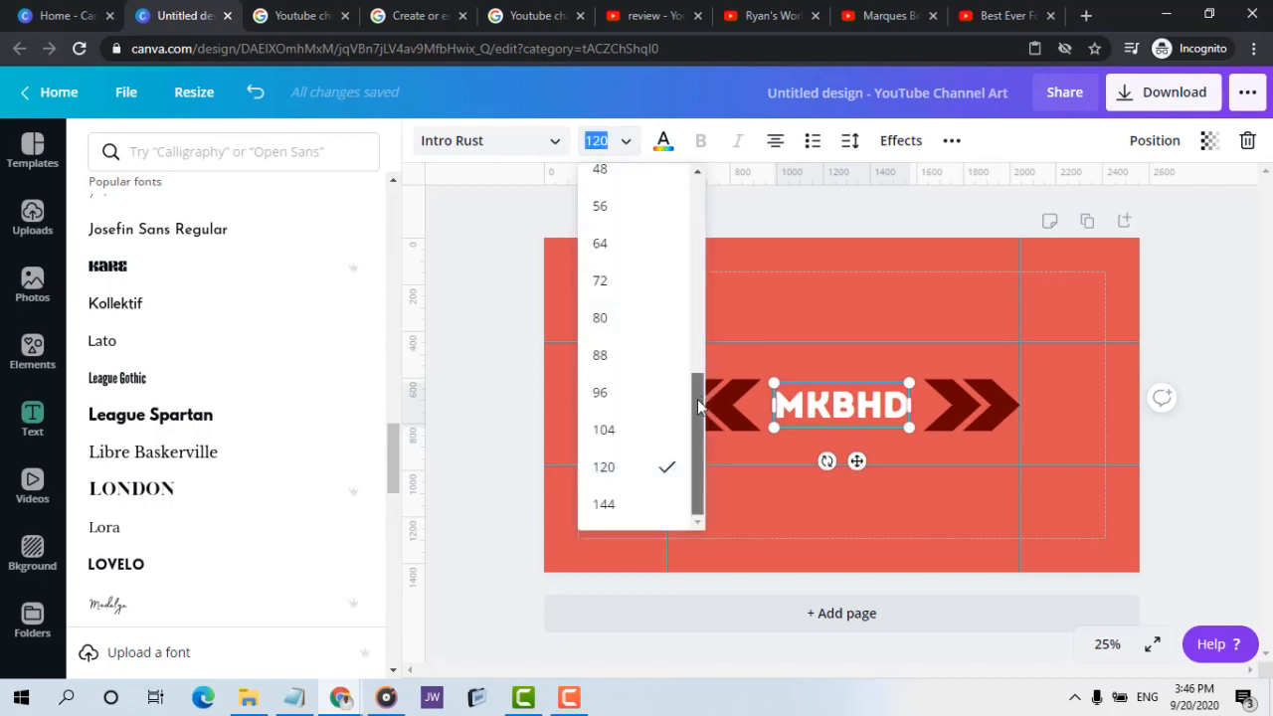
left_click(636, 516)
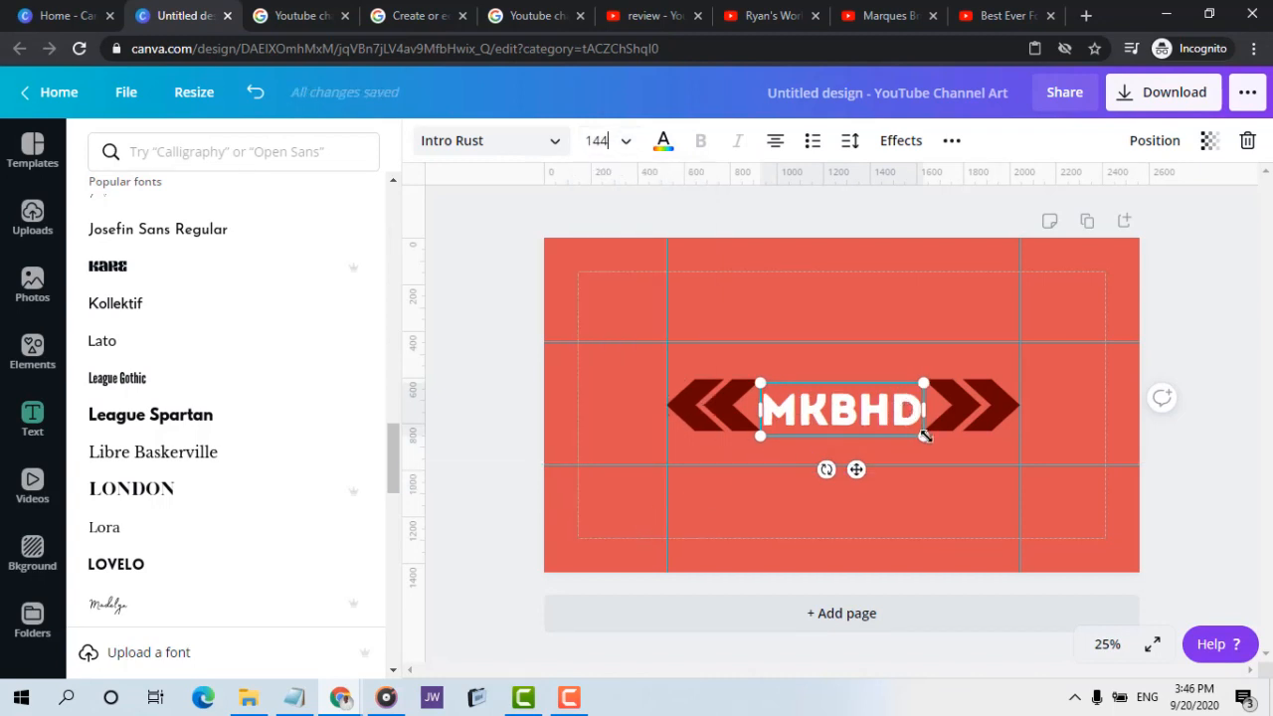
left_click_drag(925, 435, 935, 464)
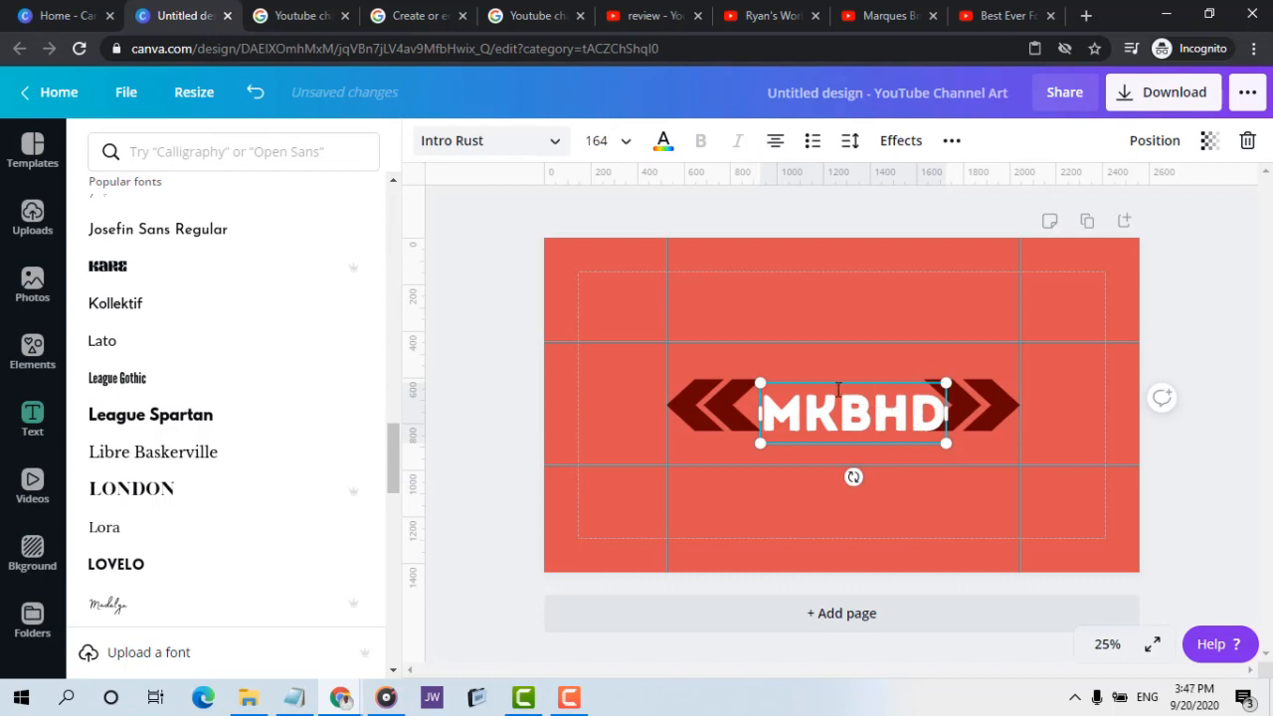
left_click_drag(848, 381, 835, 374)
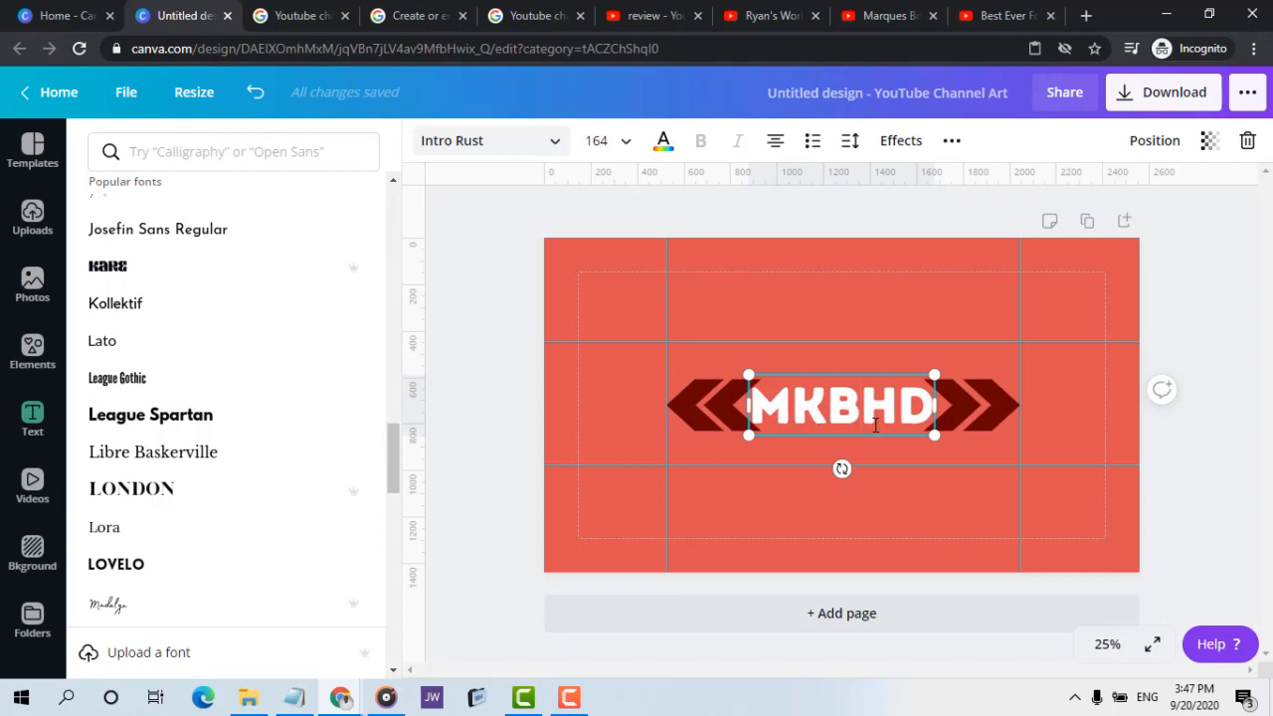
Move the left vertical guide to 498 px and shift both left-pointing chevrons outward so the outer one meets it
left_click(662, 439)
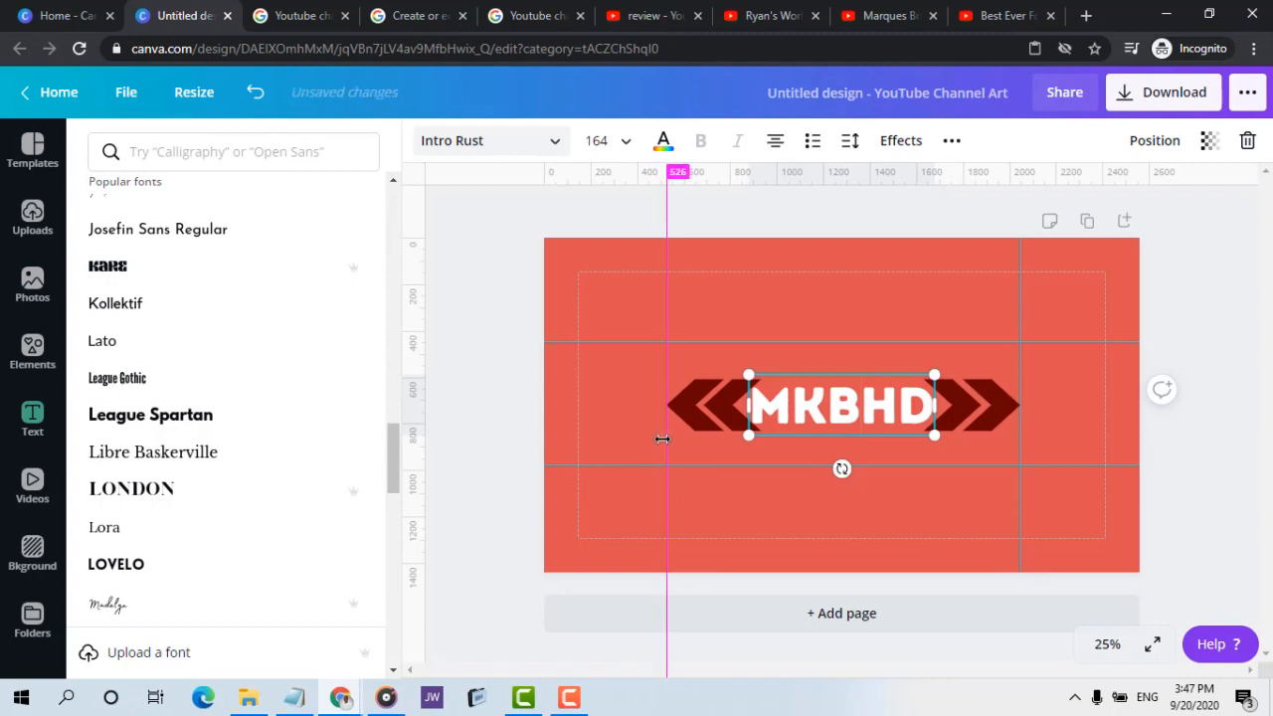
left_click_drag(662, 438, 661, 440)
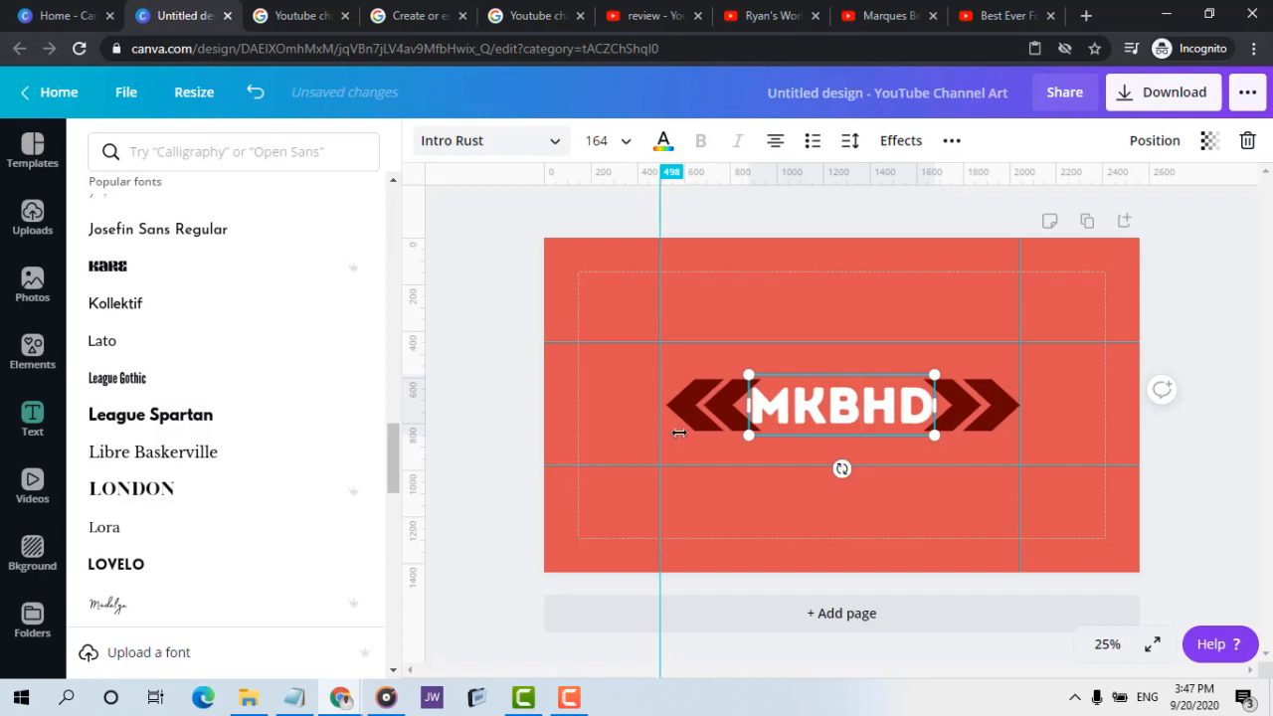
left_click(702, 400)
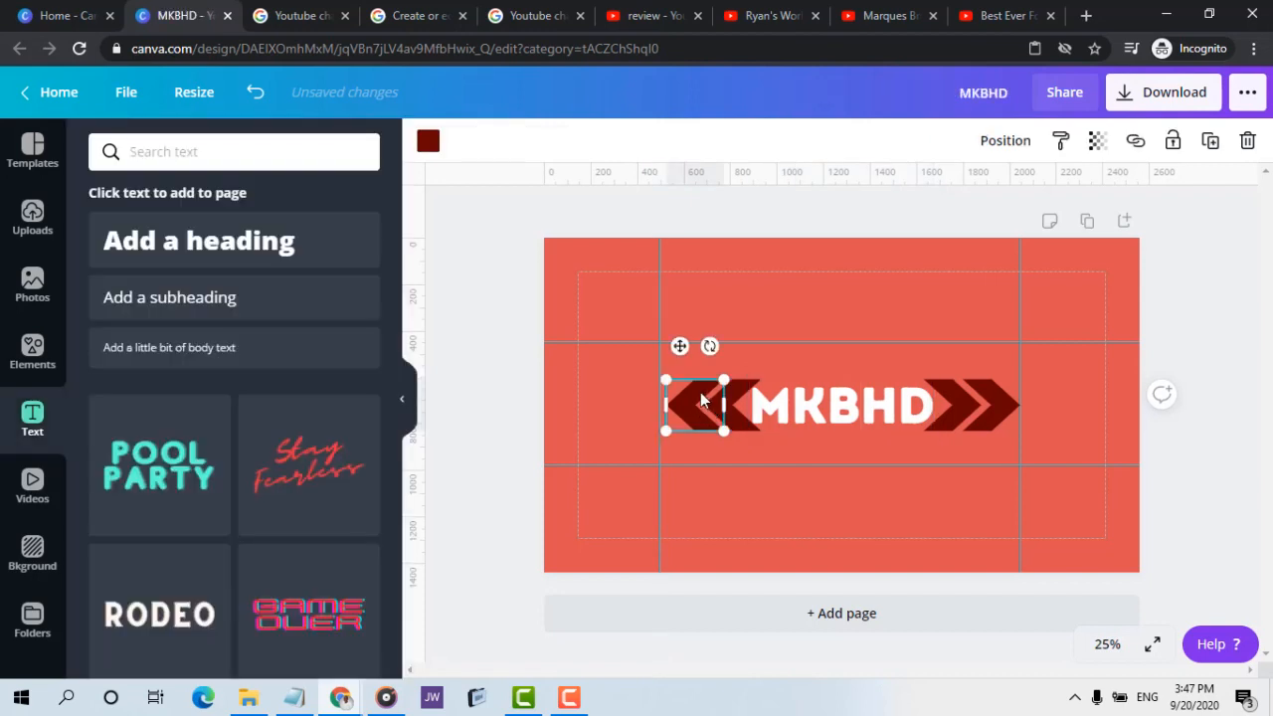
left_click_drag(702, 400, 729, 403)
left_click(733, 404)
left_click(942, 361)
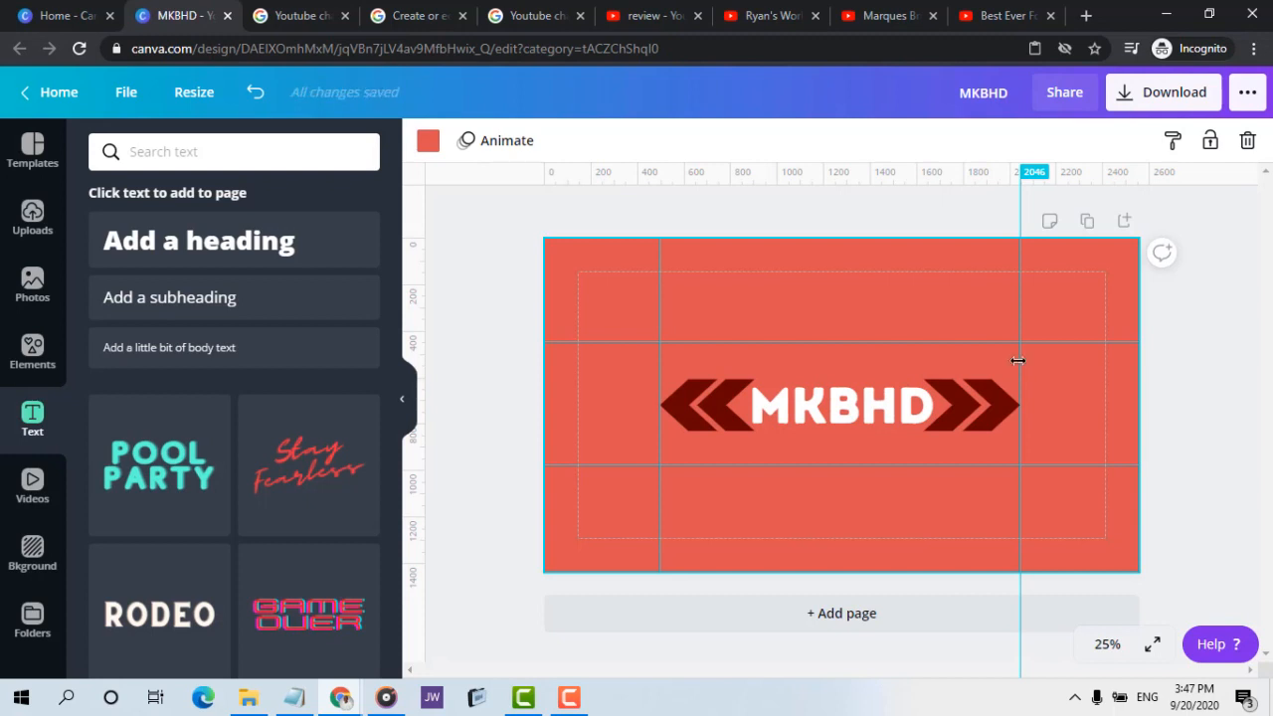
Check the chevrons' bottom alignment against a temporary horizontal guide at 830 px, and remove that guide
left_click(958, 403)
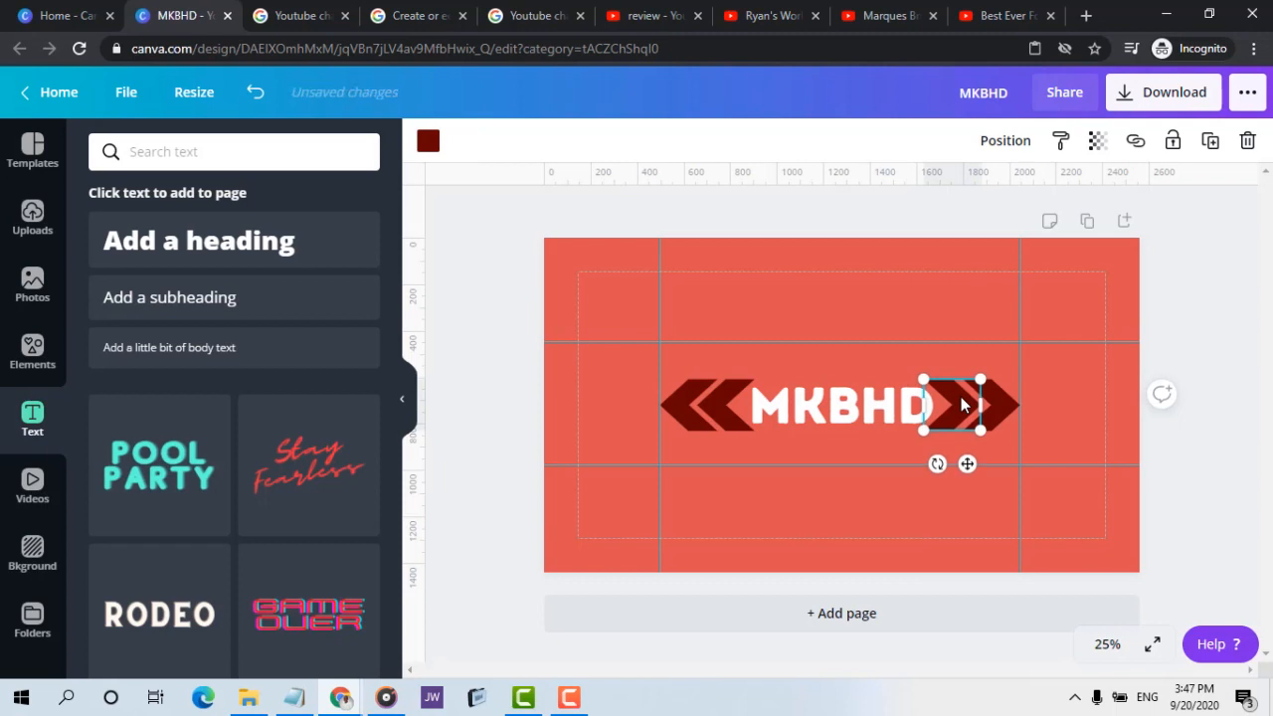
left_click_drag(961, 397, 997, 399)
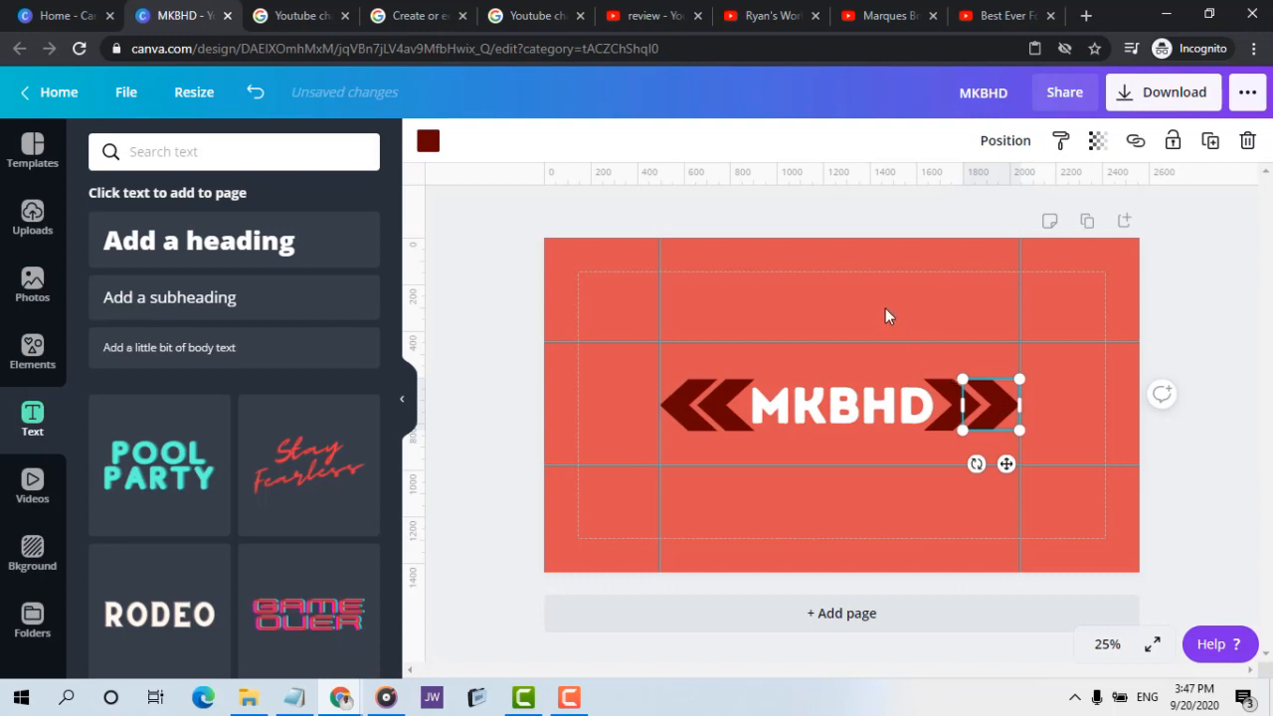
left_click_drag(836, 176, 858, 431)
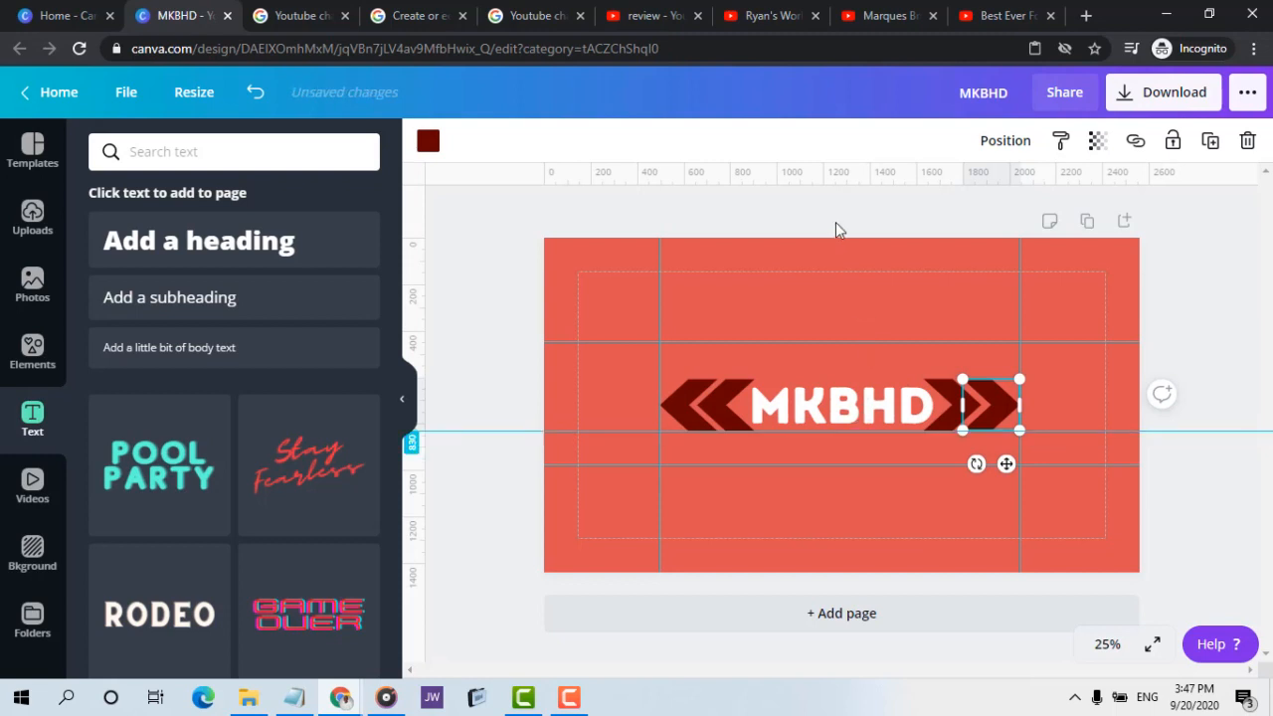
left_click(835, 222)
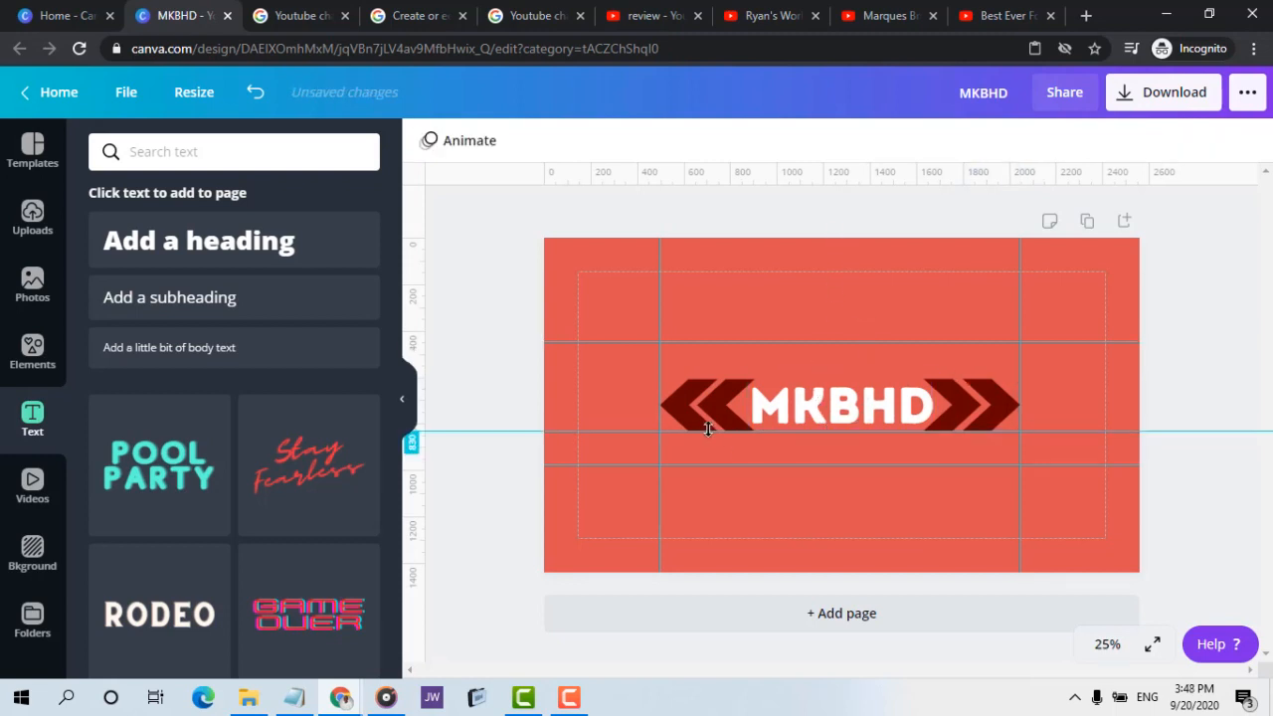
left_click_drag(679, 432, 699, 170)
Check the Marques Brownlee banner for its tagline, add a subheading to the design and clear its placeholder text
left_click(881, 15)
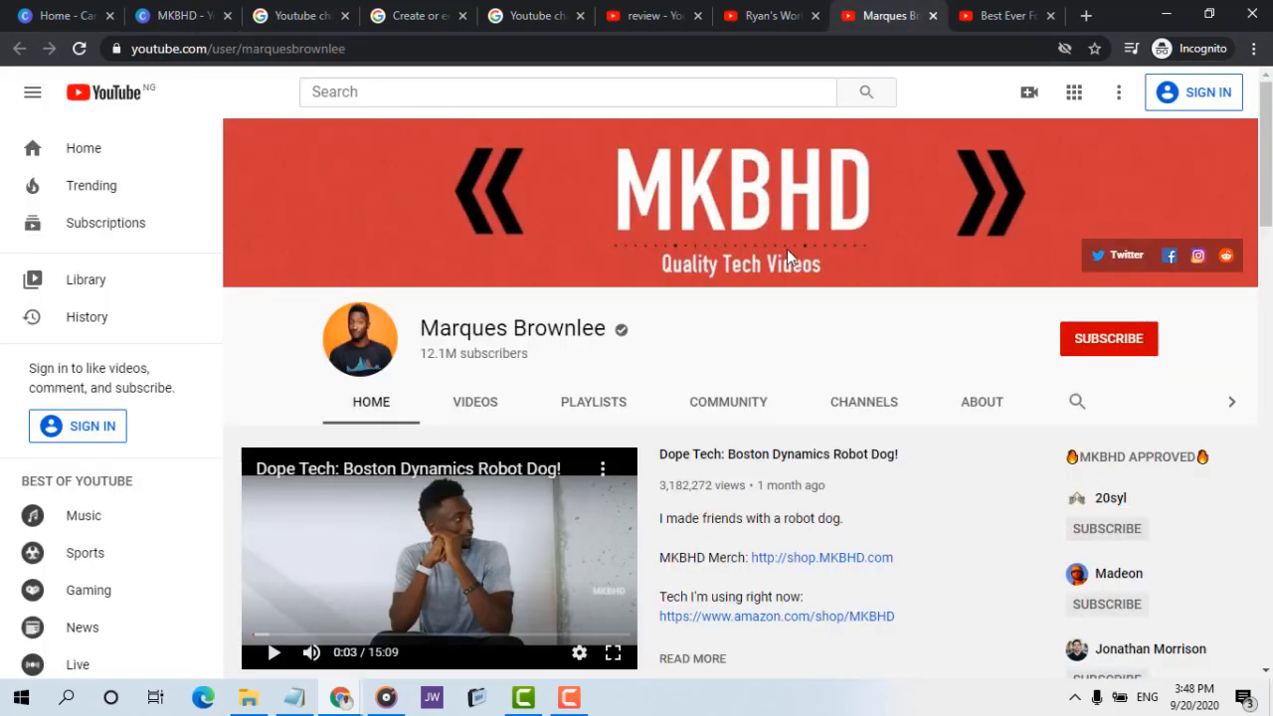
left_click(179, 15)
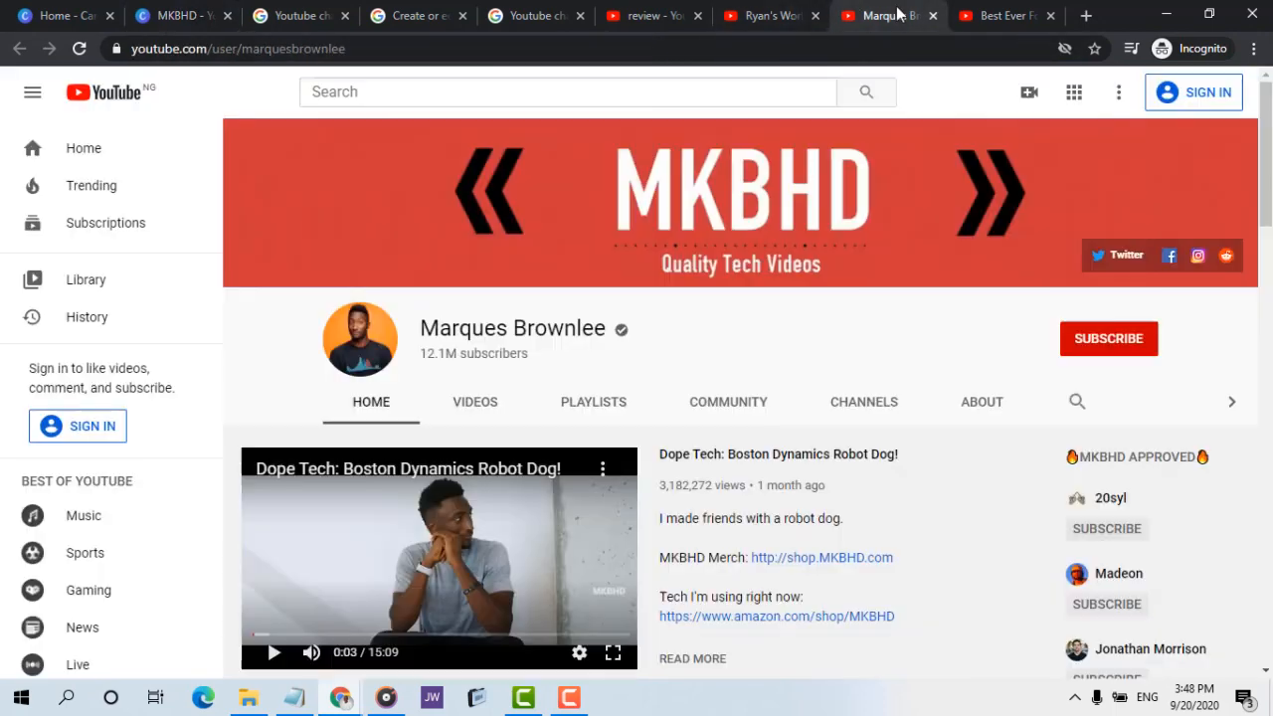
left_click(895, 14)
left_click(184, 15)
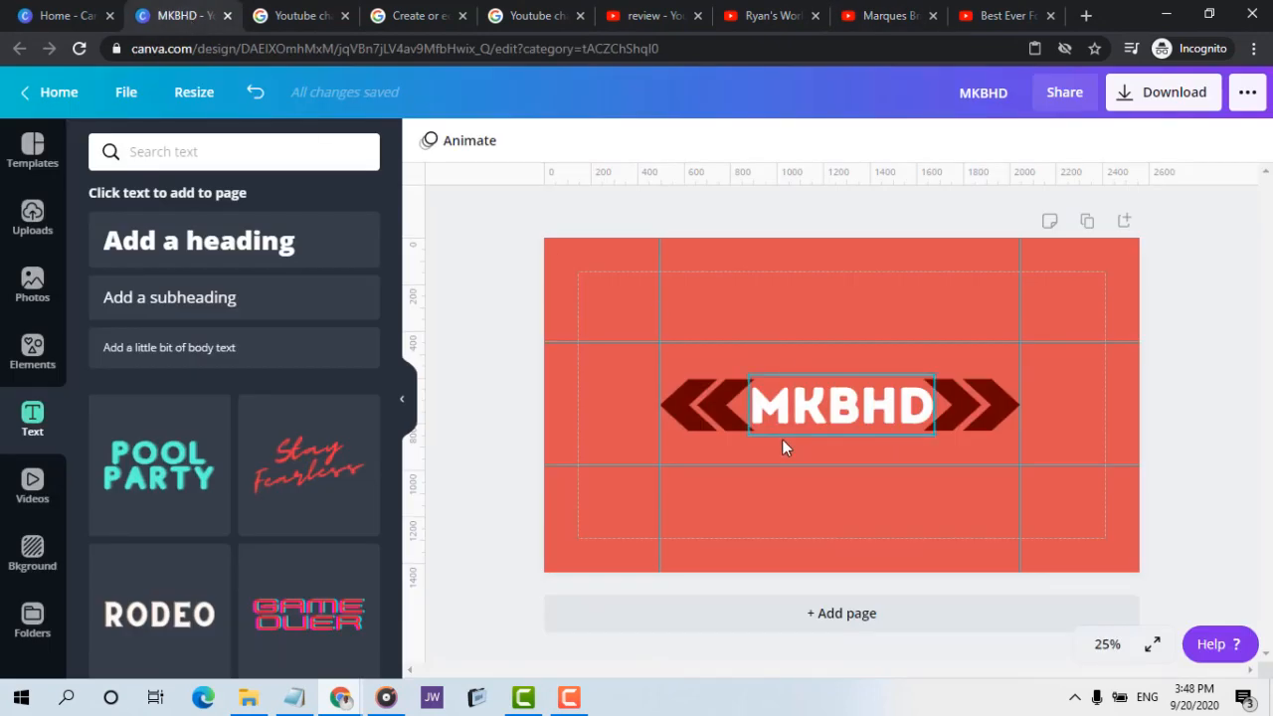
left_click(889, 15)
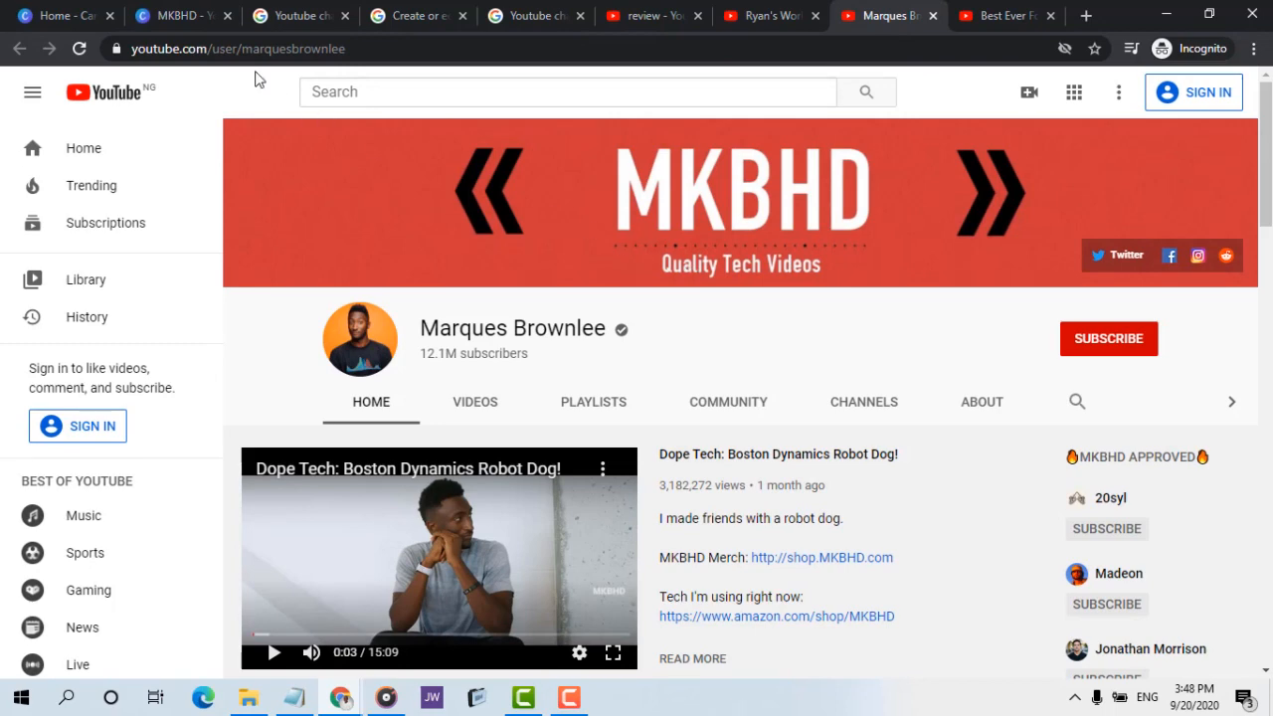
left_click(171, 15)
left_click(241, 314)
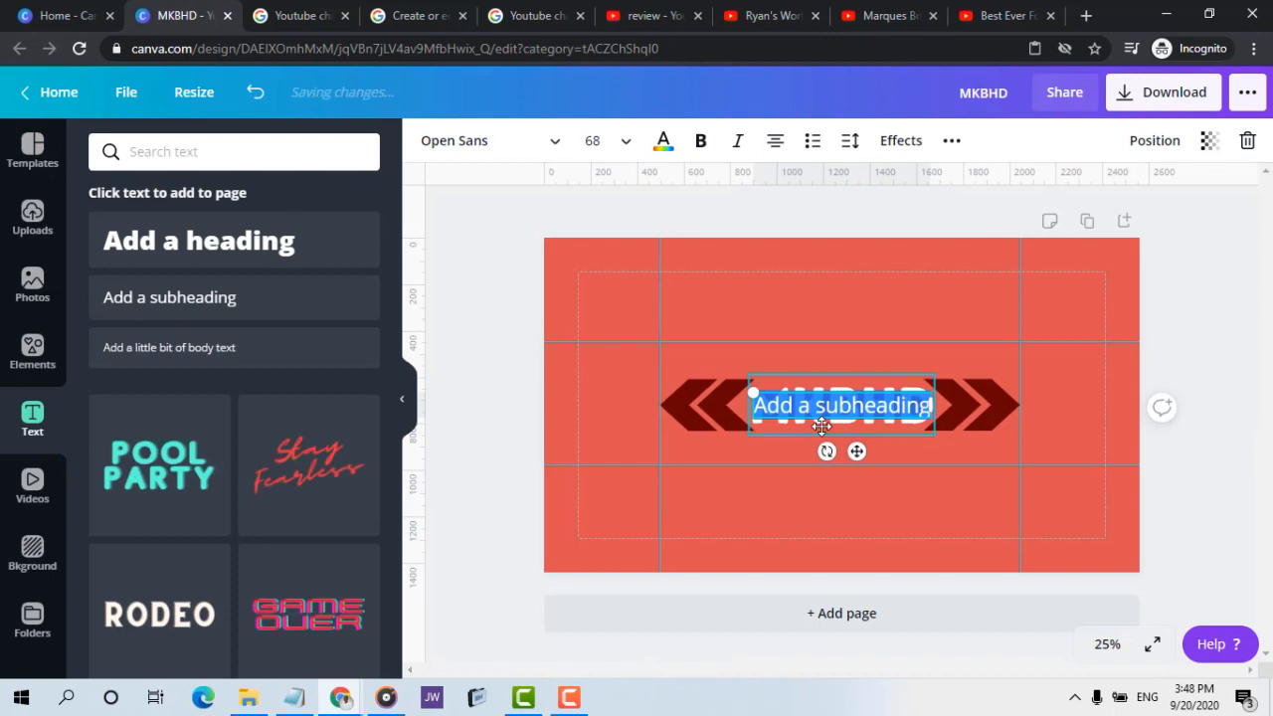
key("BackSpace")
type("qUALITY")
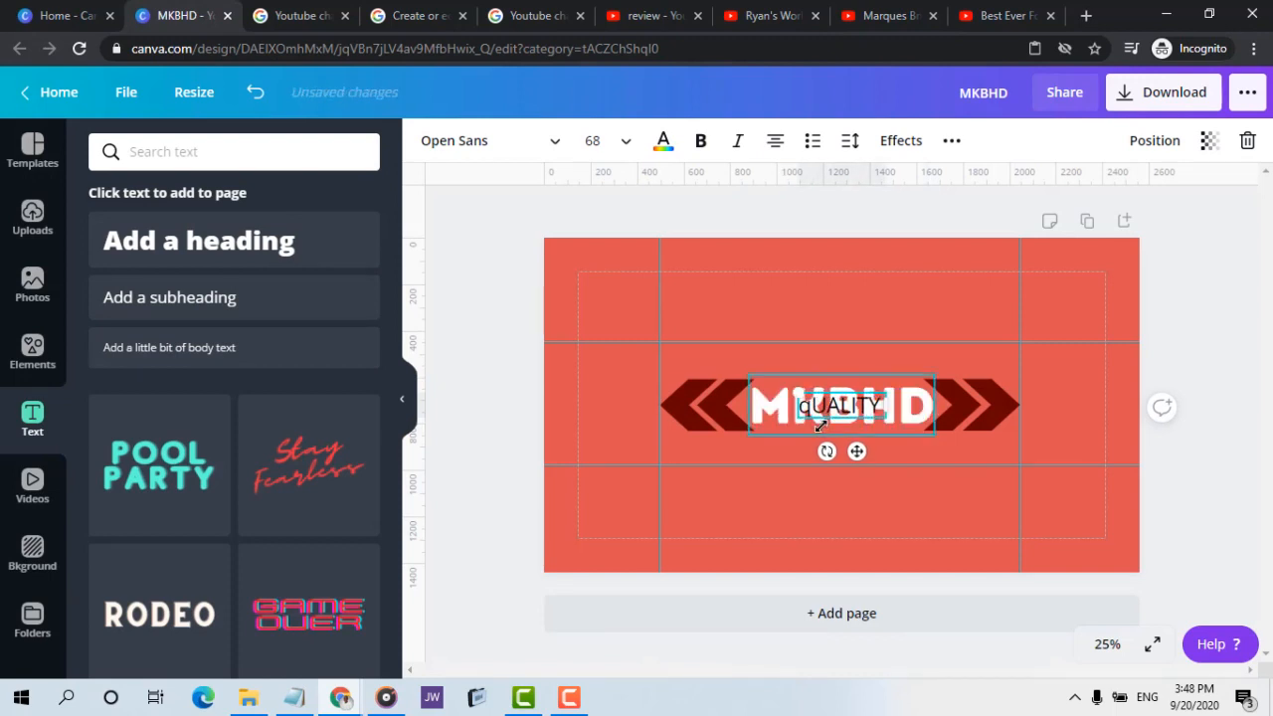
type(" tE")
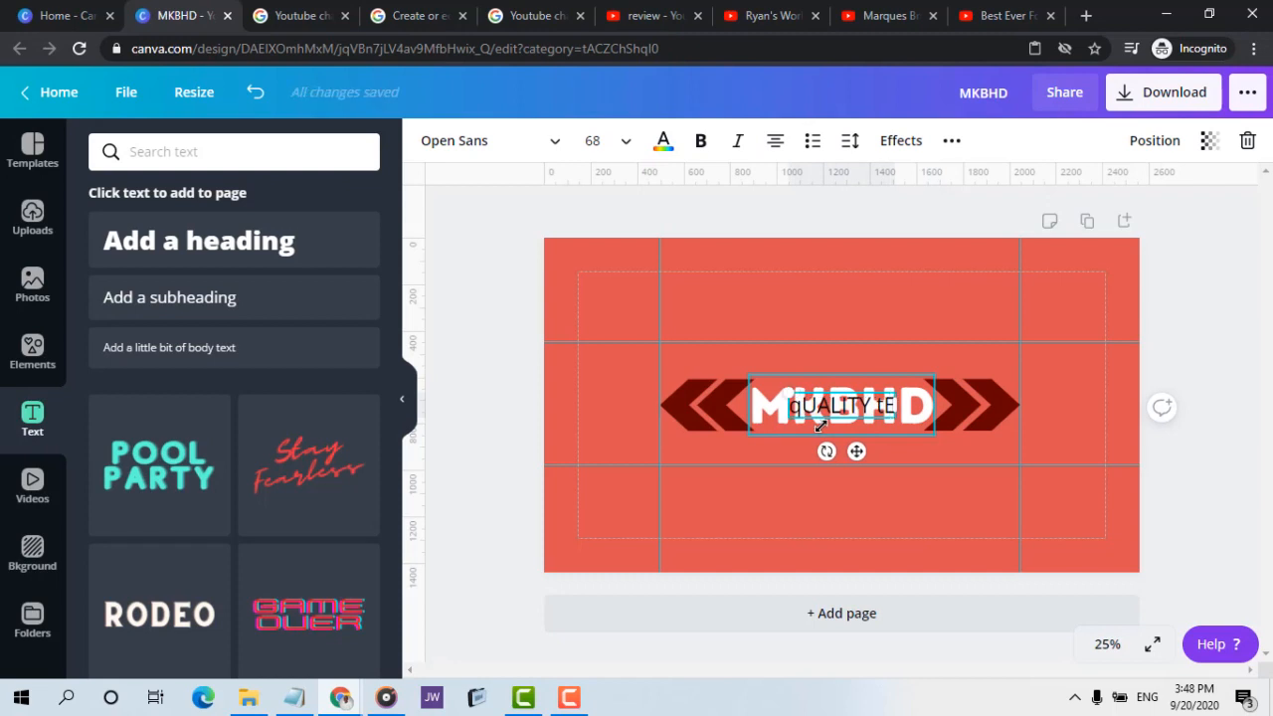
key("ctrl+a")
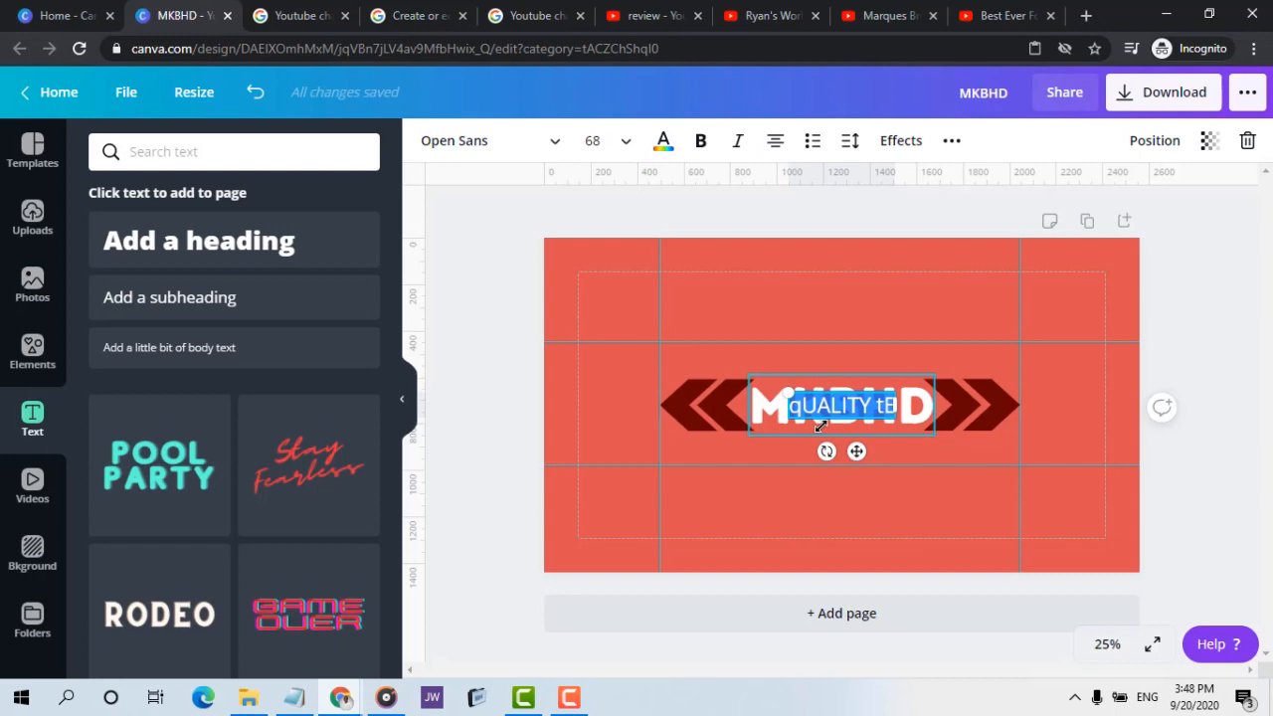
key("BackSpace")
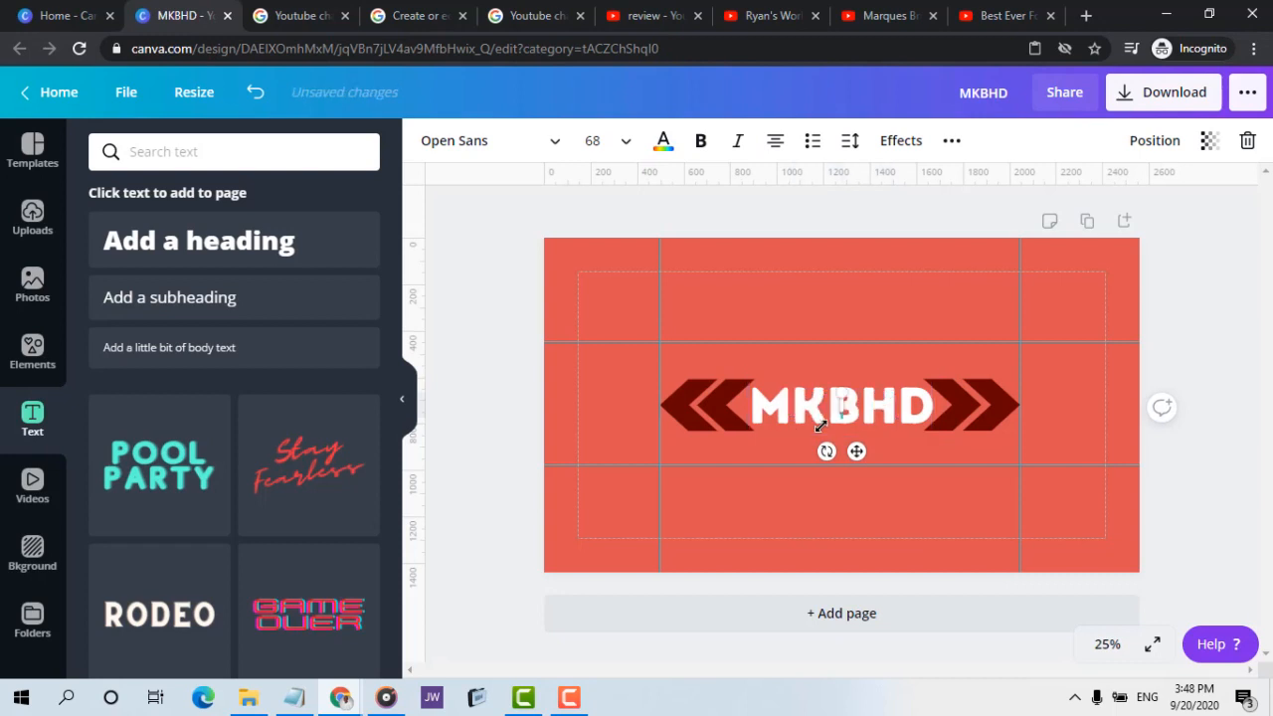
Enter the tagline "Quality Tech Videos" in the subheading and place it centred directly beneath the MKBHD heading
type("Qual")
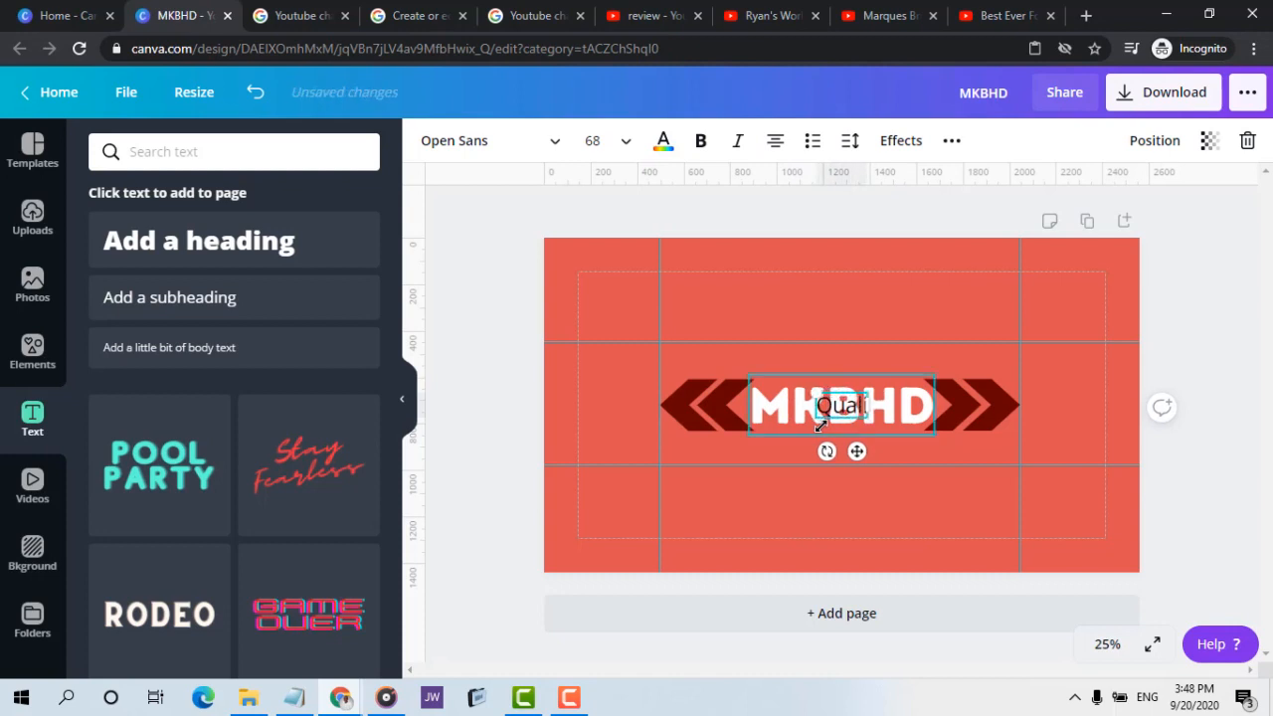
type("ity Te")
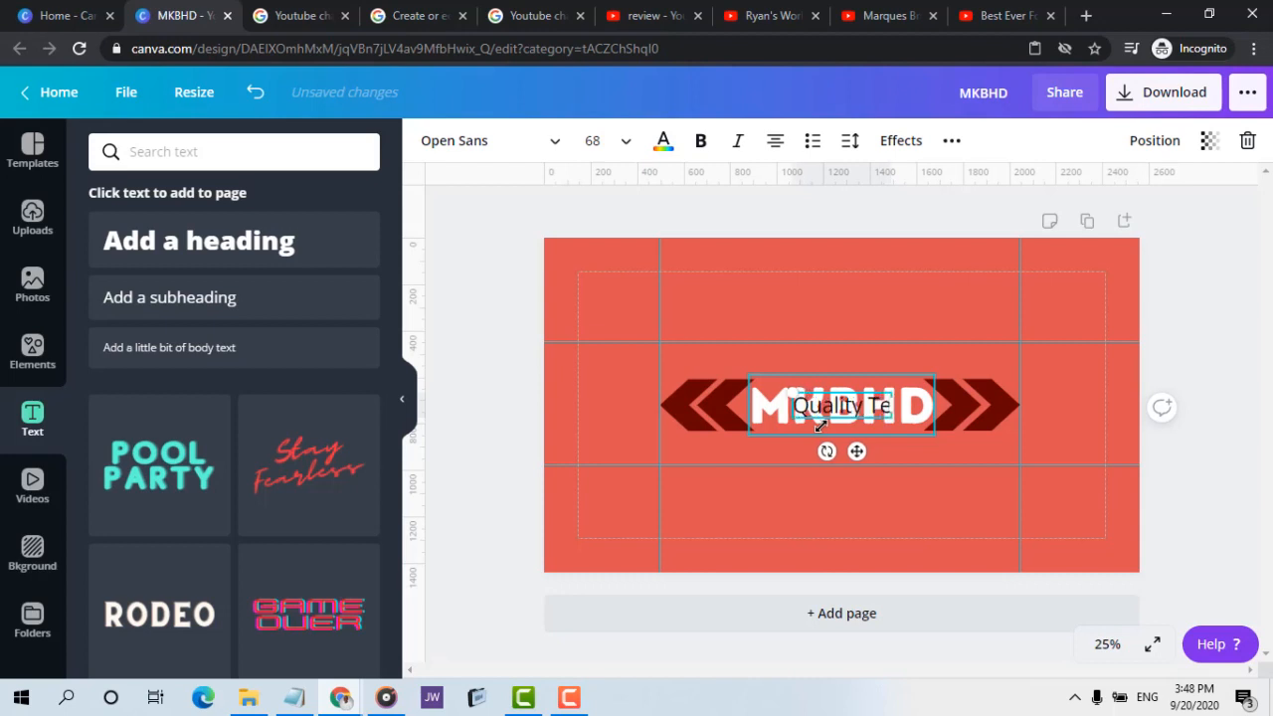
type("ch")
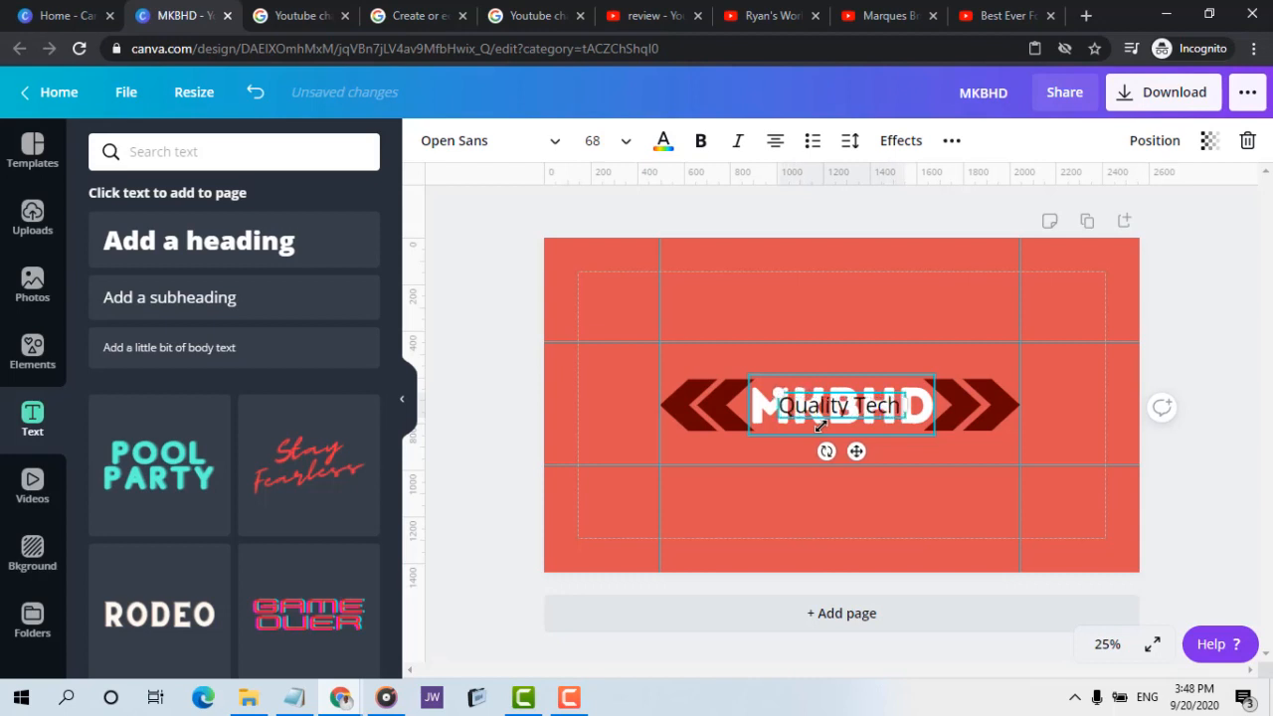
type(" Video")
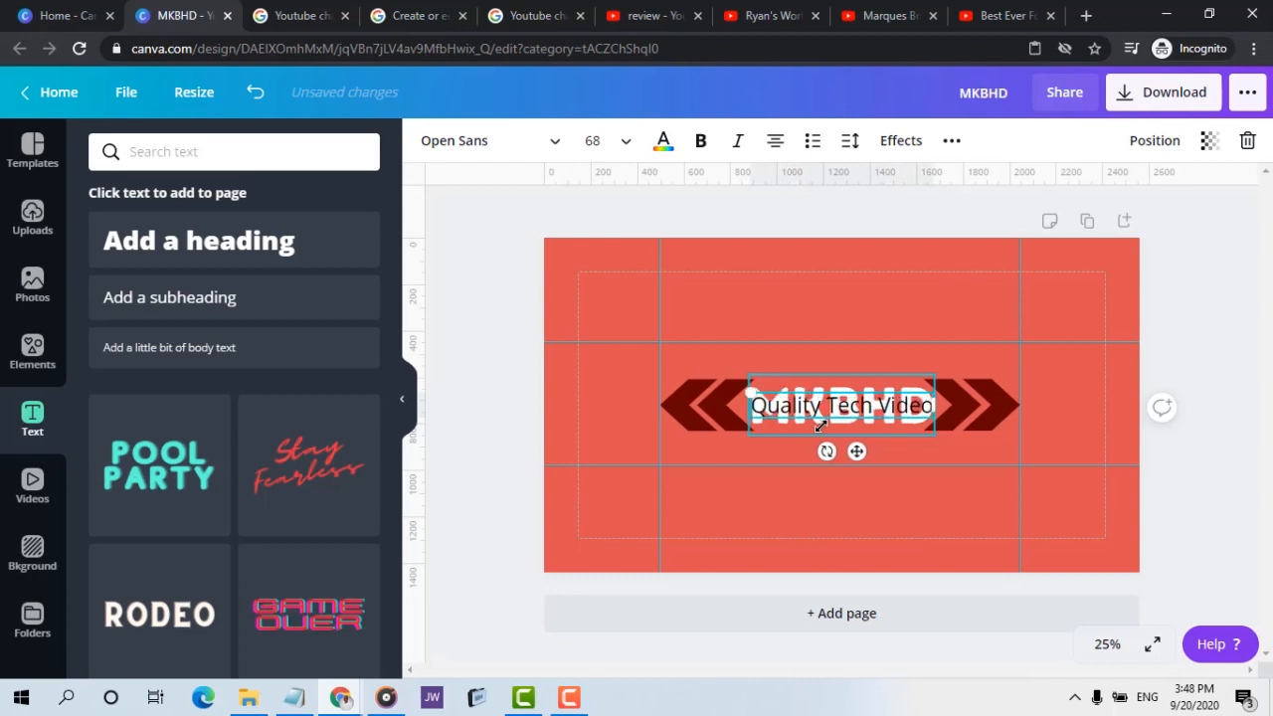
type("s")
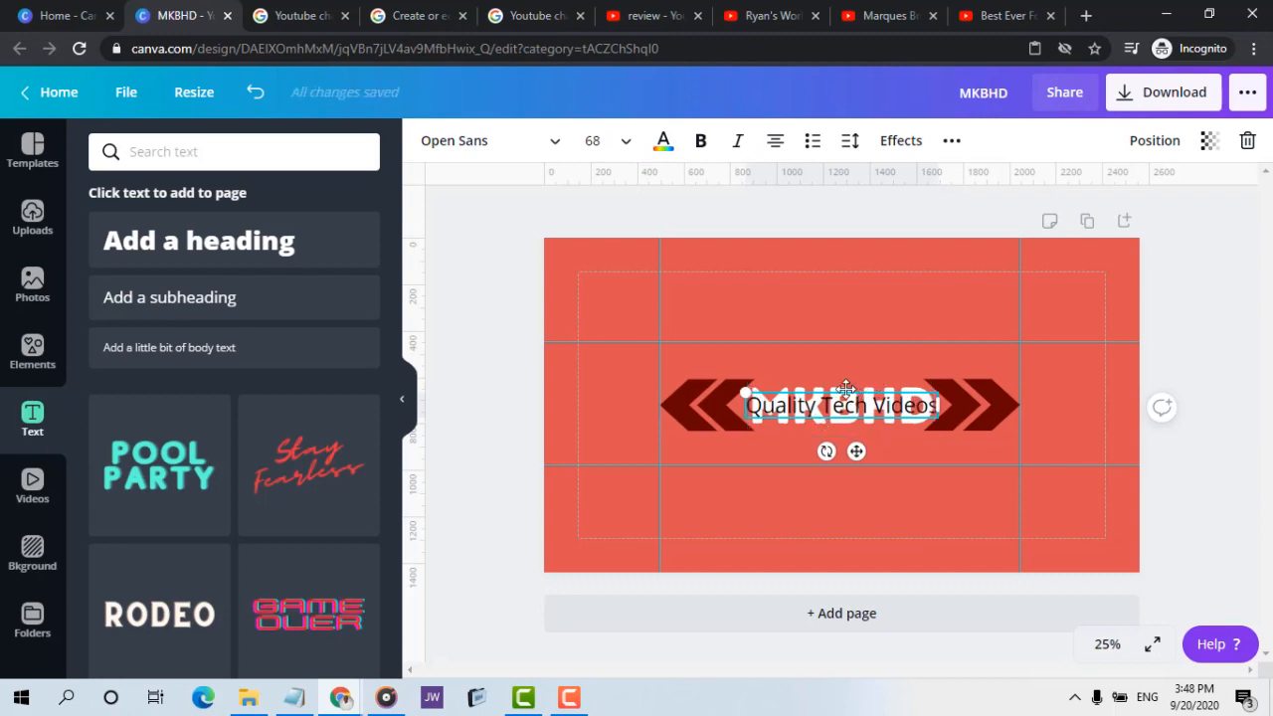
left_click_drag(847, 393, 845, 406)
left_click_drag(842, 434, 846, 432)
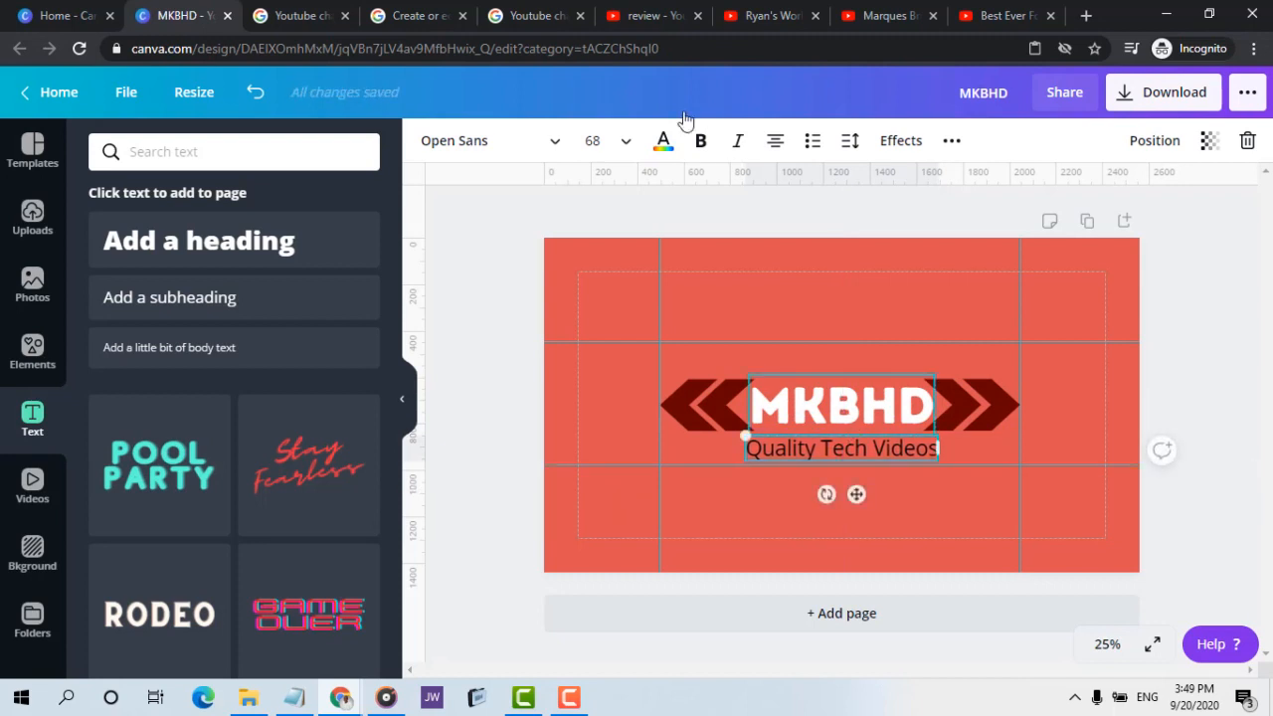
Set the tagline's font size to 48 and its font to League Gothic, using the Marques Brownlee banner as reference
left_click(623, 145)
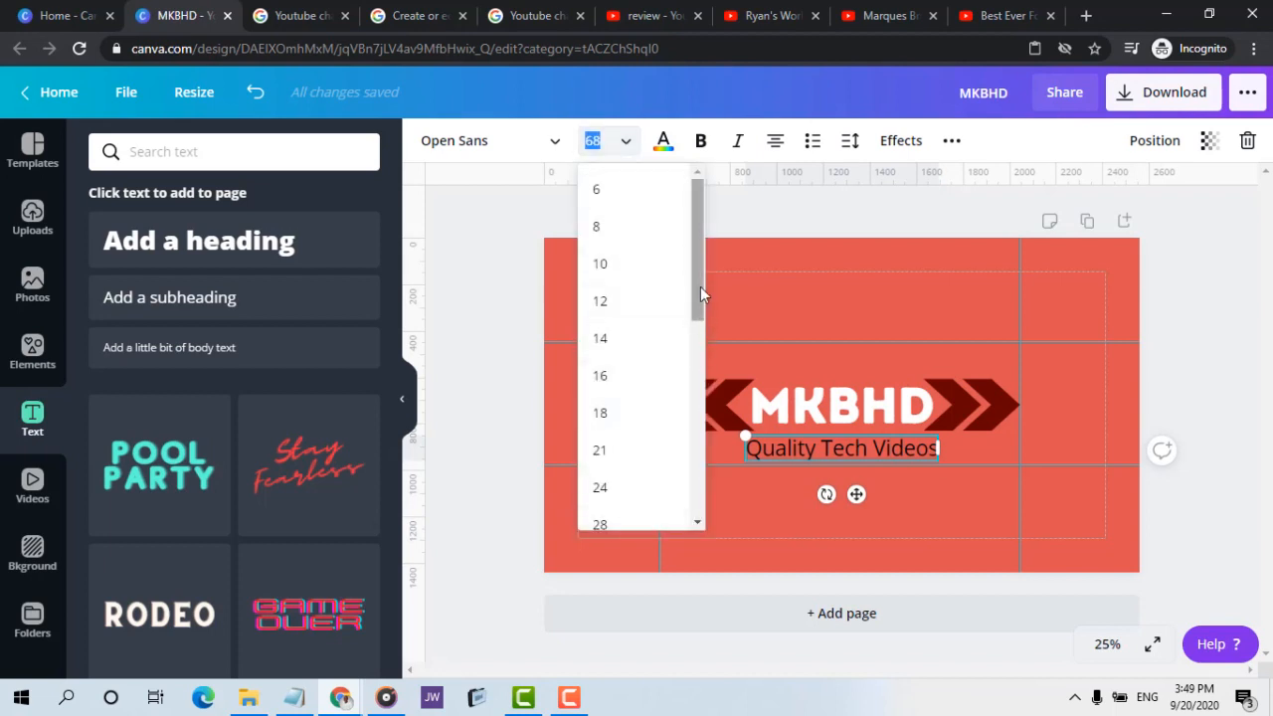
left_click_drag(700, 286, 700, 410)
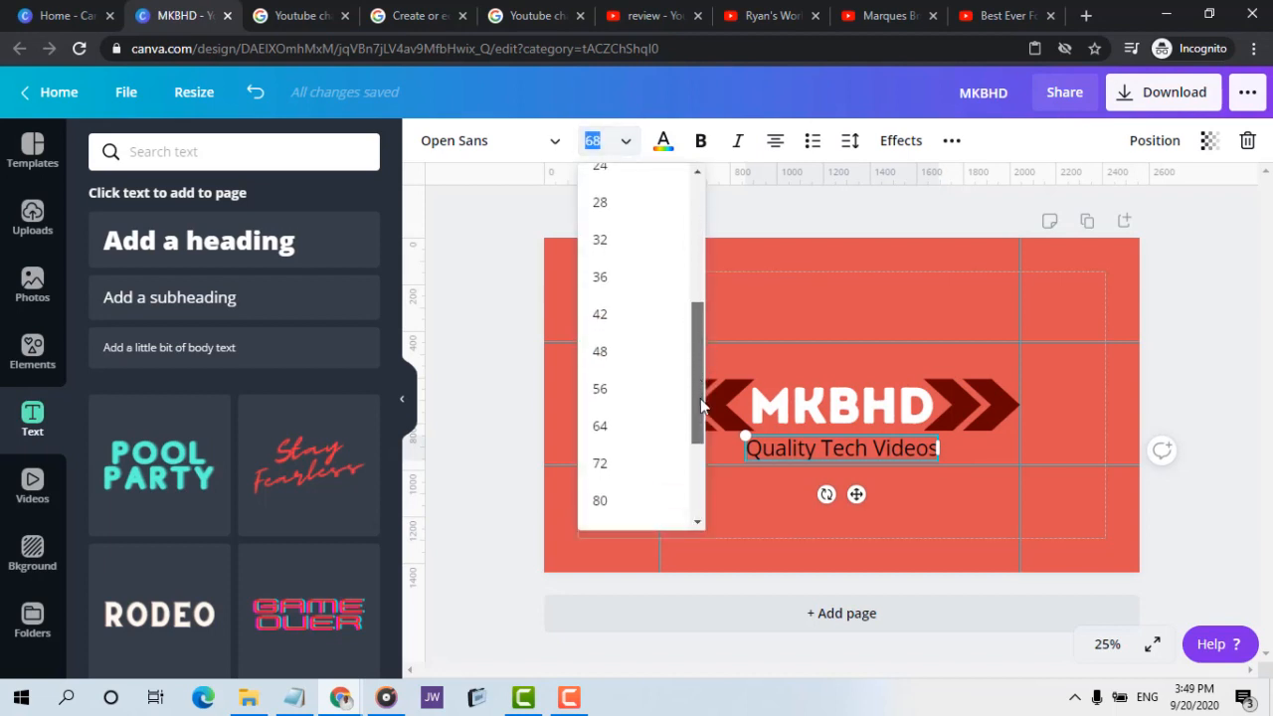
left_click(615, 352)
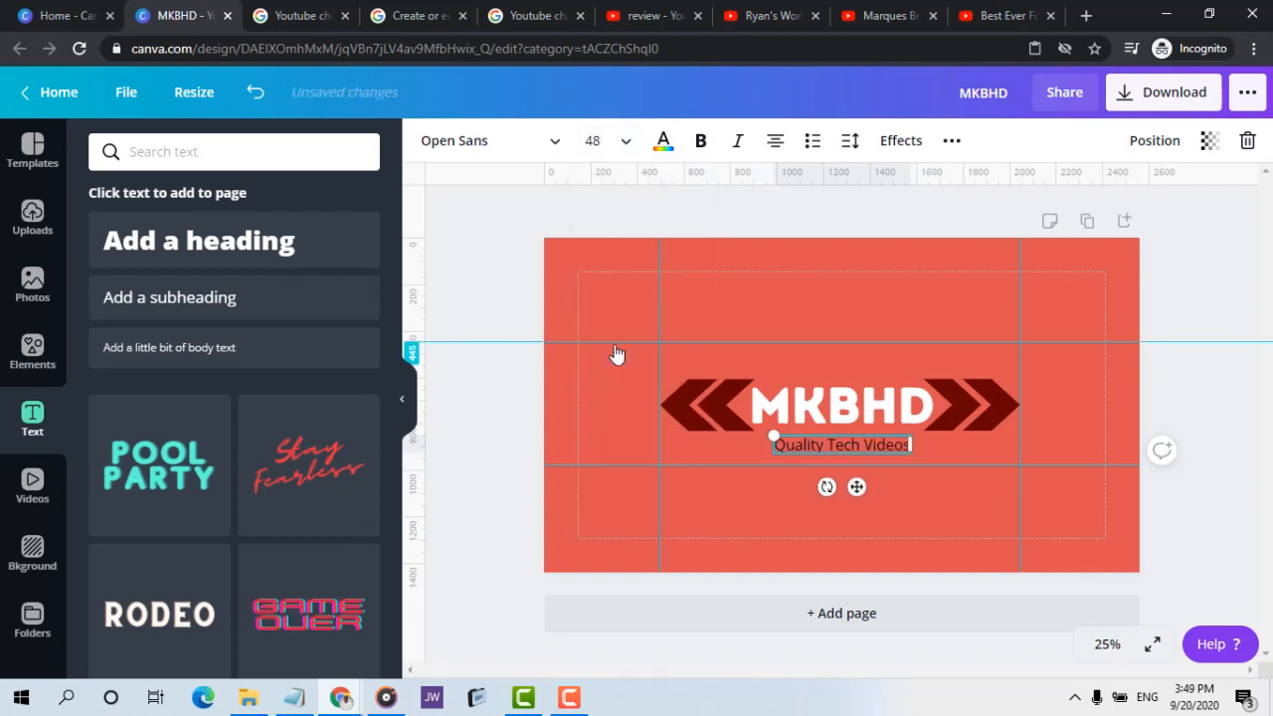
left_click(507, 142)
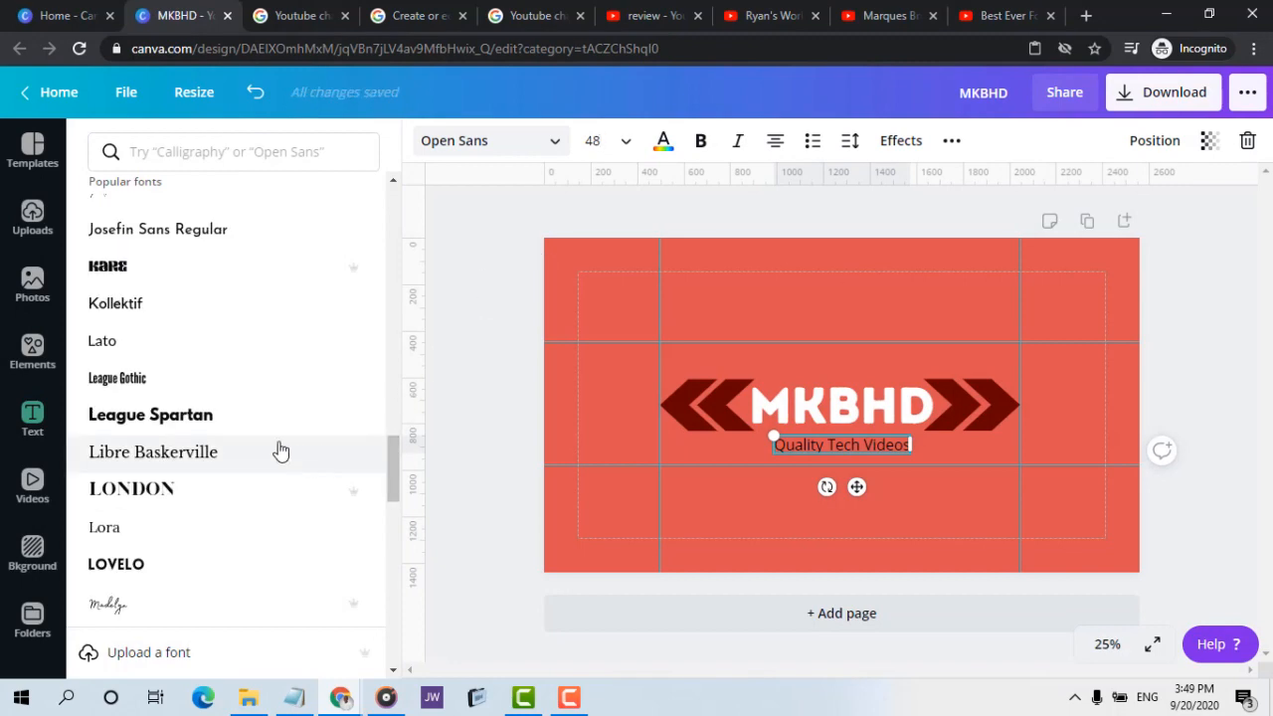
left_click(214, 386)
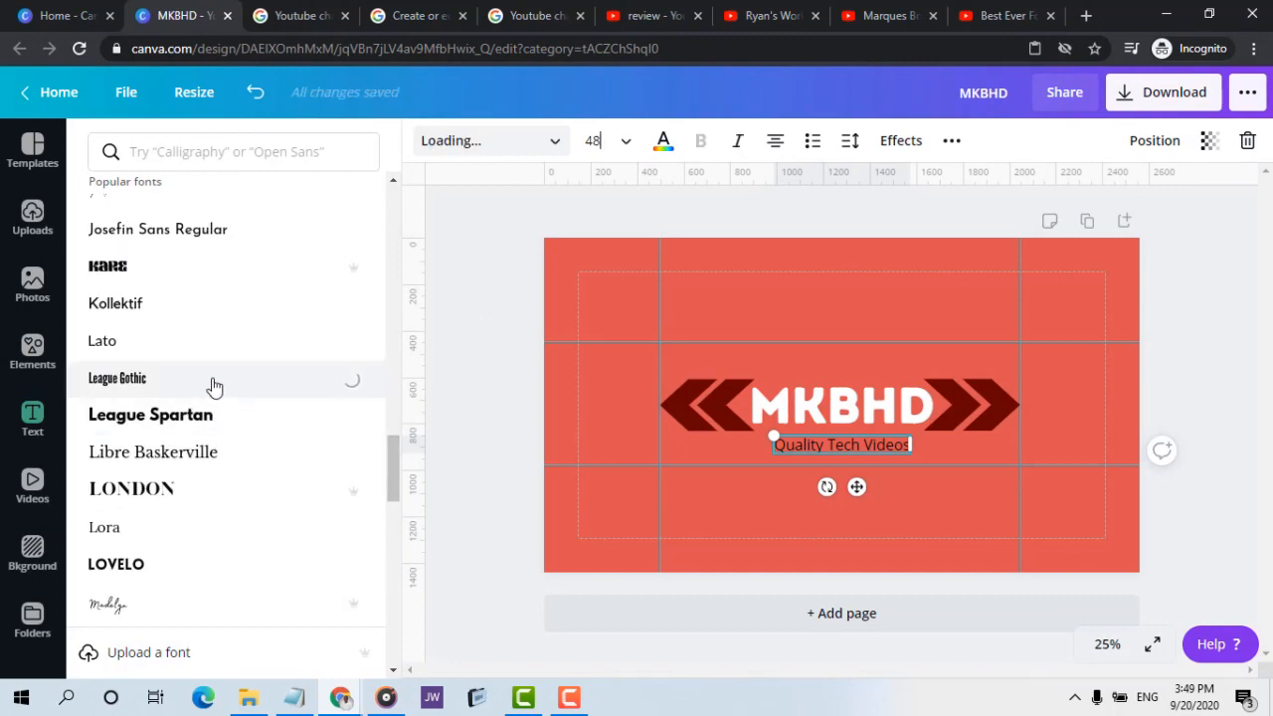
left_click(891, 15)
left_click(210, 21)
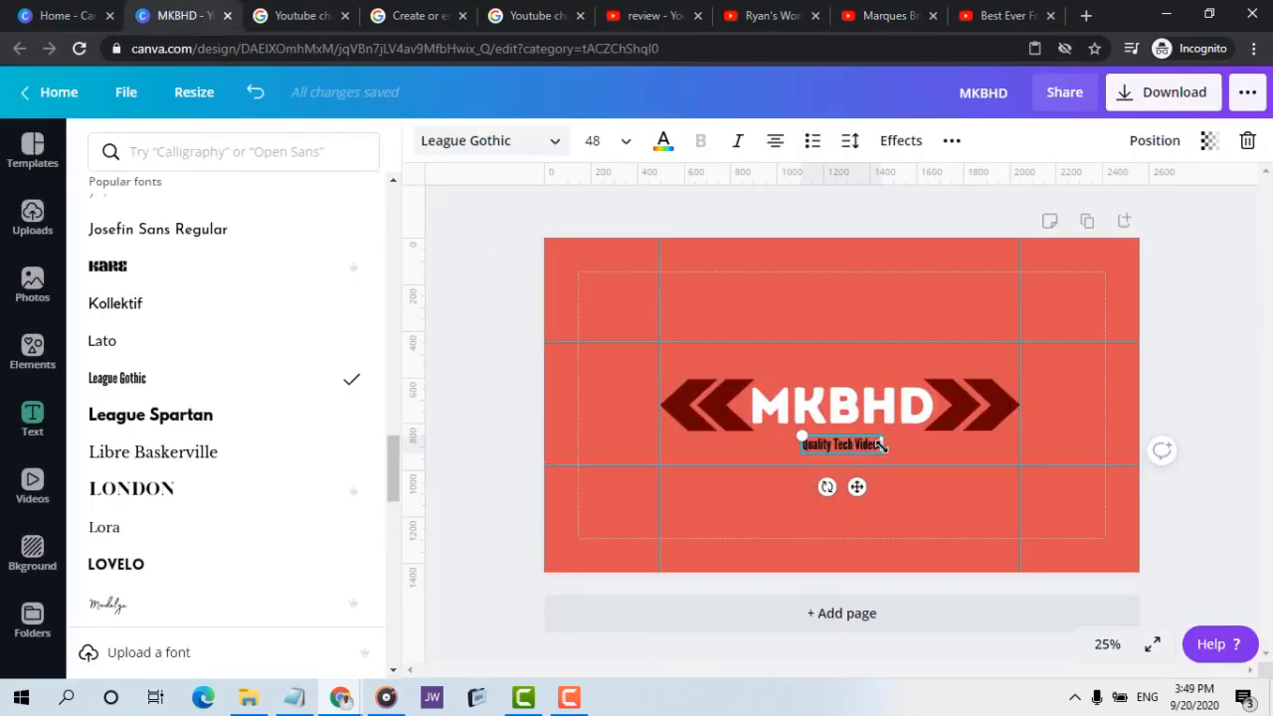
left_click(935, 341)
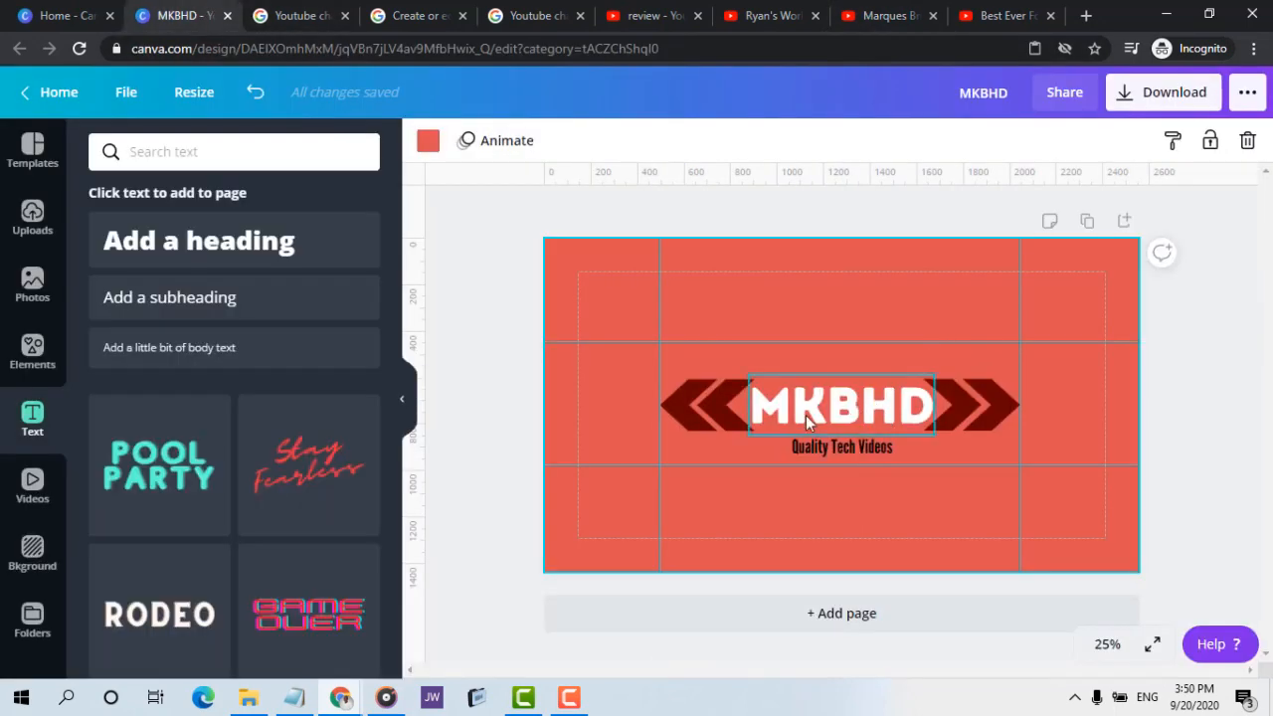
Check the Marques Brownlee banner for the dotted line between its heading and tagline
left_click(945, 215)
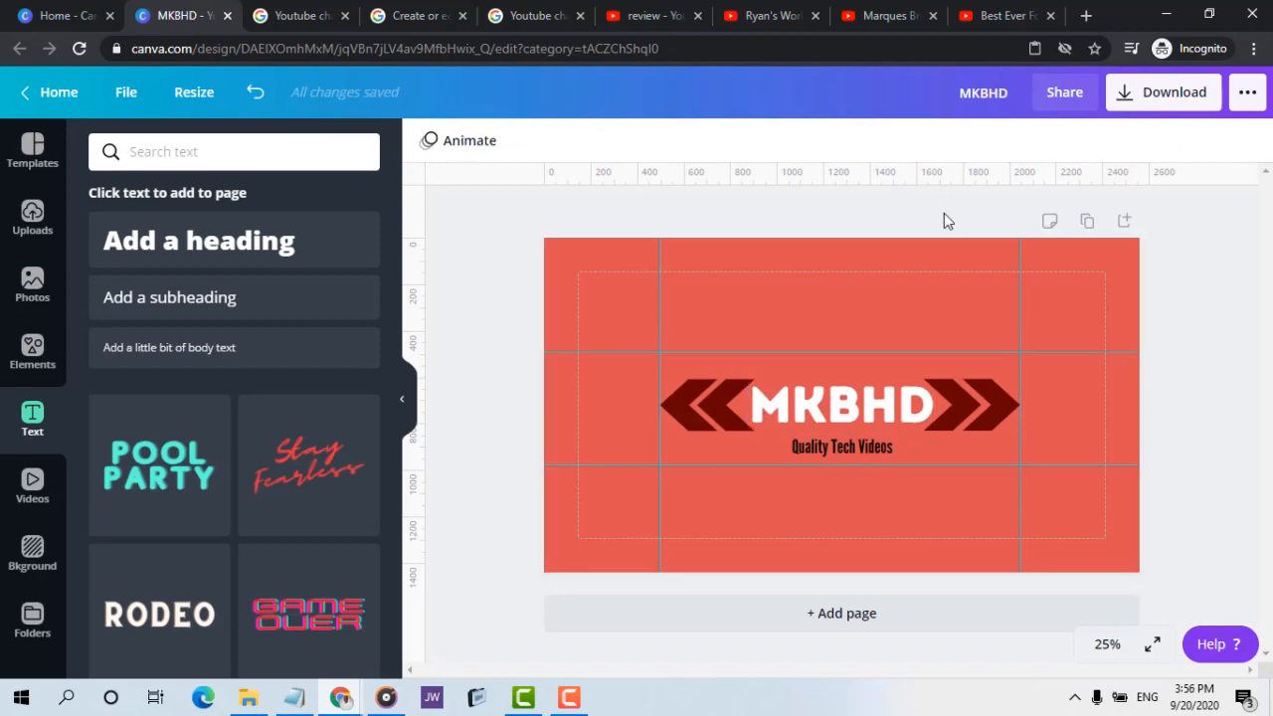
left_click(909, 12)
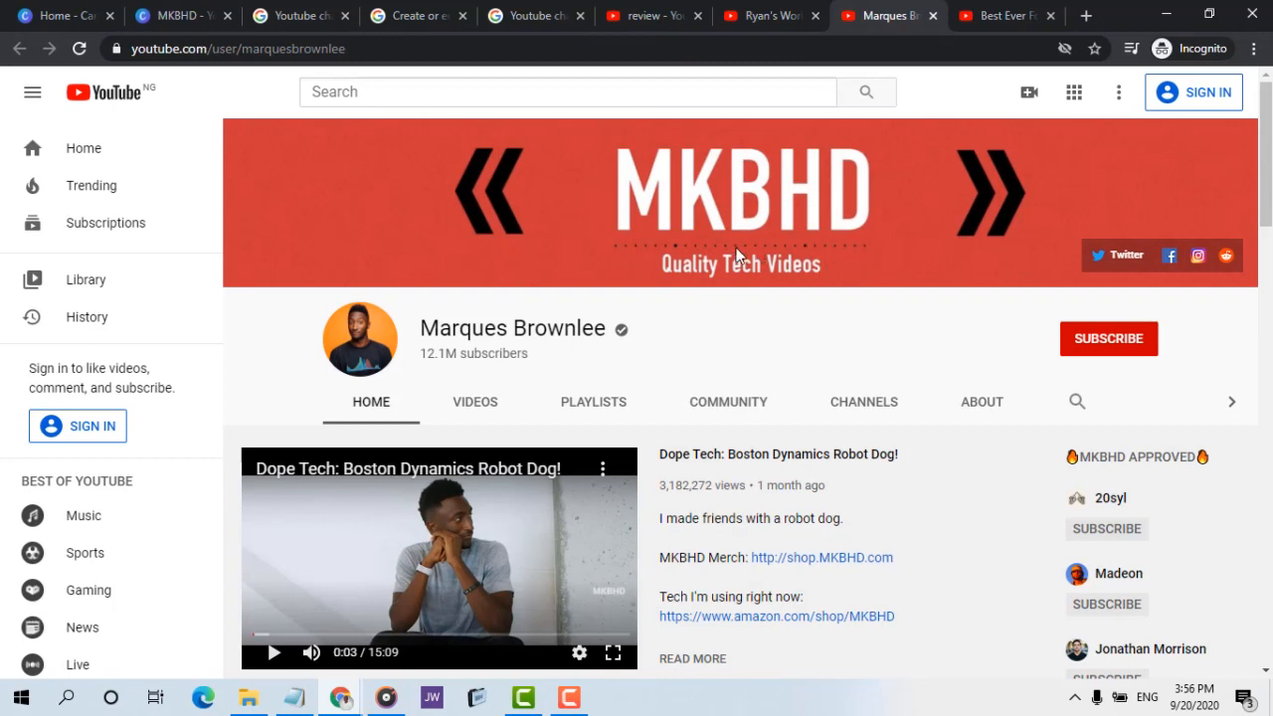
left_click(140, 10)
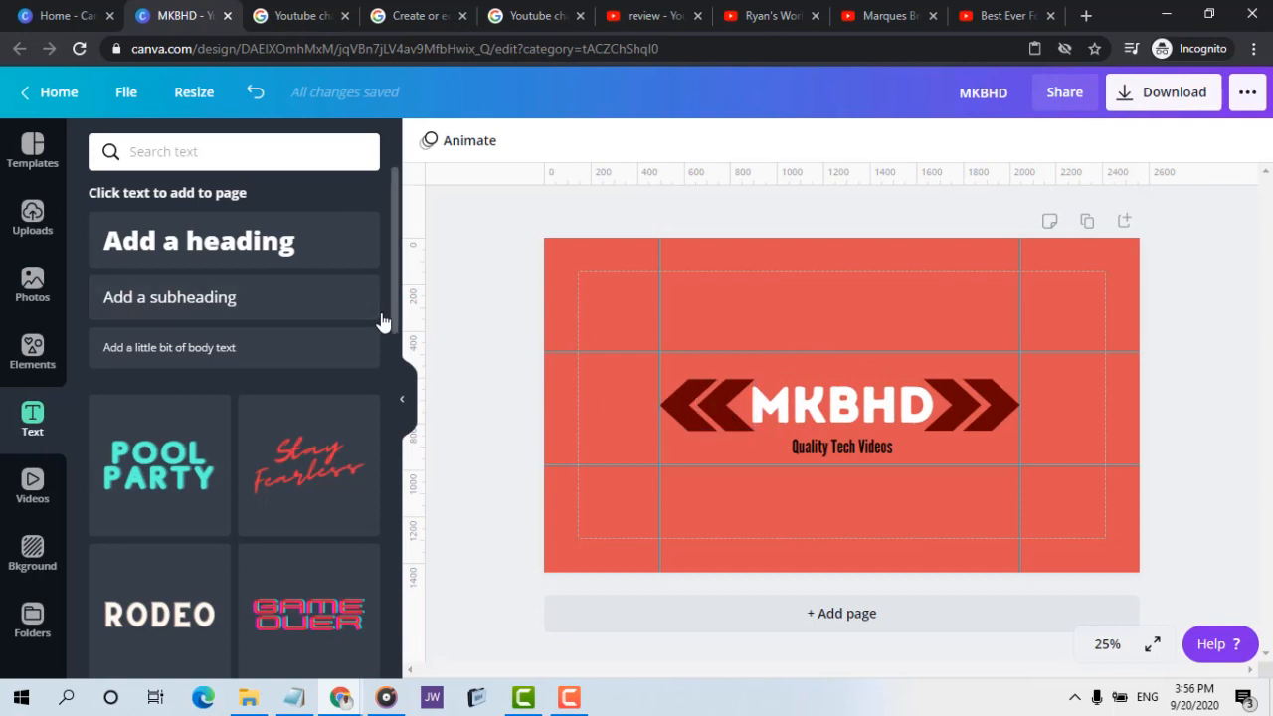
left_click(47, 349)
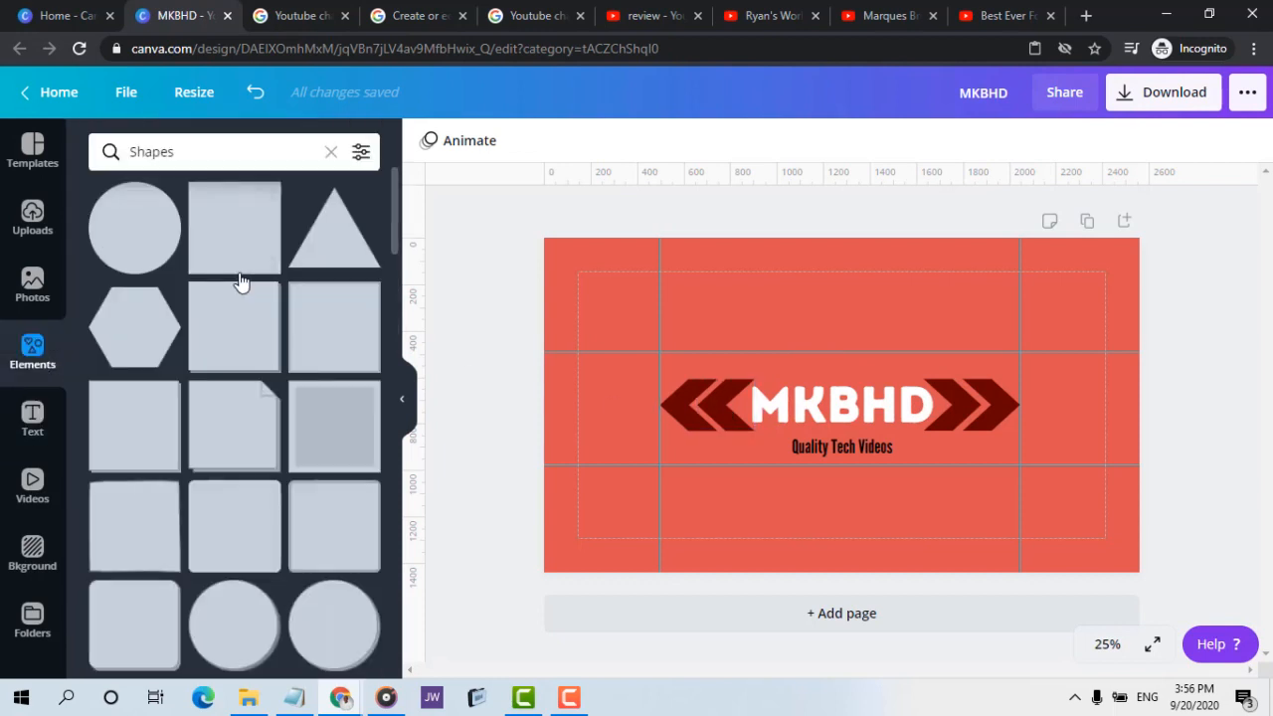
left_click(136, 250)
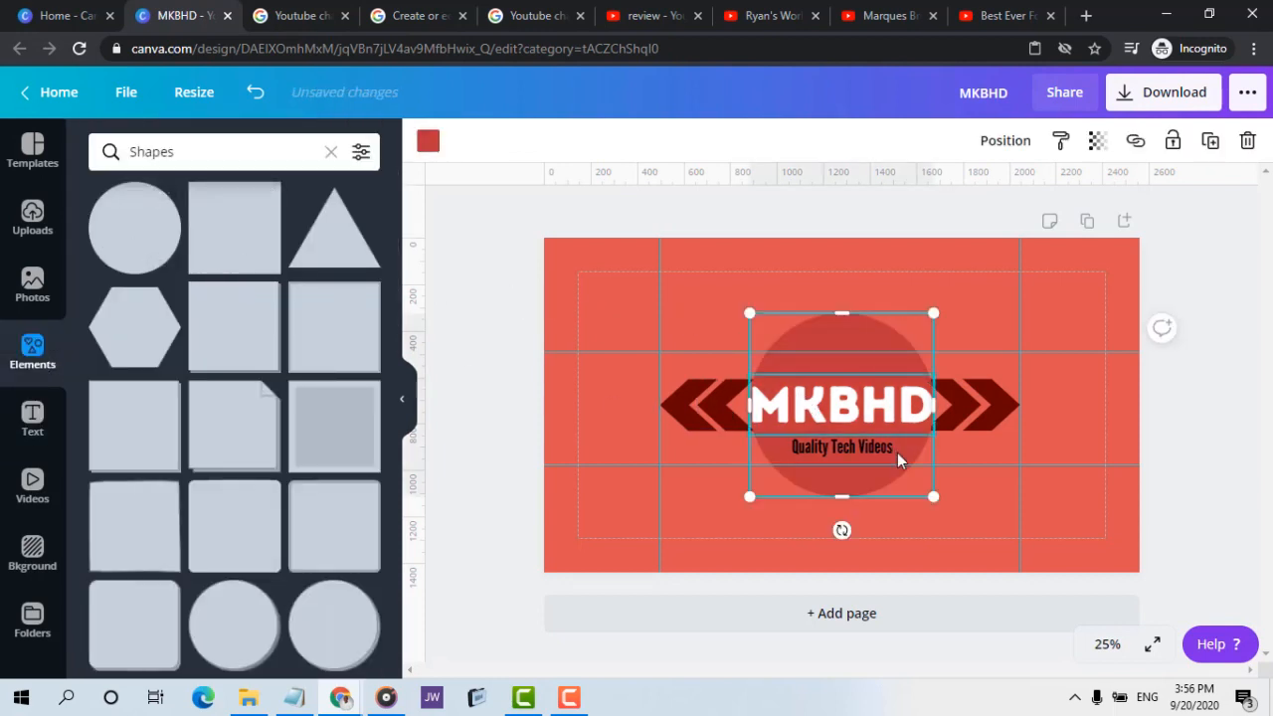
left_click_drag(933, 497, 759, 341)
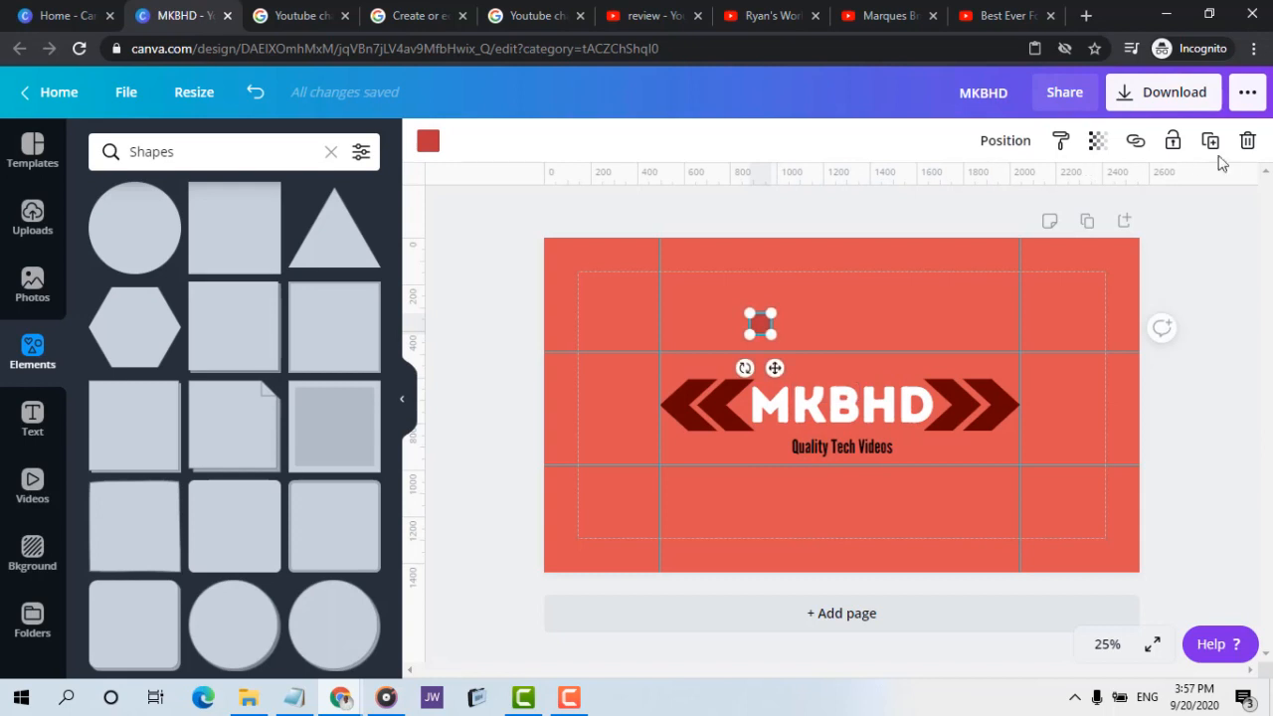
left_click(1249, 142)
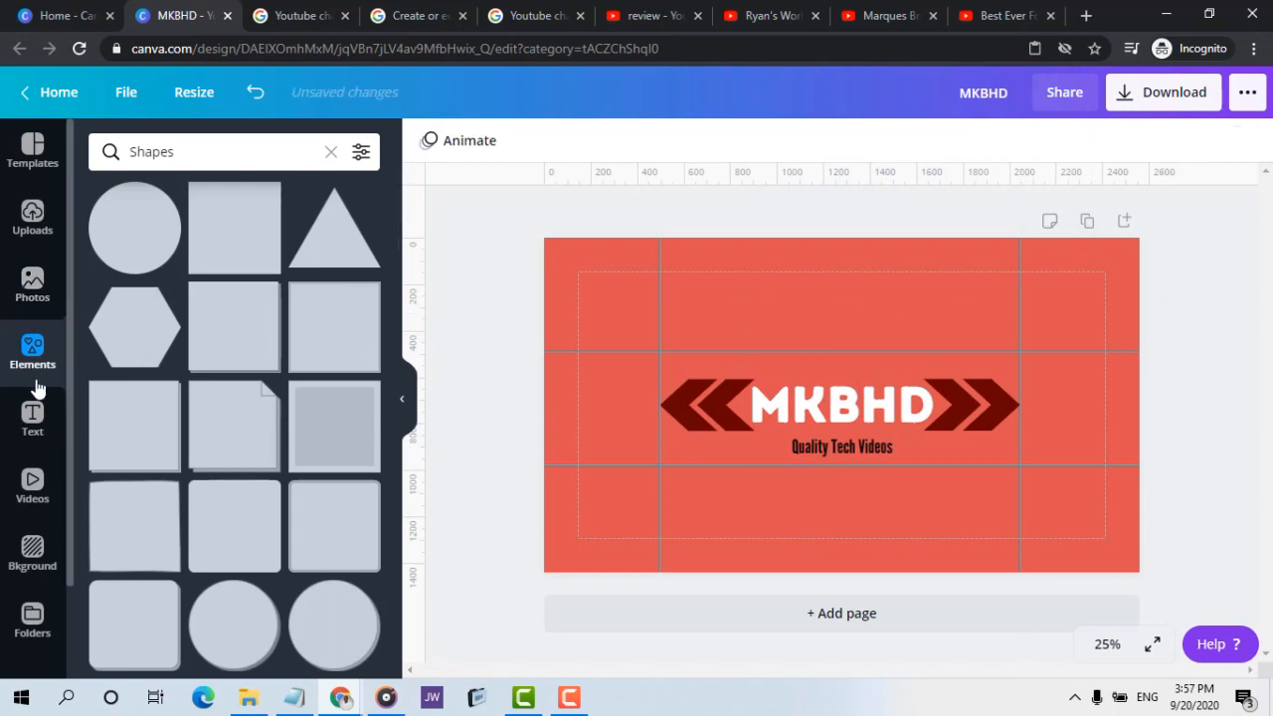
Add a heading containing a row of periods and place it as a dotted line between the MKBHD heading and the tagline
left_click(33, 423)
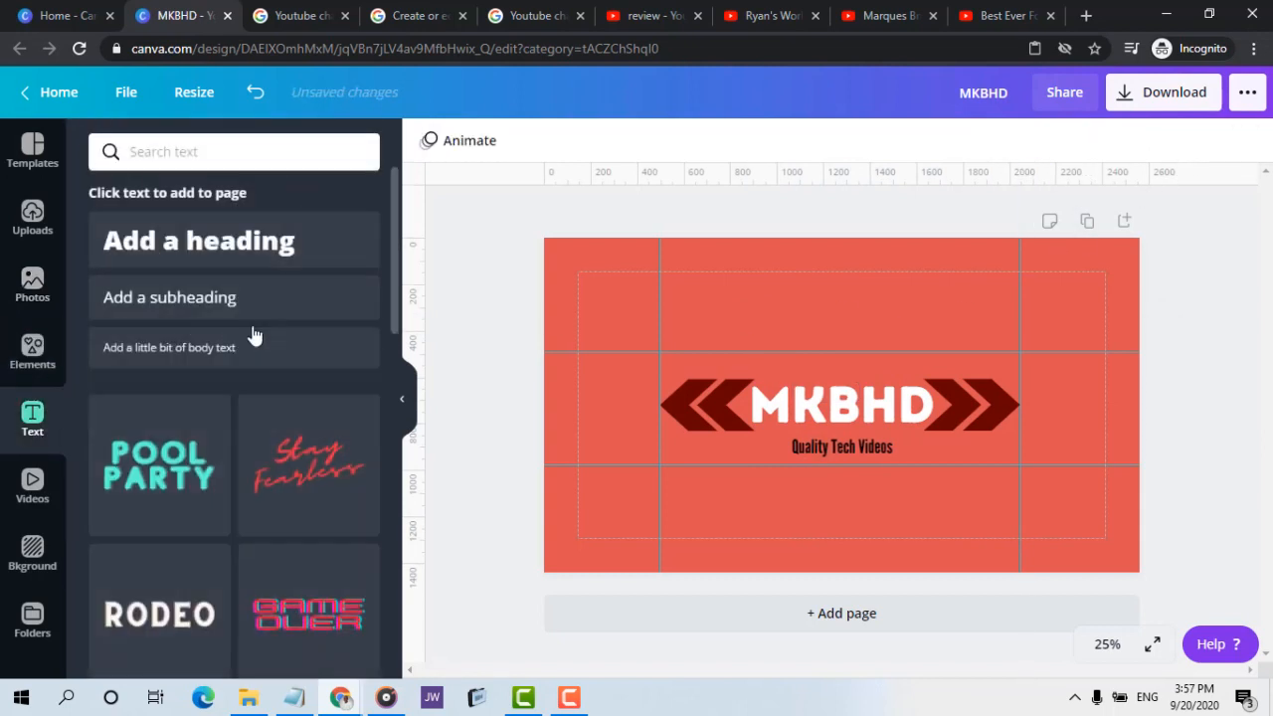
left_click(221, 258)
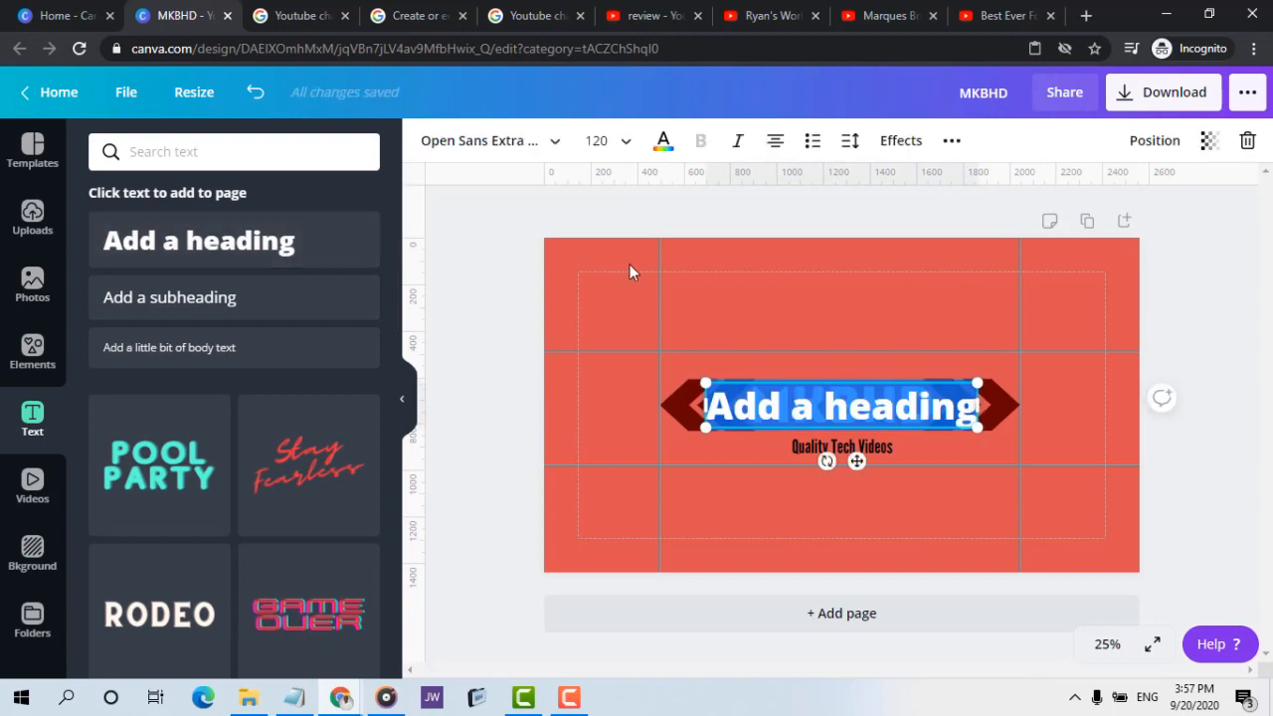
type("MKBHD")
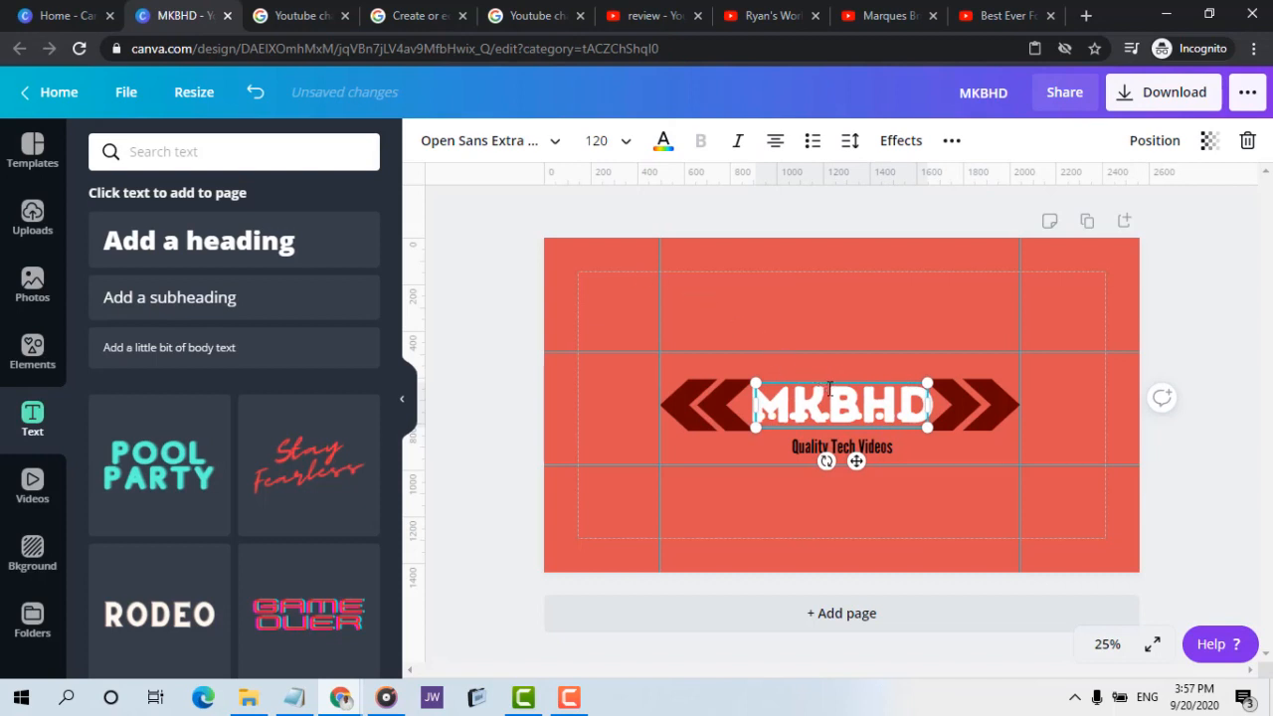
left_click_drag(829, 383, 832, 390)
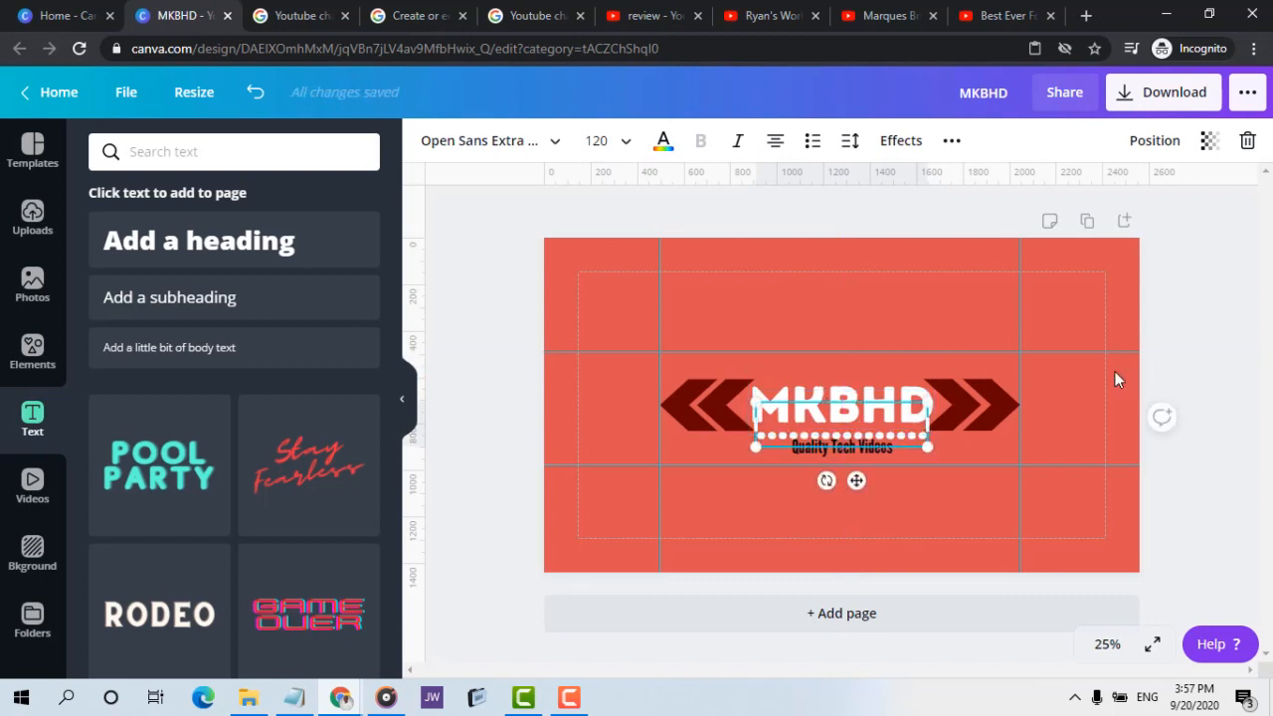
double_click(843, 404)
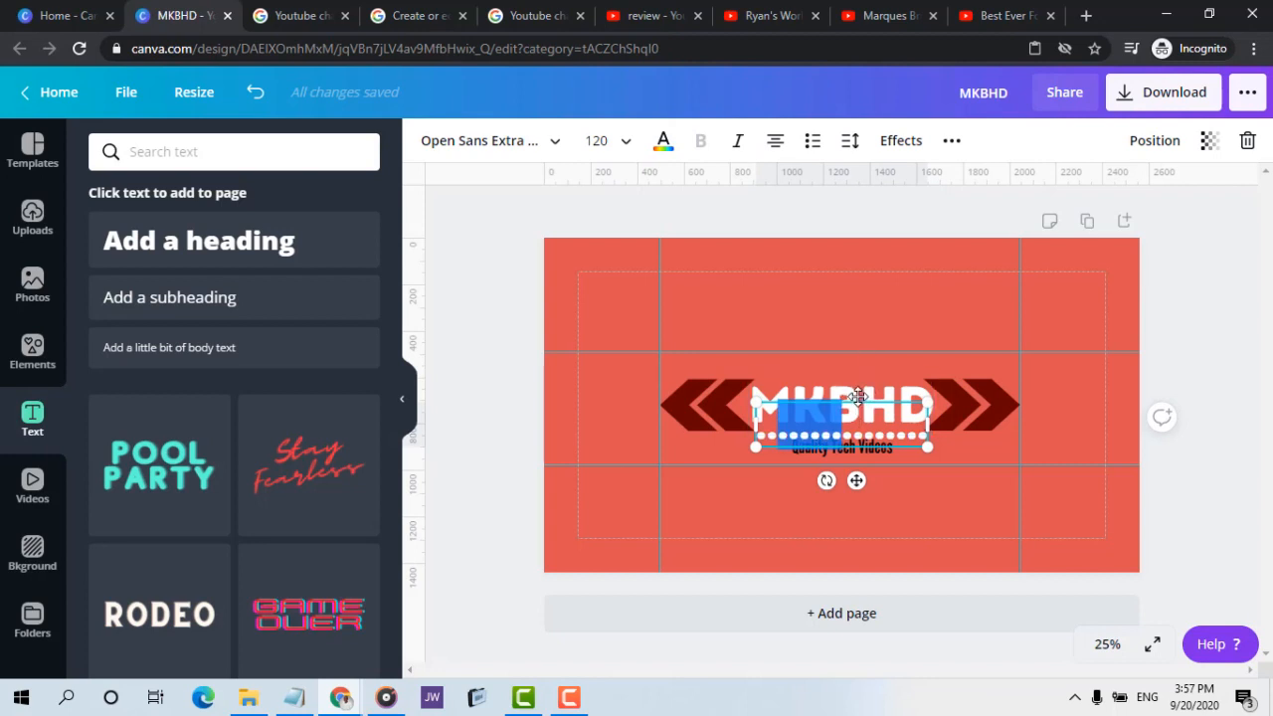
left_click_drag(858, 397, 860, 393)
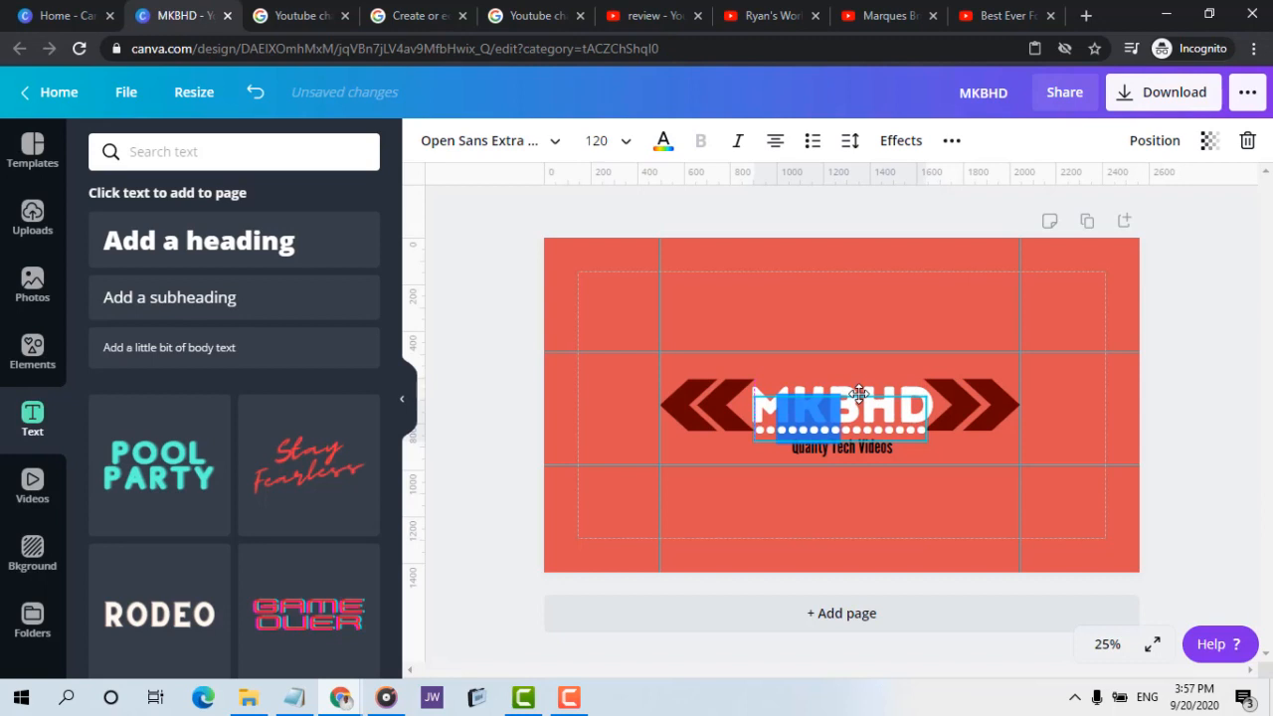
left_click(849, 297)
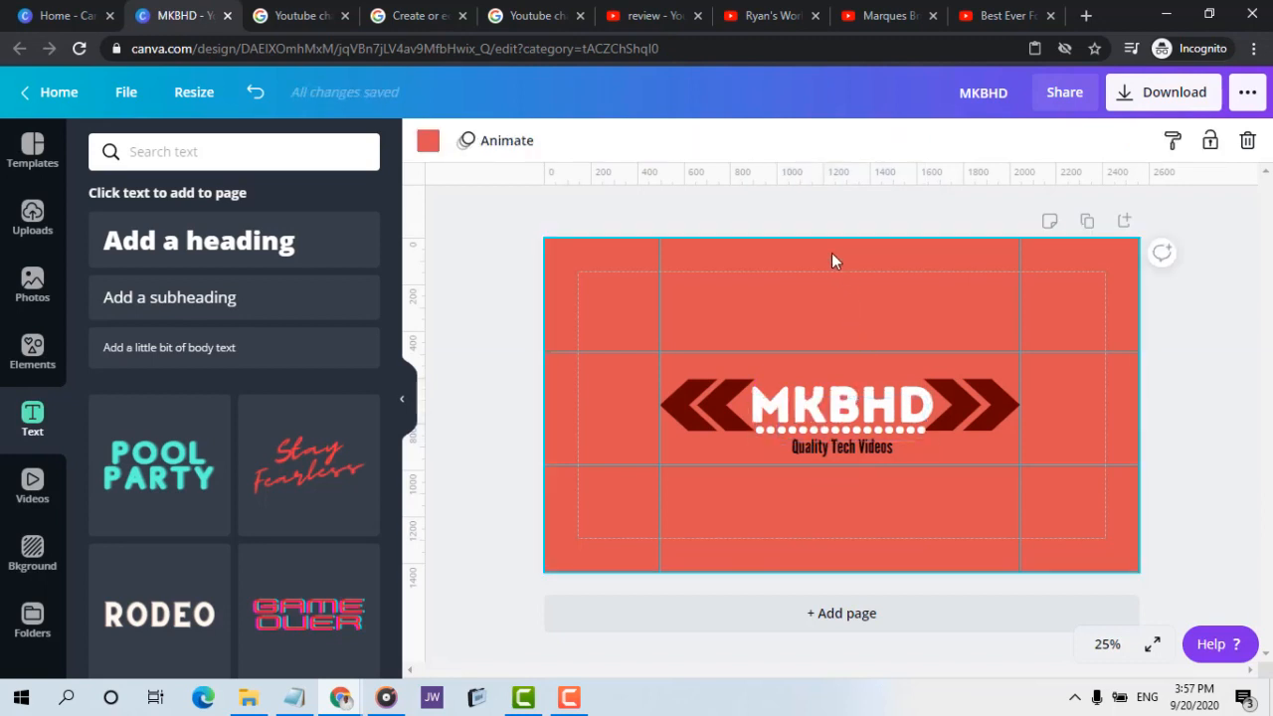
left_click(818, 221)
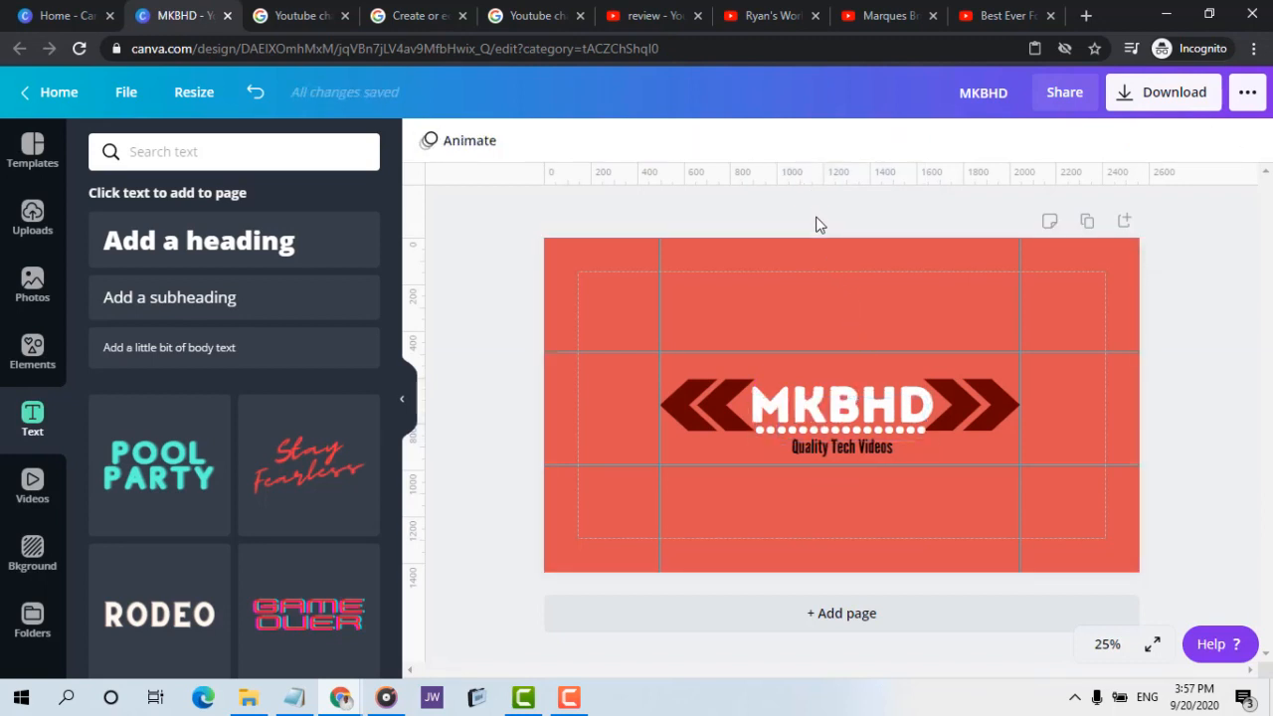
Set the dotted line's font size to 104 and centre it in the gap between the MKBHD heading and the tagline
left_click(848, 433)
left_click(849, 433)
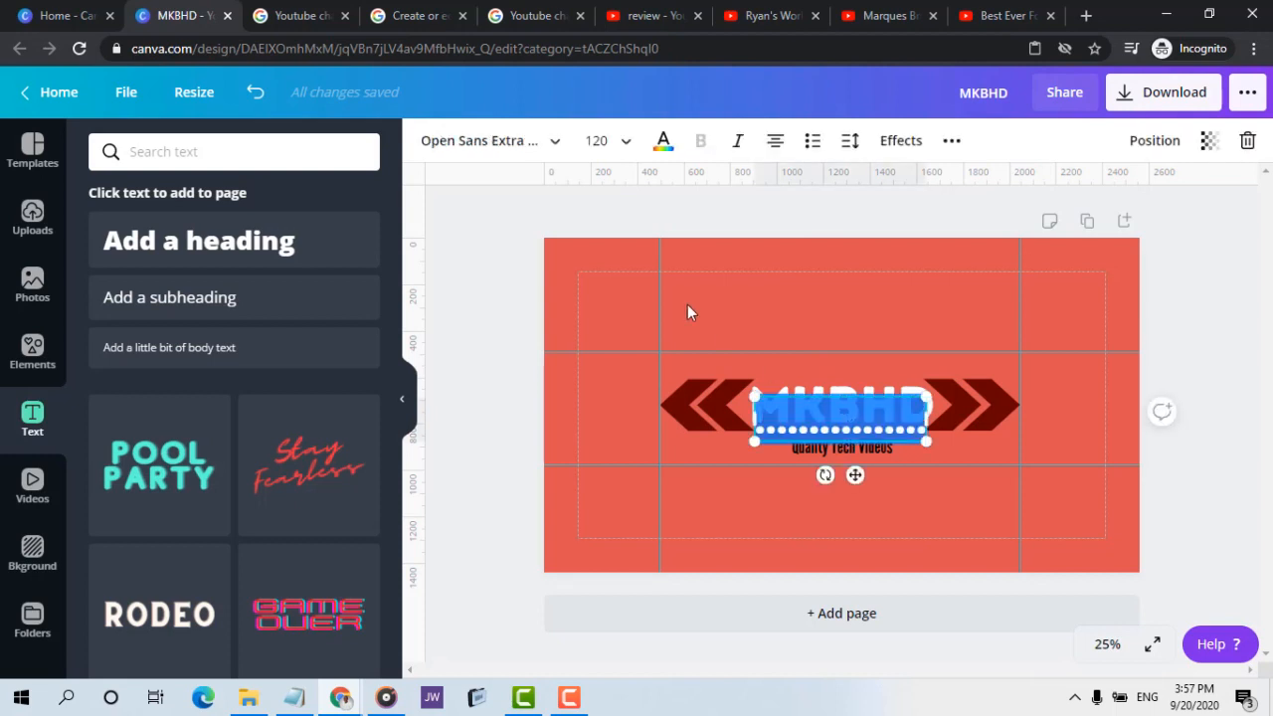
left_click(611, 141)
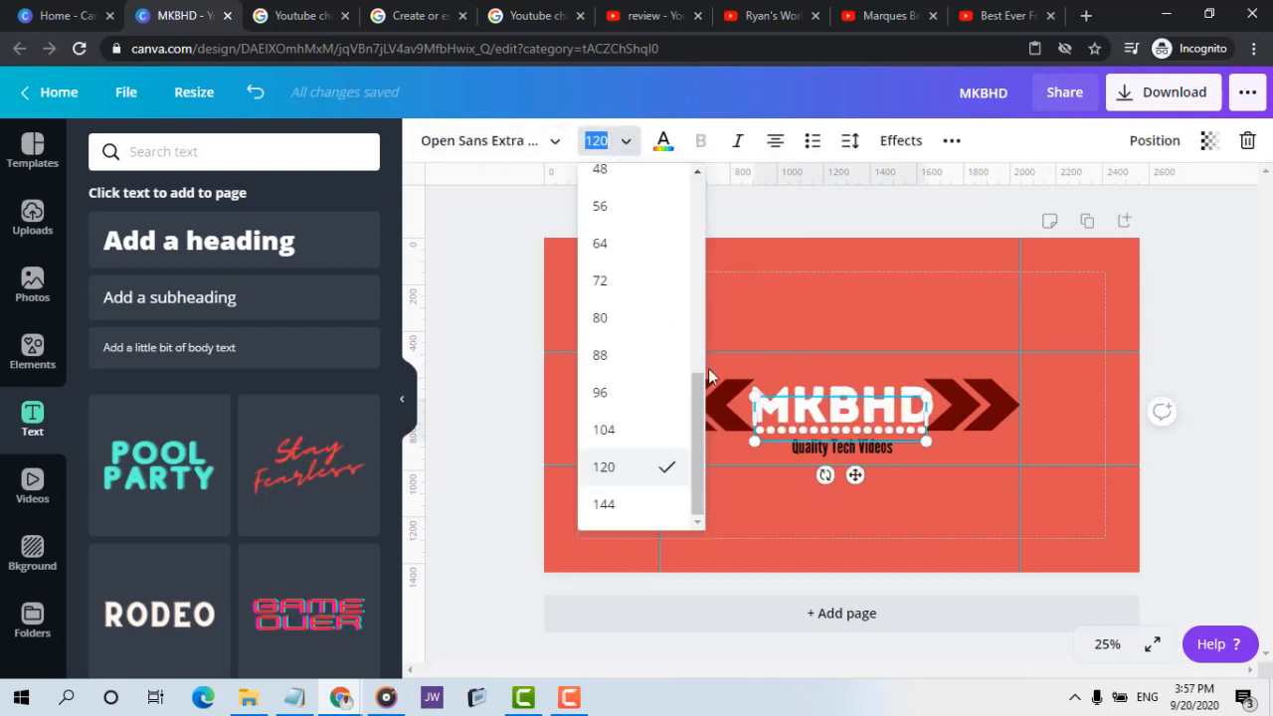
left_click(638, 417)
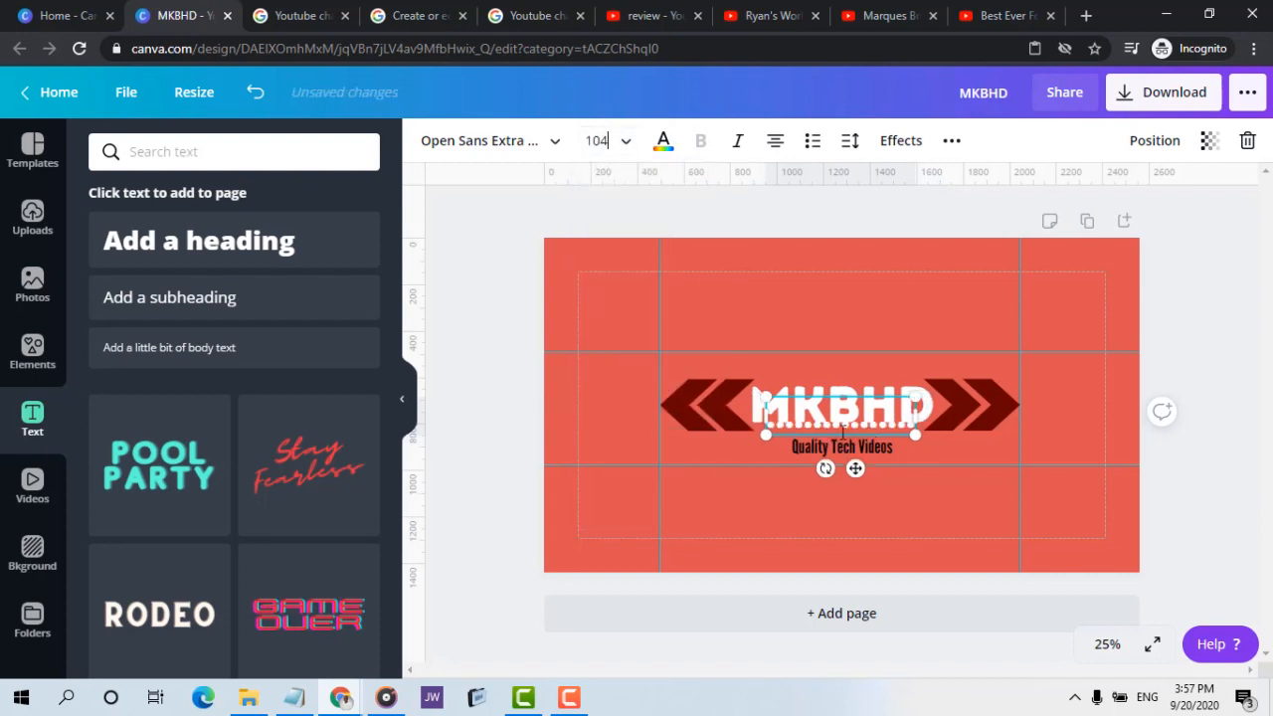
left_click_drag(846, 397, 846, 404)
key("ctrl+z")
left_click_drag(832, 397, 831, 401)
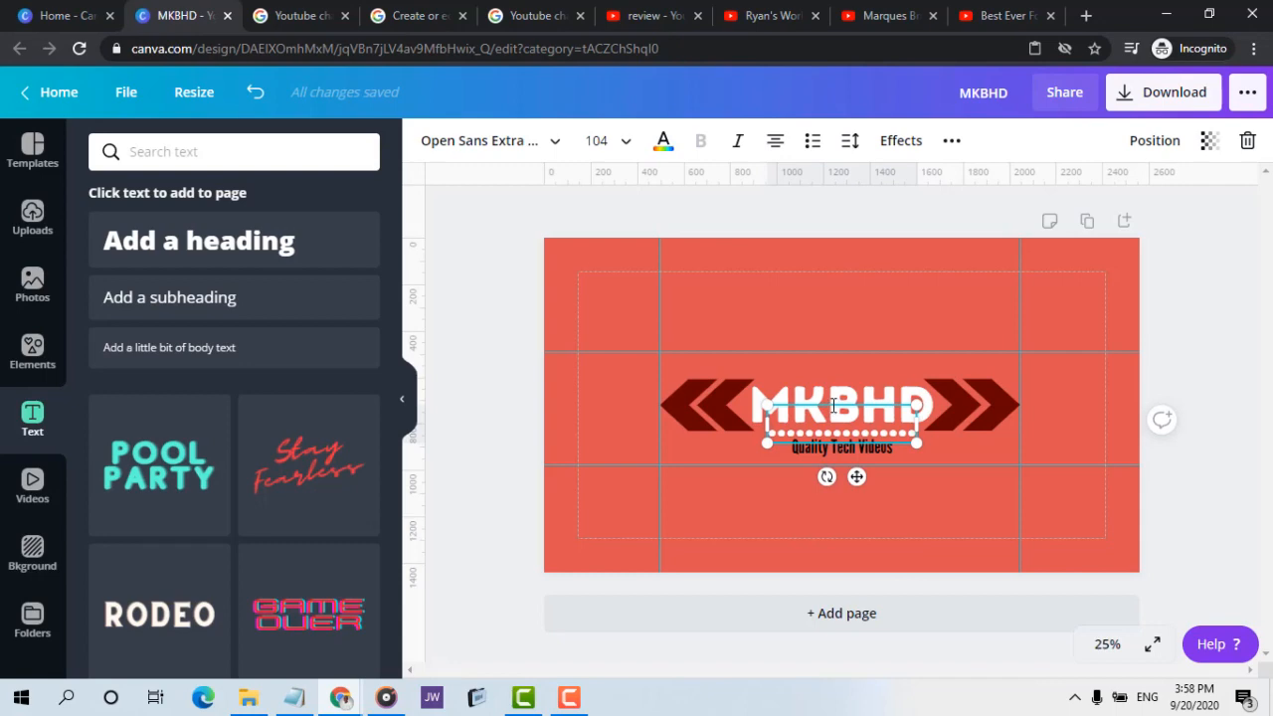
Compare the design's dotted line with the one on the Marques Brownlee banner
left_click(777, 302)
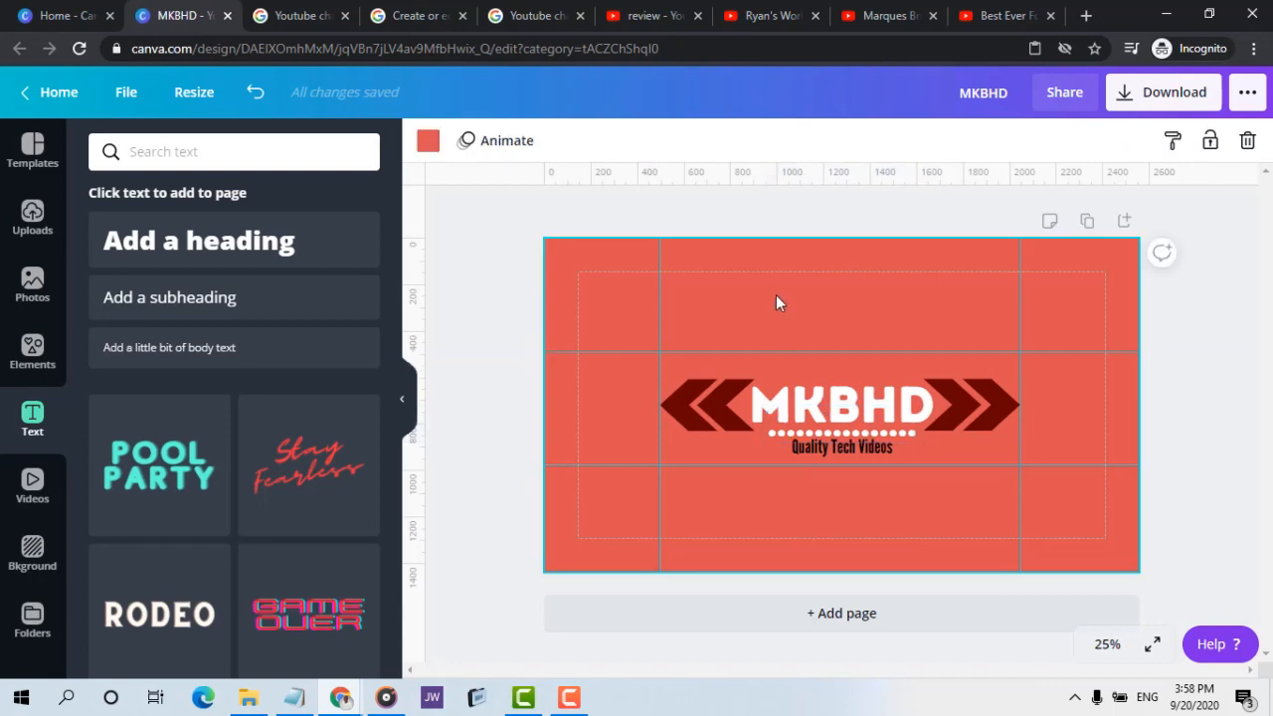
left_click(879, 18)
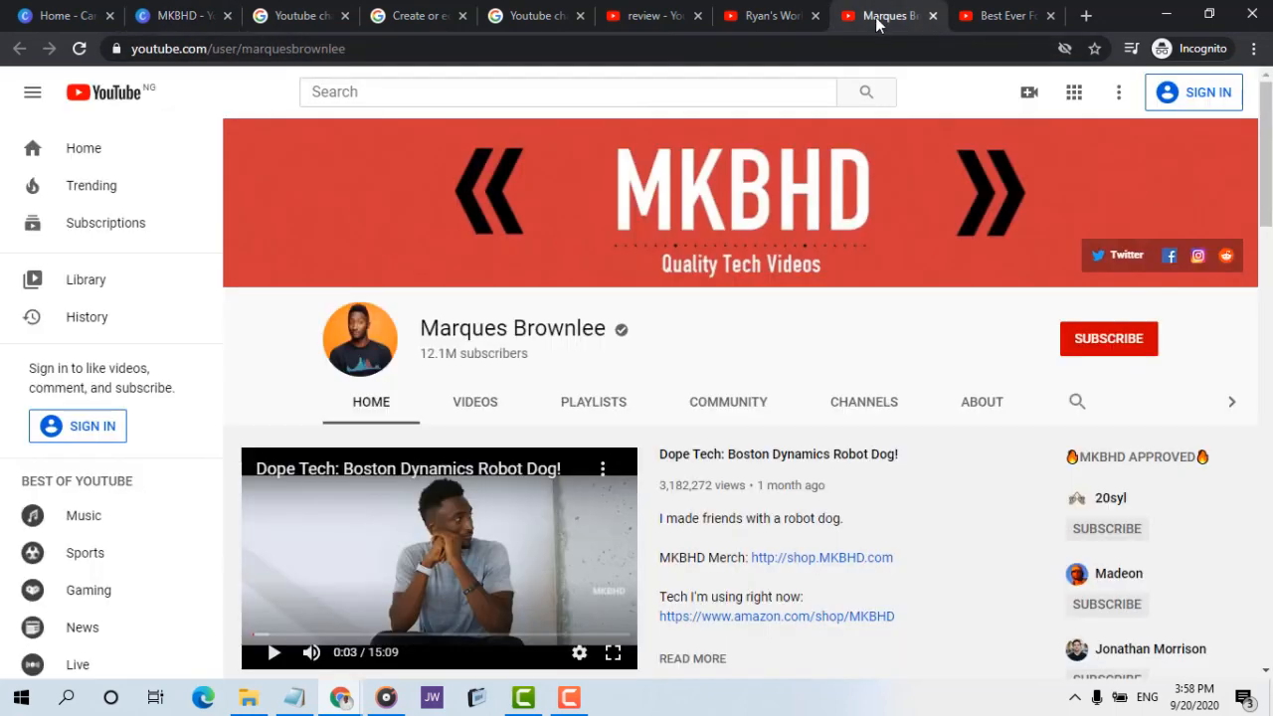
left_click(179, 15)
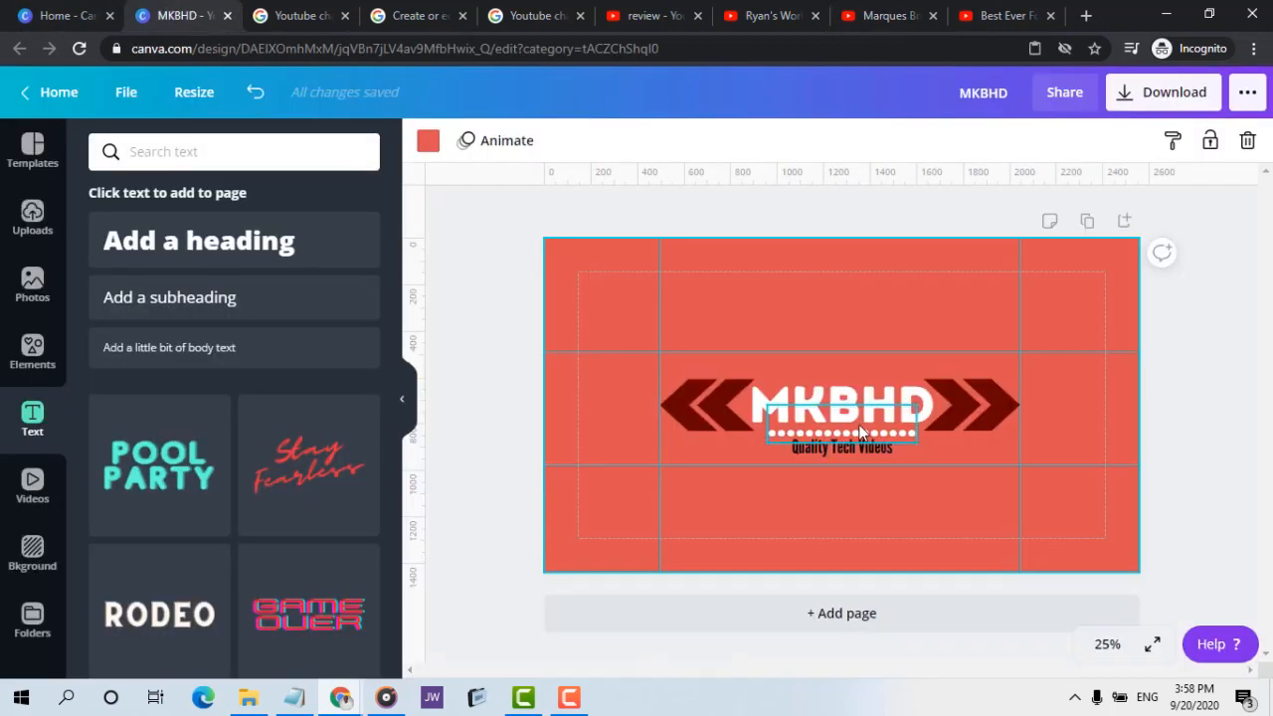
Add more periods to the dotted line so it spans about the full width of the MKBHD heading
left_click(862, 439)
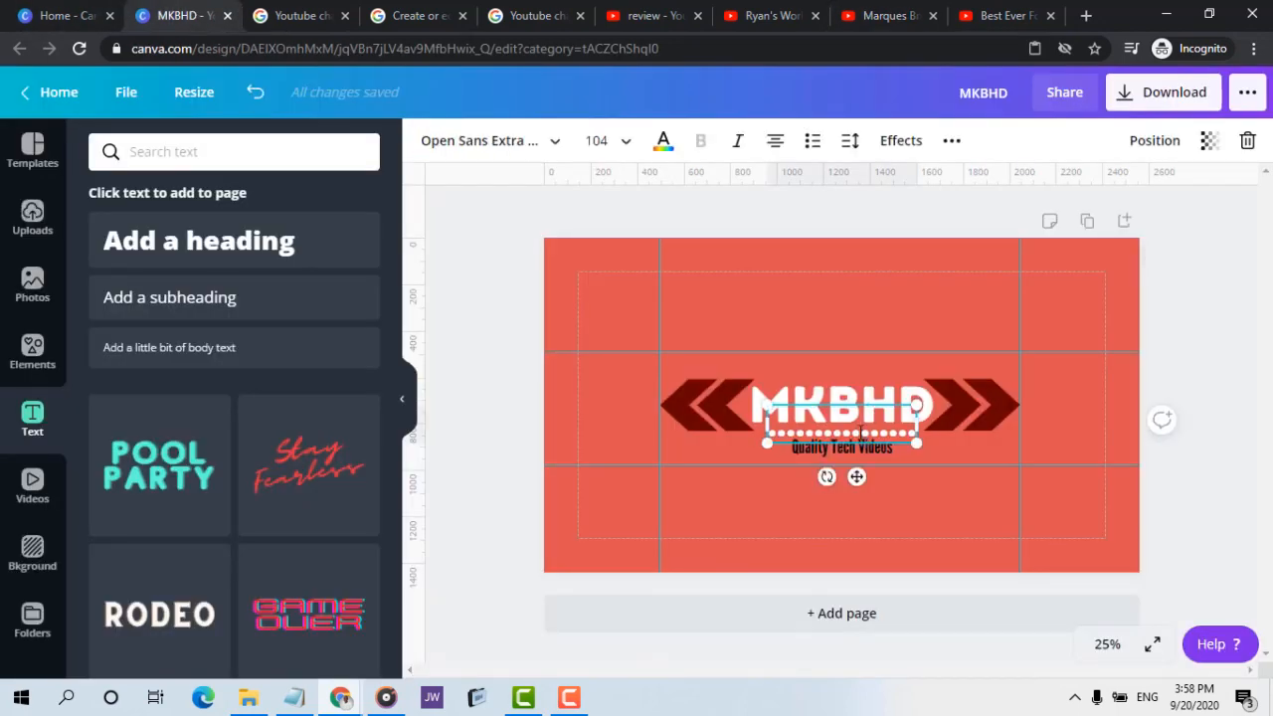
type("..")
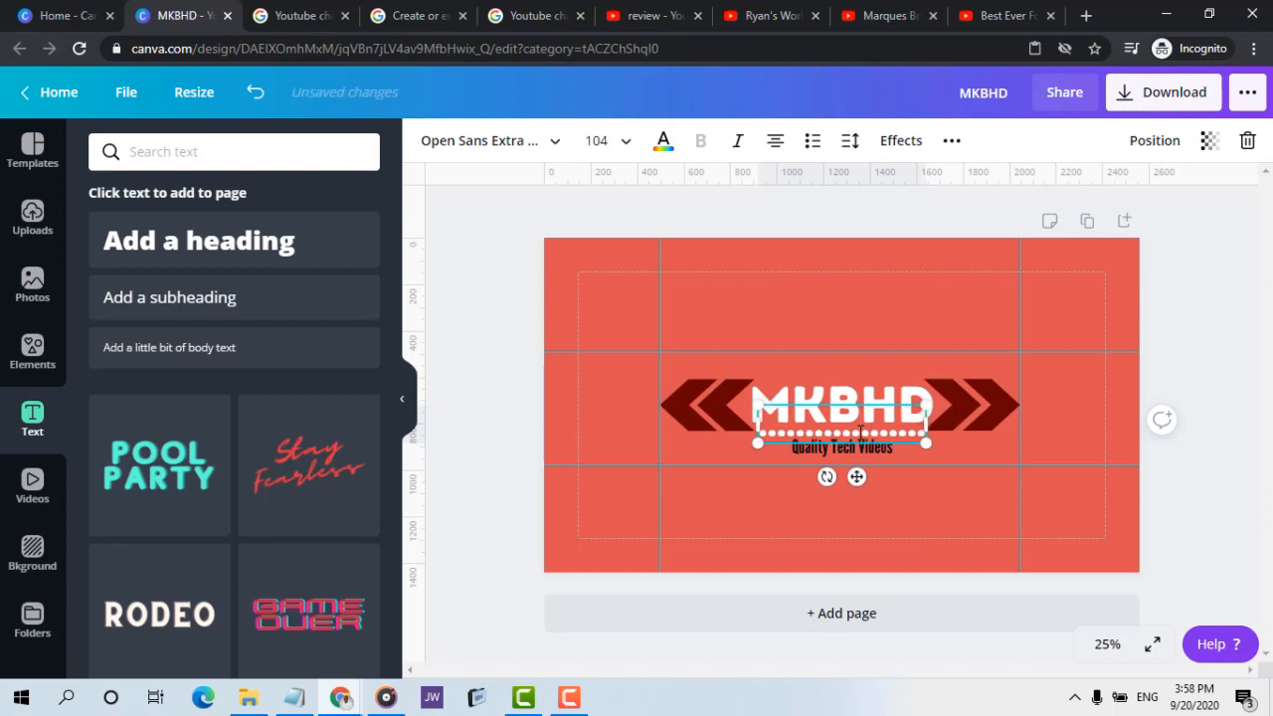
type("..")
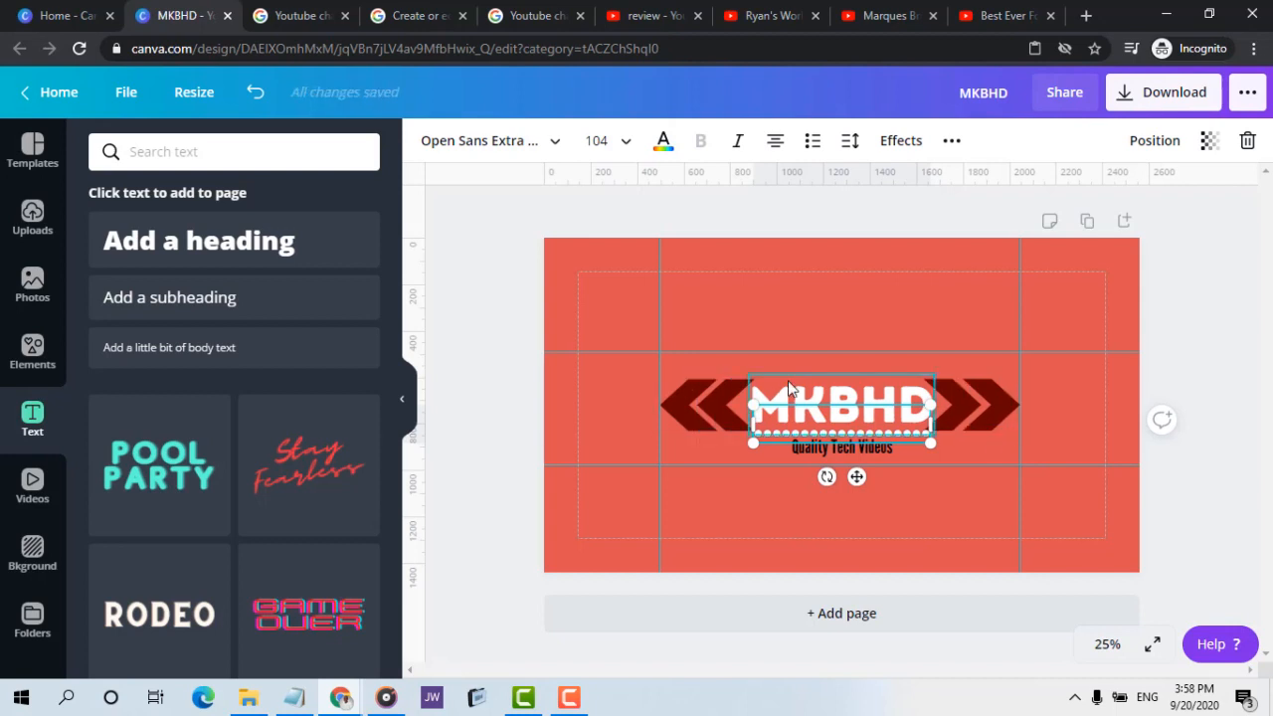
left_click(855, 304)
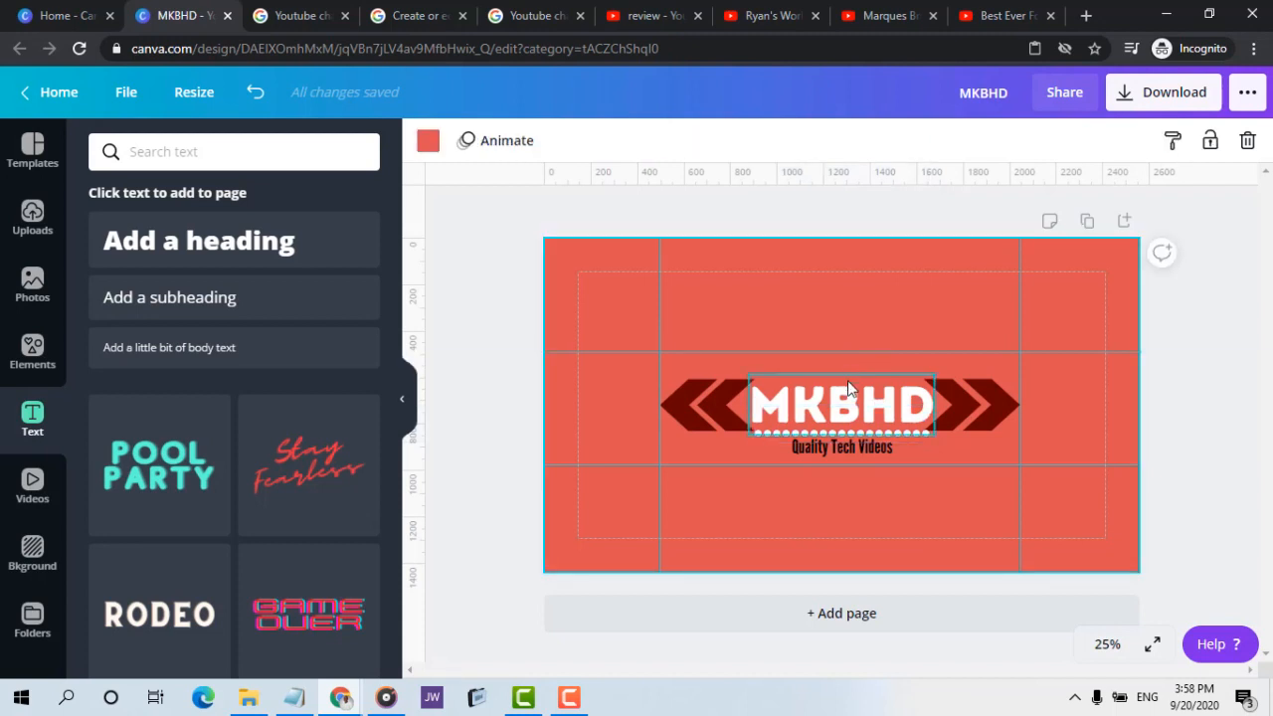
left_click(956, 420)
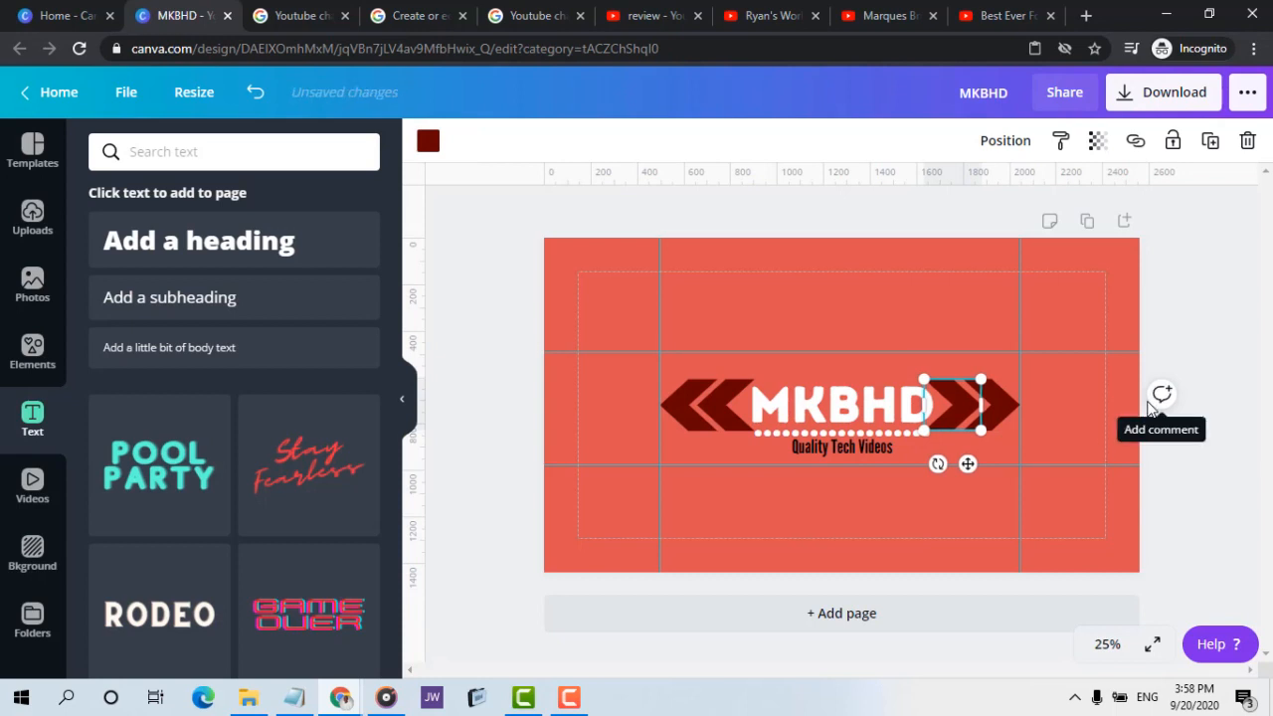
left_click(925, 299)
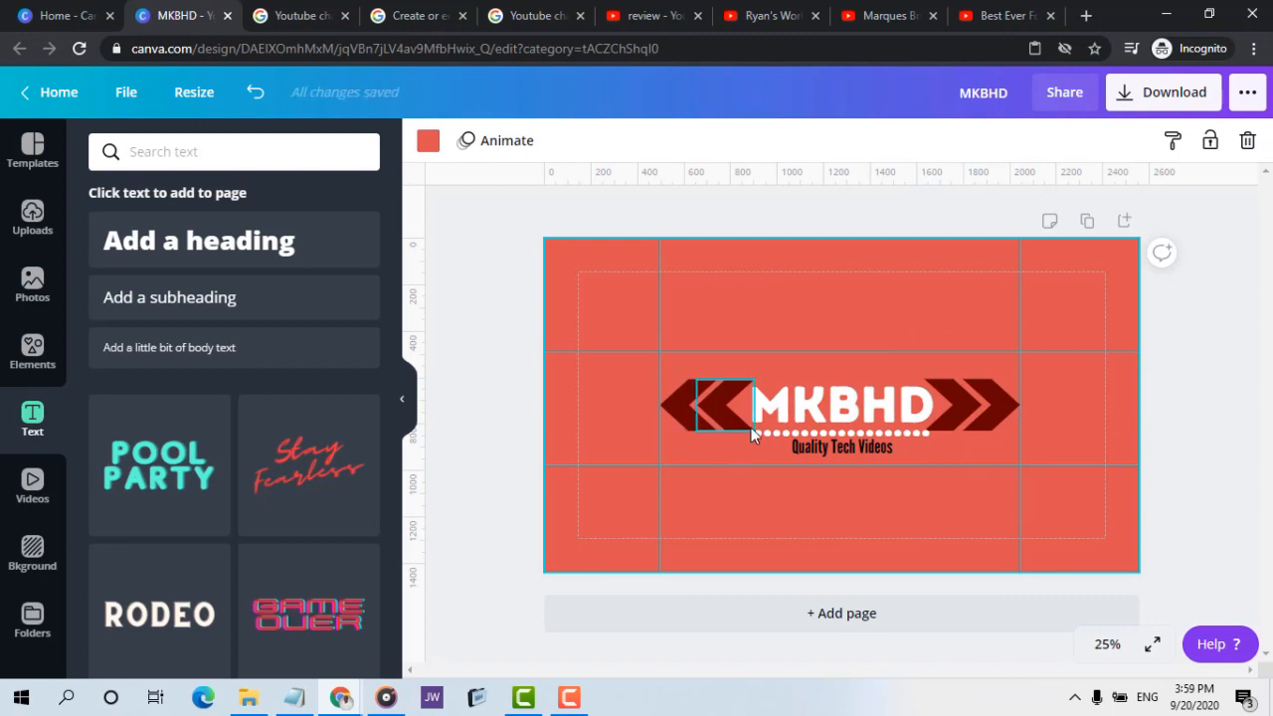
Check the tagline's font and change the MKBHD heading's font to League Gothic to match it
left_click(846, 443)
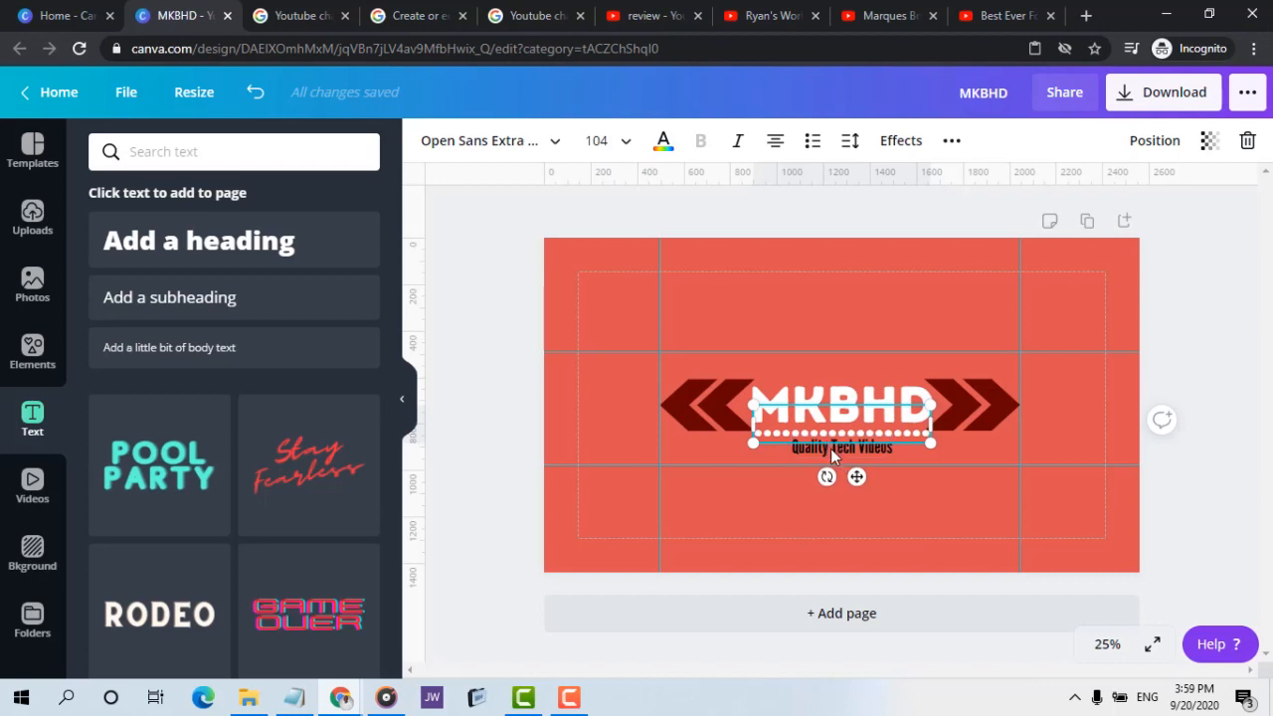
double_click(885, 449)
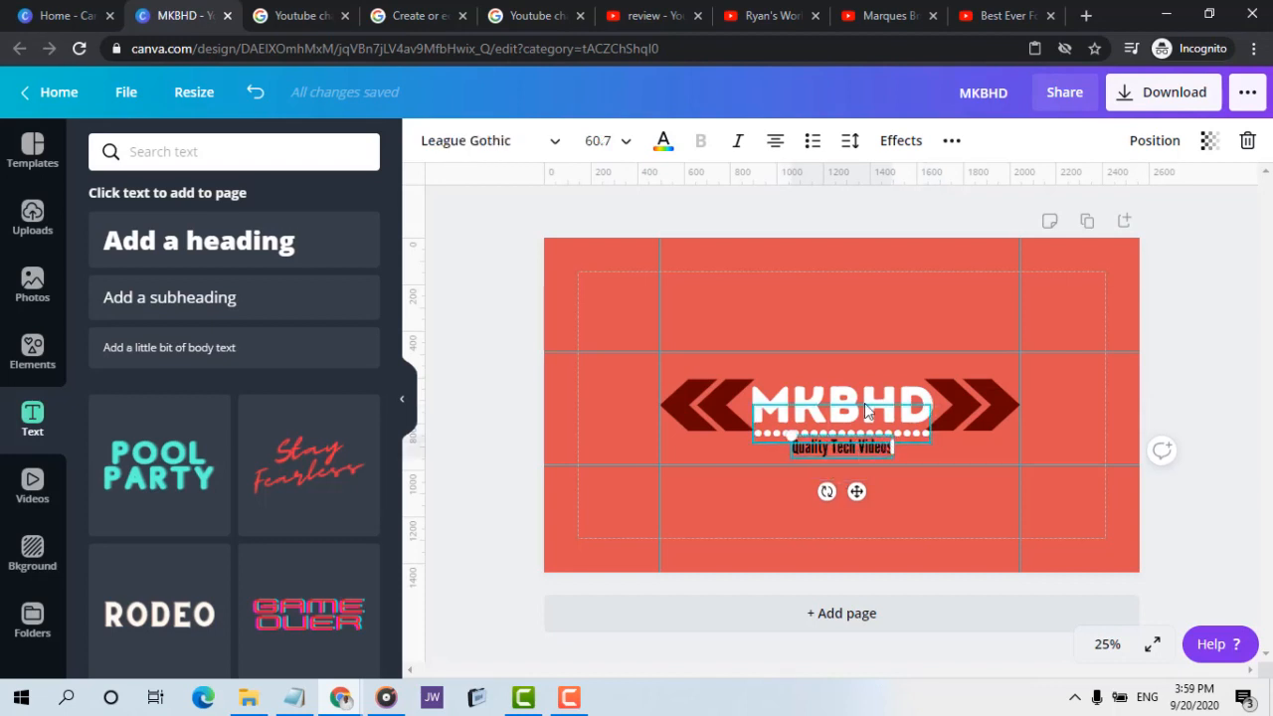
left_click(864, 401)
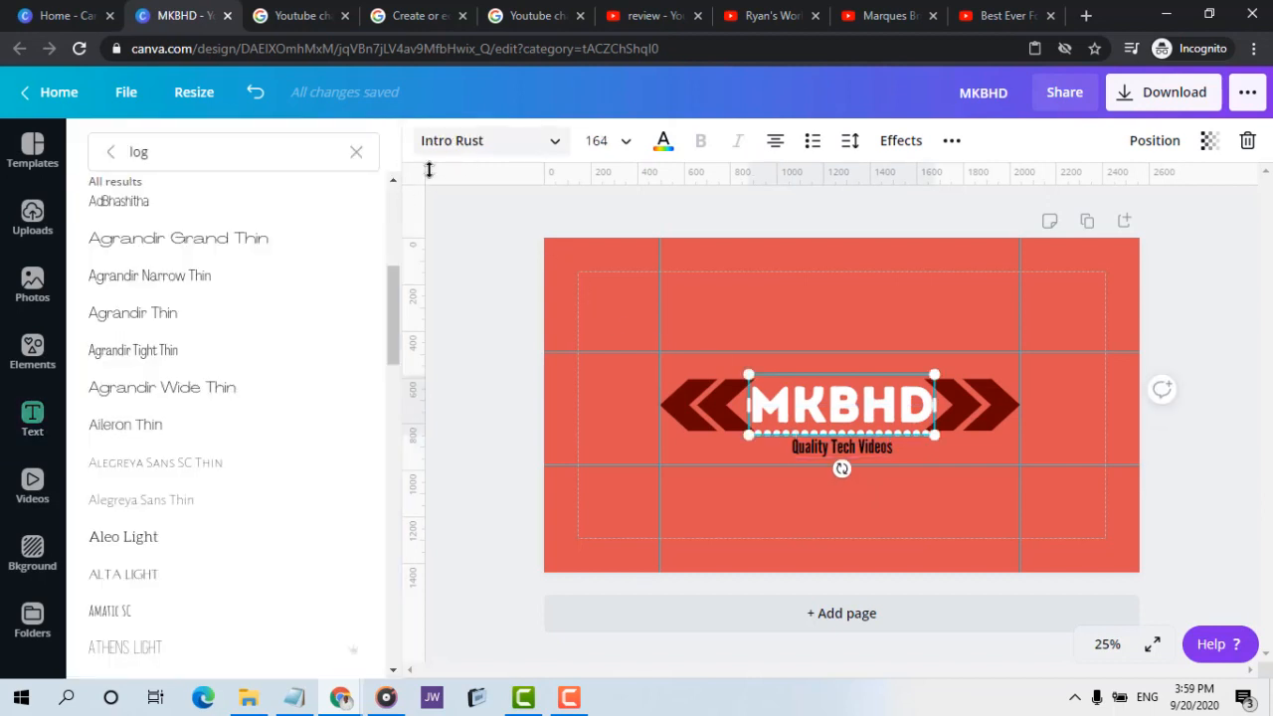
left_click(330, 162)
type("le")
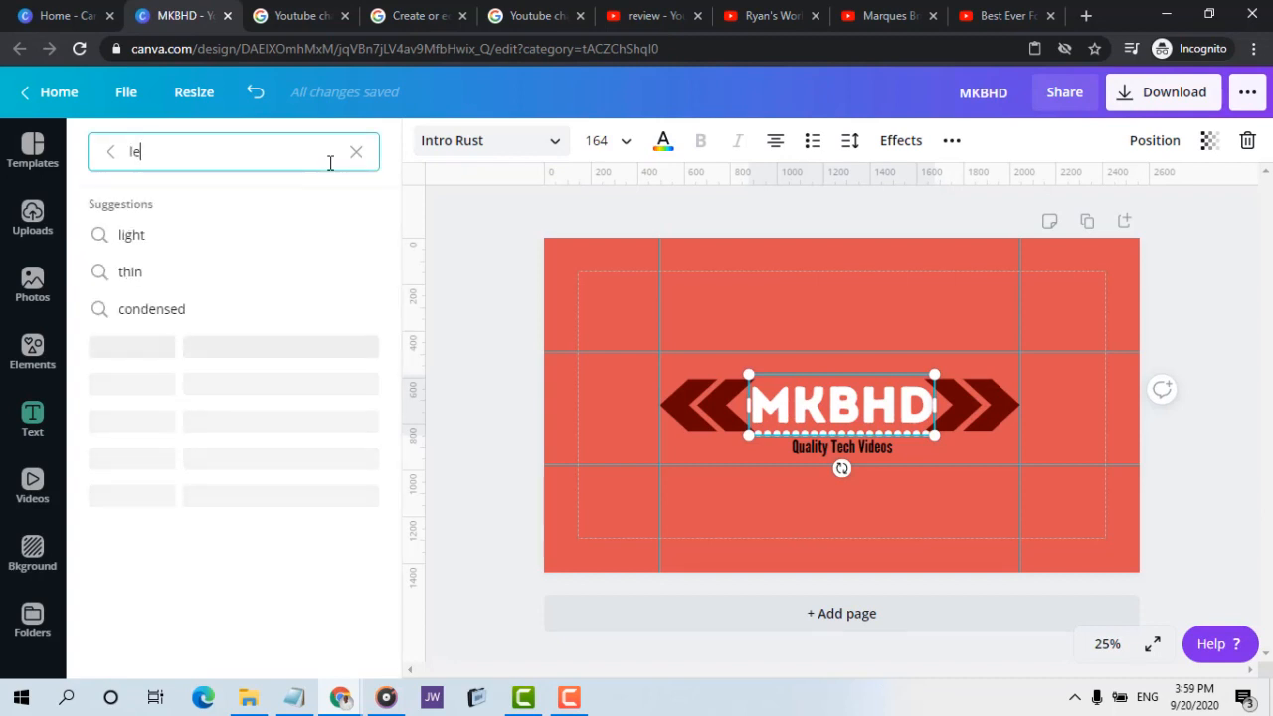
type("agu")
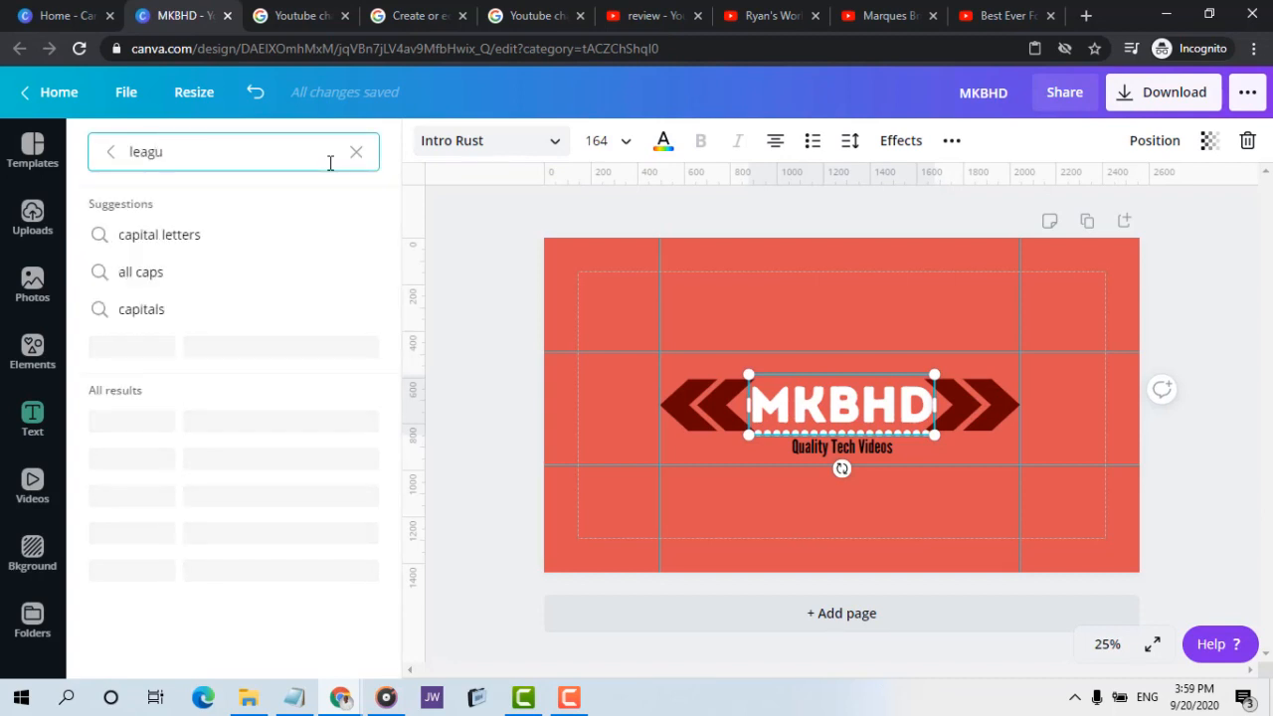
left_click(179, 241)
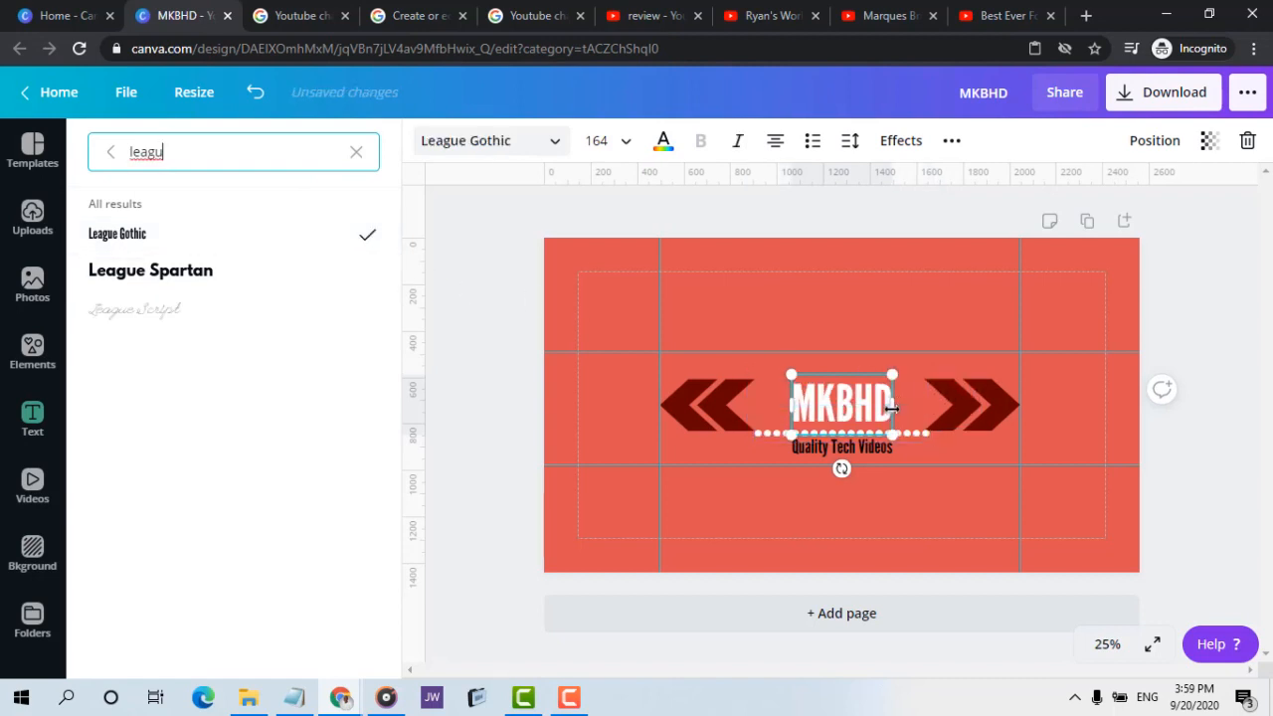
Compare the size of the MKBHD heading with the heading on the Marques Brownlee banner
left_click(614, 151)
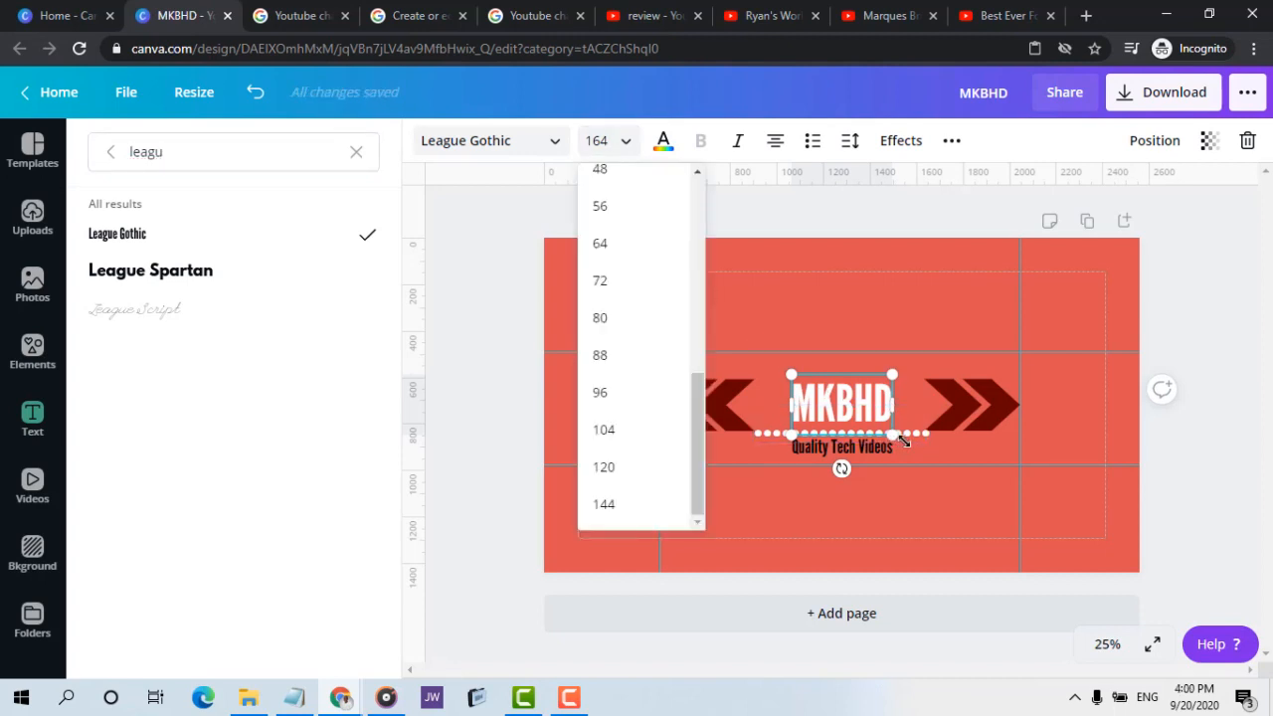
left_click(907, 12)
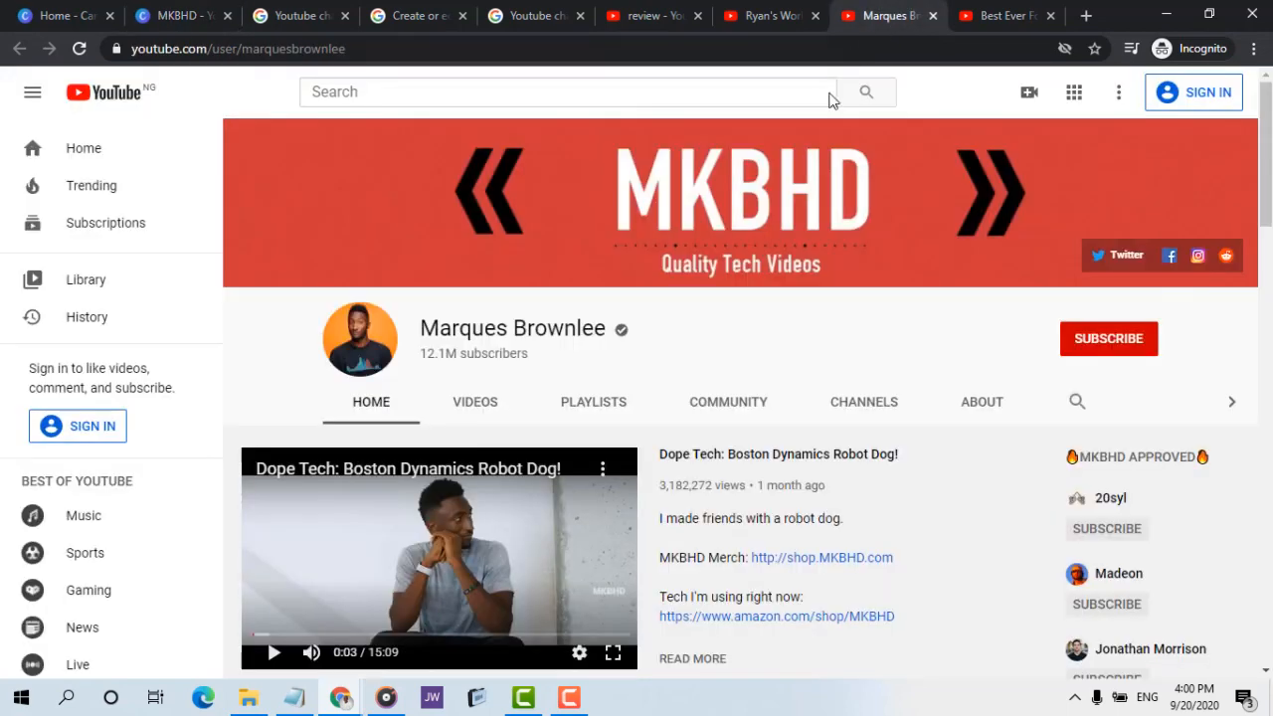
left_click(170, 12)
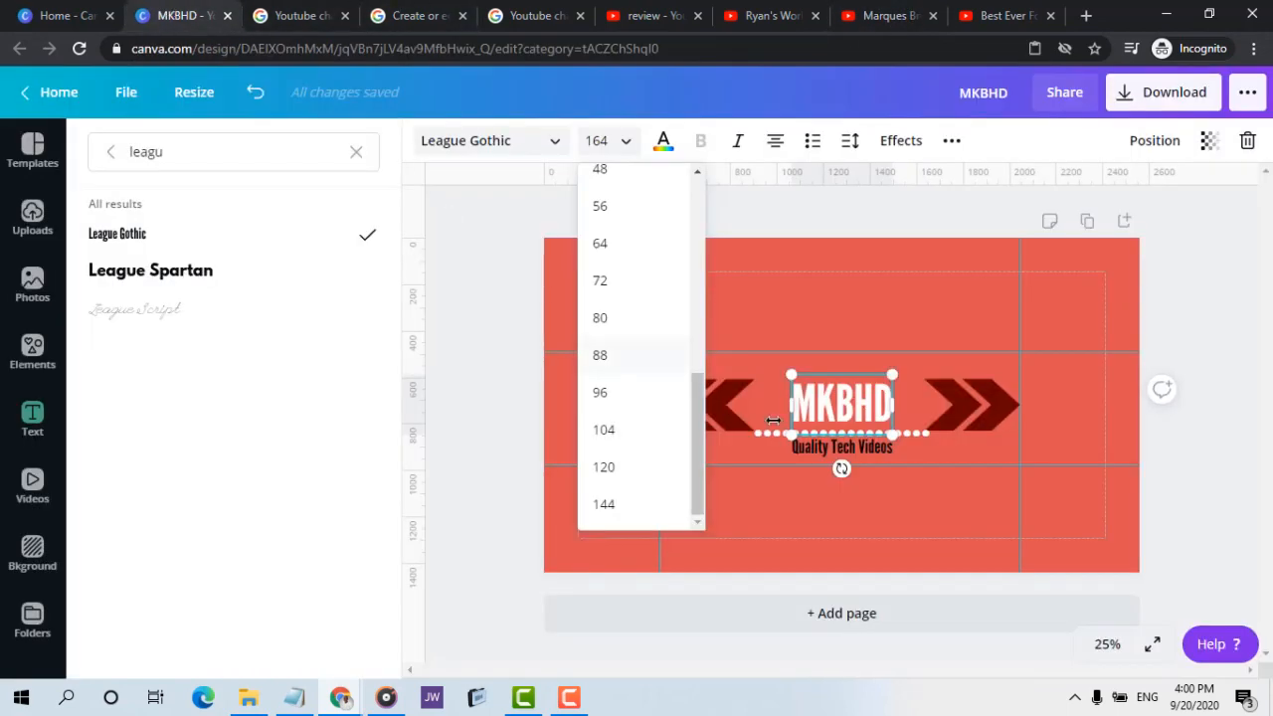
left_click(909, 437)
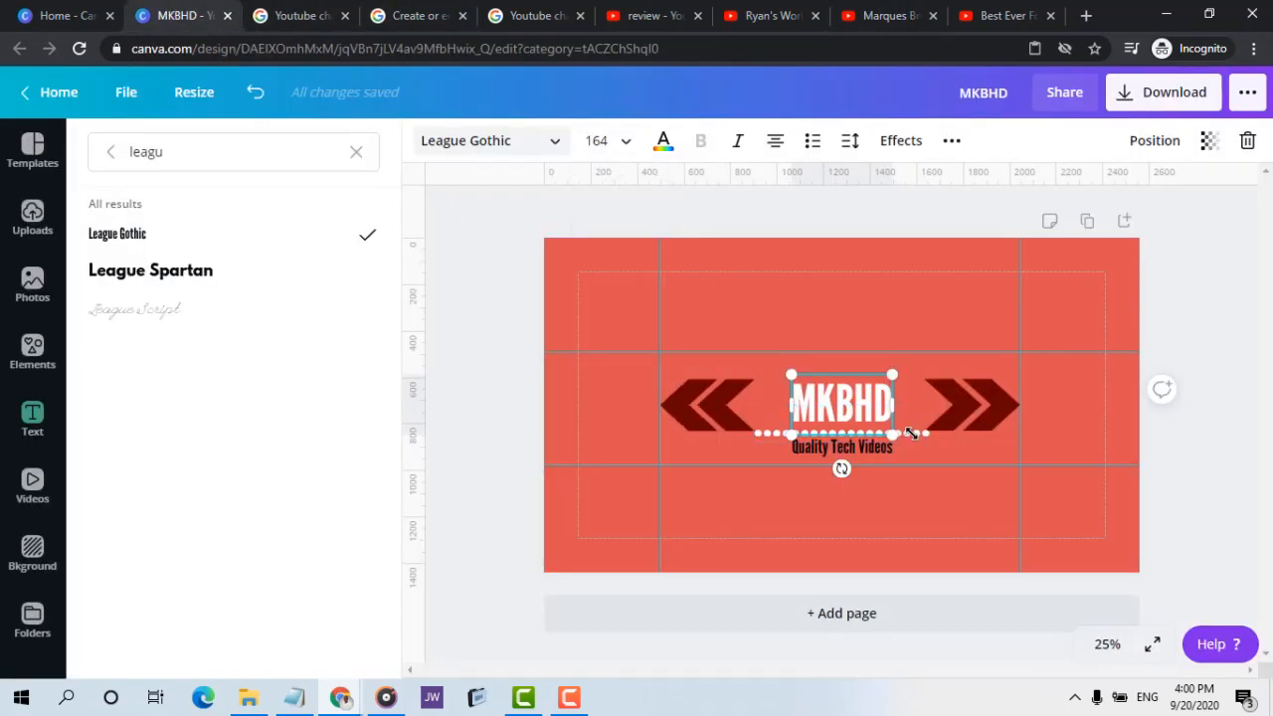
Delete eight periods from the dotted line so it is about as wide as the narrower MKBHD heading
left_click(764, 434)
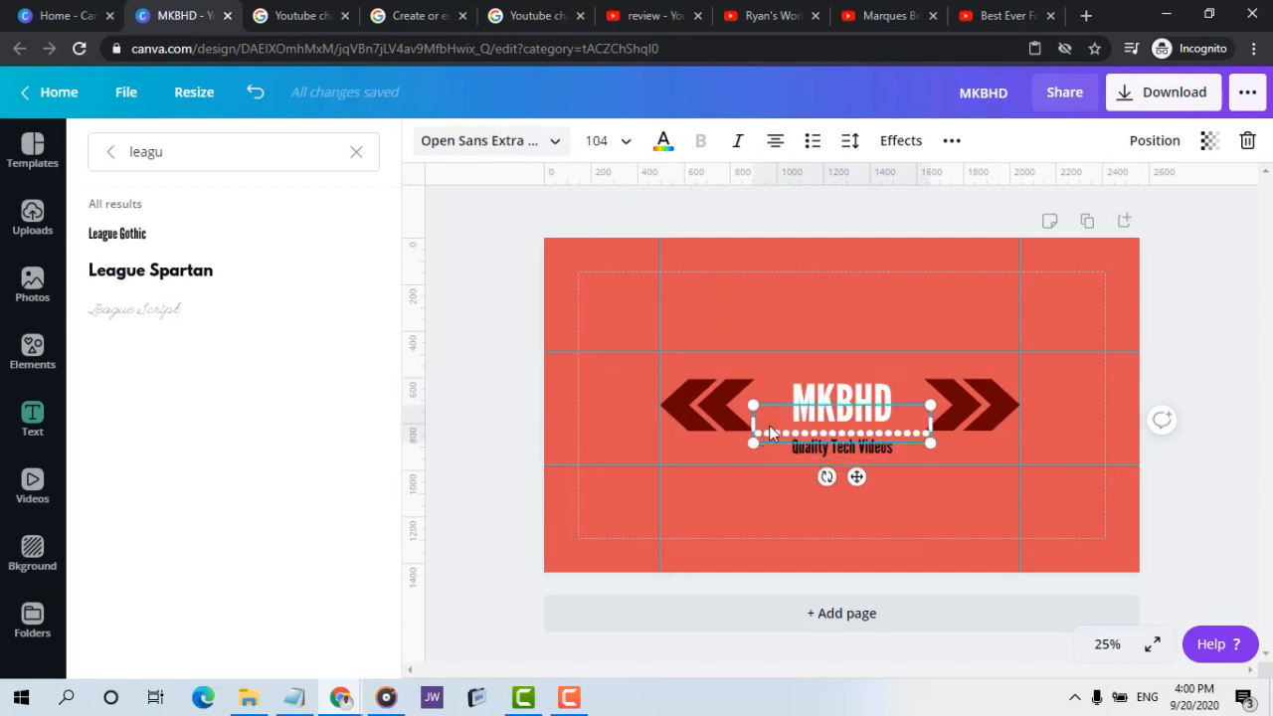
left_click(772, 427)
key("BackSpace")
key("BackSpace")
key("BackSpace")
key("BackSpace")
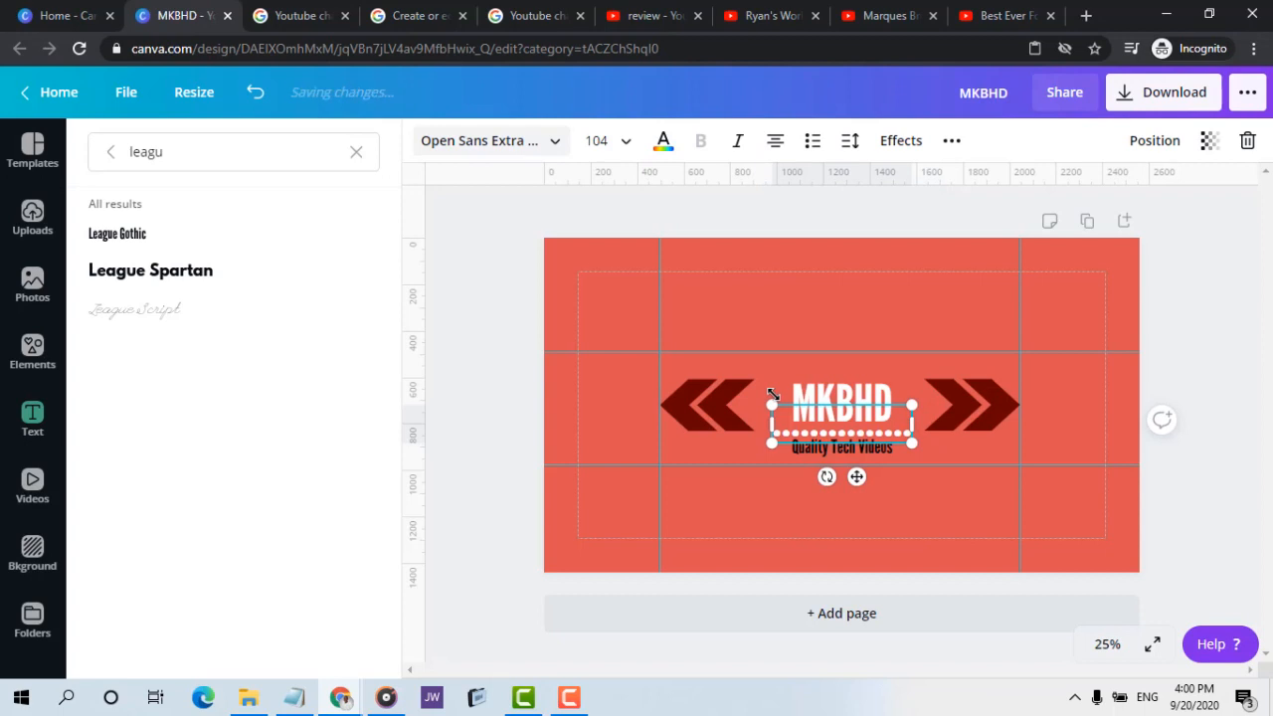
key("BackSpace")
key("BackSpace")
key("BackSpace")
key("BackSpace")
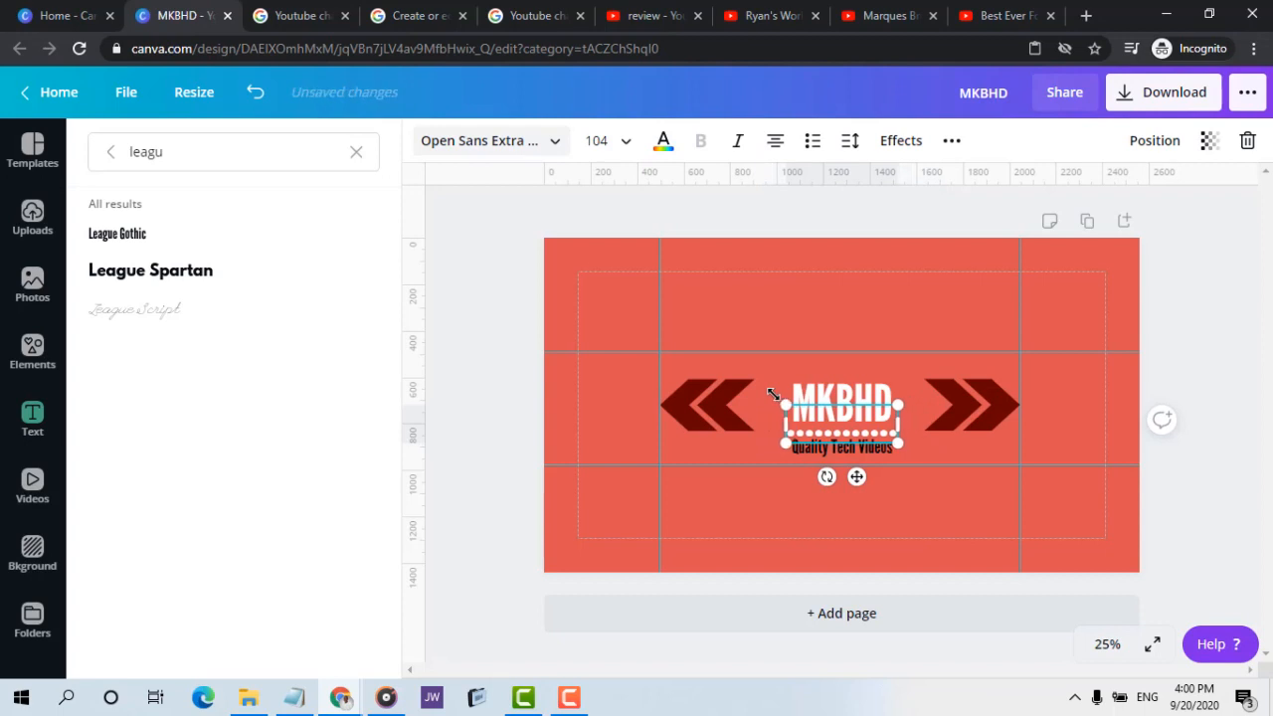
key("BackSpace")
key("BackSpace")
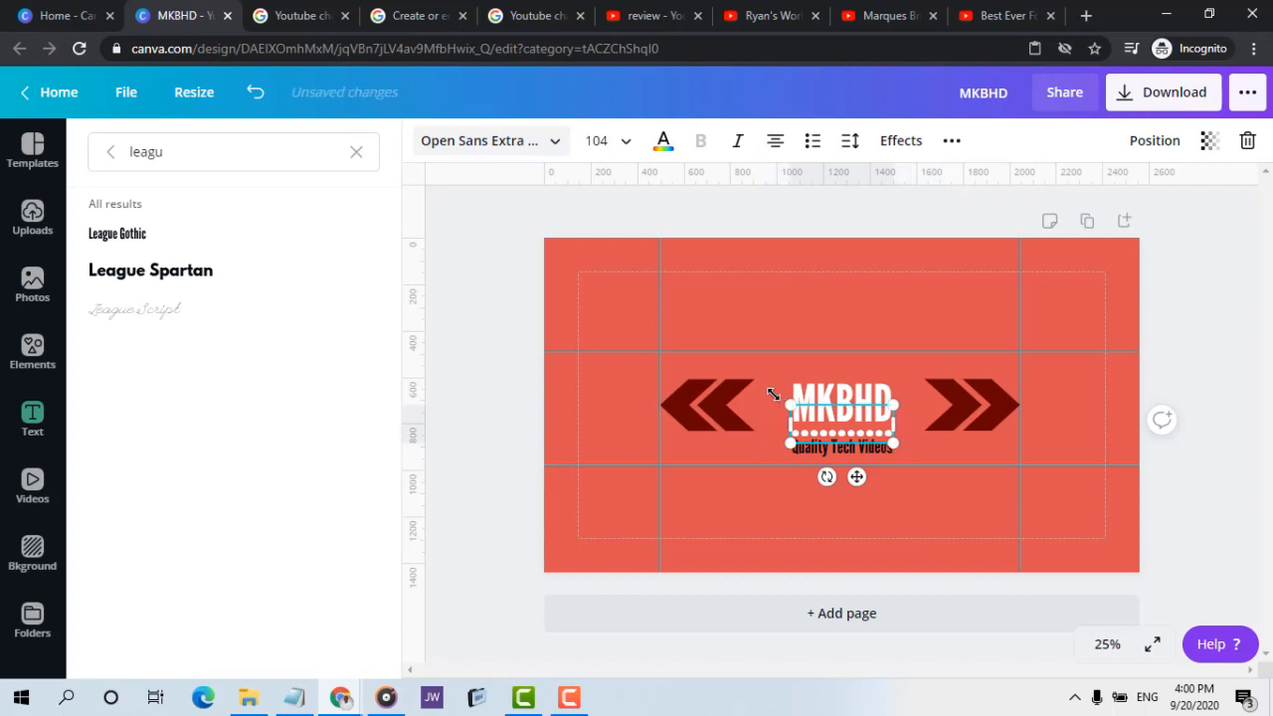
Set the dotted line's text colour to black from the document colours
left_click(922, 299)
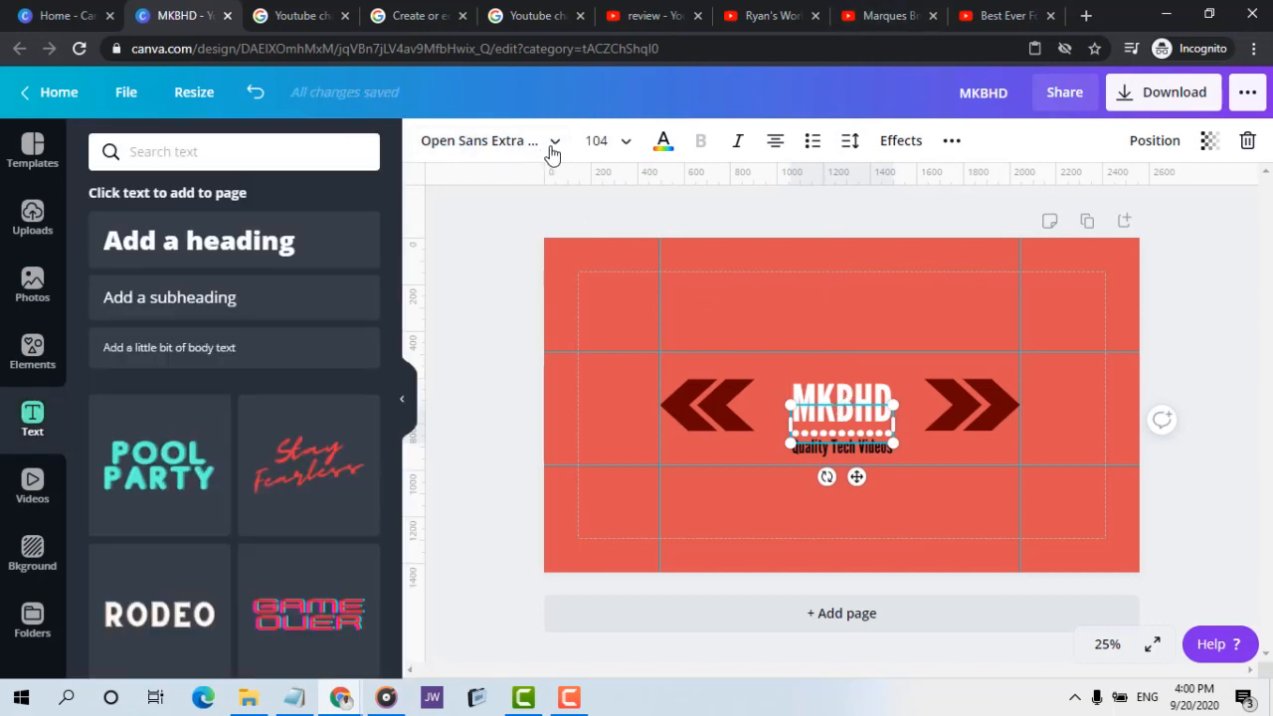
left_click(663, 142)
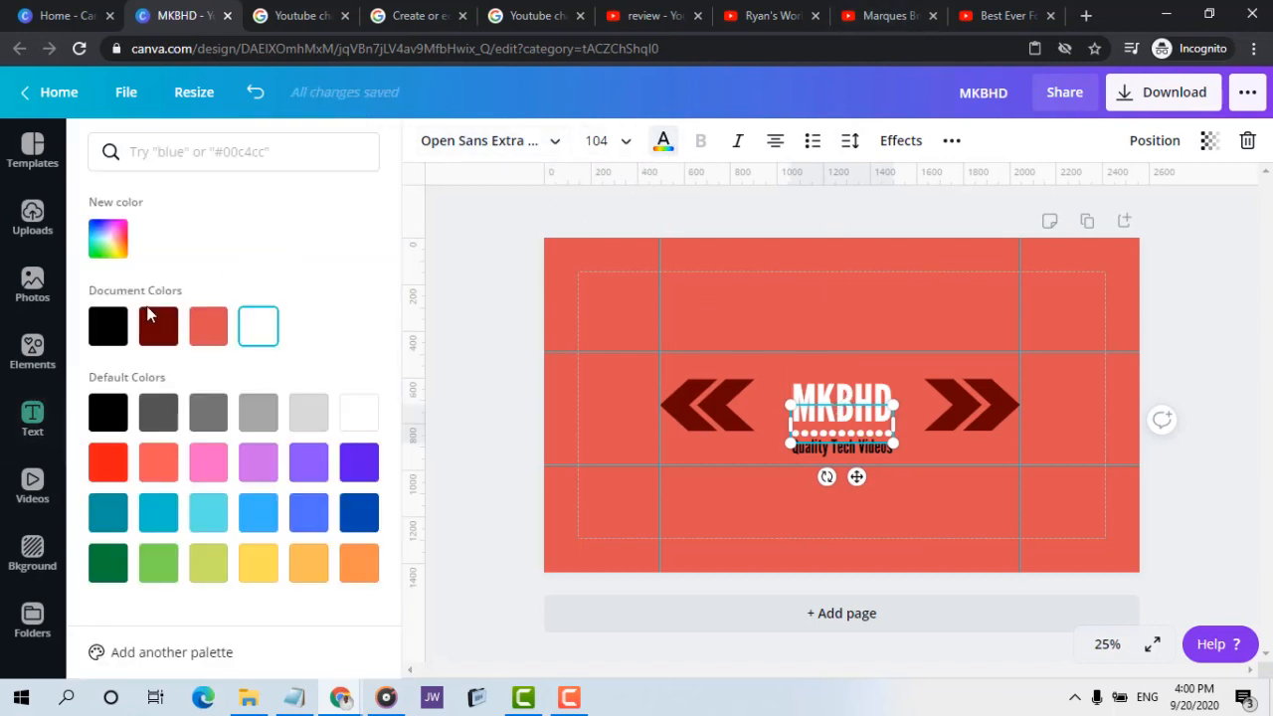
left_click(107, 326)
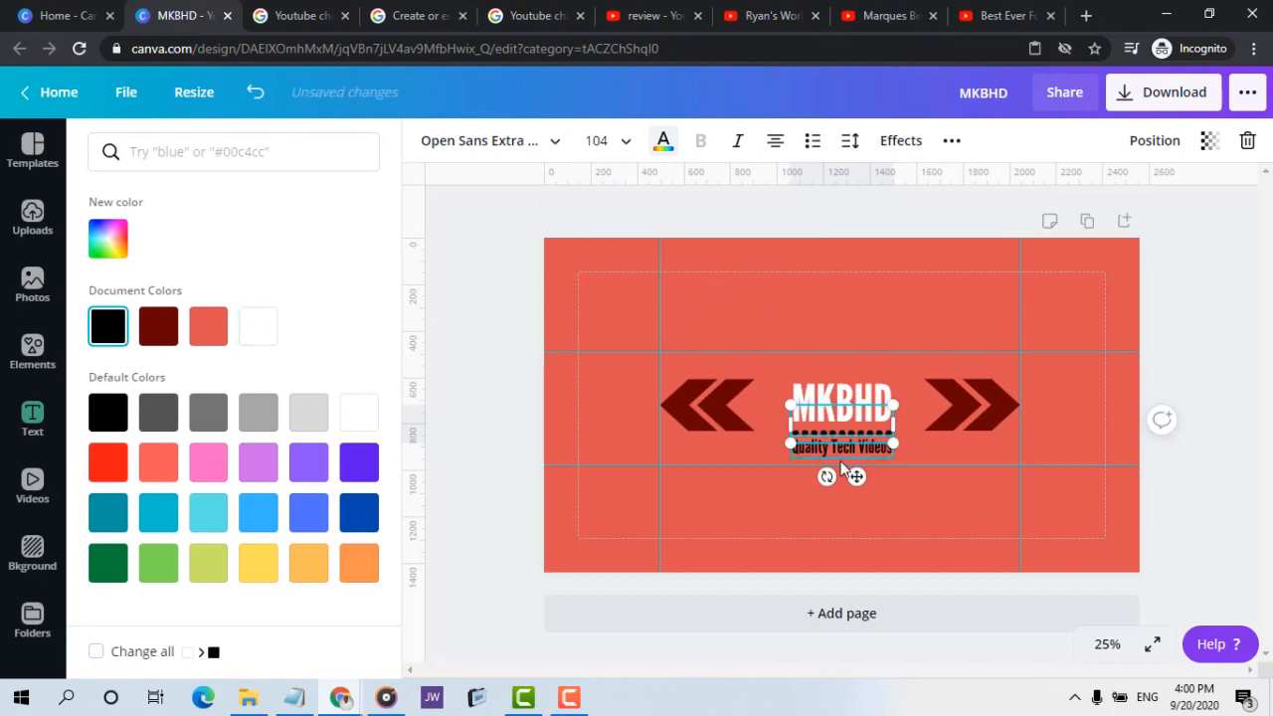
Set the Quality Tech Videos tagline's text colour to white from the document colours
double_click(840, 455)
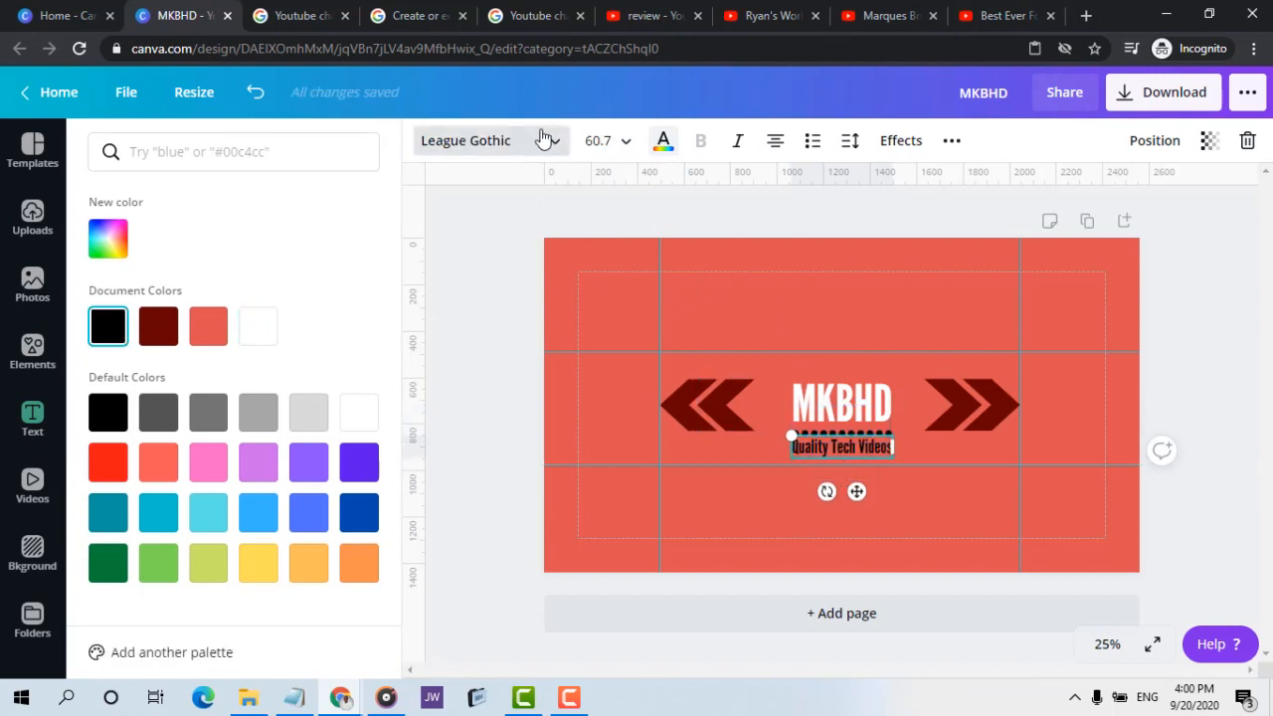
left_click(663, 140)
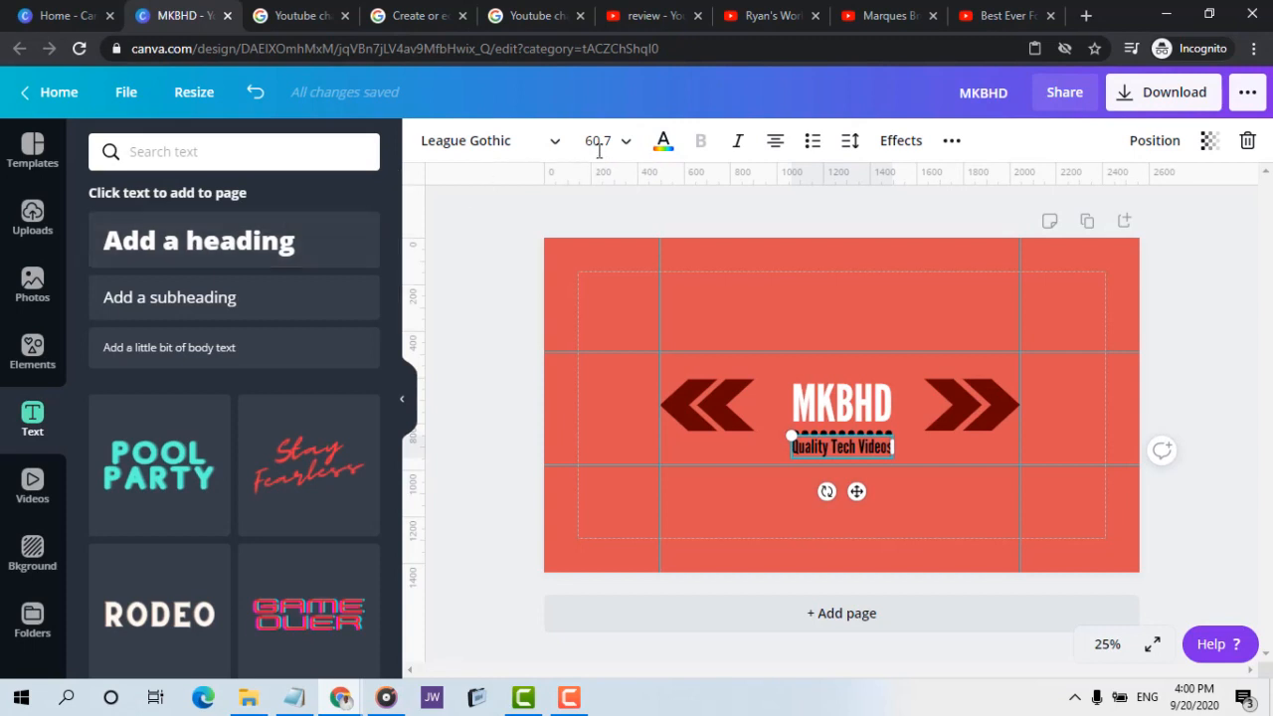
left_click(663, 140)
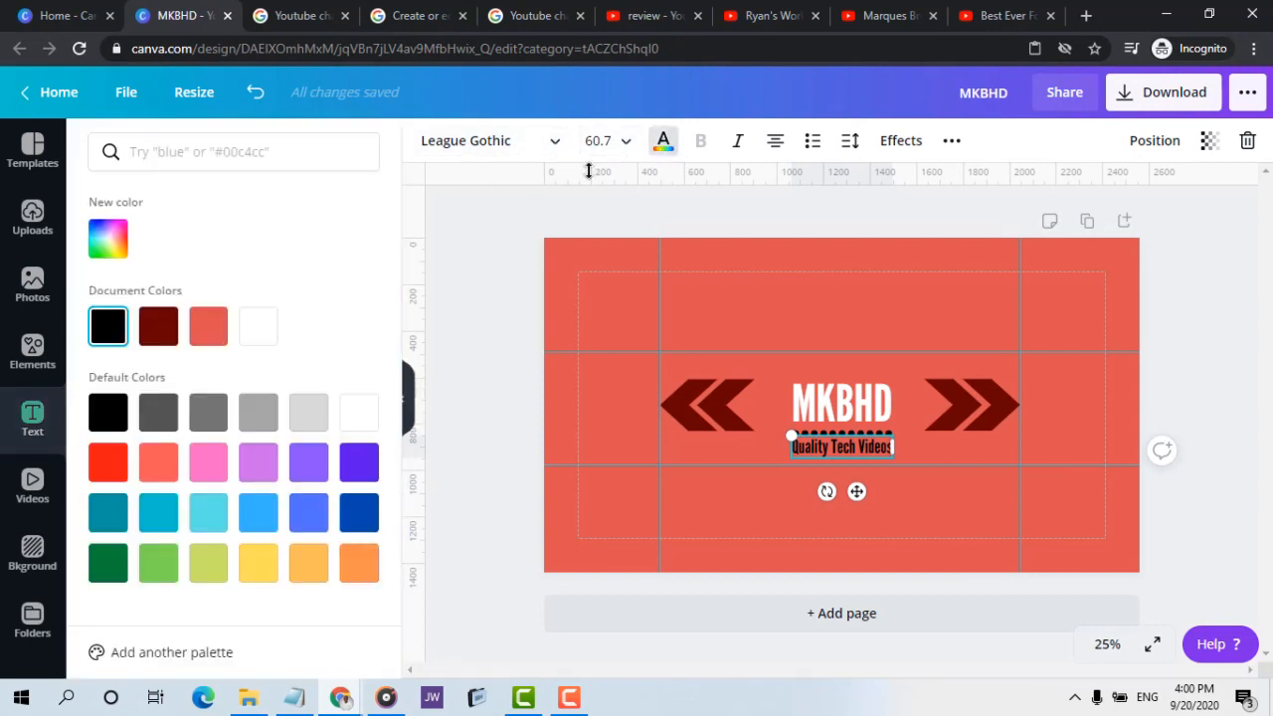
left_click(259, 326)
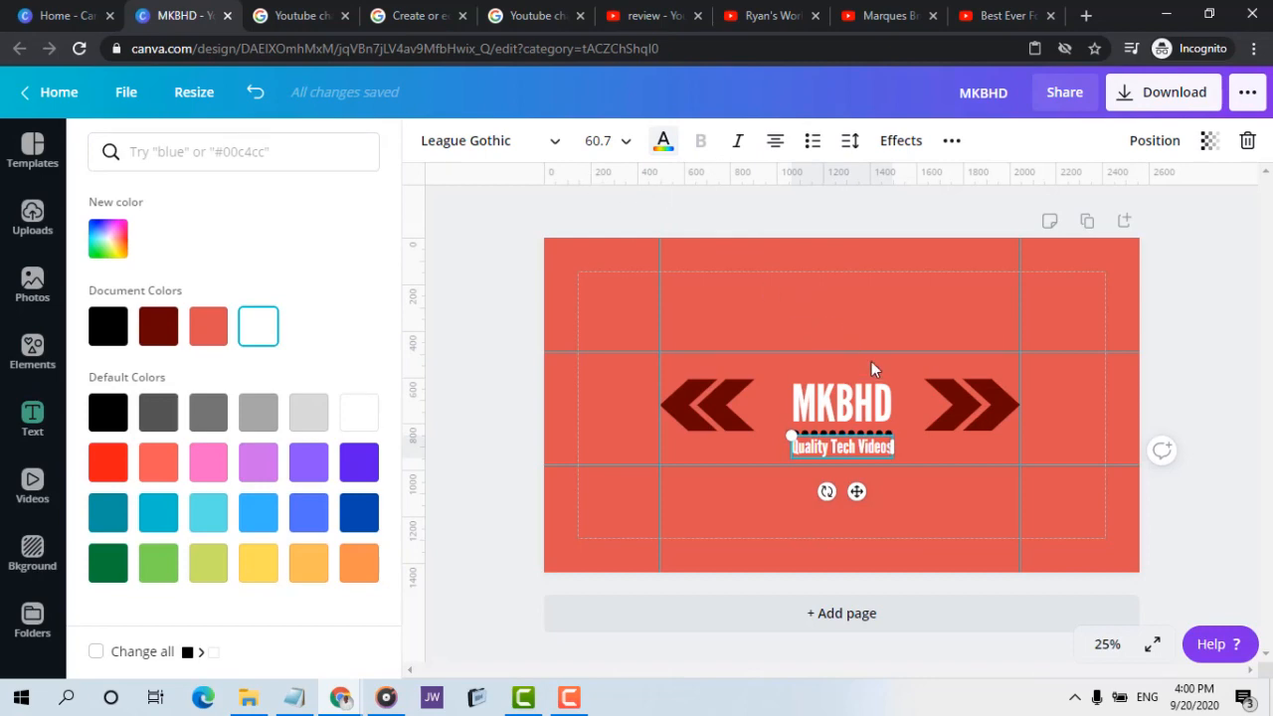
Check the Marques Brownlee banner for the colours of its chevrons, dotted line and tagline
left_click(867, 12)
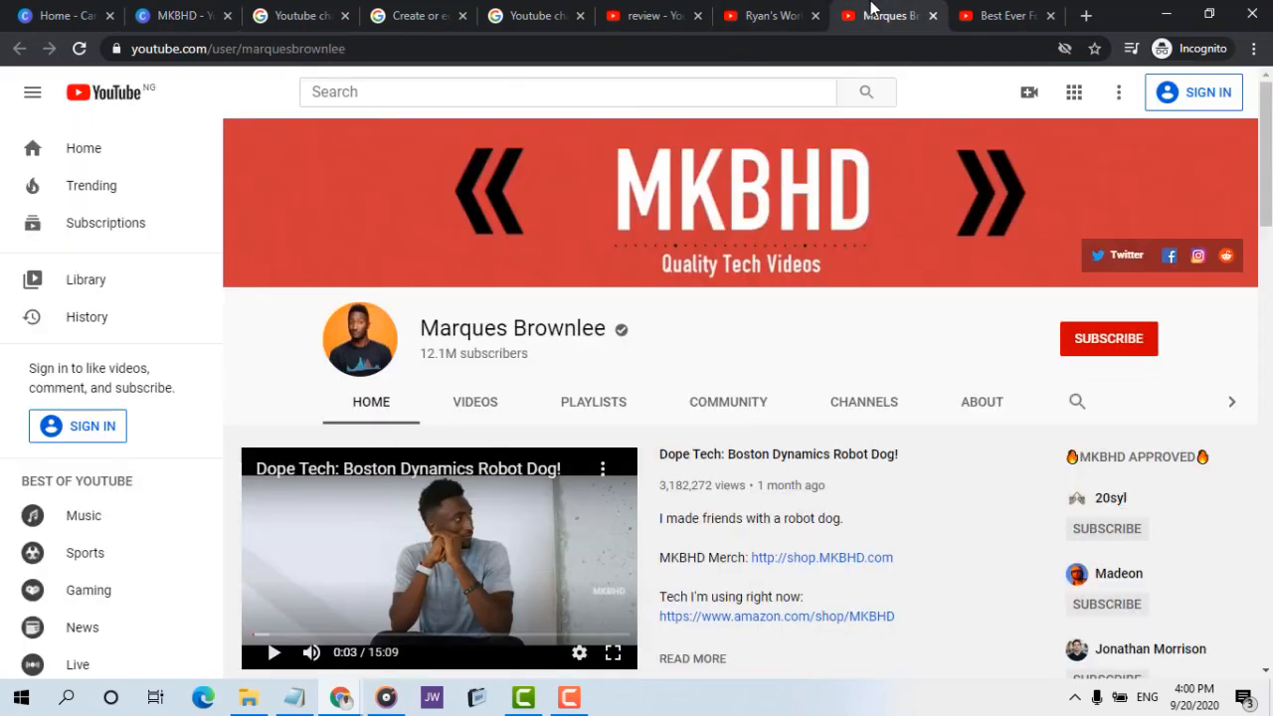
left_click(178, 12)
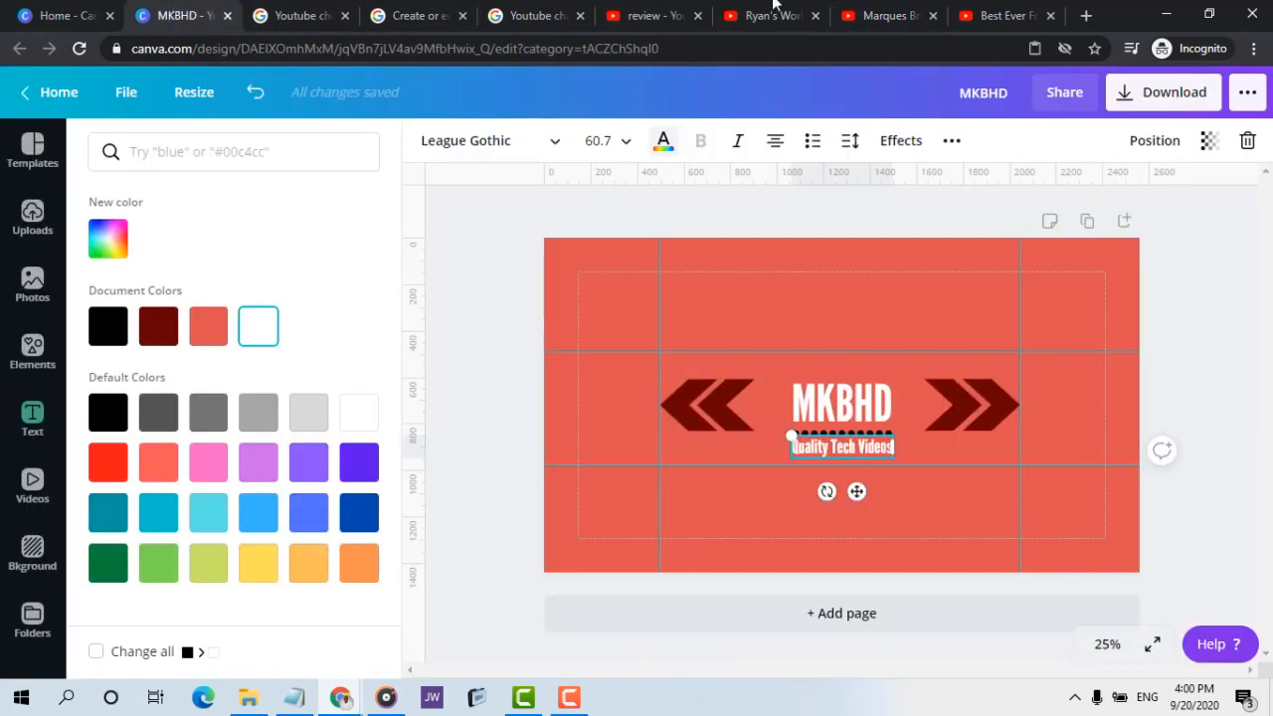
left_click(868, 12)
left_click(179, 14)
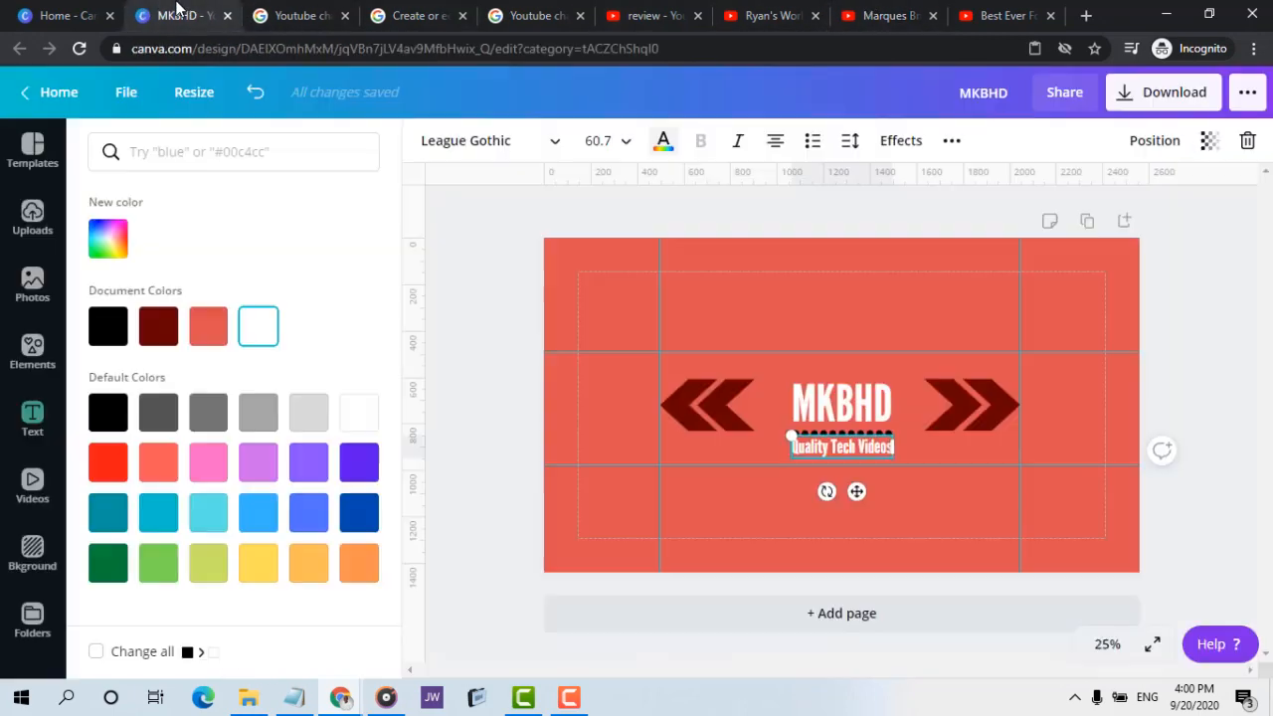
Recolour both chevrons on the right side of the MKBHD heading black
left_click(960, 408)
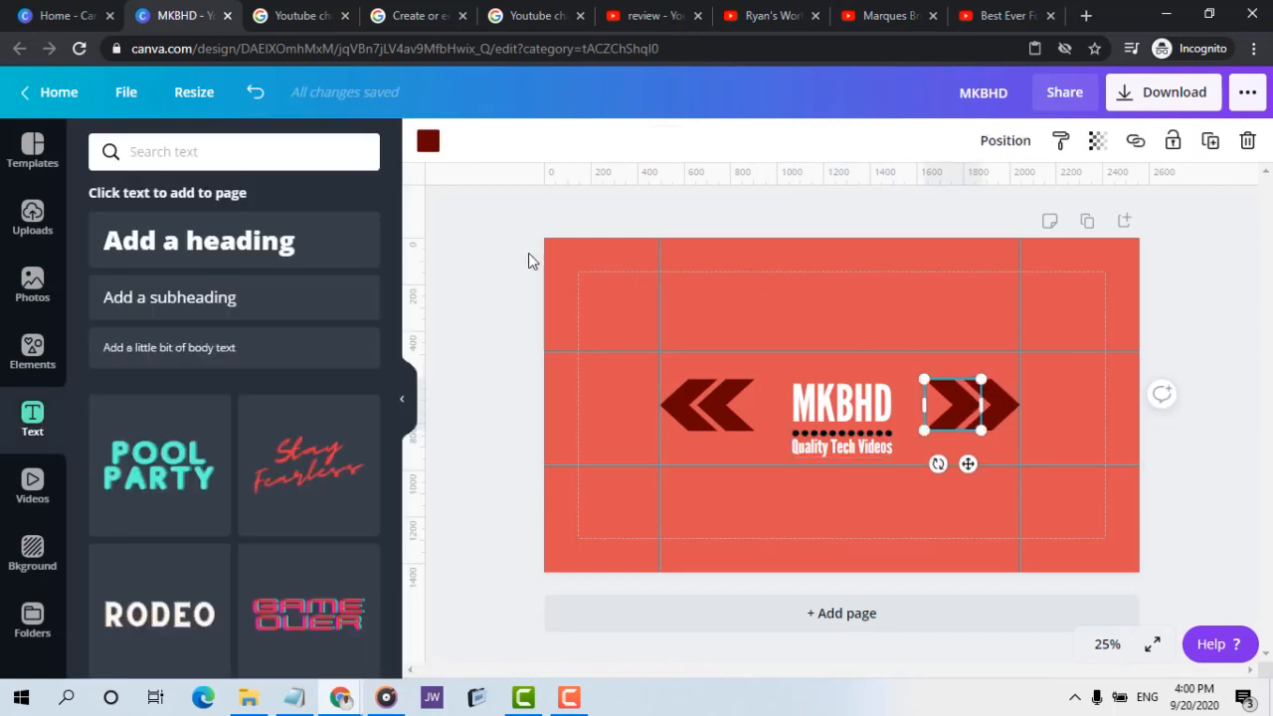
left_click(425, 145)
left_click(107, 327)
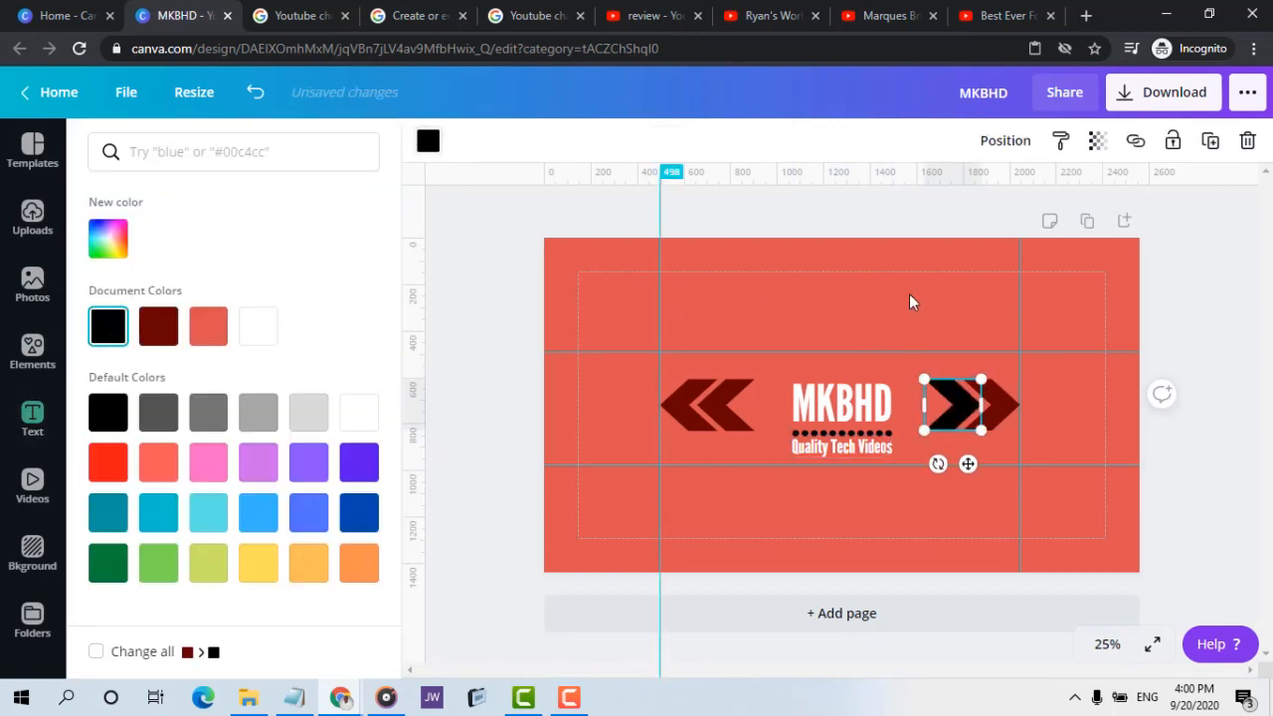
left_click(1012, 398)
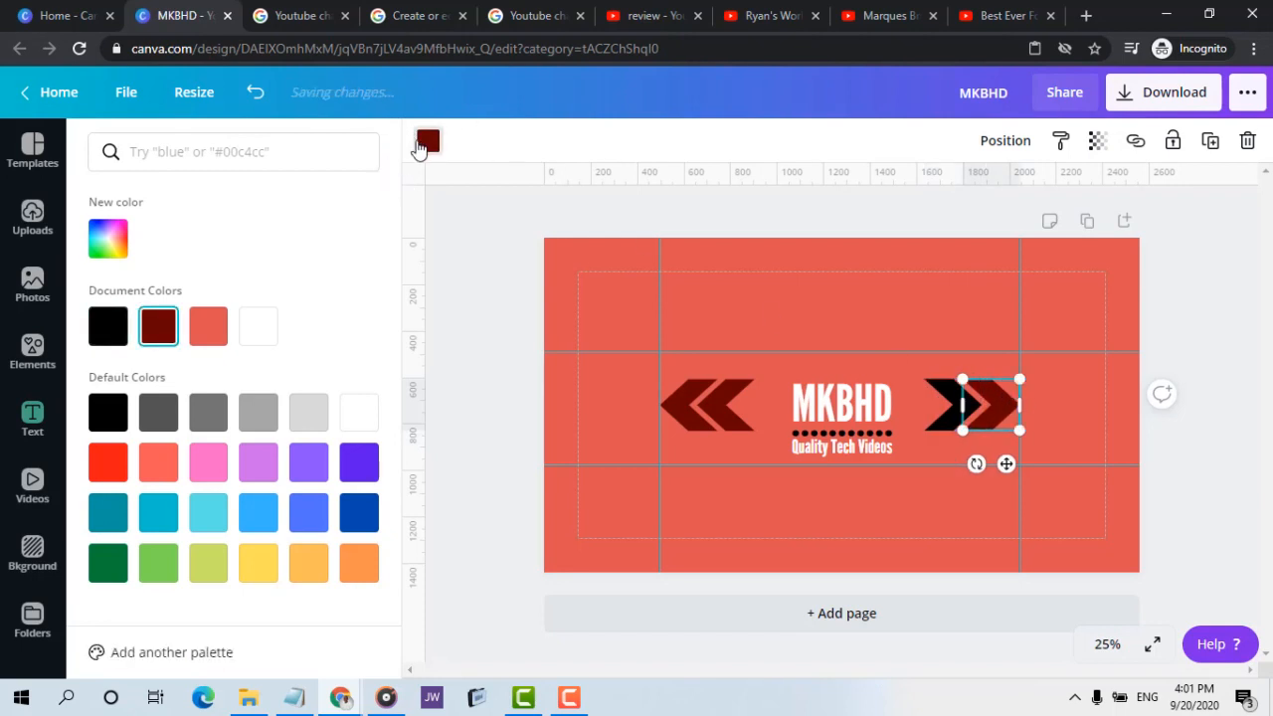
left_click(426, 145)
left_click(428, 141)
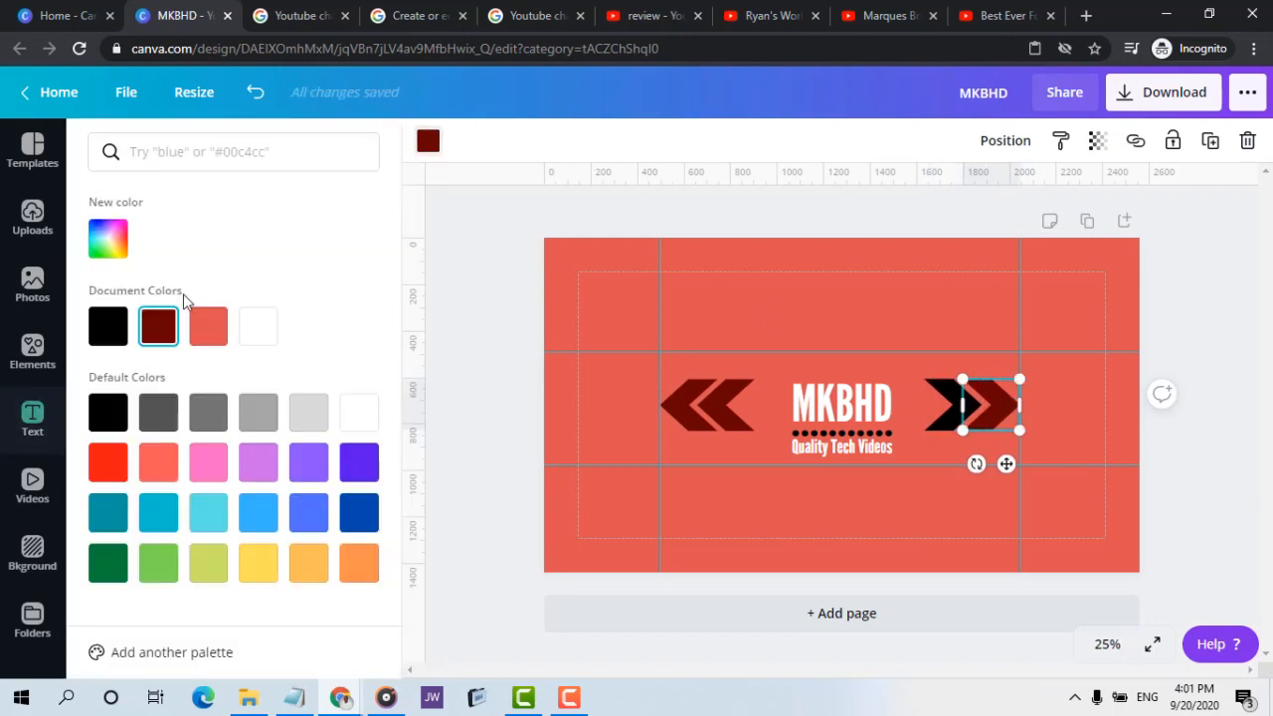
left_click(108, 326)
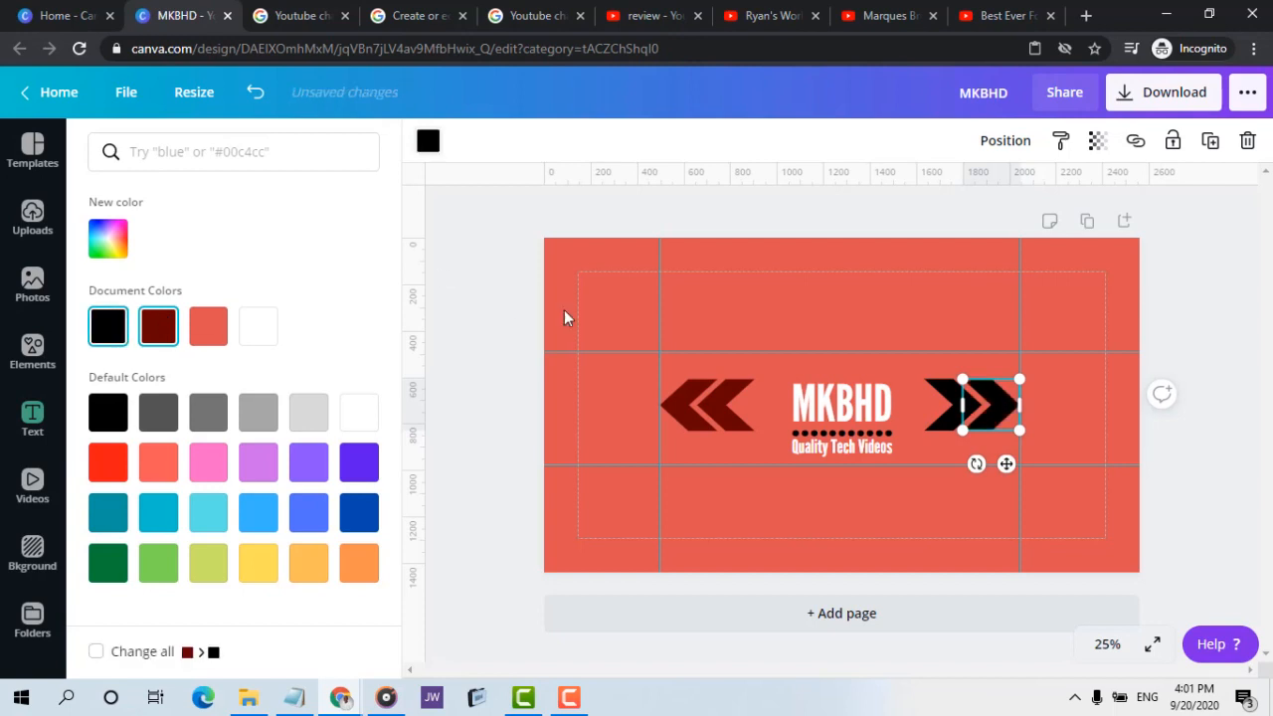
Recolour both chevrons on the left side of the MKBHD heading black from the document colours
left_click(696, 406)
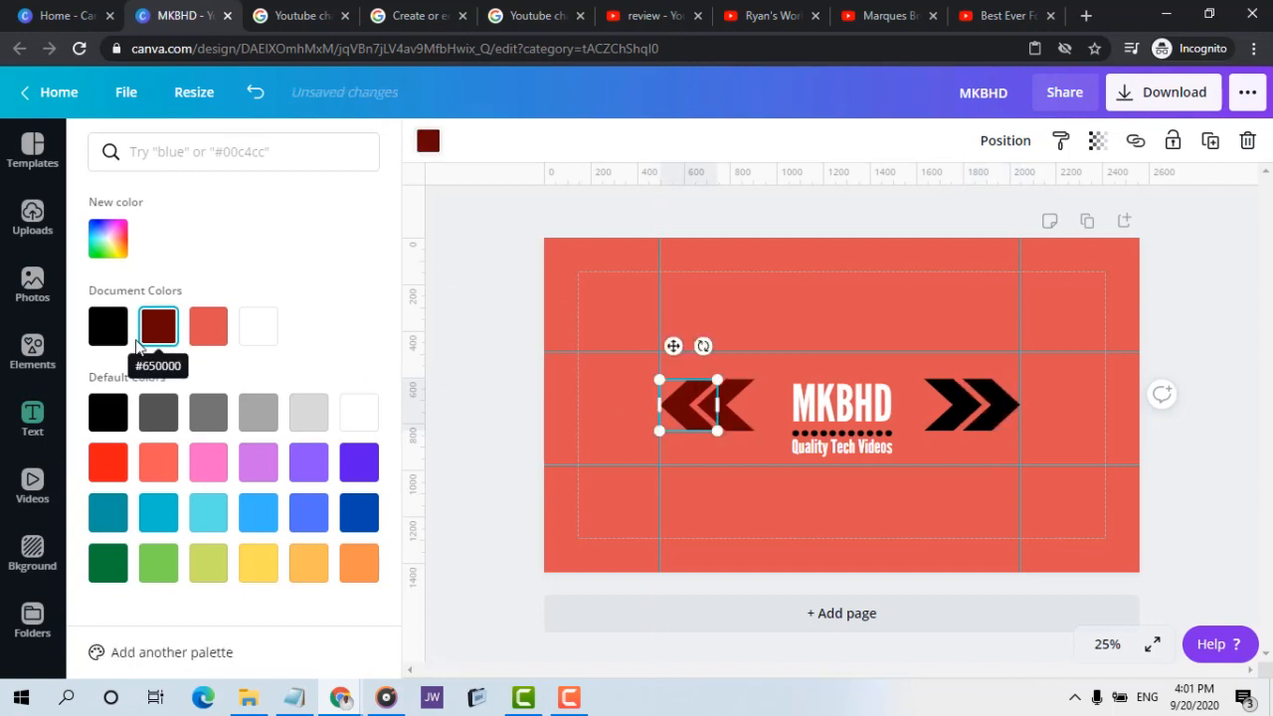
left_click(107, 327)
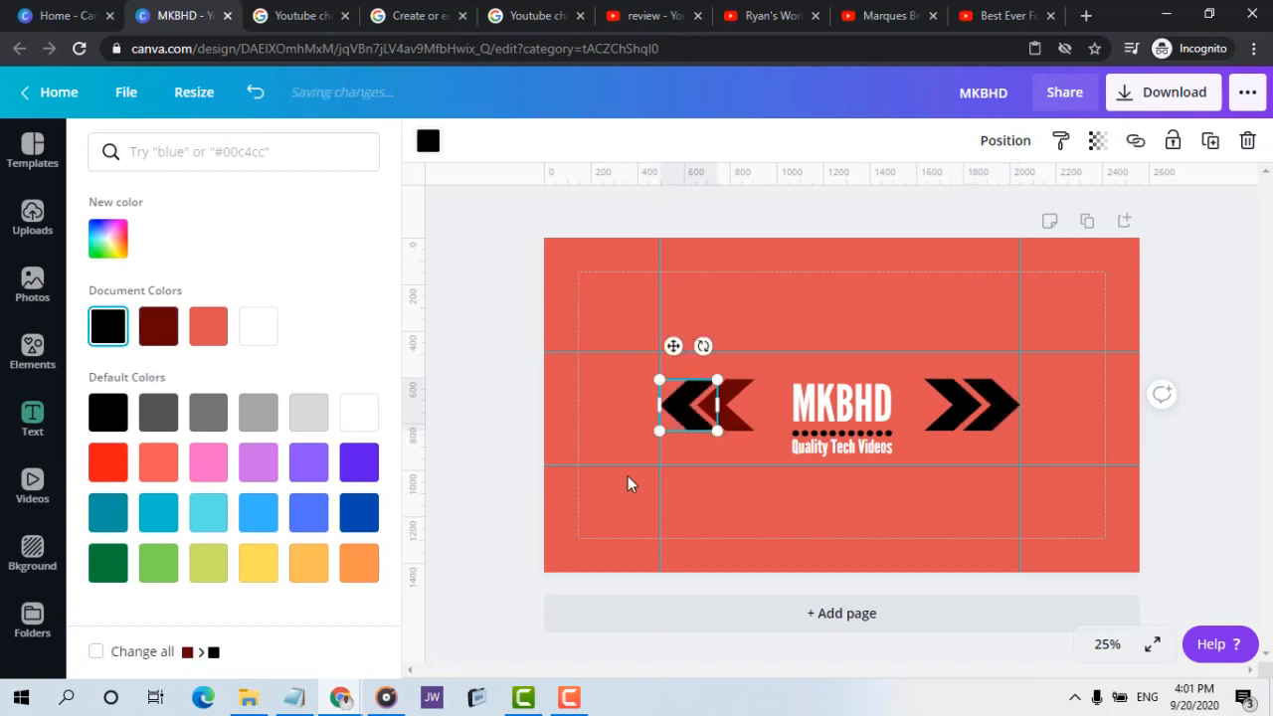
left_click(738, 419)
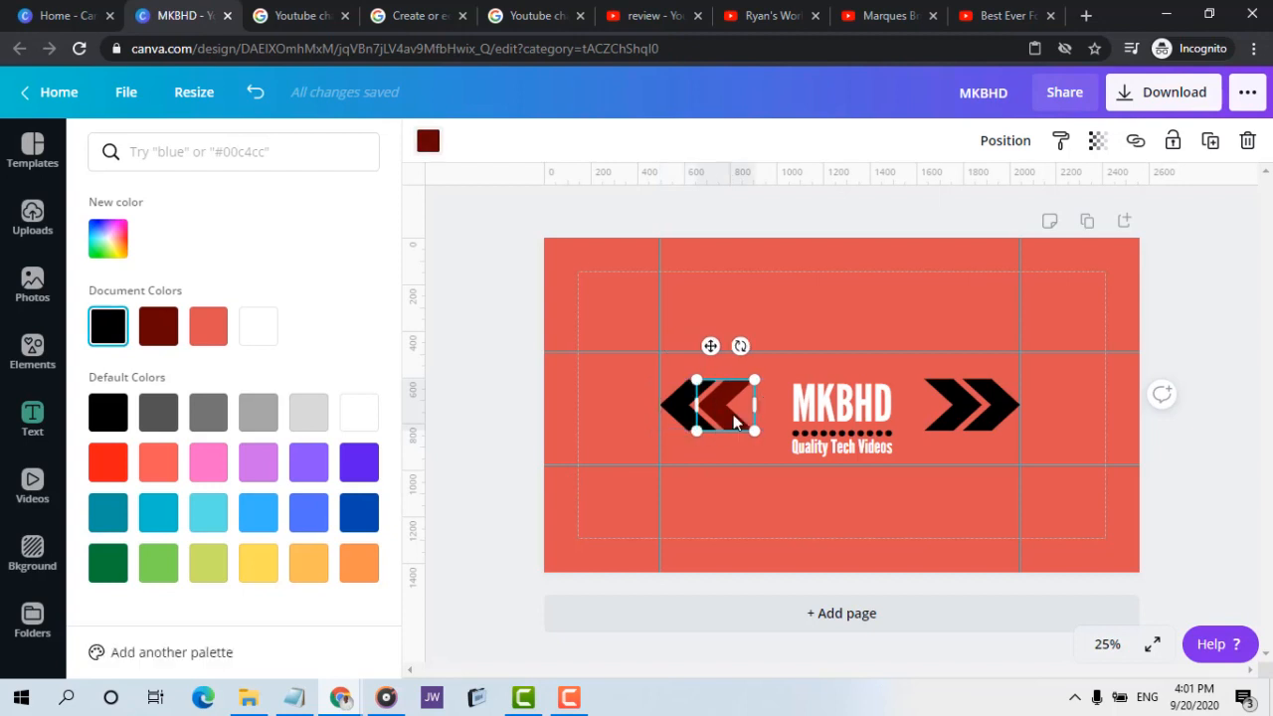
left_click(107, 326)
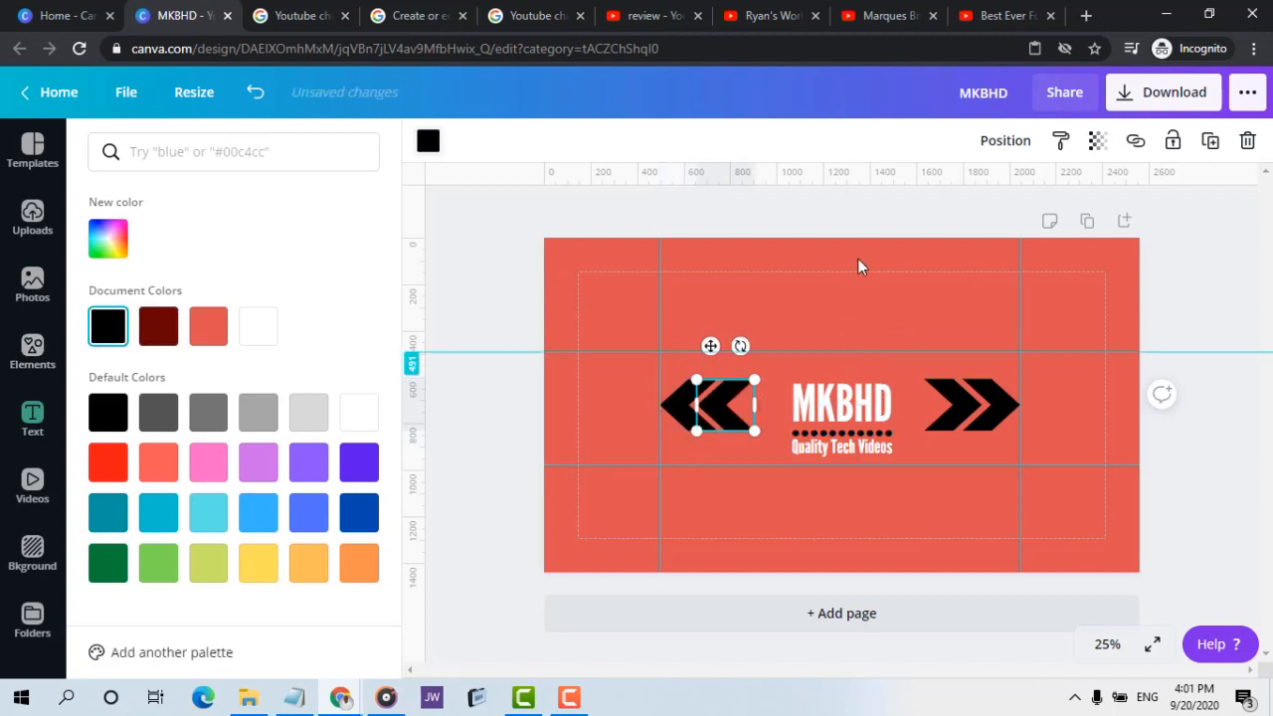
left_click(761, 260)
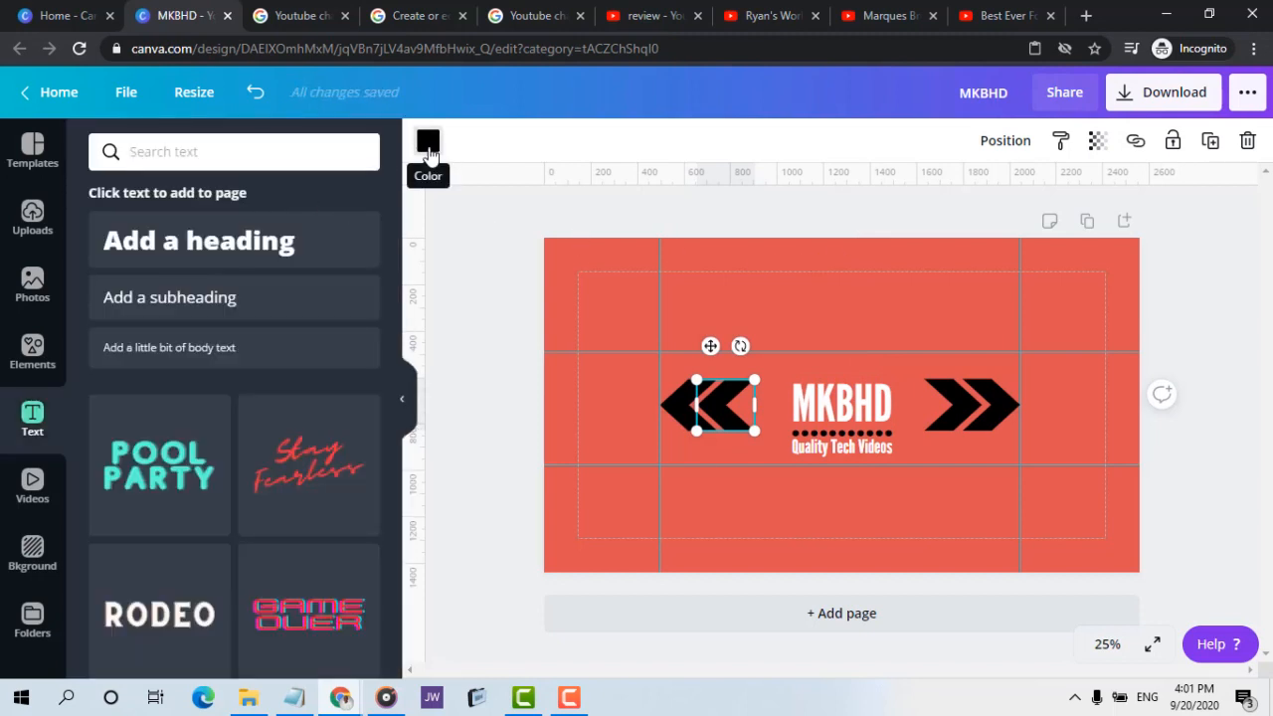
Change the banner background to a brighter custom red, #F63D3D
left_click(715, 256)
left_click(427, 144)
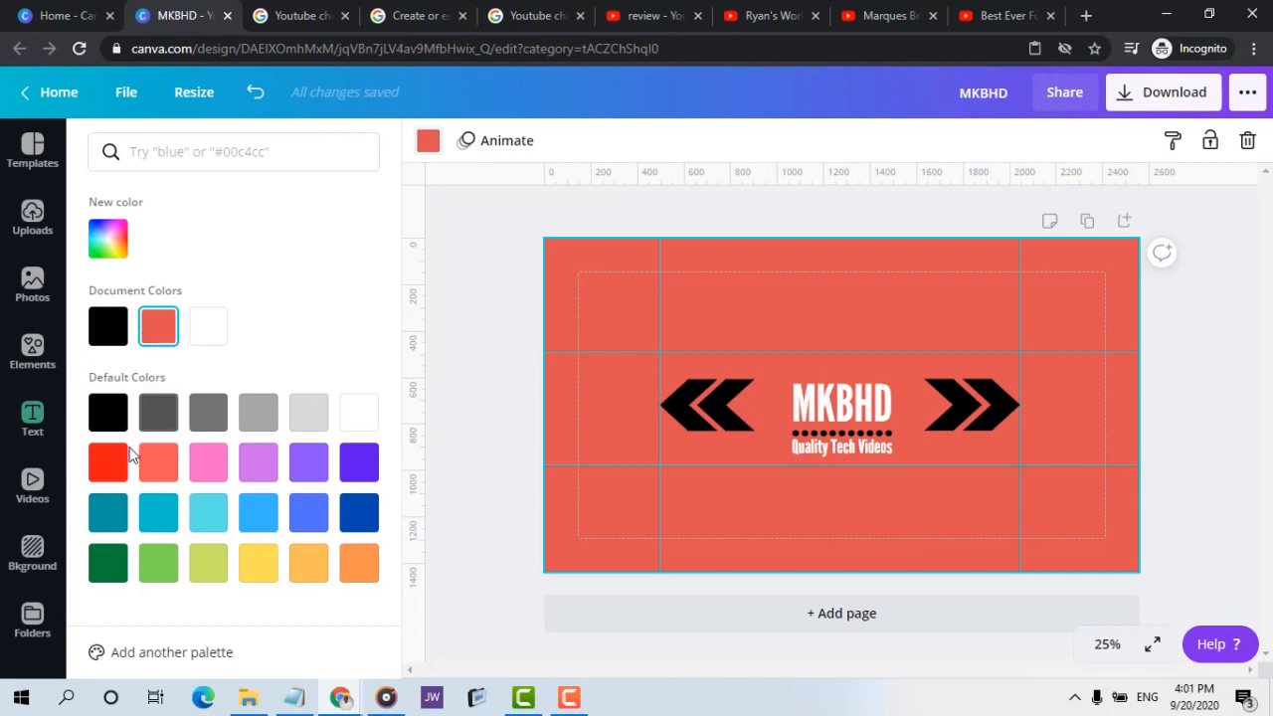
left_click(118, 249)
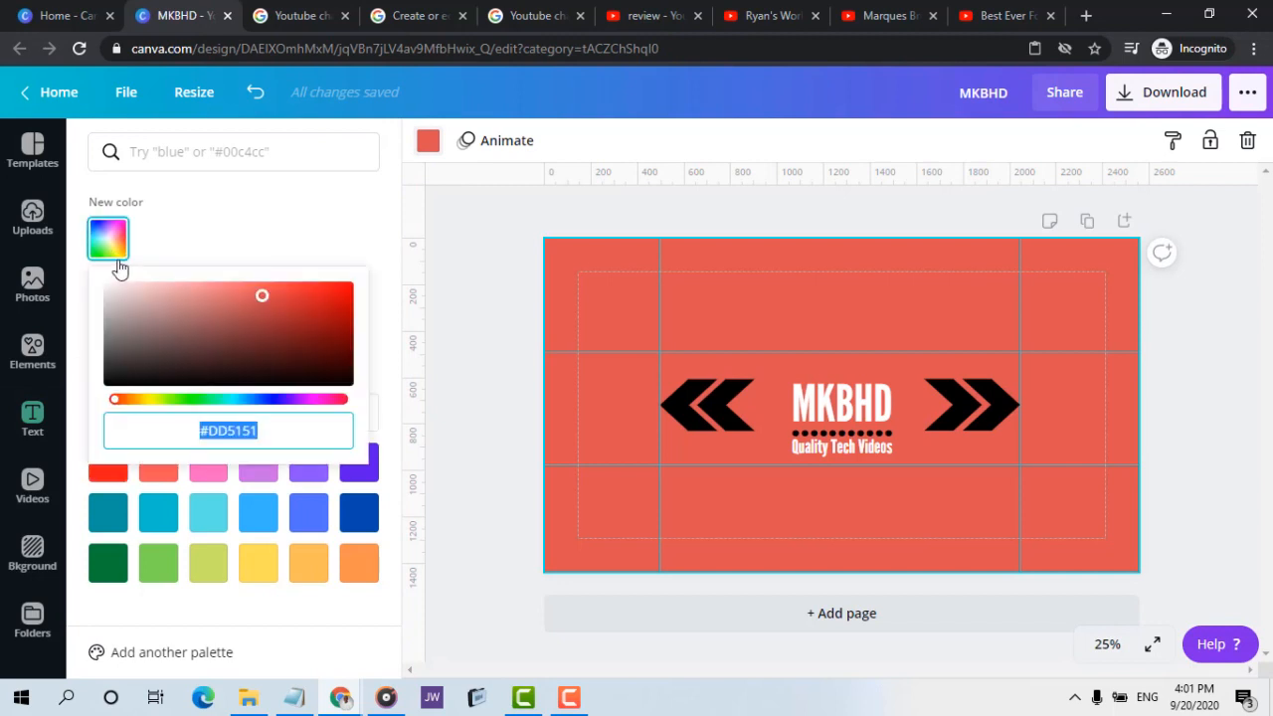
left_click(276, 288)
left_click_drag(275, 287, 288, 288)
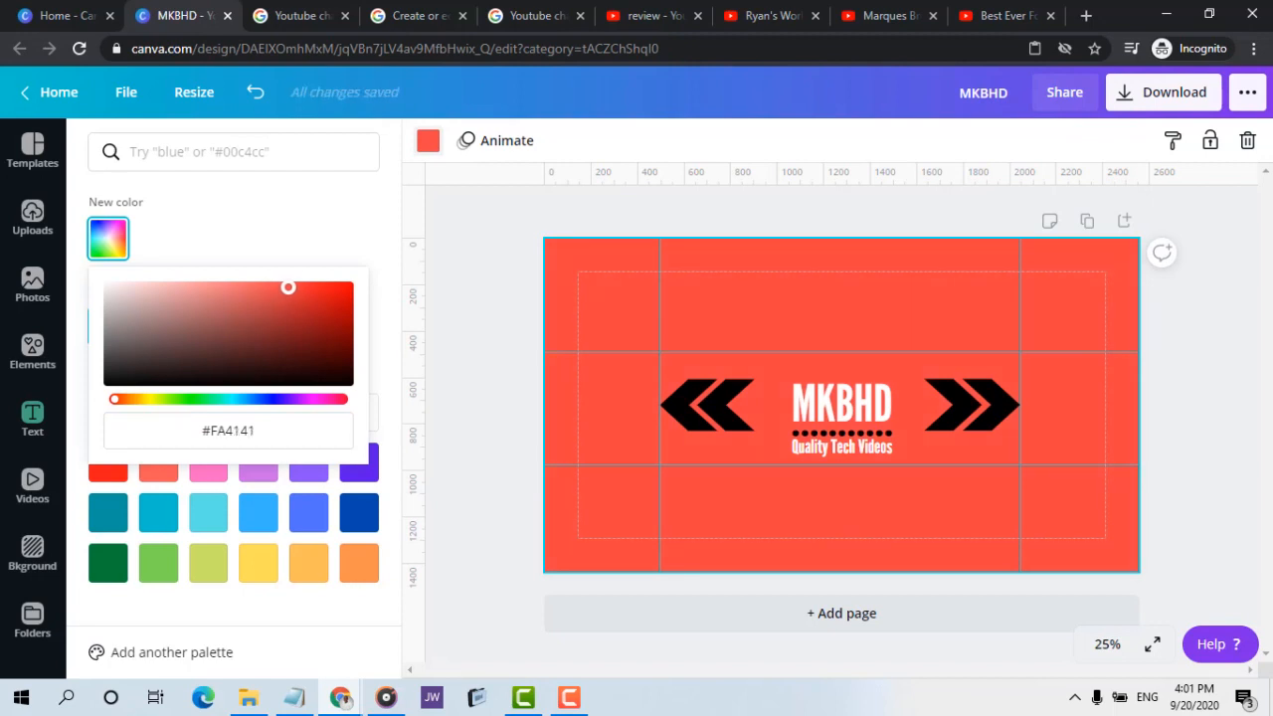
left_click_drag(287, 287, 291, 288)
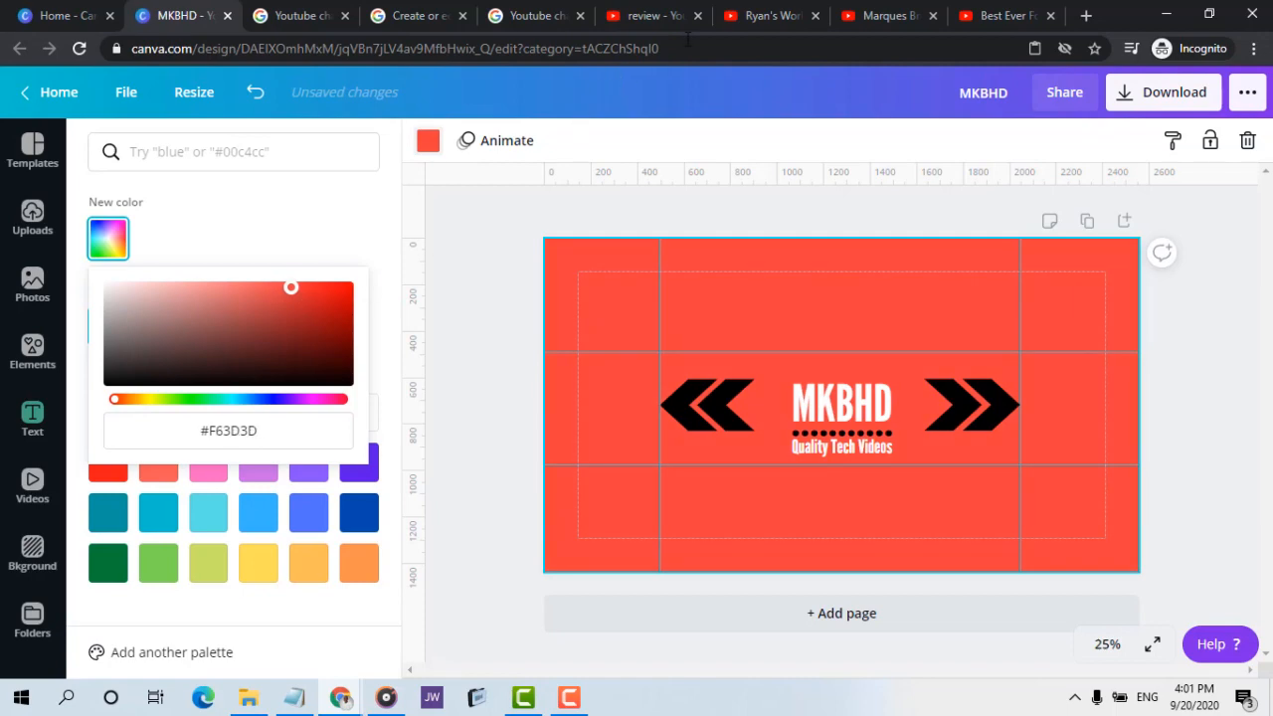
Compare the design with the Marques Brownlee banner and nudge the dotted line slightly up towards the MKBHD heading
left_click(861, 16)
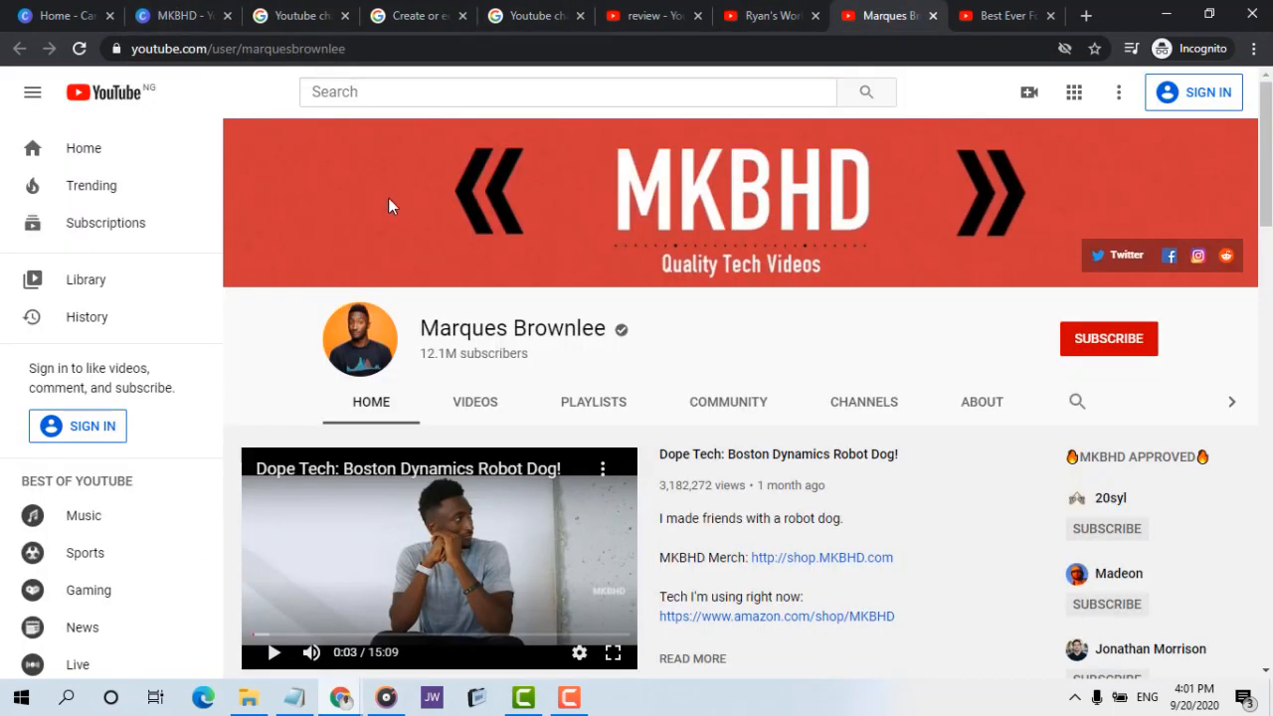
left_click(162, 15)
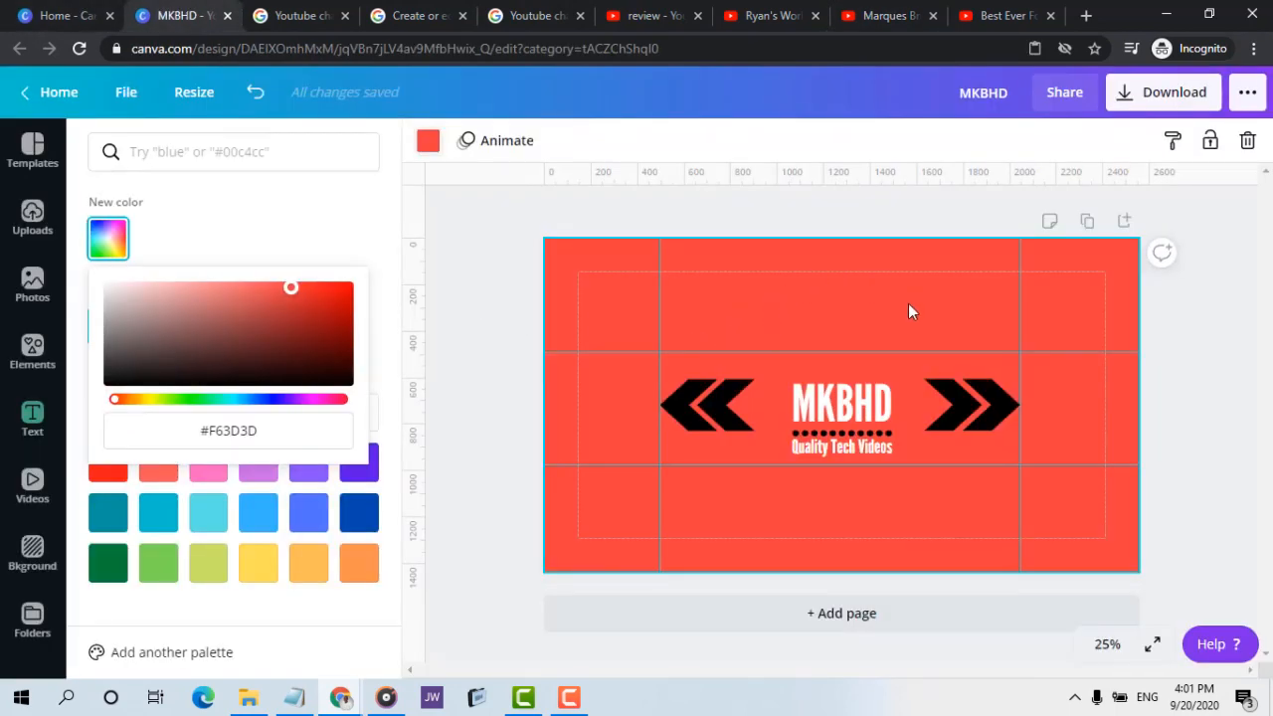
left_click(872, 444)
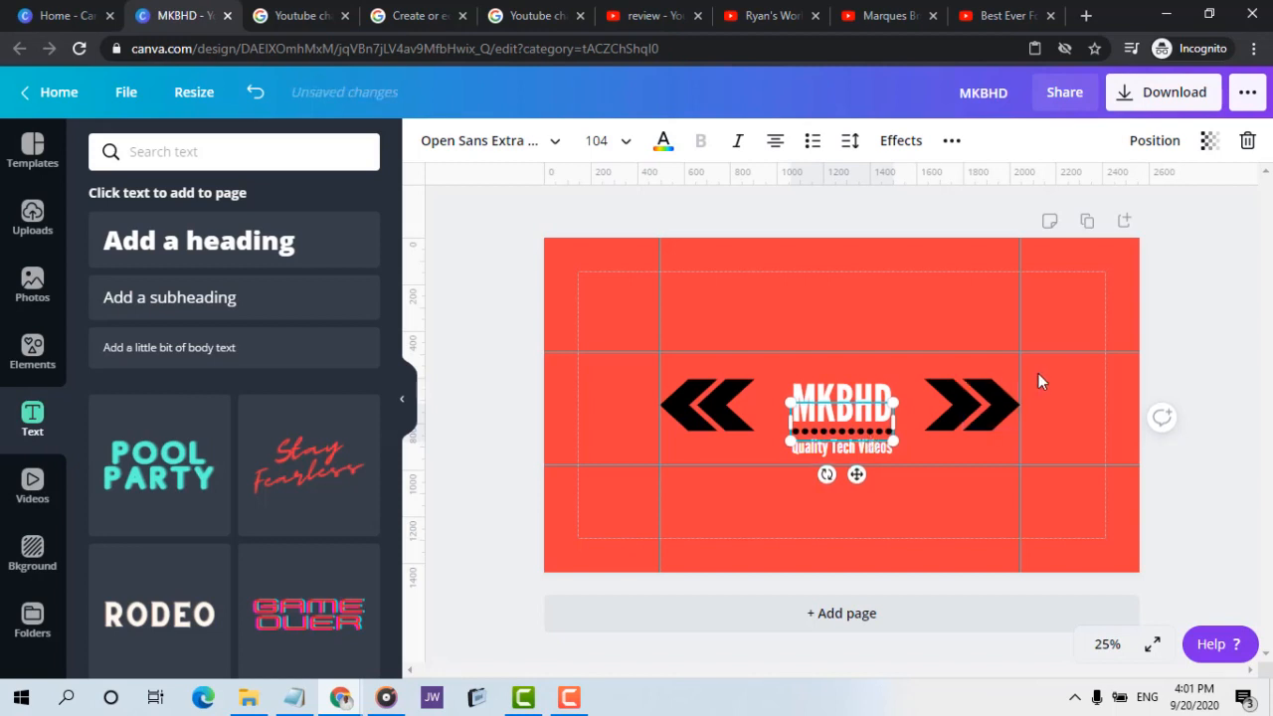
left_click(1171, 294)
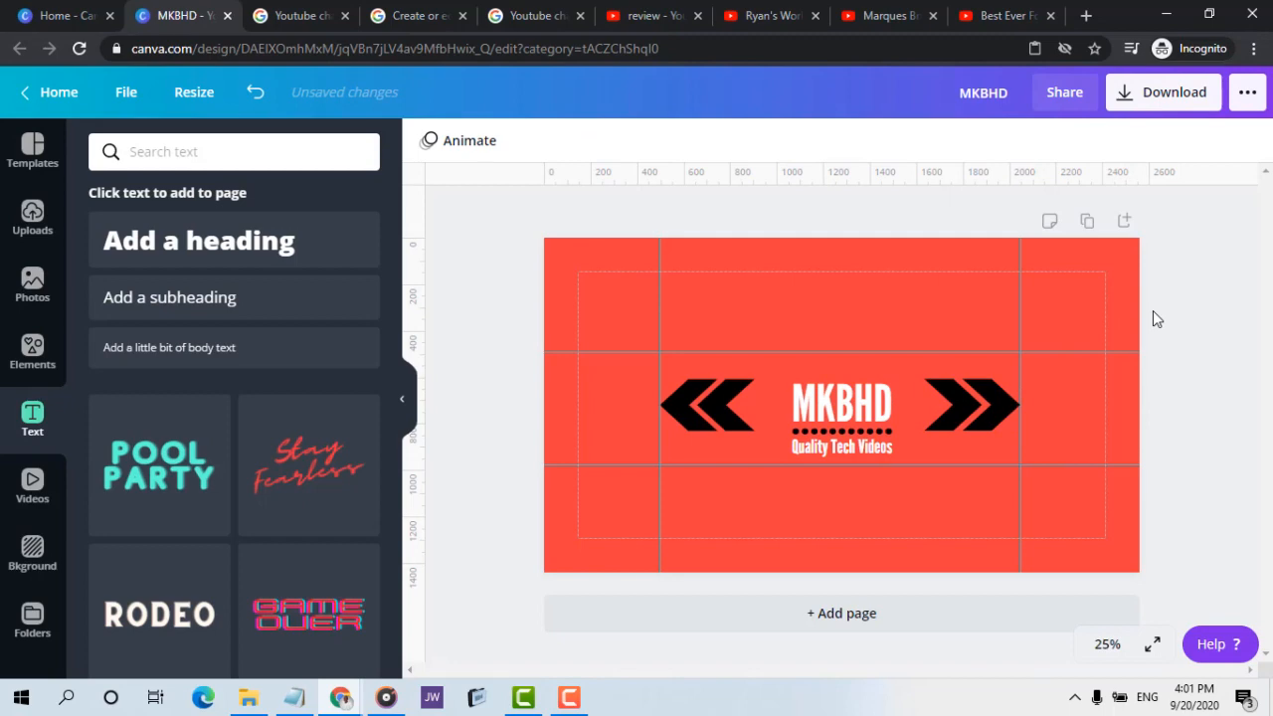
Examine the Marques Brownlee banner again for the dot size in its dotted line and the spacing of its chevrons
left_click(819, 14)
left_click(862, 14)
right_click(520, 201)
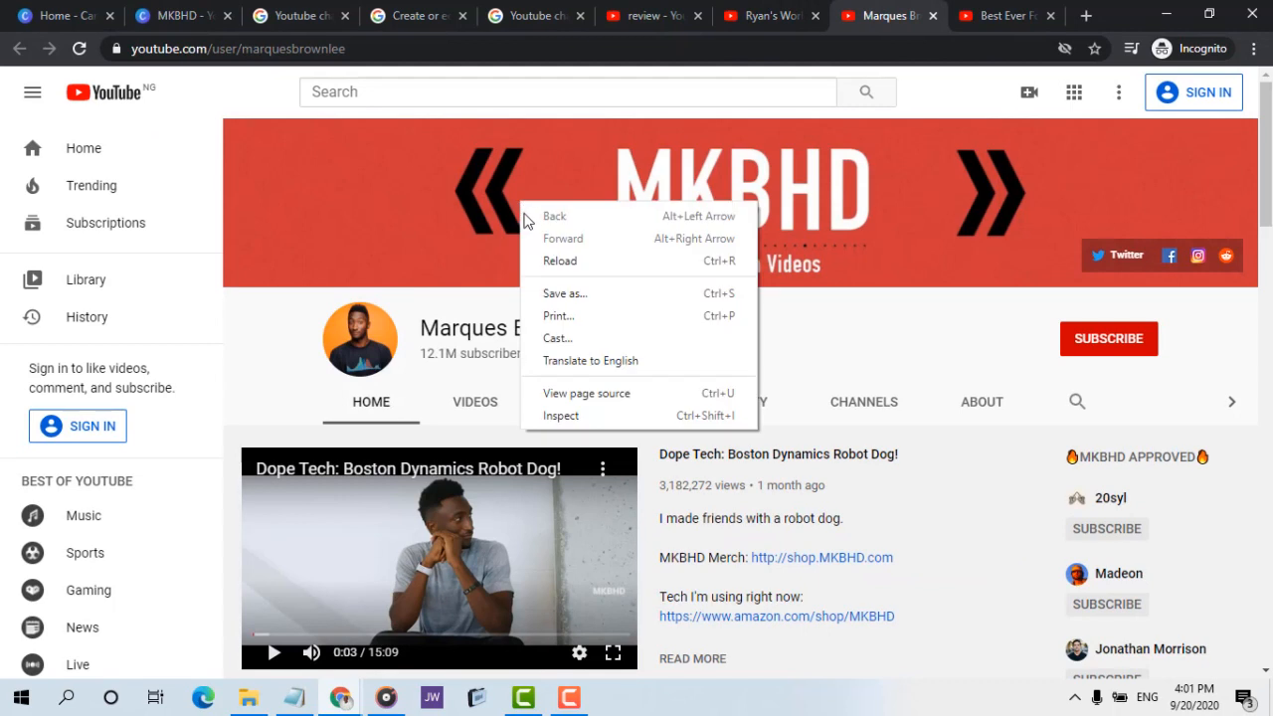
left_click(468, 261)
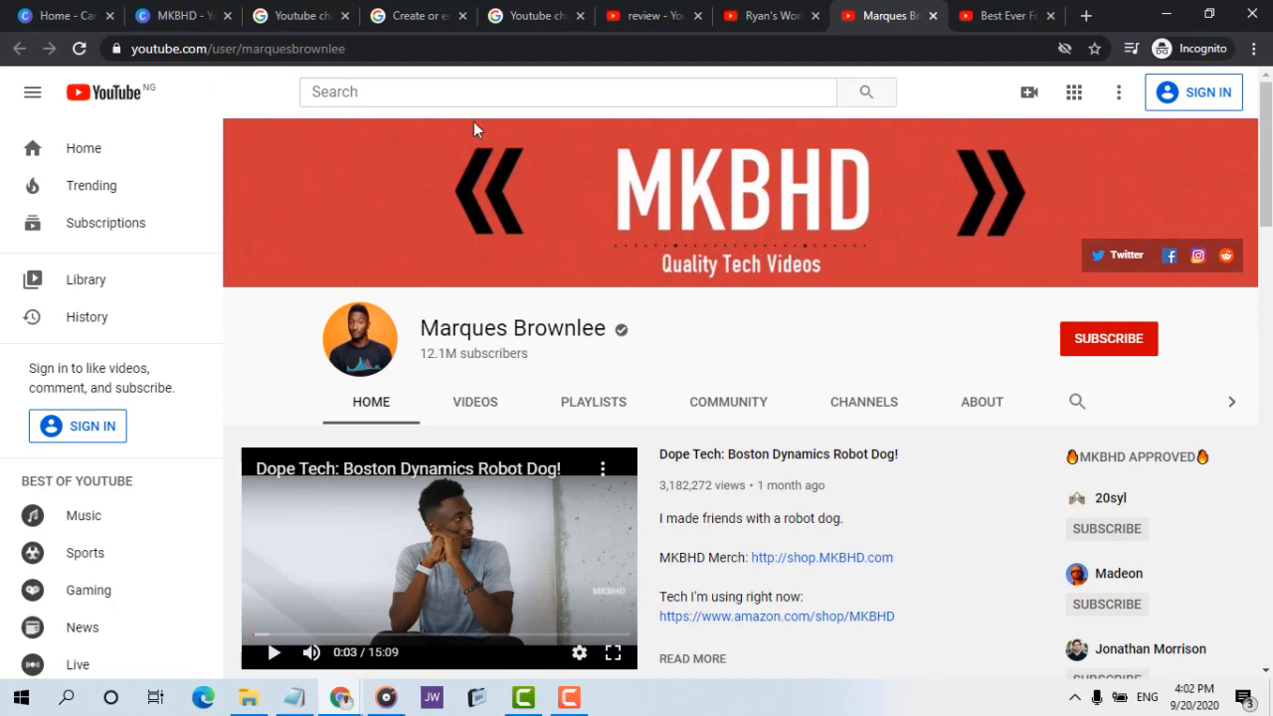
left_click(170, 14)
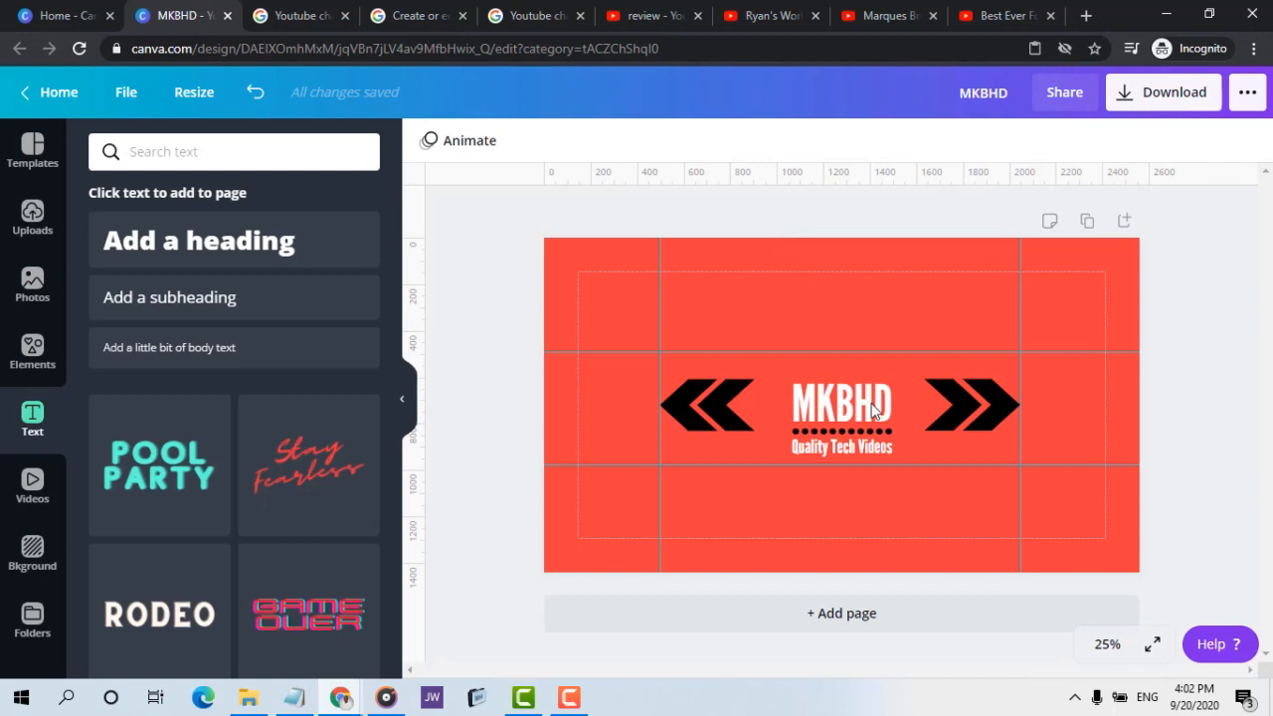
Reduce the dotted line's font size to 88 and add two more dots to restore its width under the heading
left_click(848, 437)
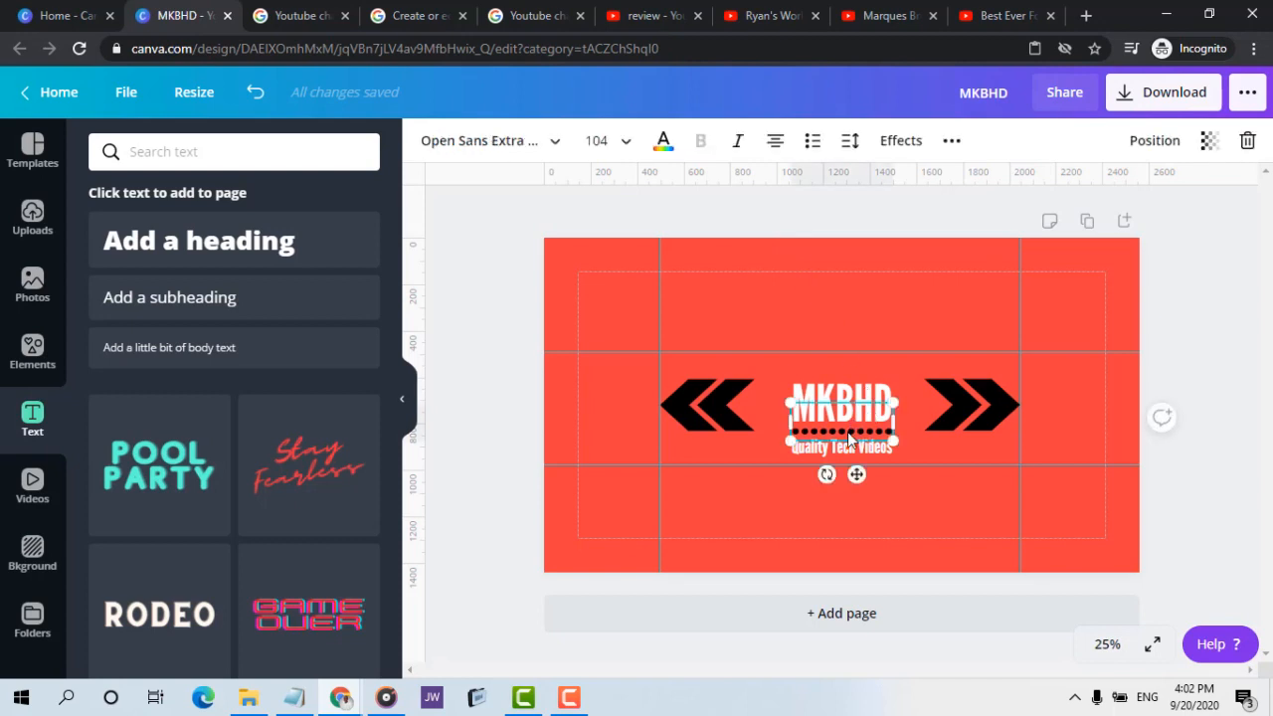
left_click(624, 140)
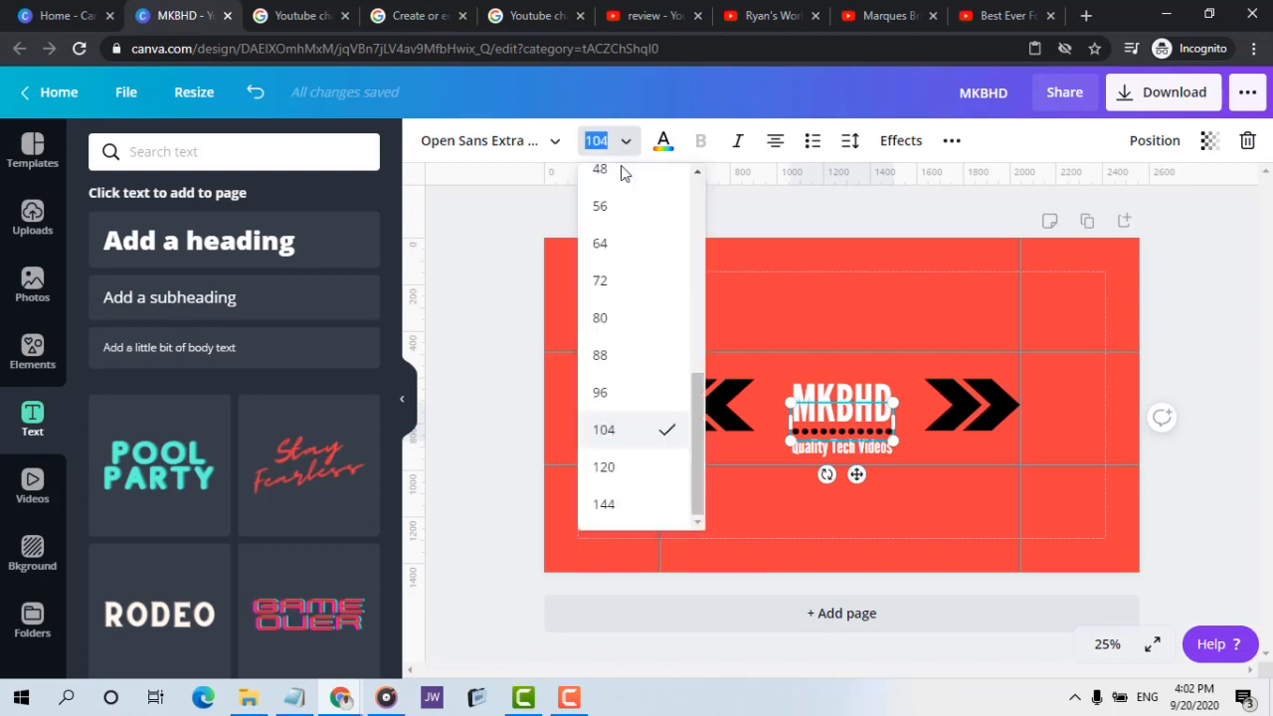
left_click(664, 358)
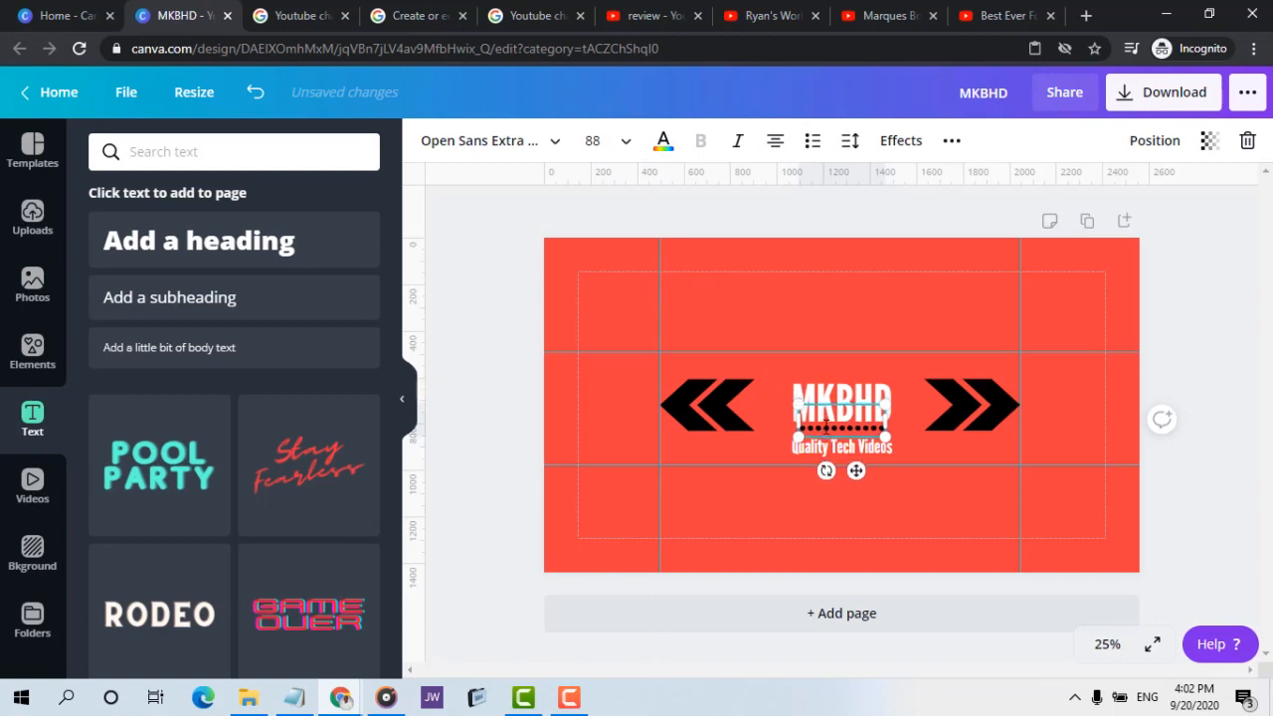
type("...")
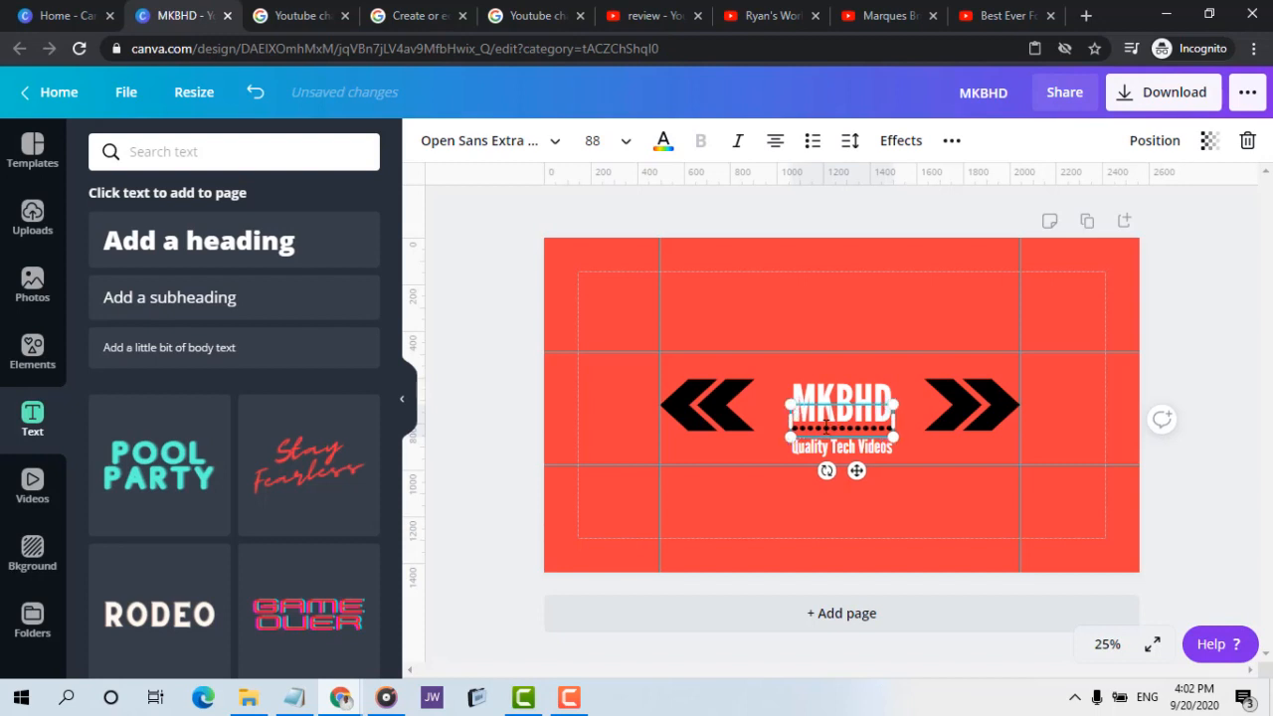
left_click(1210, 248)
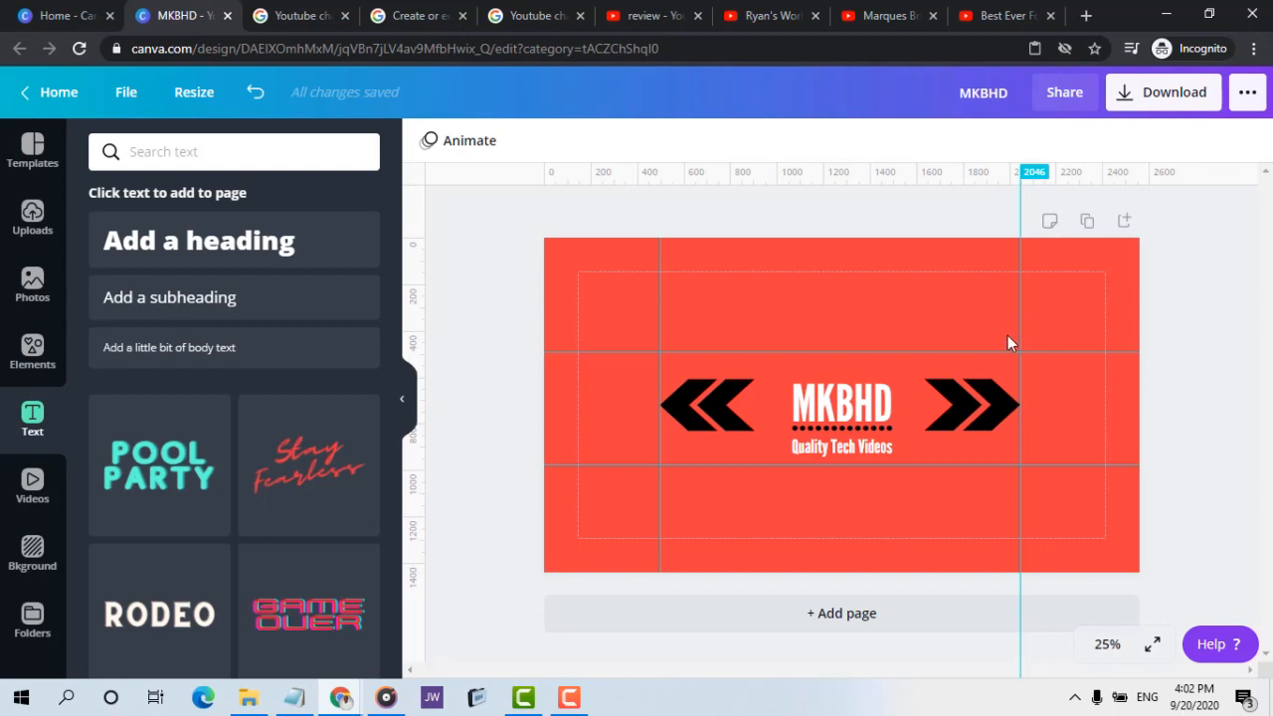
Nudge the inner chevron on the right side of the MKBHD heading slightly closer to the outer chevron
left_click(936, 390)
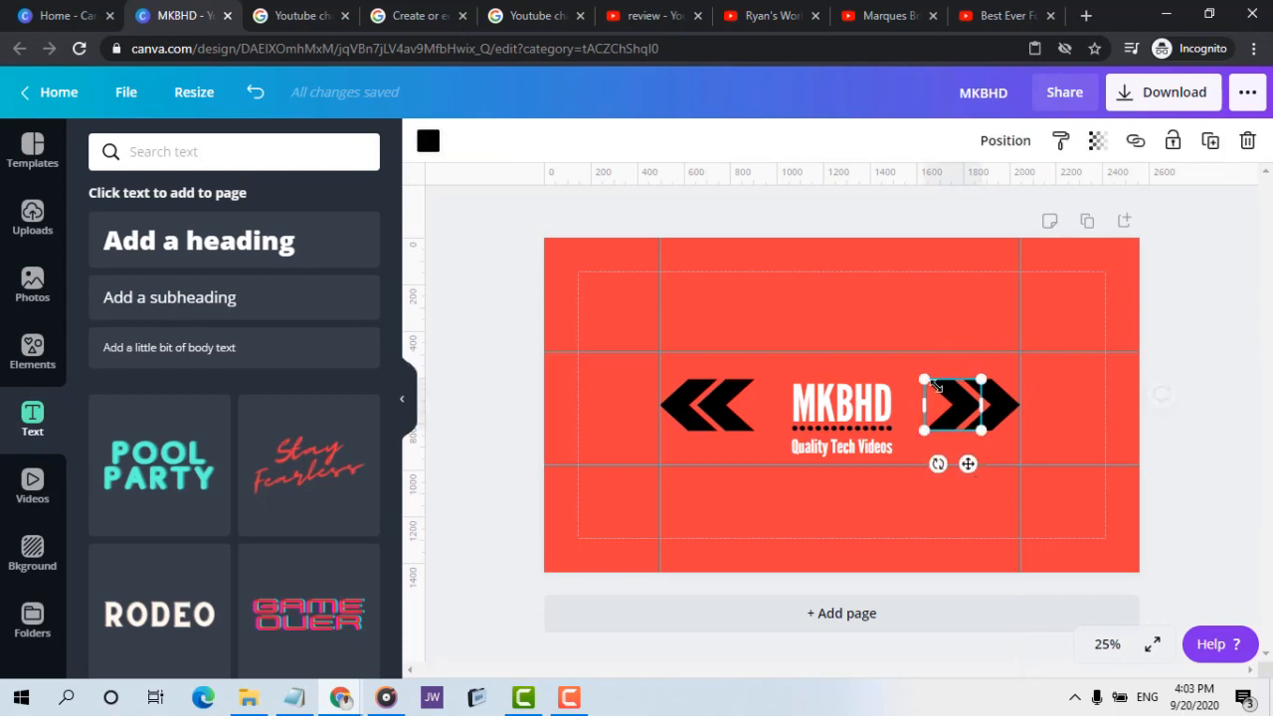
key("Right")
key("Right")
key("Right")
key("Right")
key("Right")
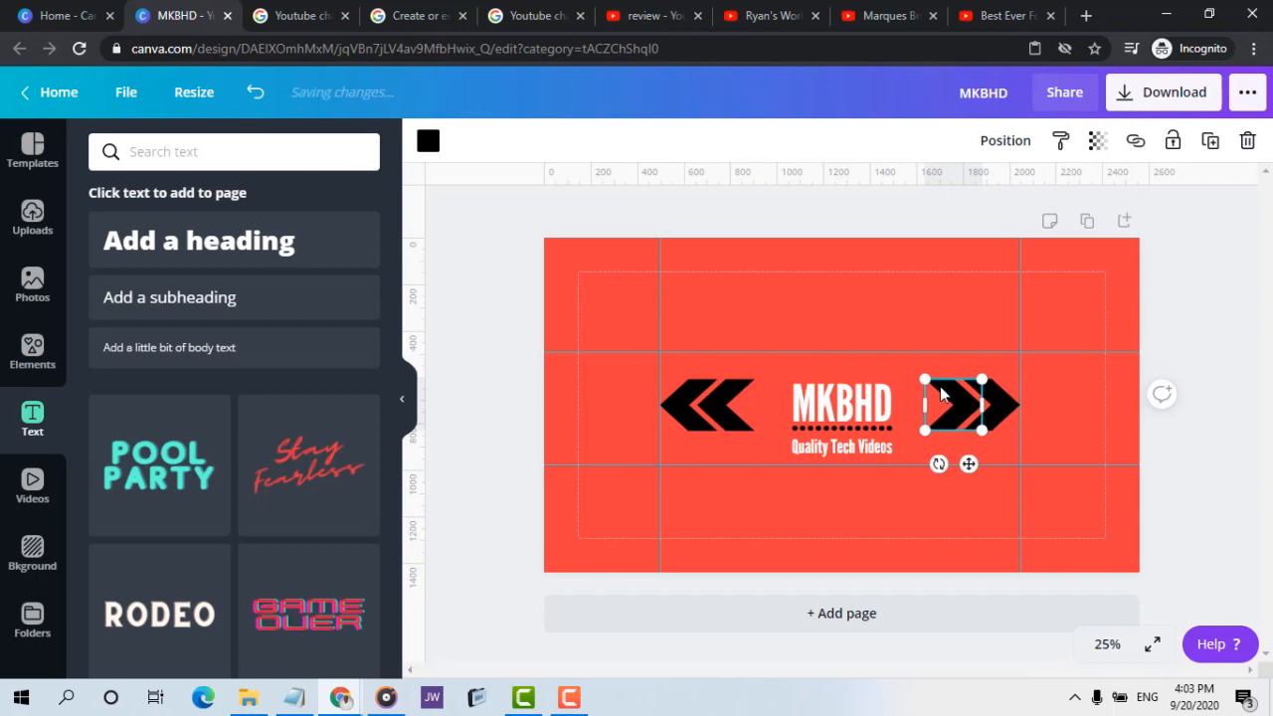